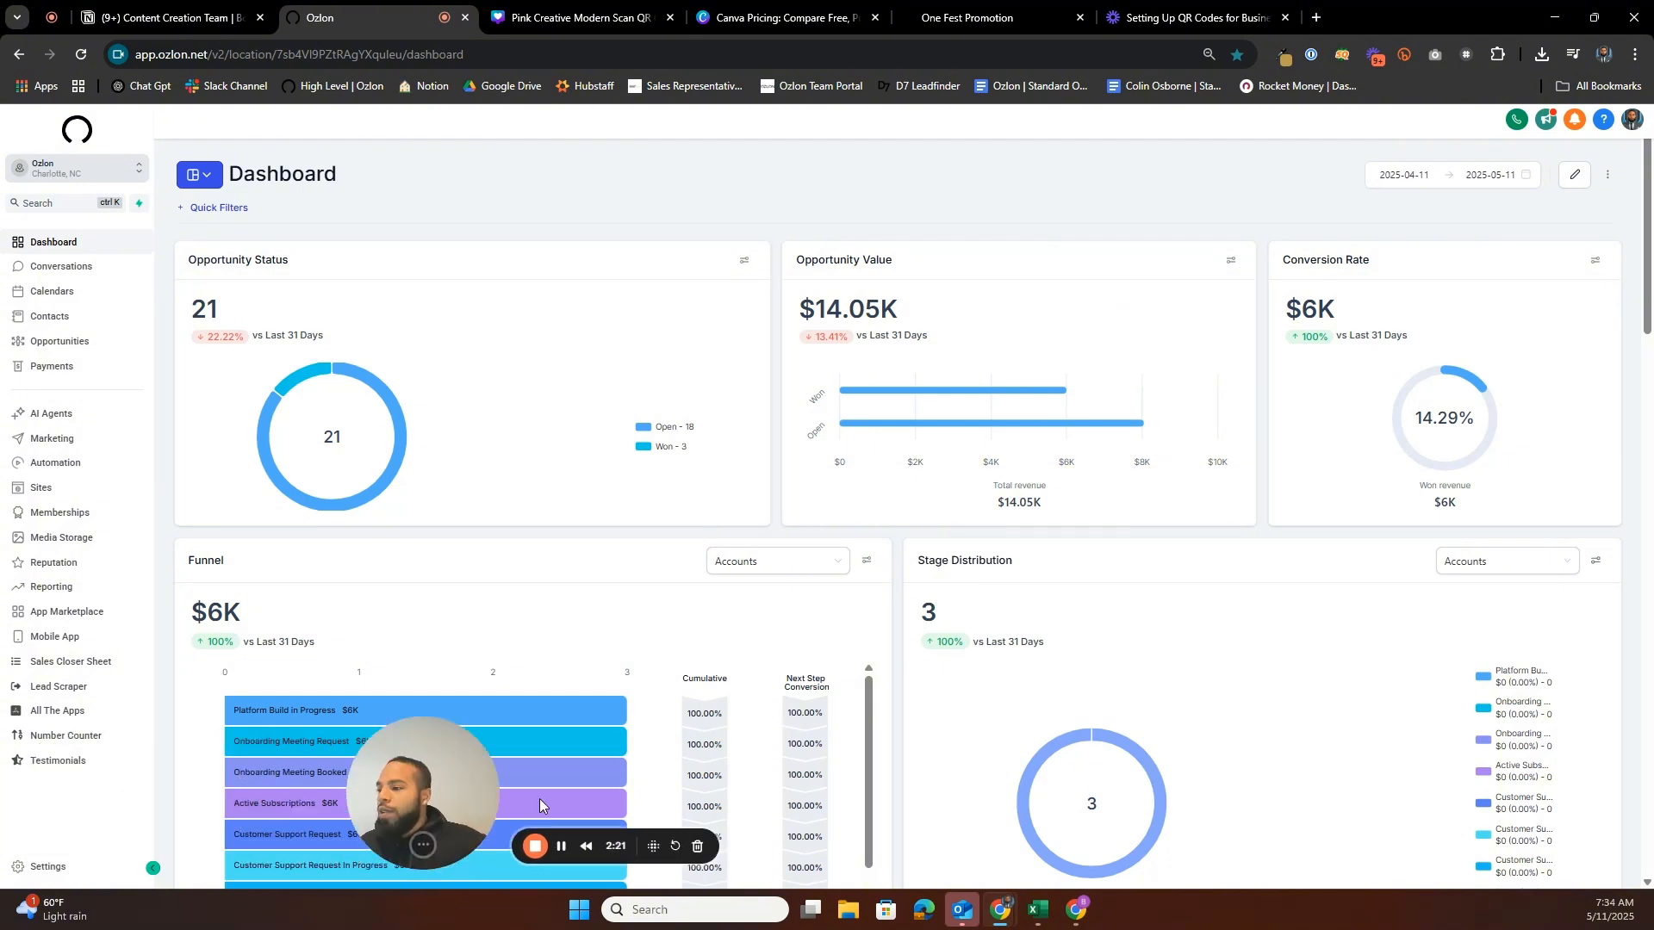
- Go from the location's integration settings to the payment integrations, and view the Stripe management page before returning to the provider list
click(48, 867)
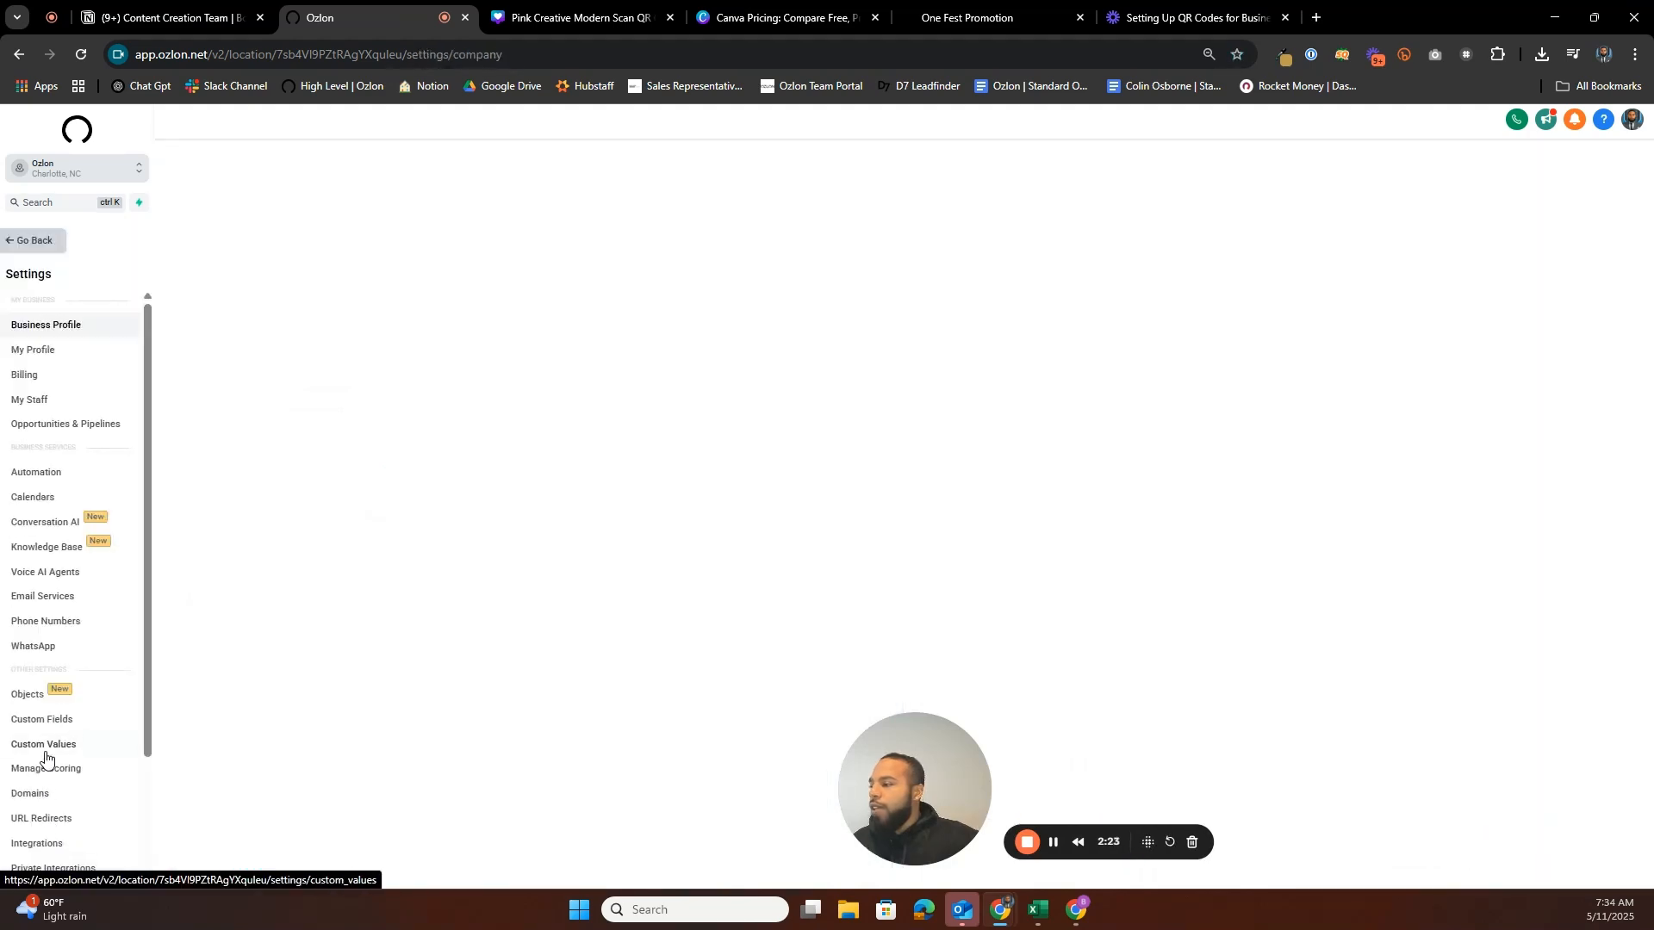
click(36, 843)
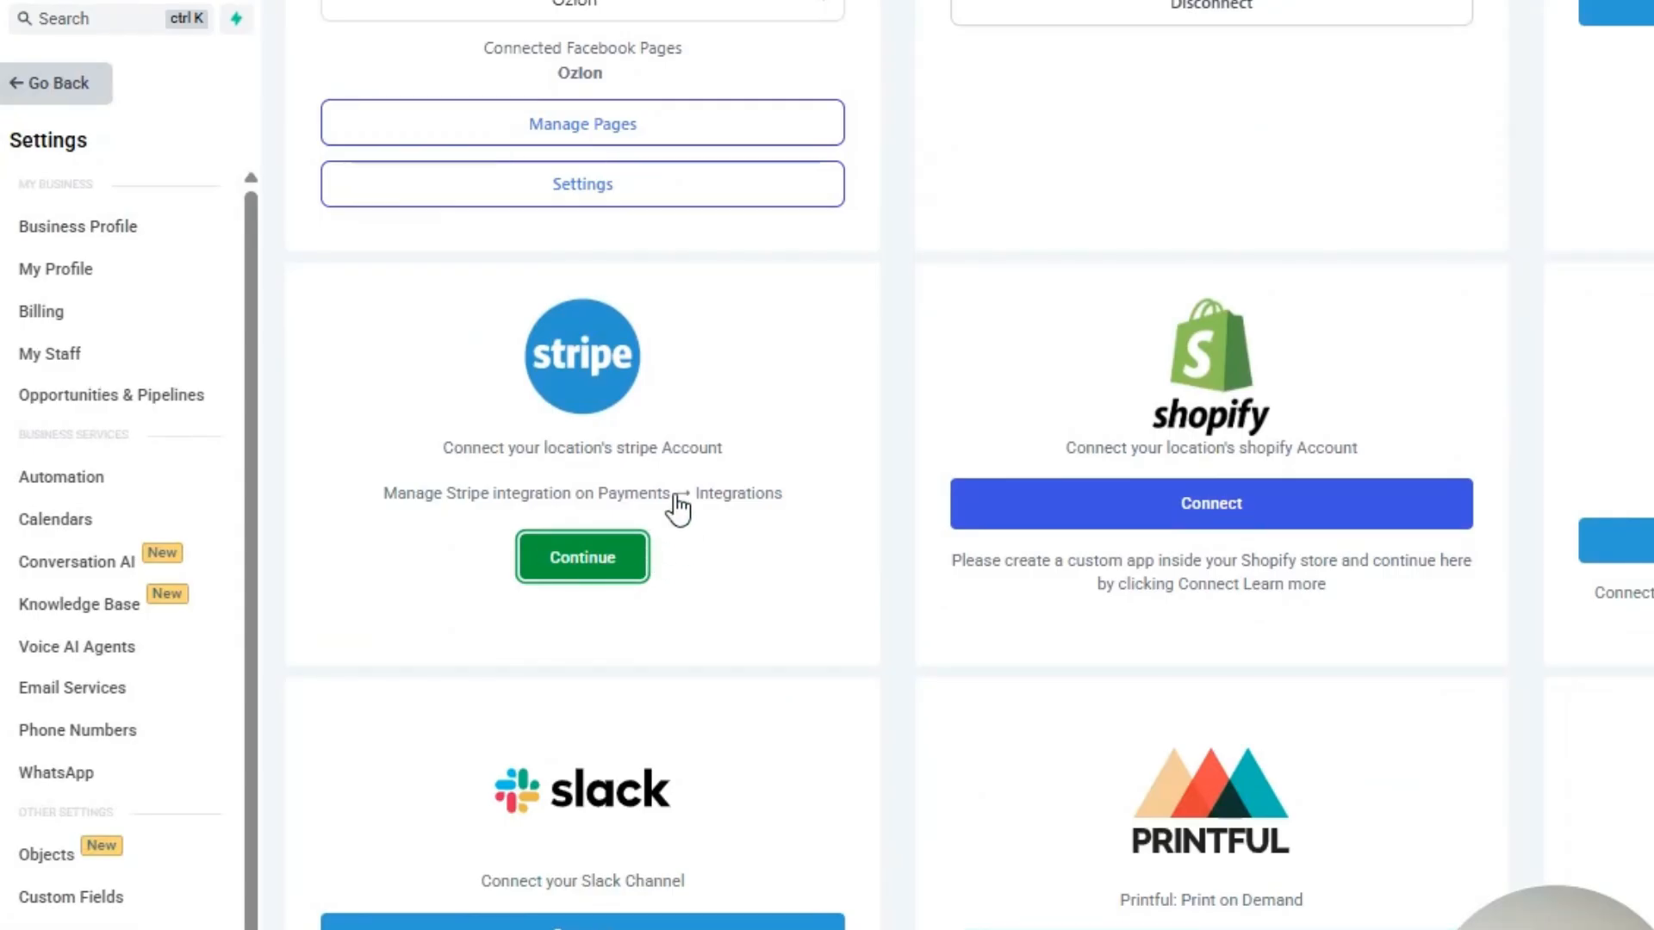
click(679, 508)
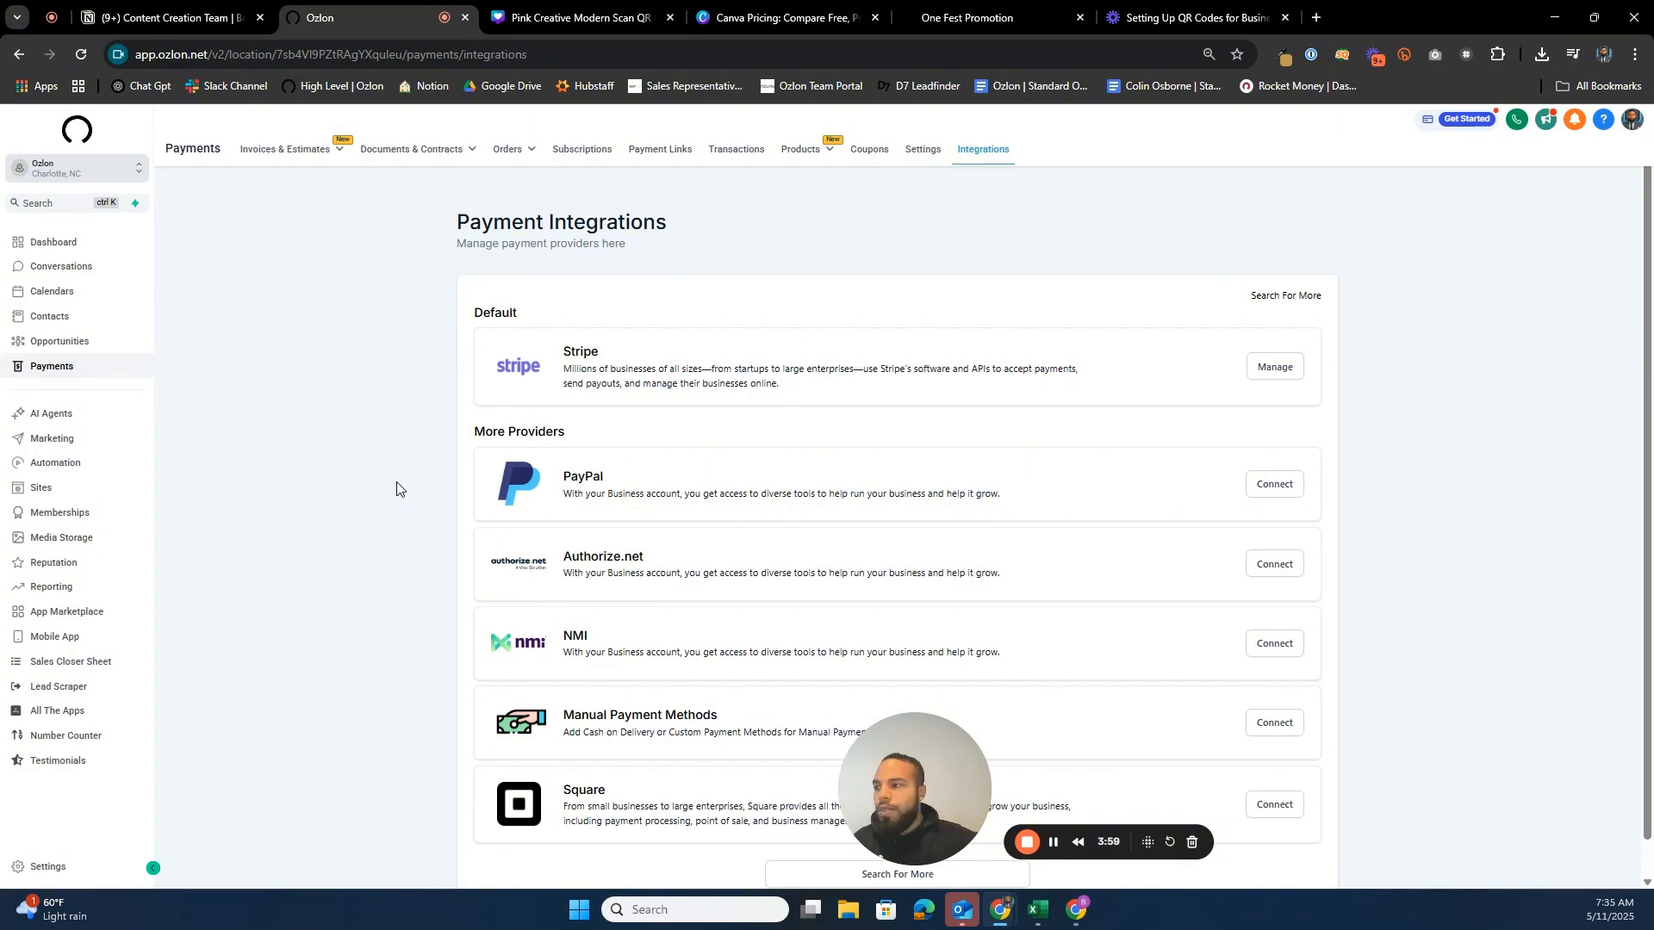
click(1266, 367)
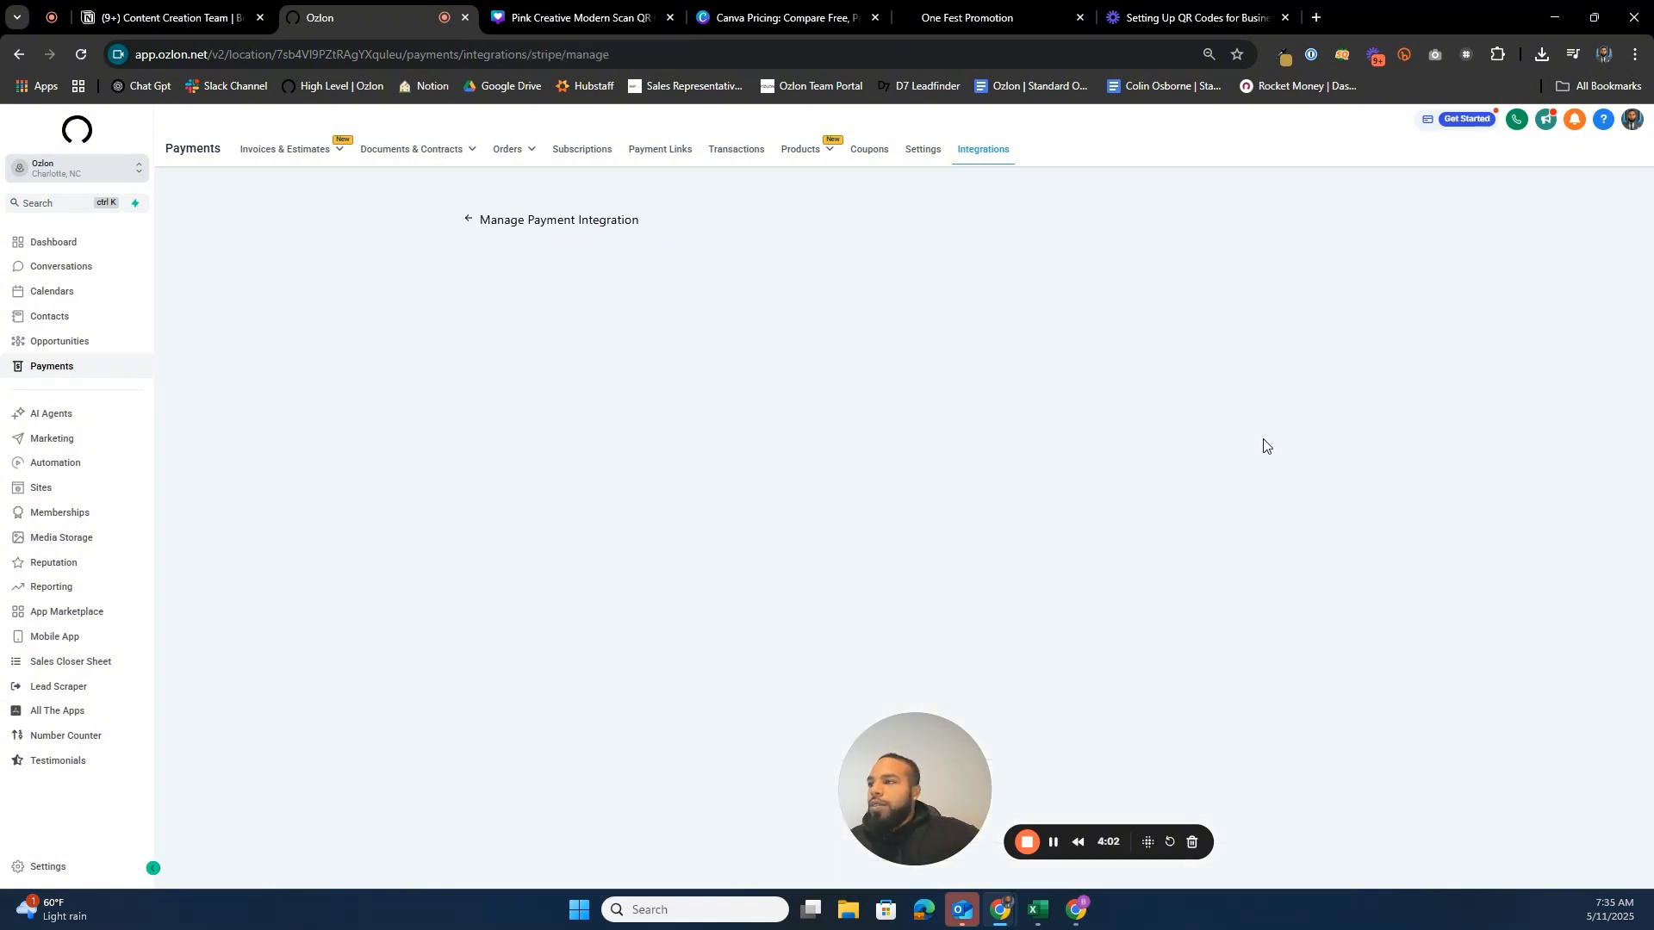
click(469, 221)
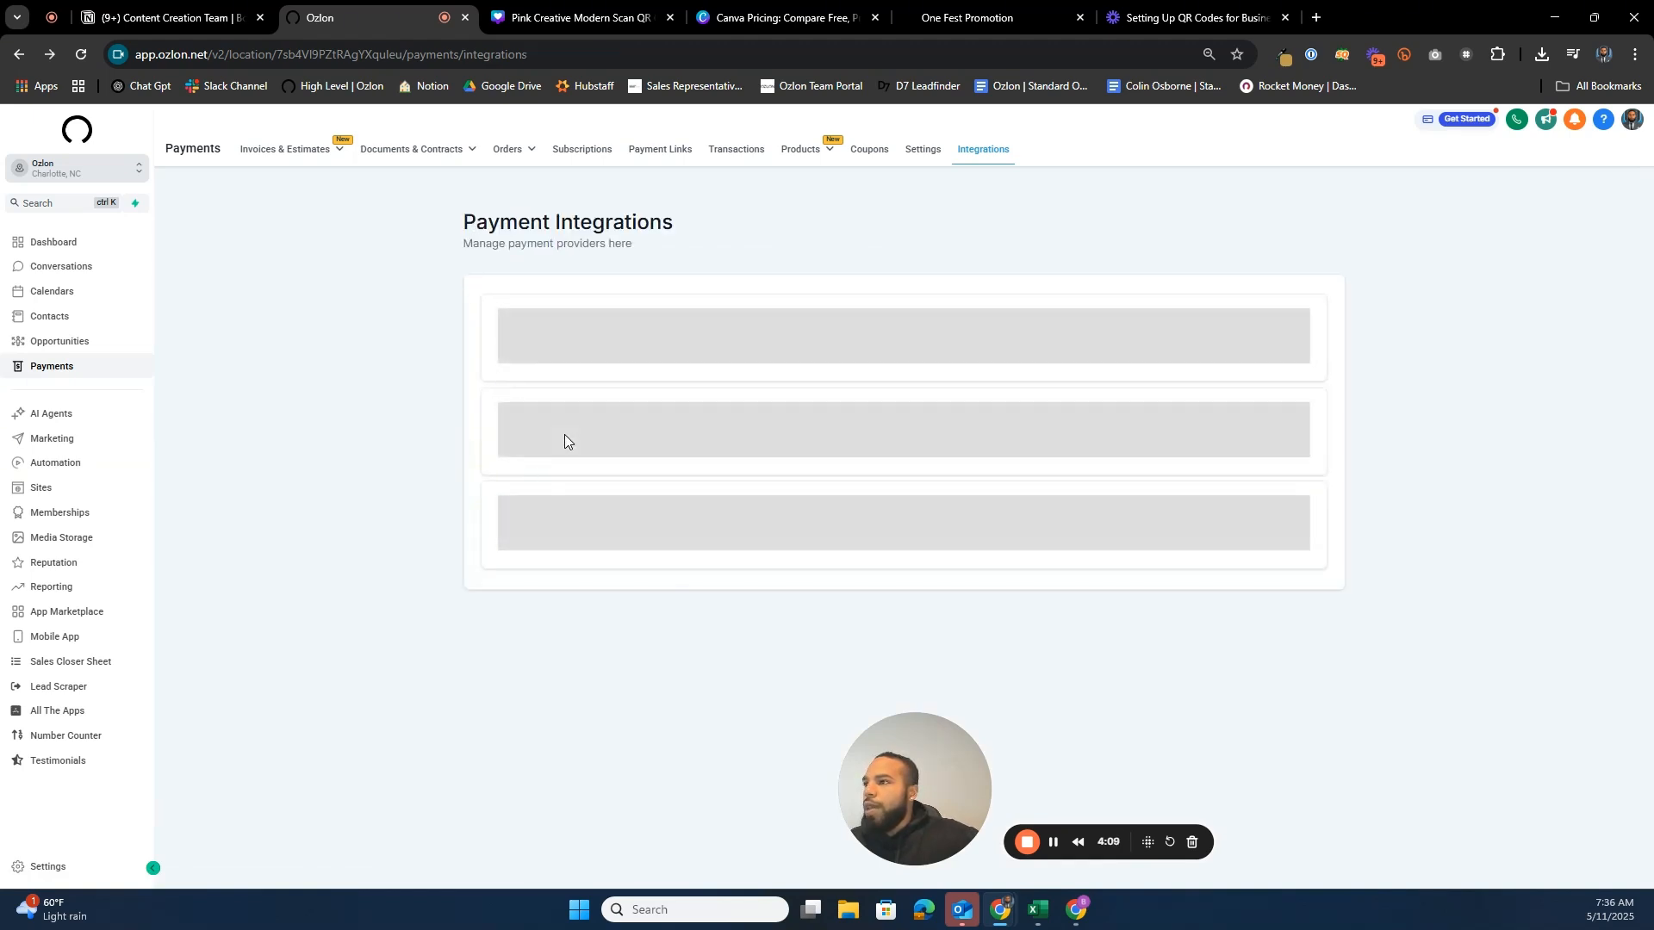
- Start a new product from the payments product list and enter "Lead M" as its title
mouse_move(808, 163)
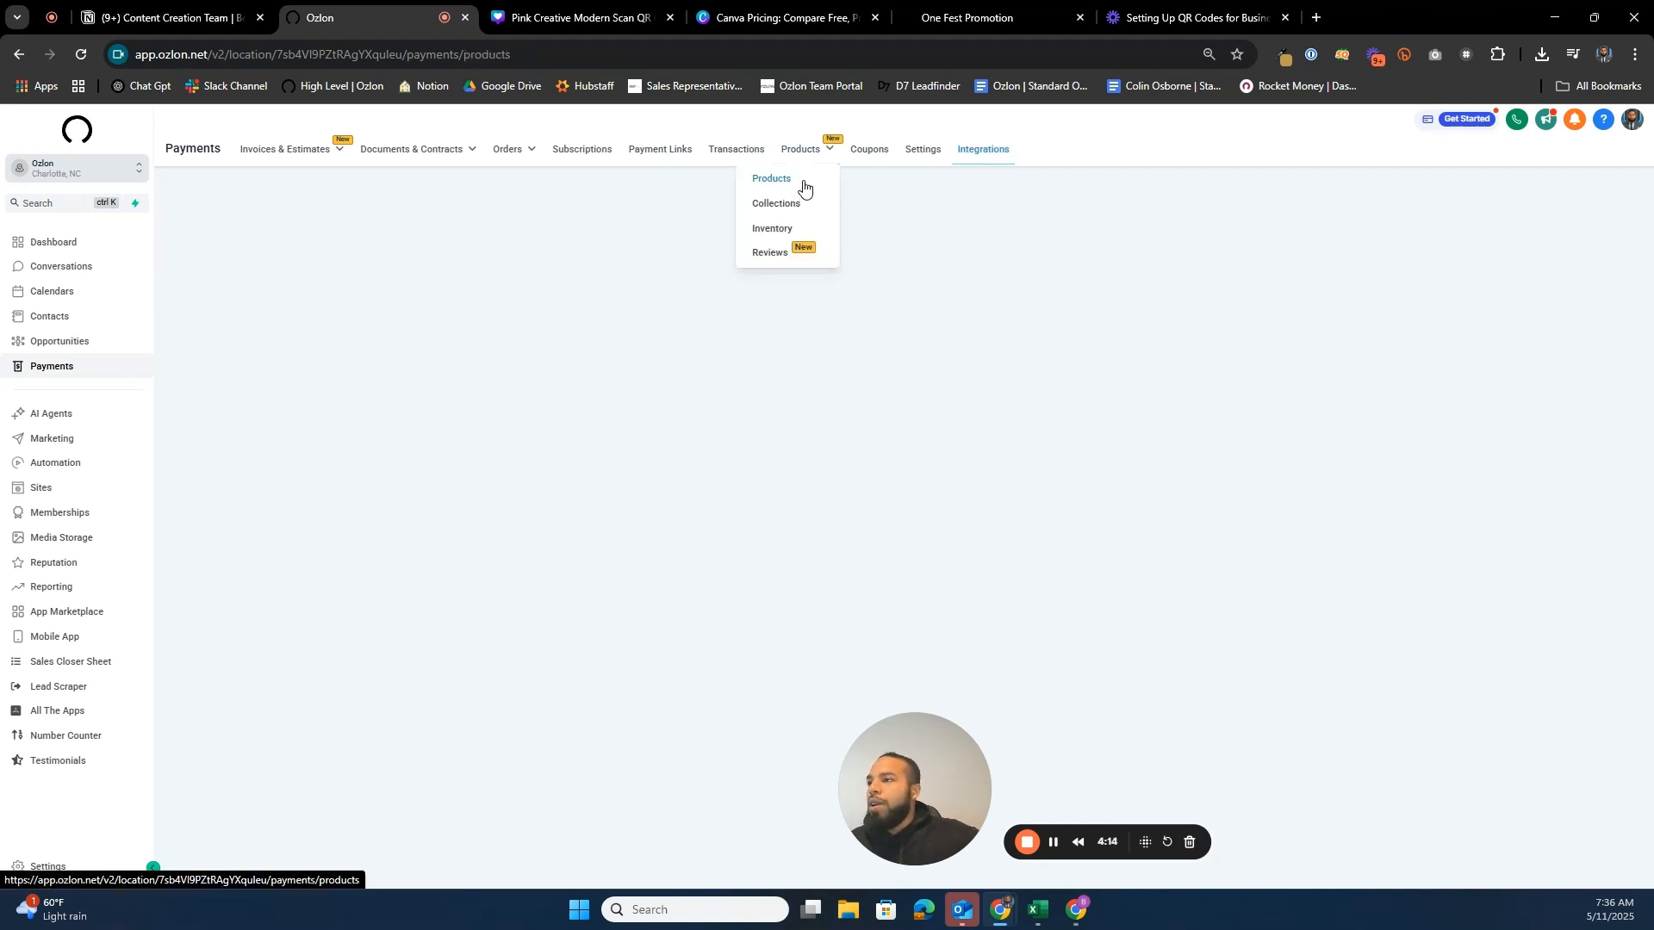
click(802, 180)
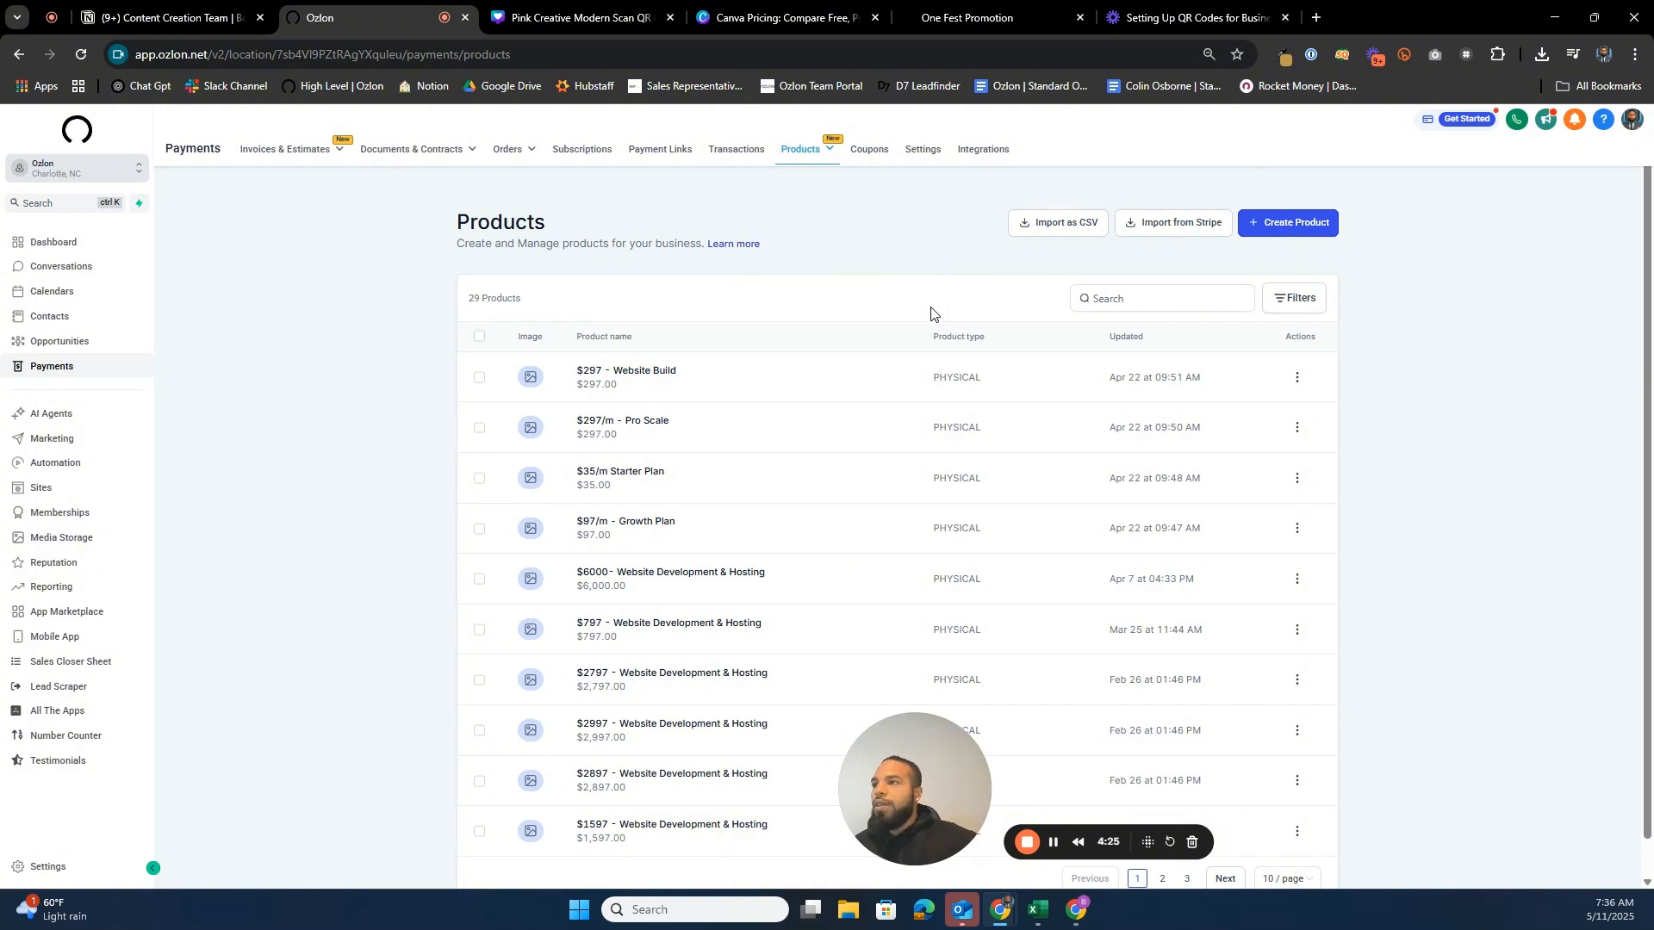
mouse_move(817, 158)
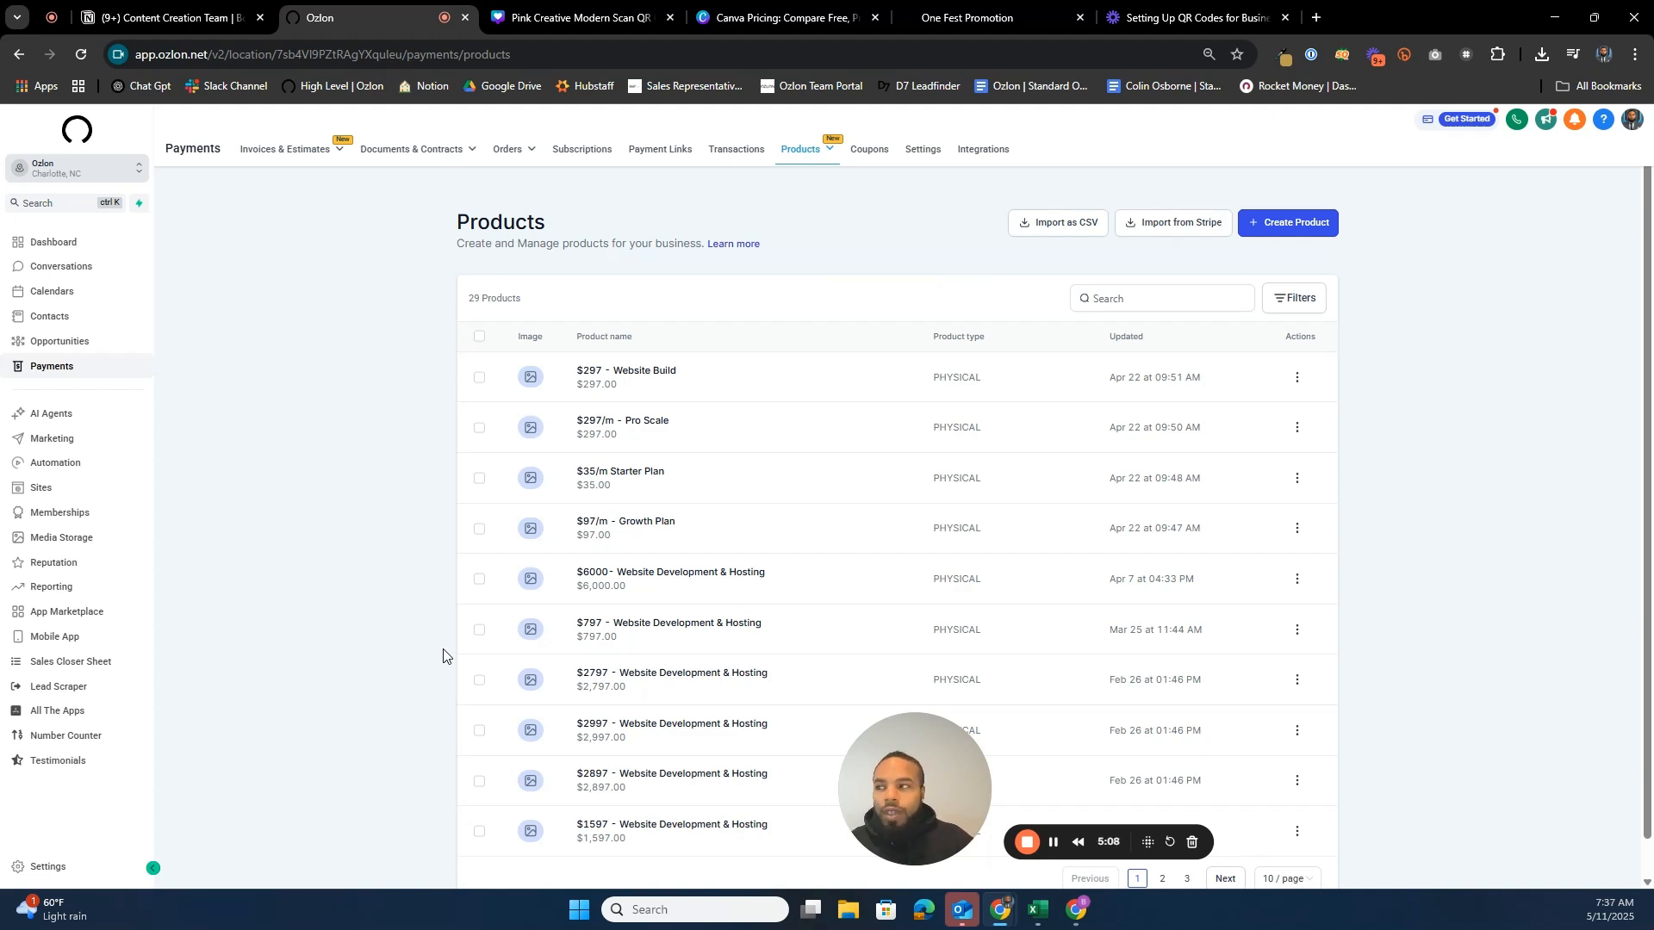
click(1291, 222)
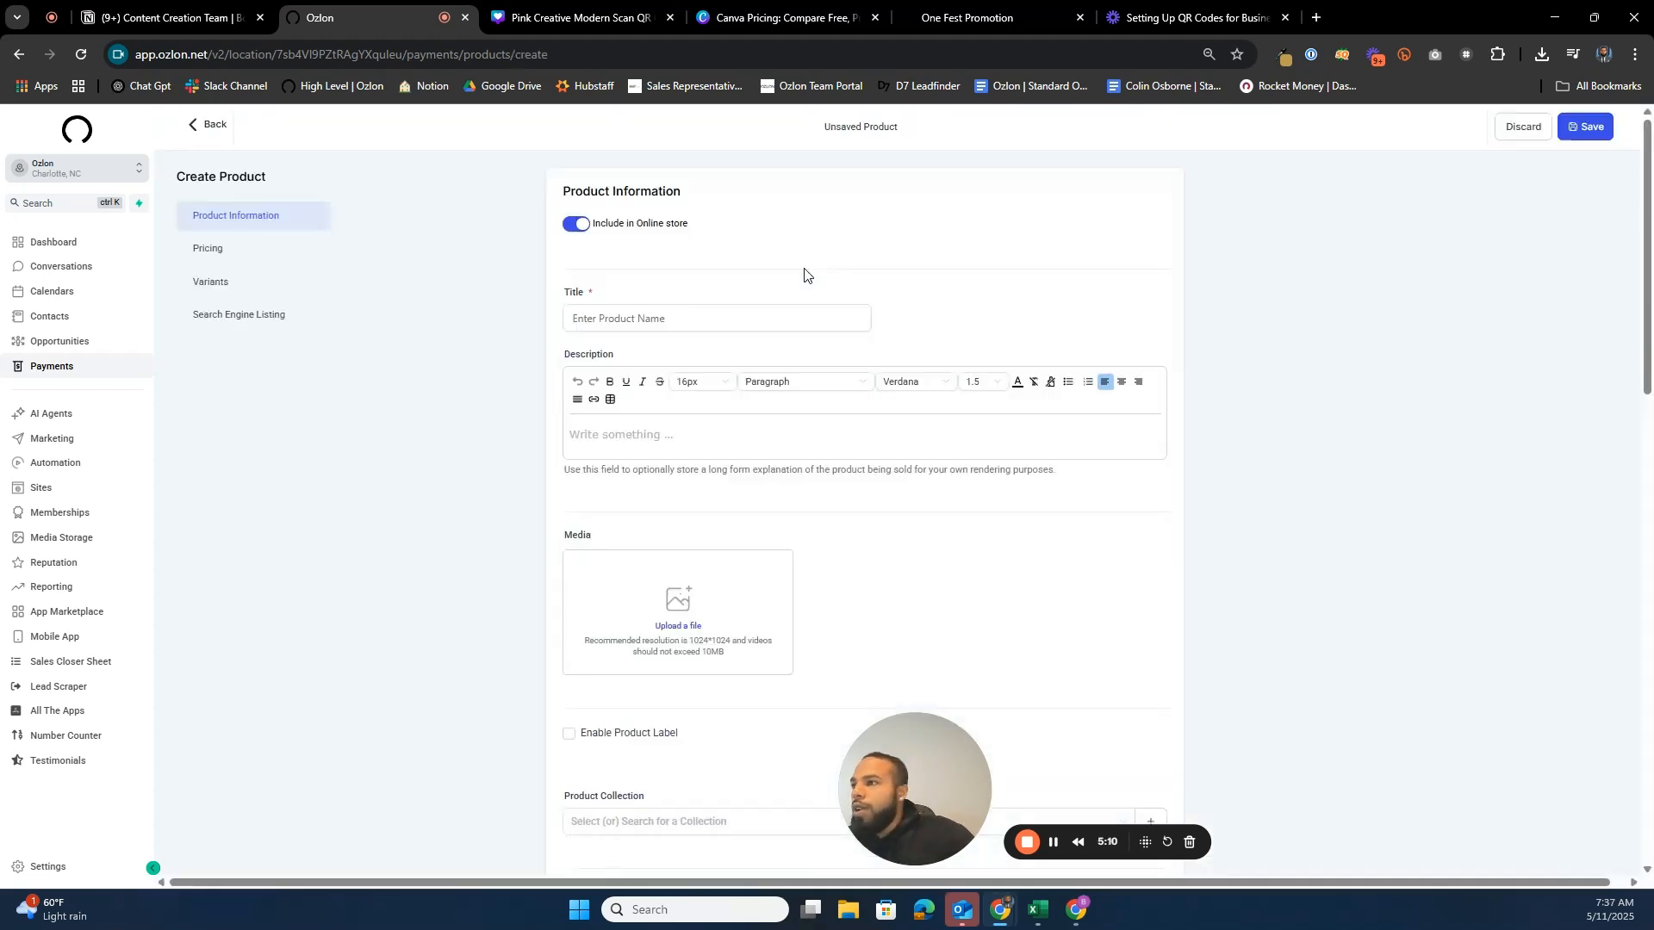
click(714, 320)
text(L)
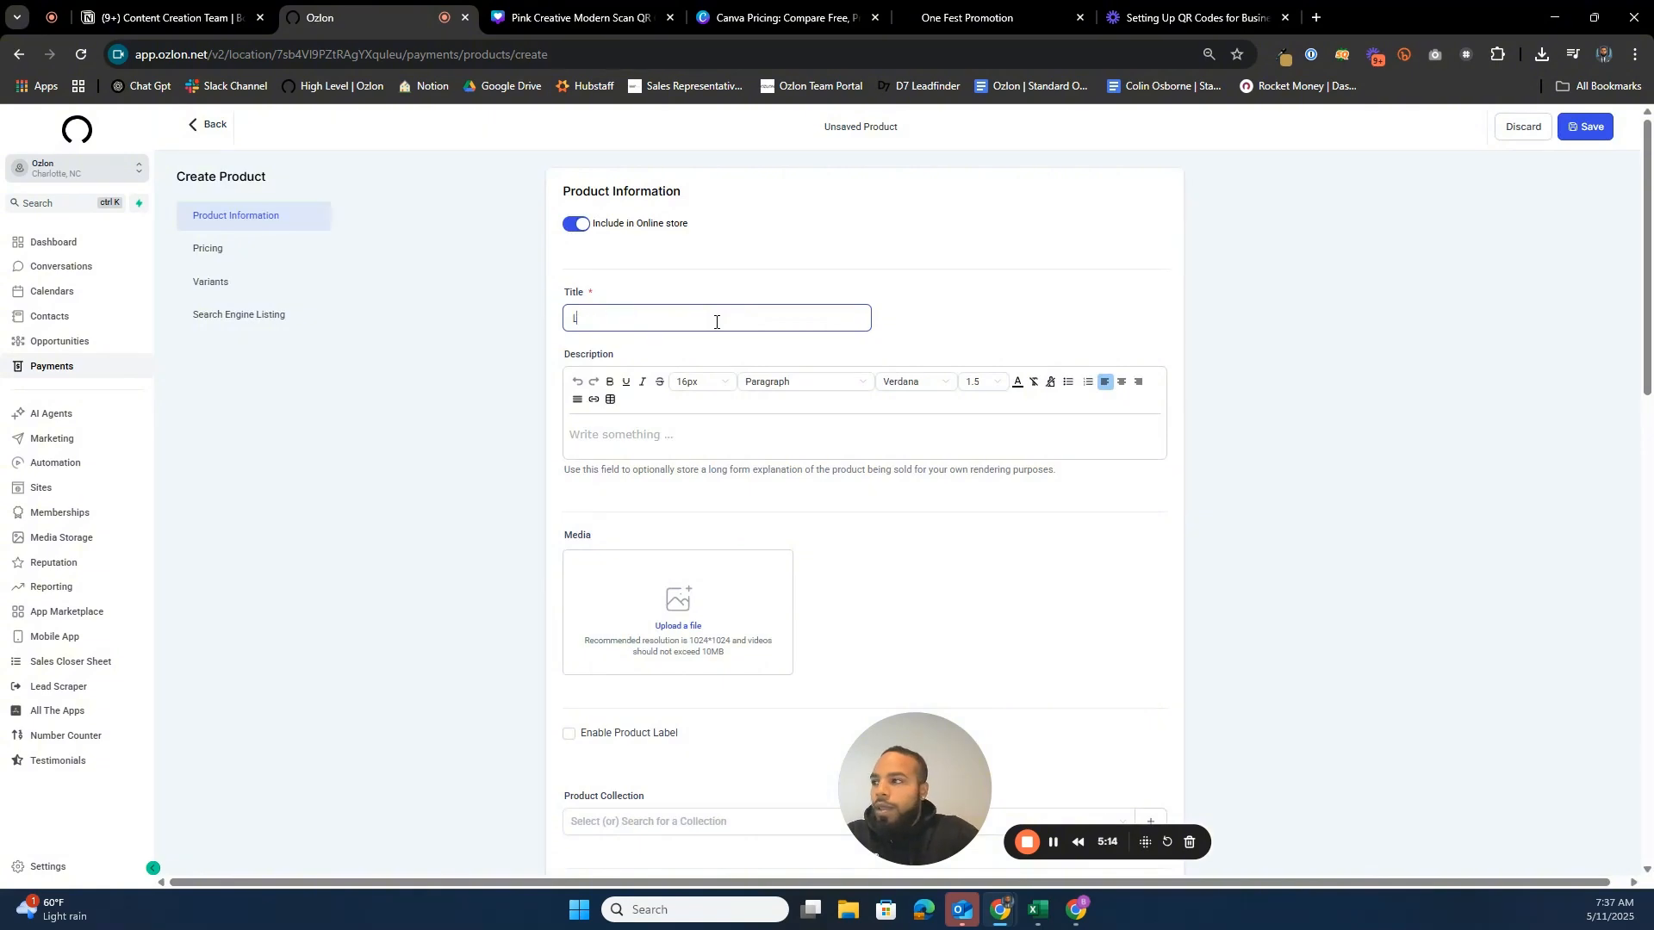
text(ead M)
- Check the product label option and the available product collections, leaving both unset
scroll(823, 417, down, 4)
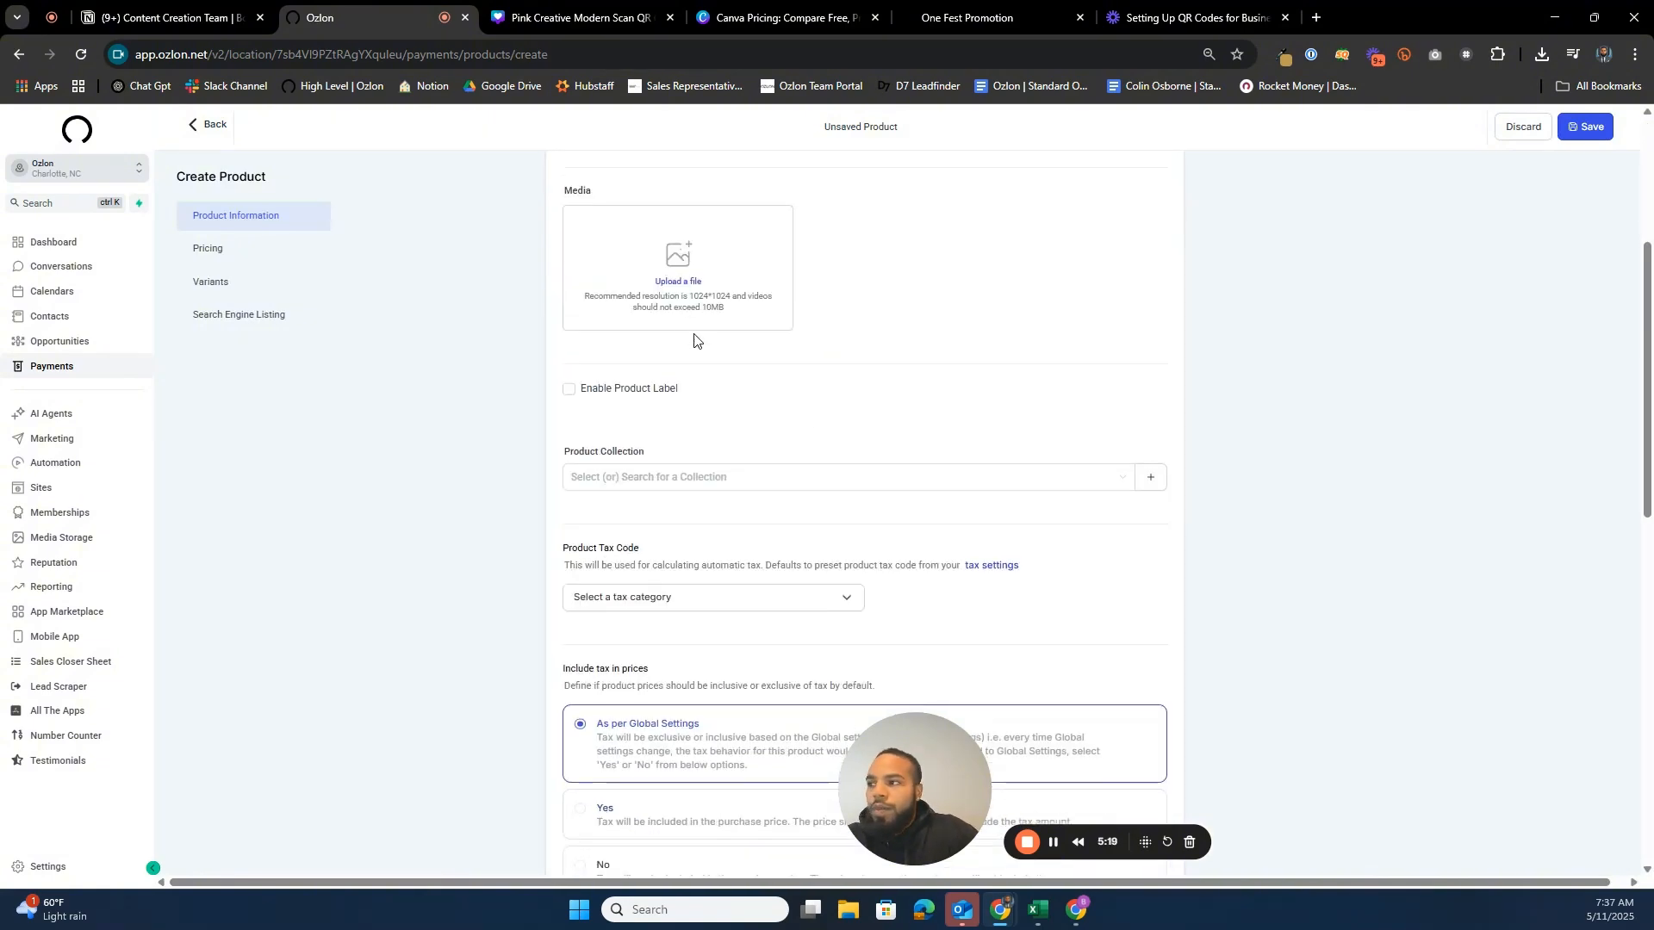
click(571, 391)
click(570, 390)
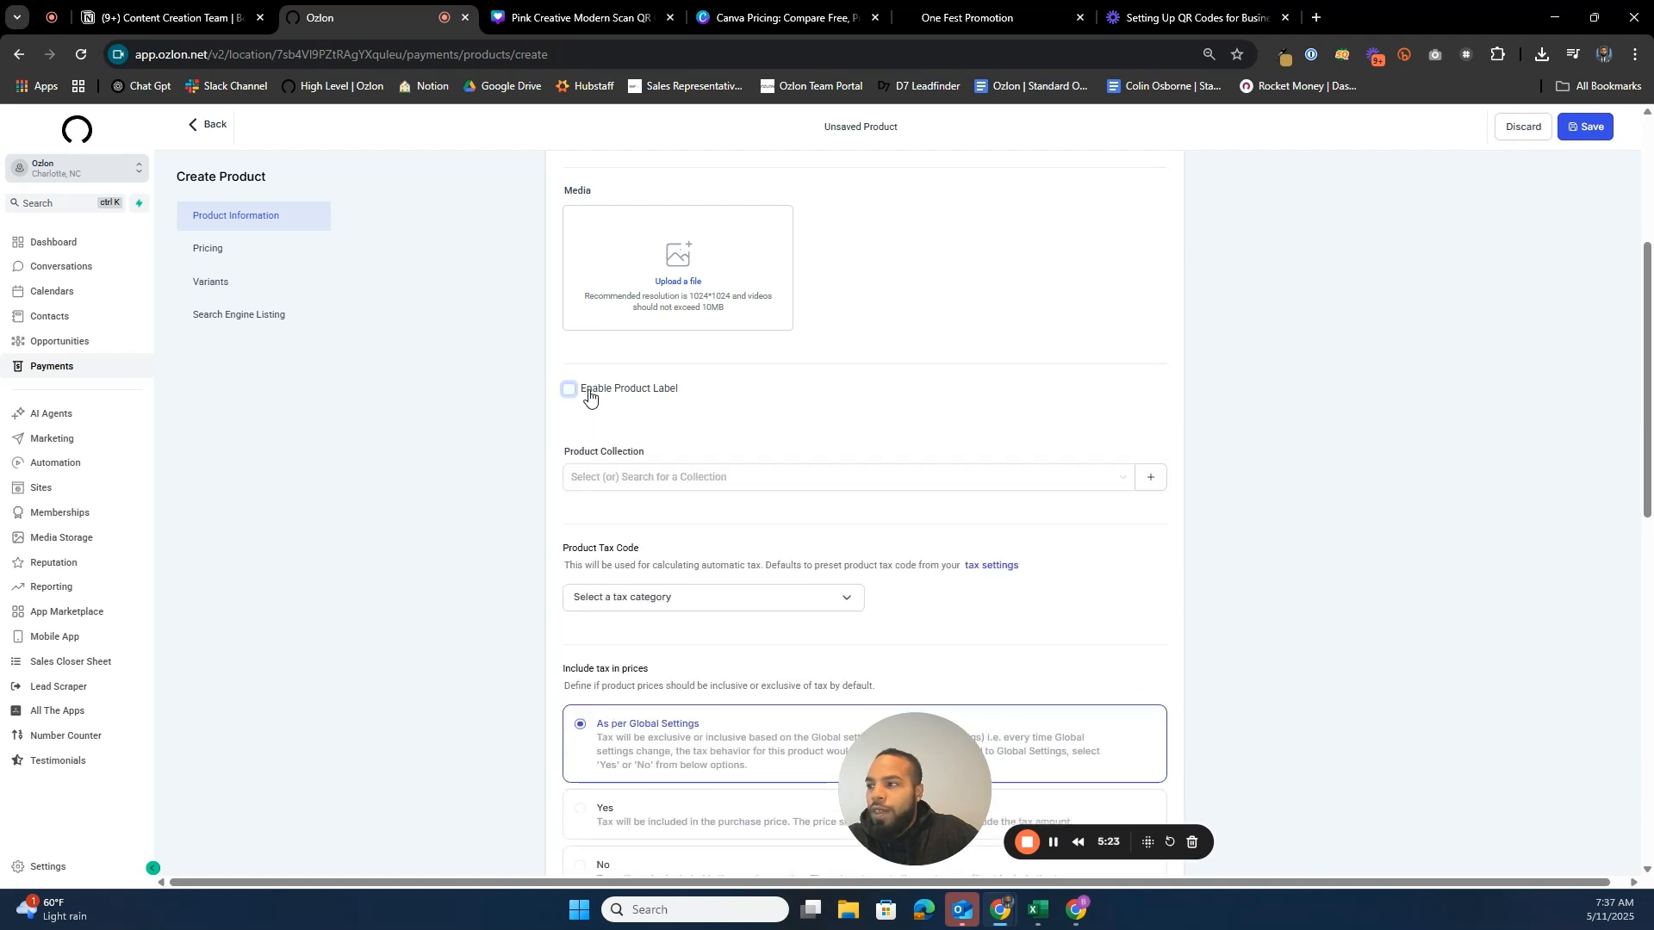
scroll(702, 395, down, 1)
click(692, 399)
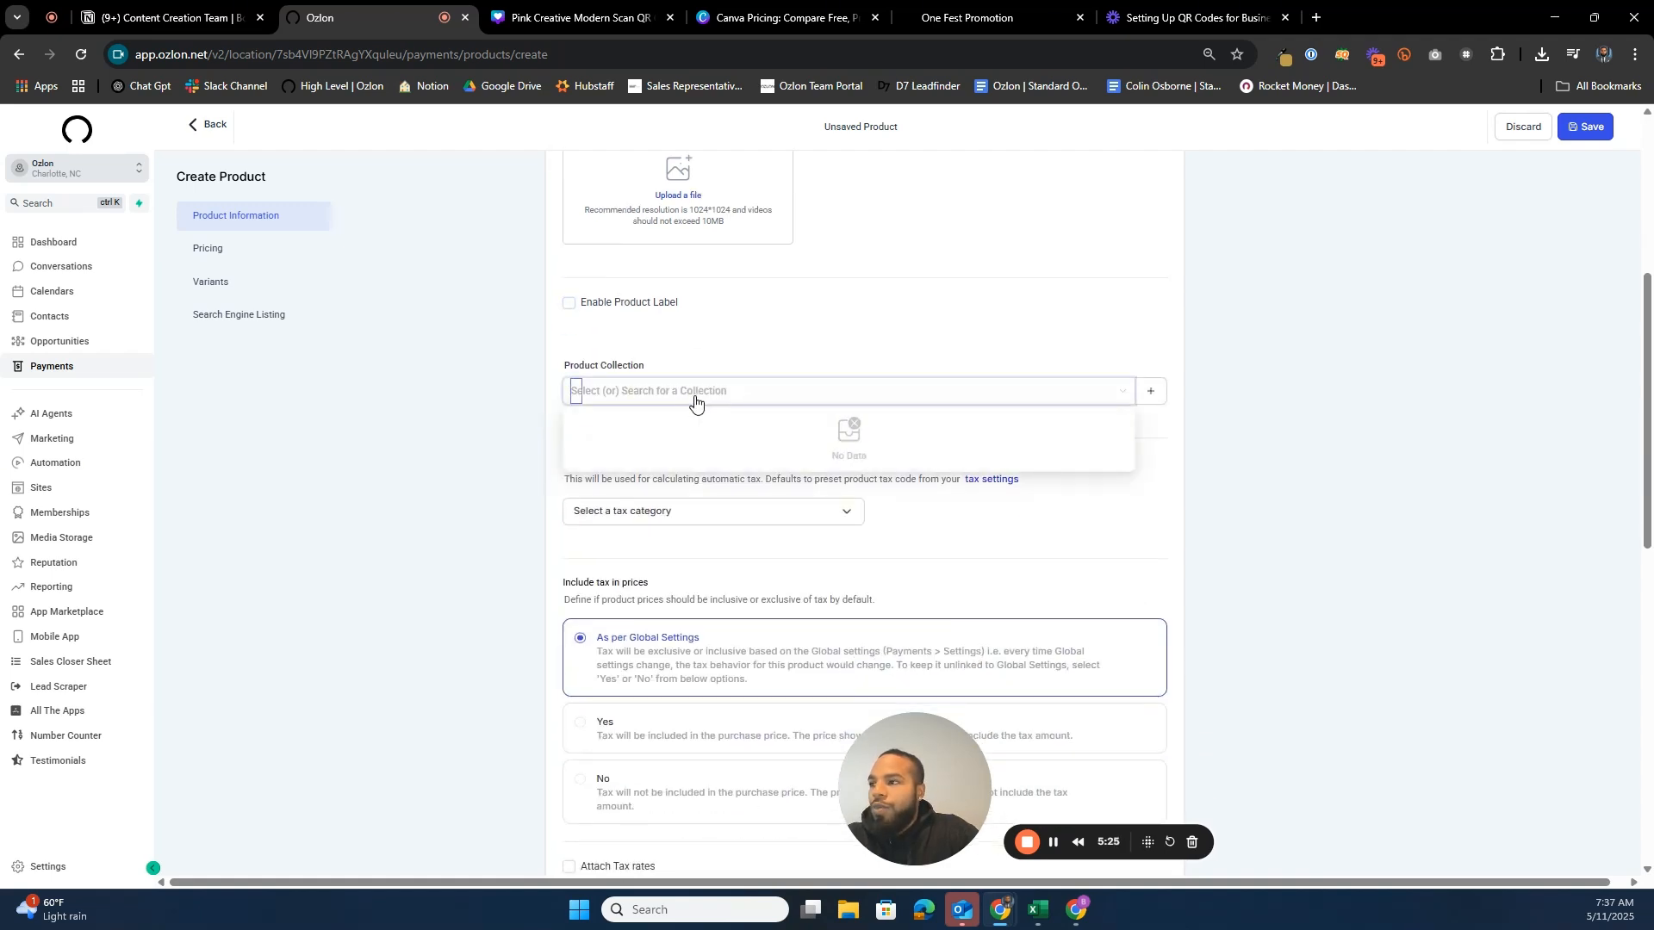
click(738, 367)
- Search the product tax categories for "landscap" and choose Landscaping & Garden Plants
scroll(758, 384, down, 2)
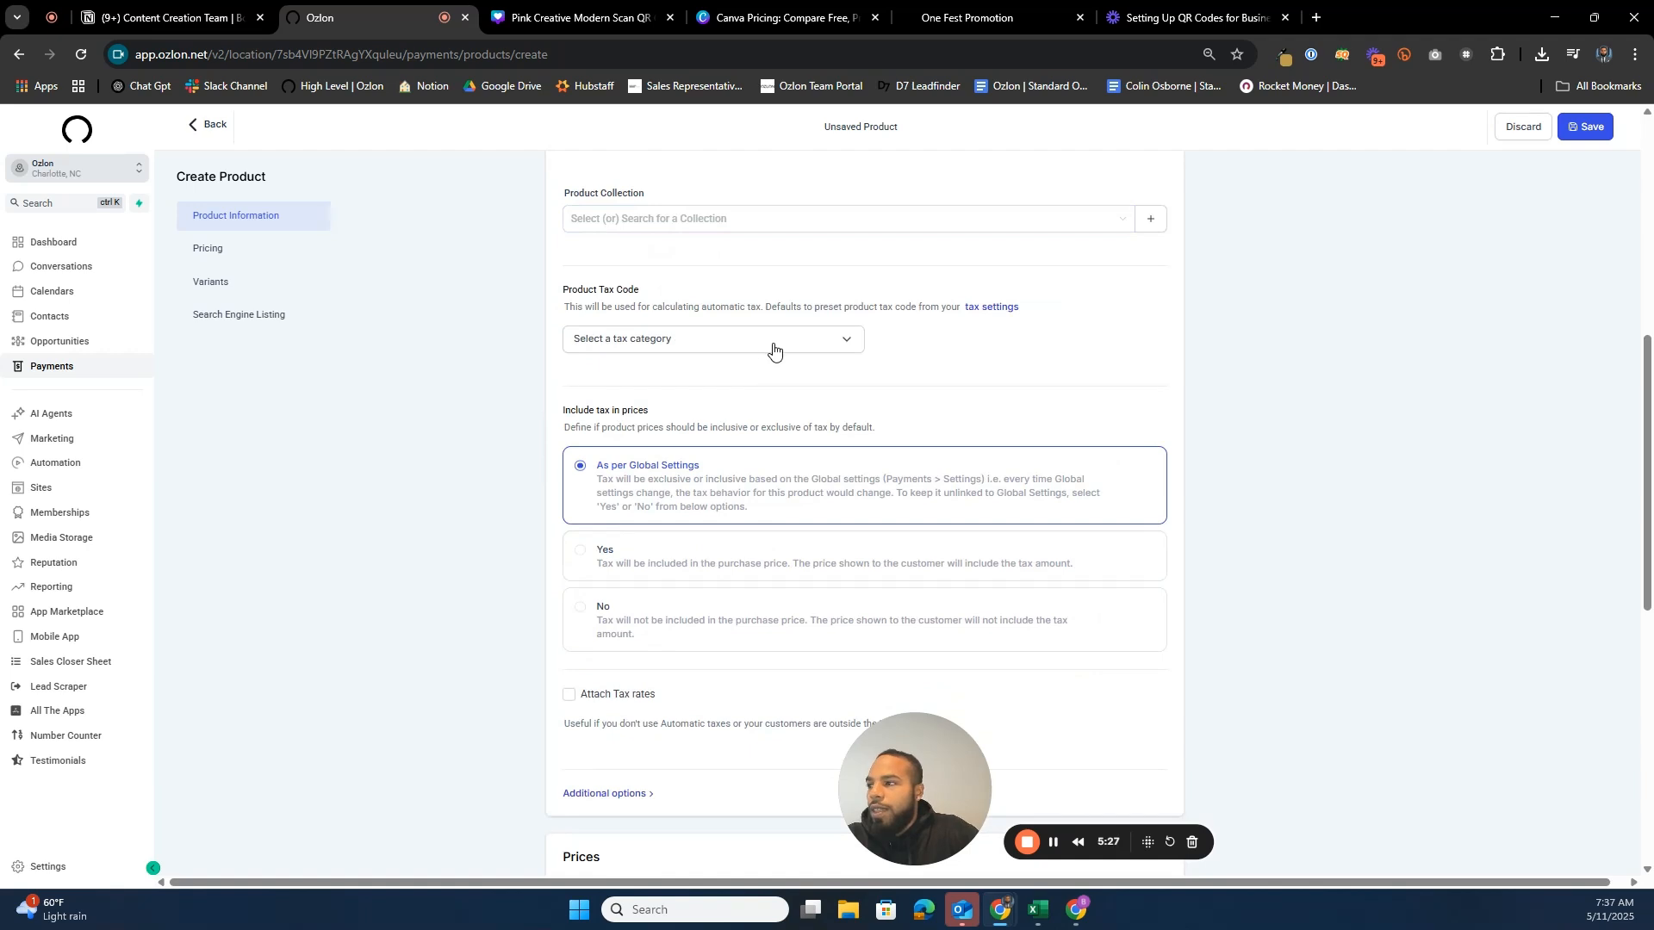
click(848, 342)
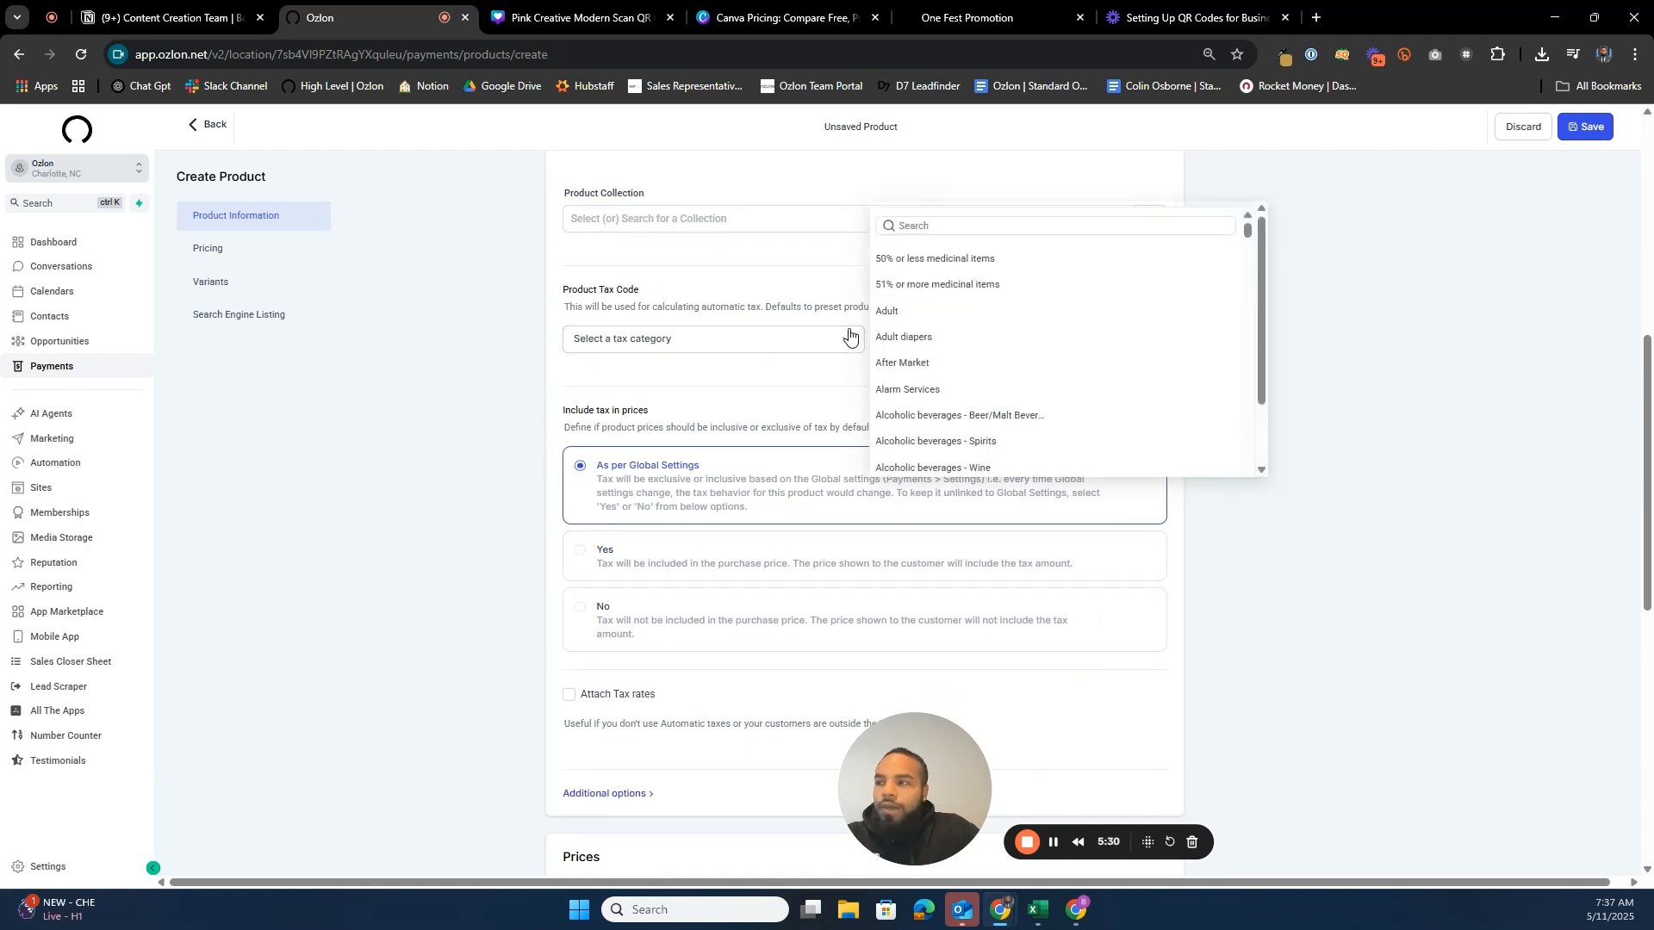
click(1043, 220)
text(landscap)
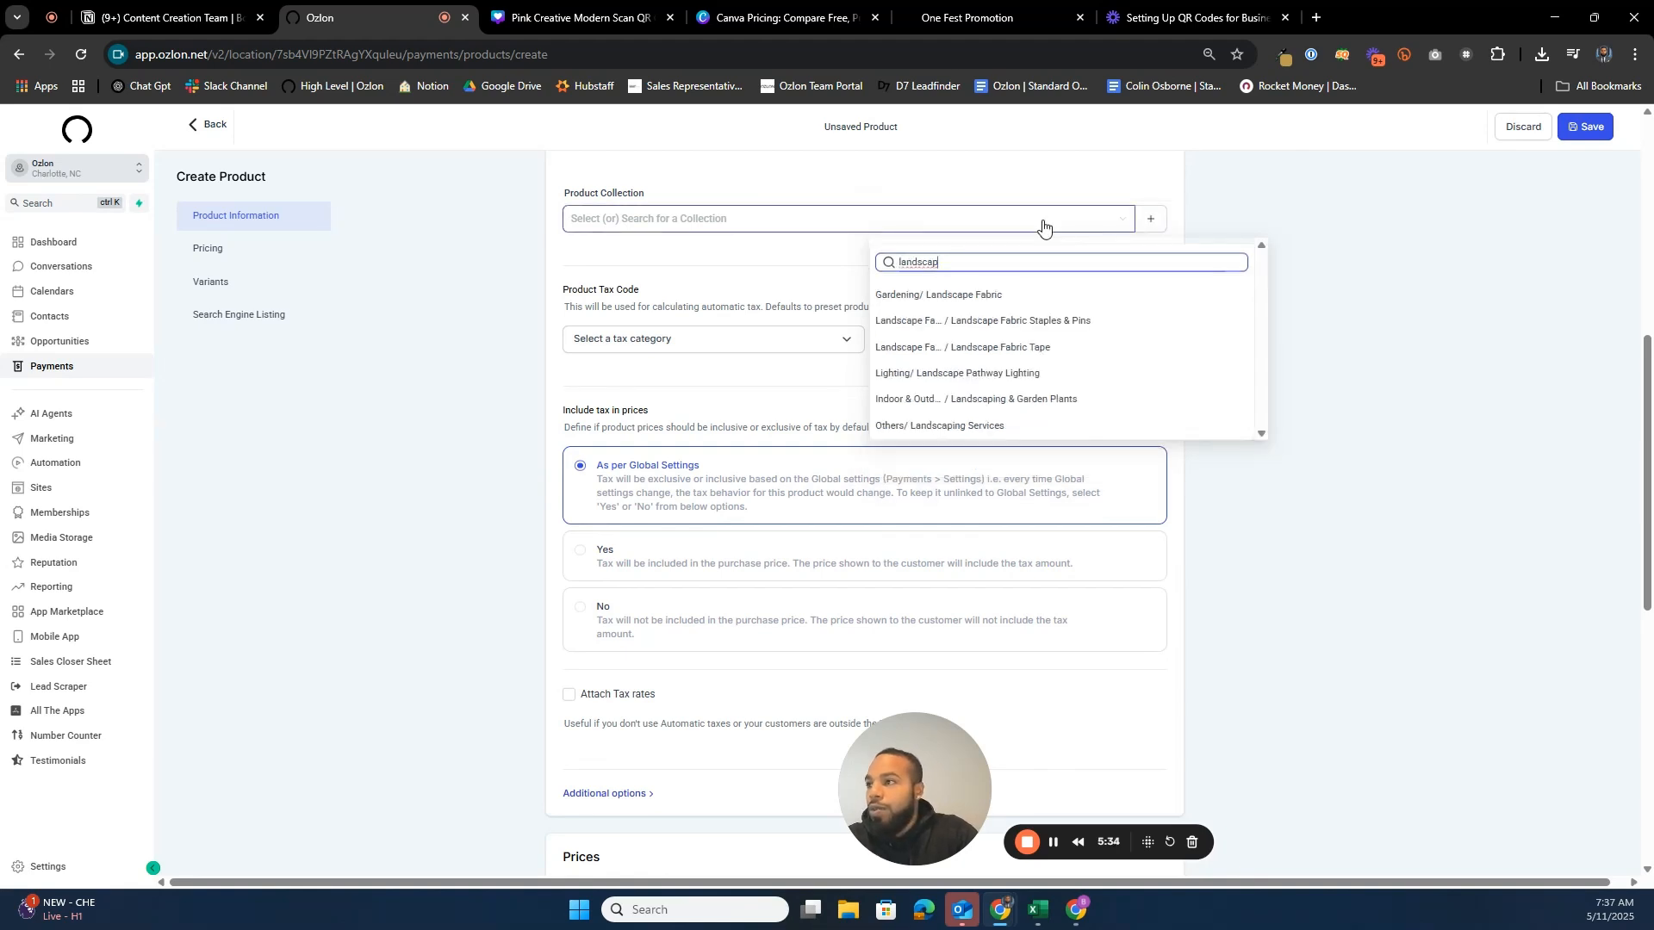
click(937, 400)
- Make the product's price type Recurring and set its amount to 80 USD
scroll(700, 439, down, 5)
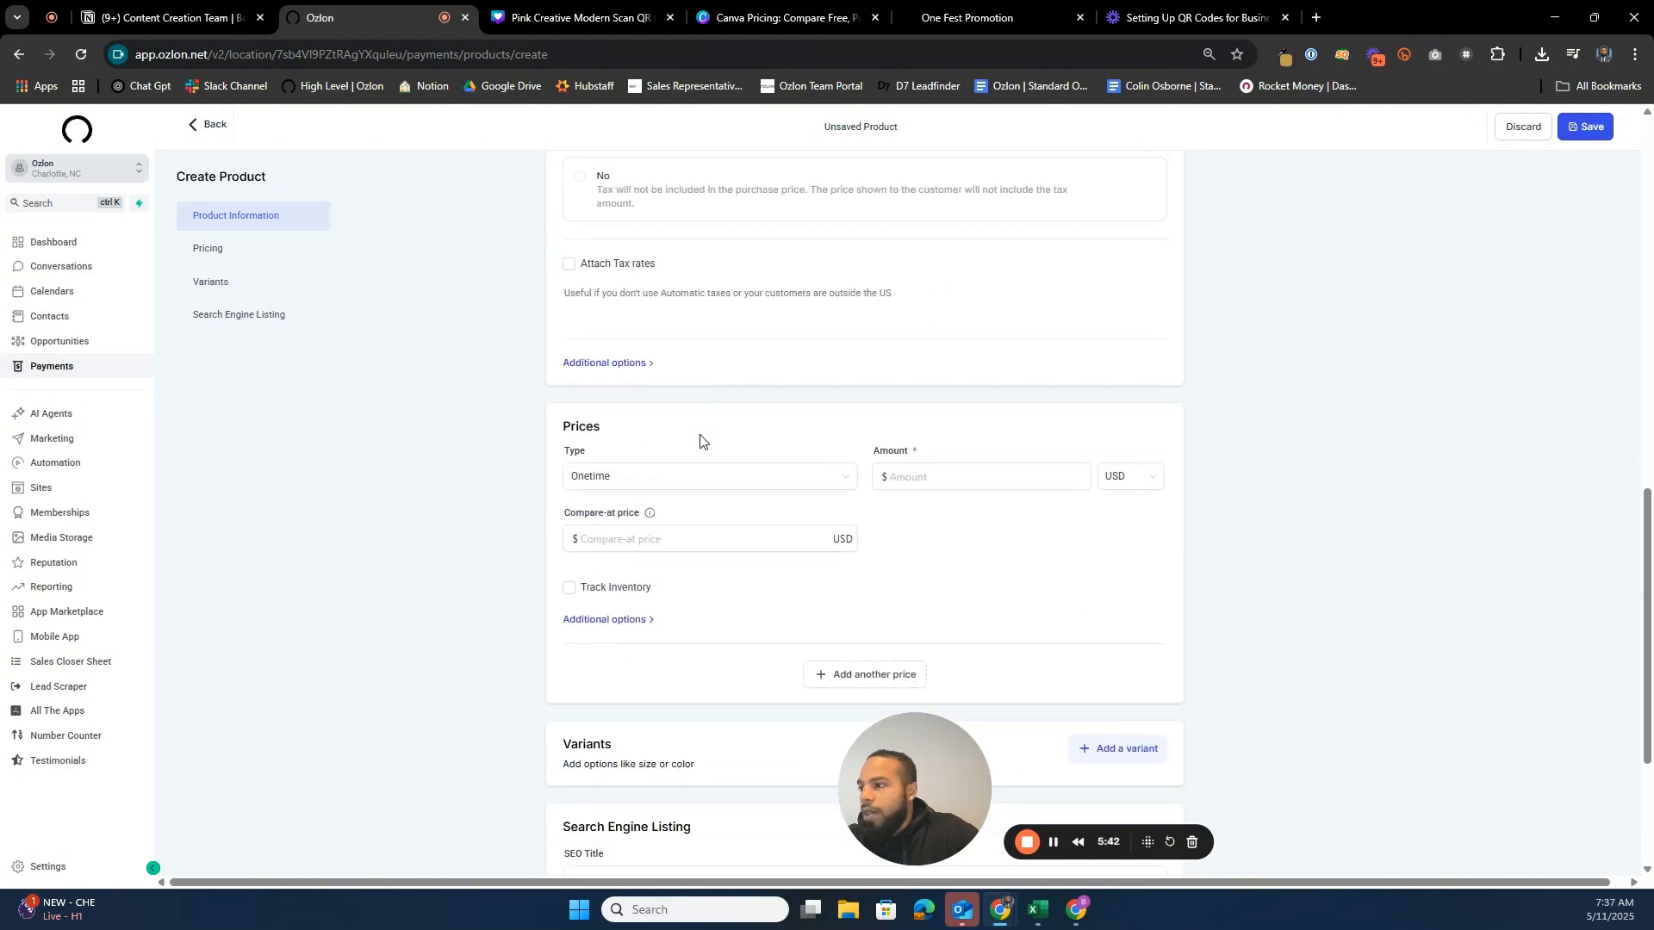
click(837, 479)
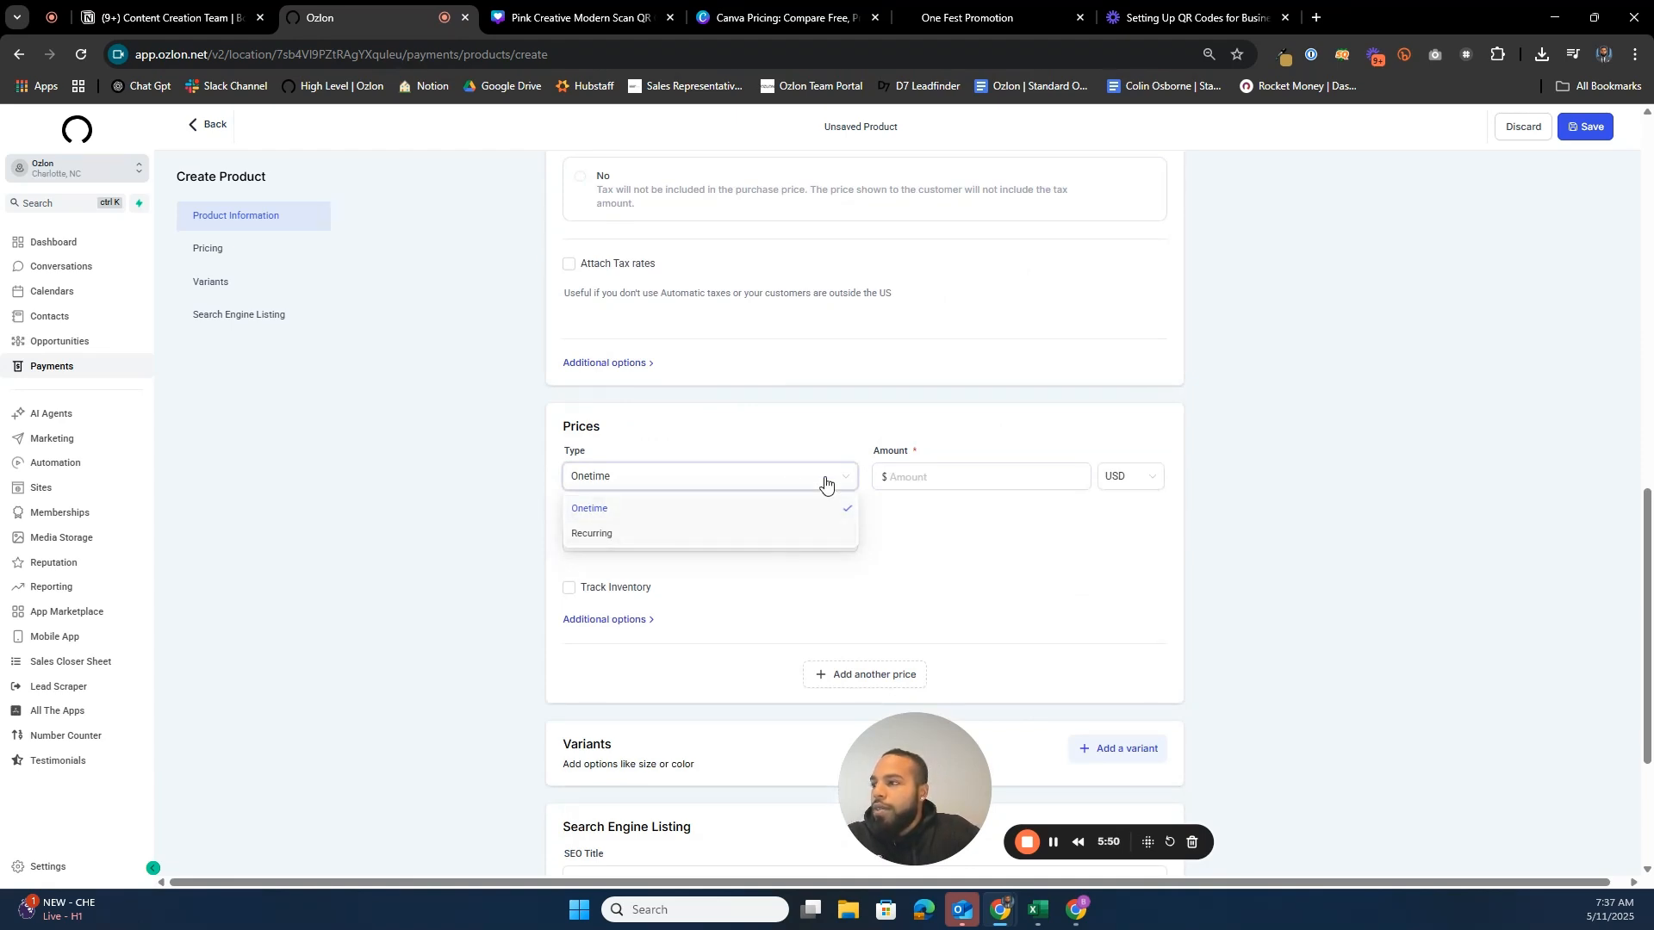
click(797, 541)
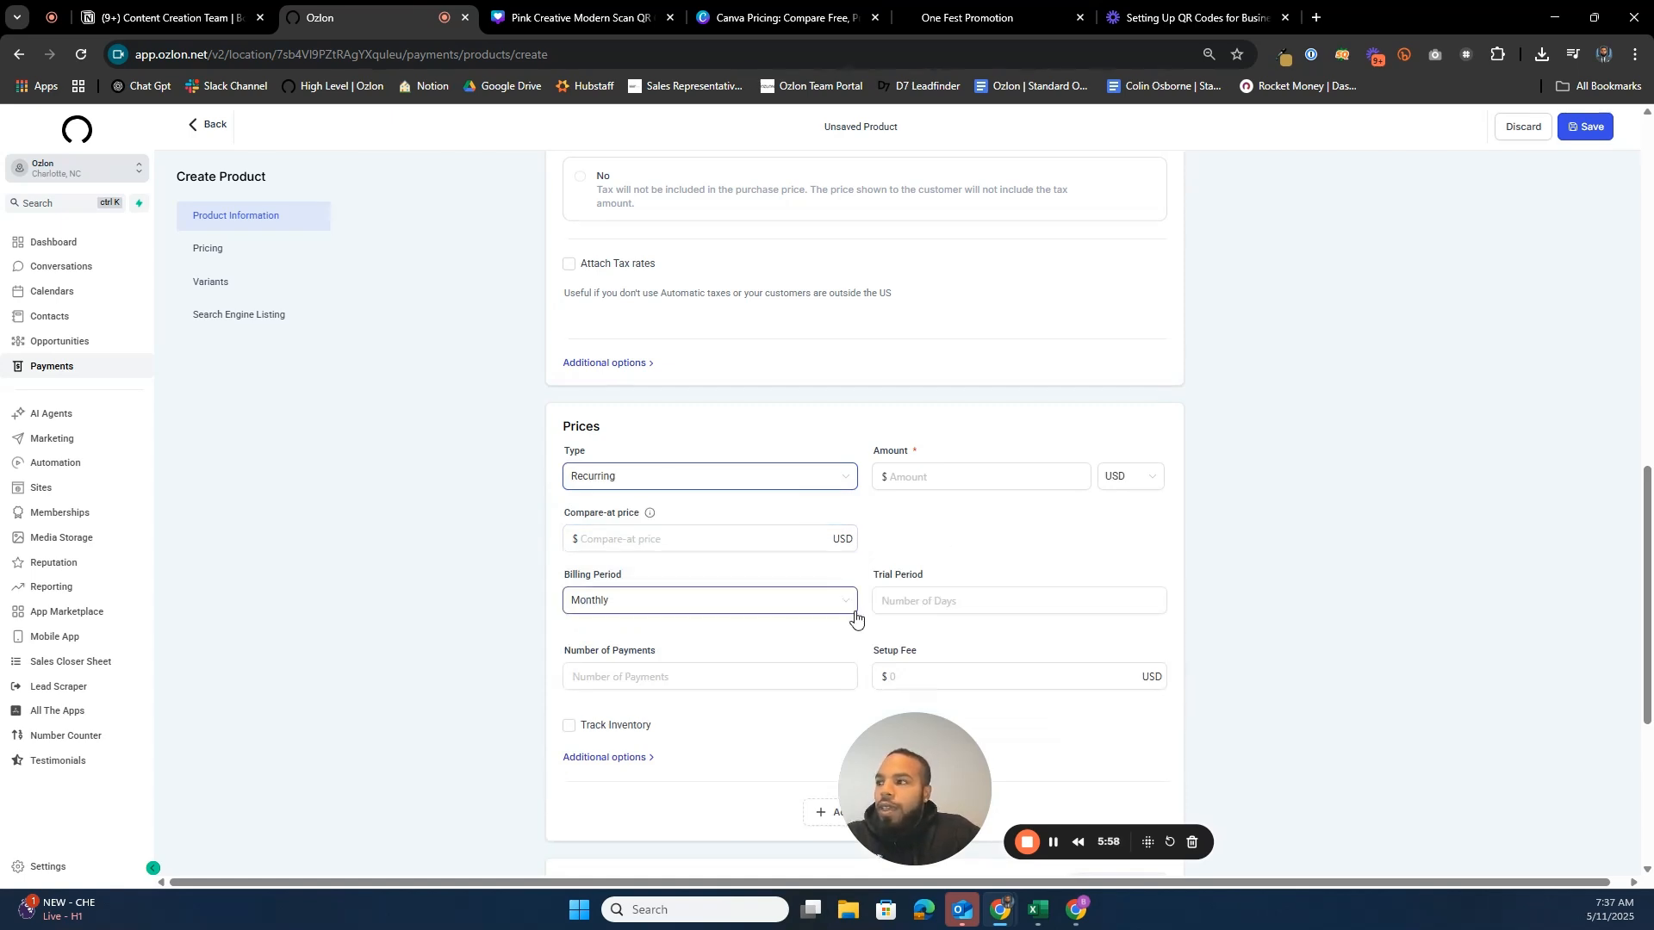
click(989, 474)
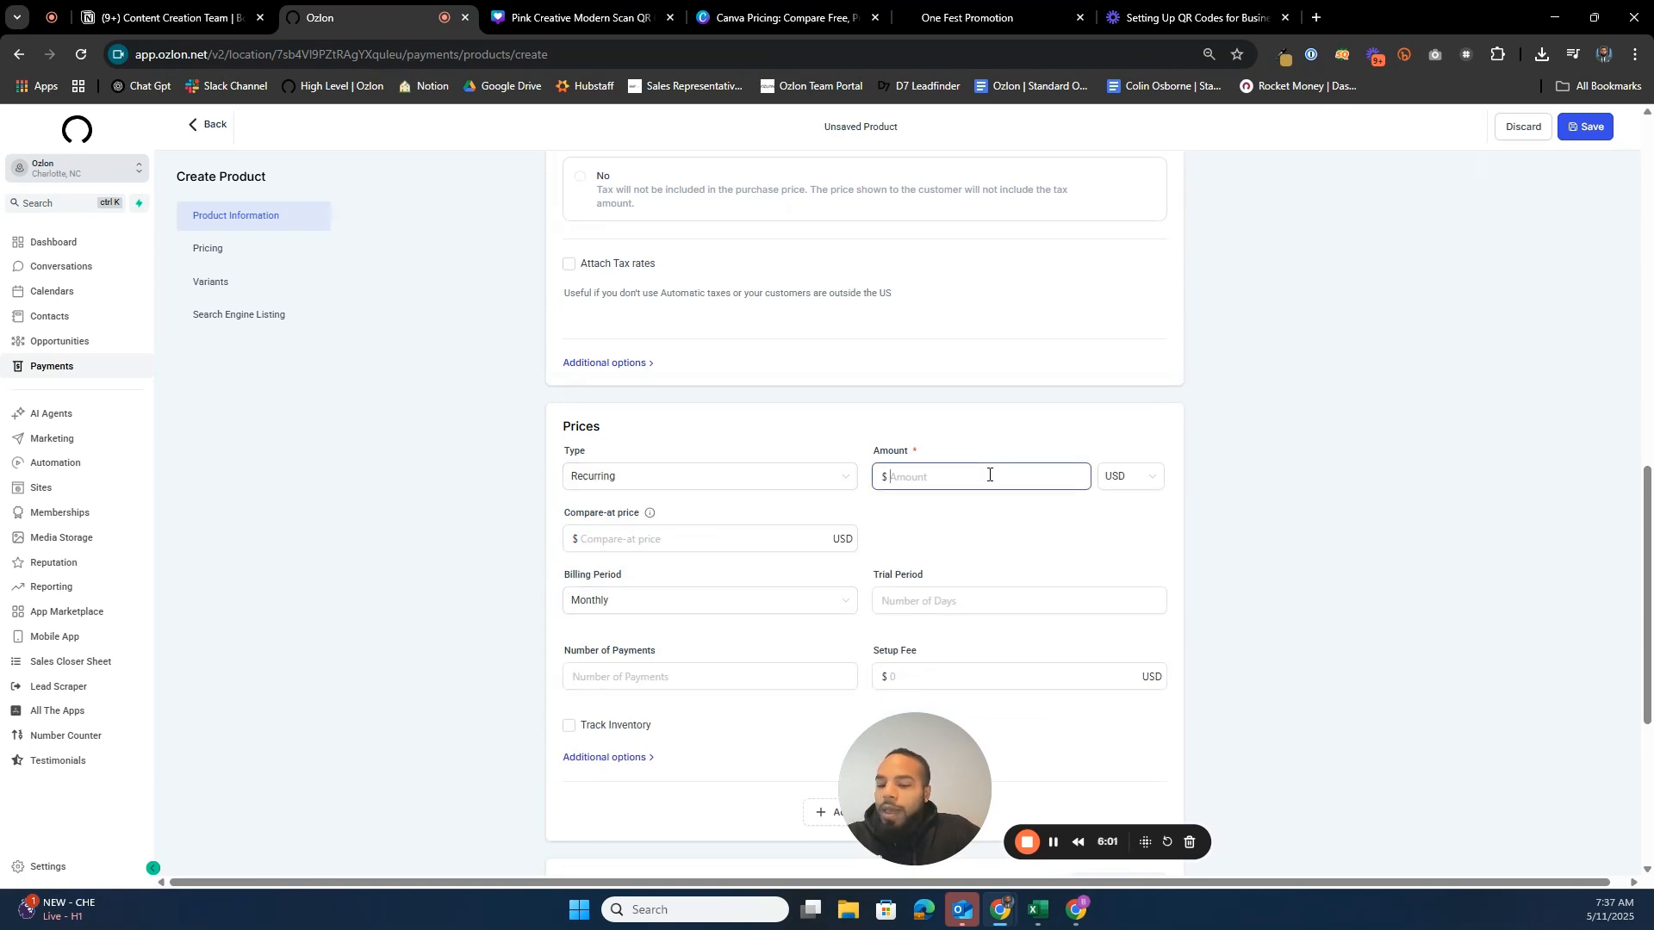
text(80)
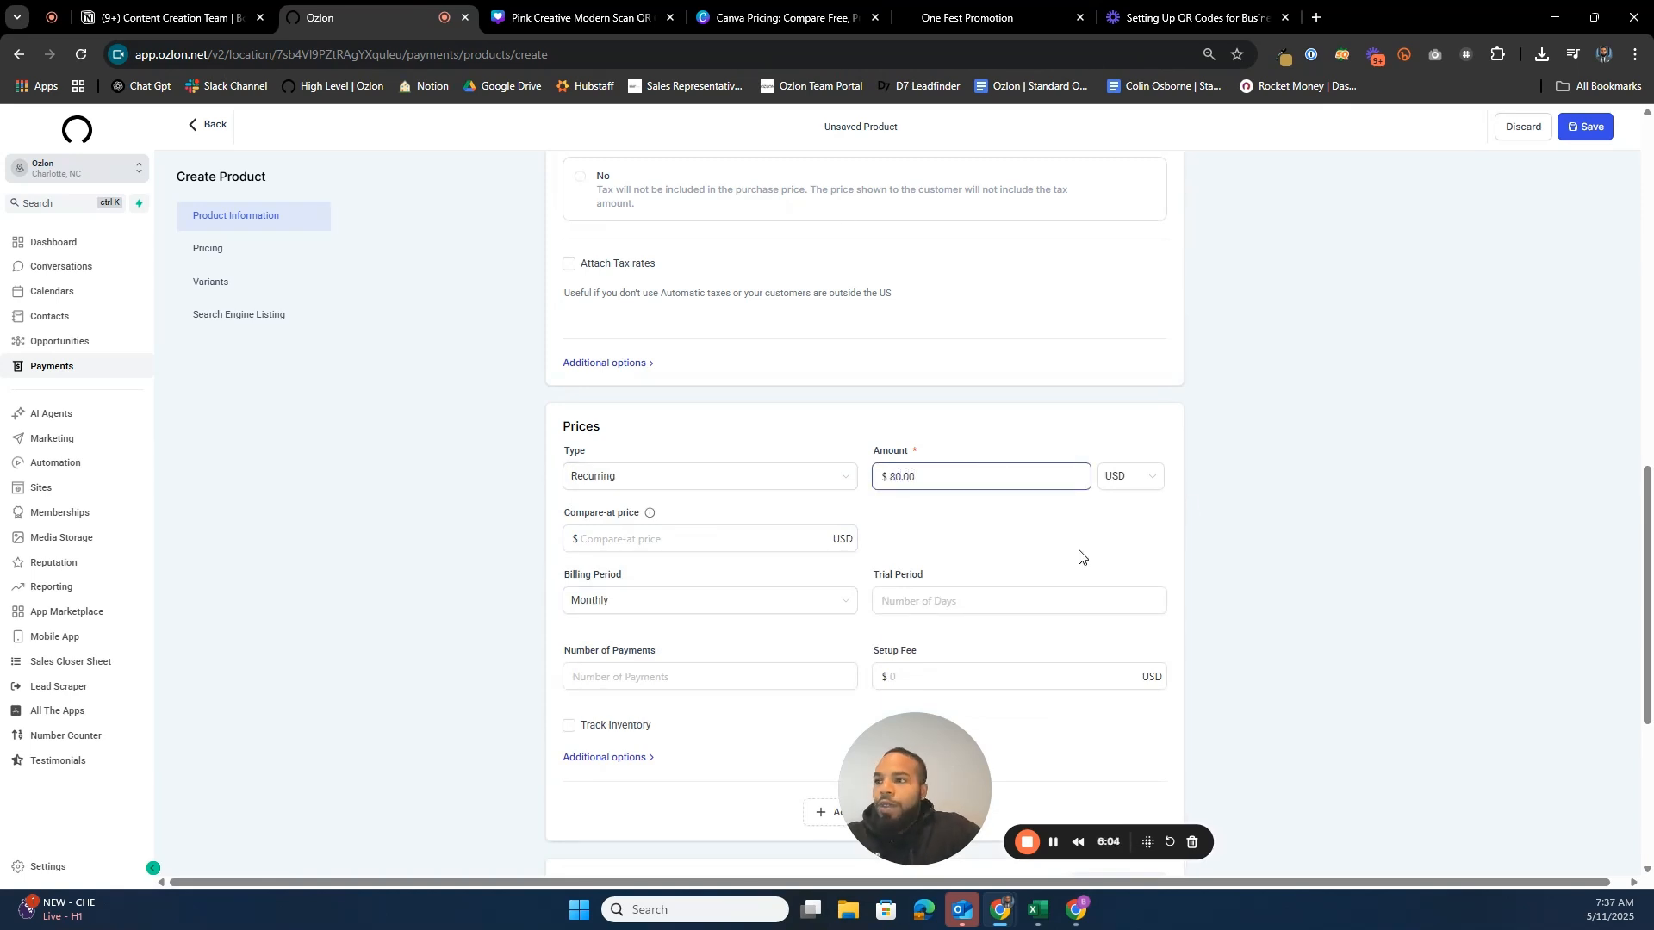
click(1080, 557)
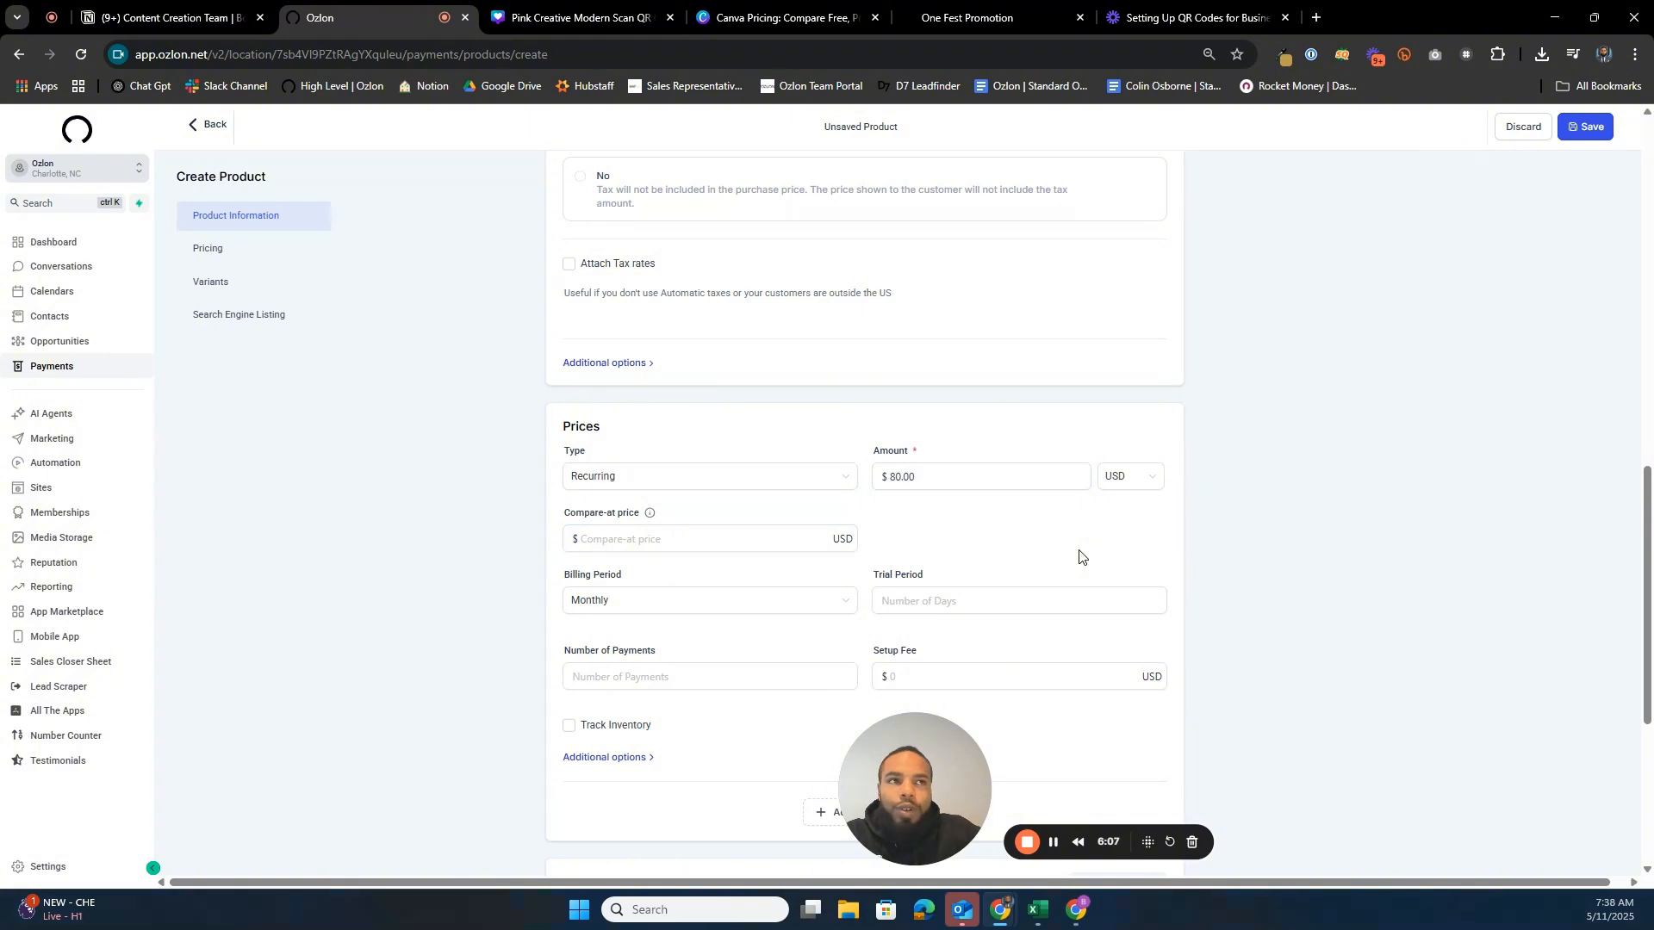
- Try a Weekly billing period for the recurring price, and return it to Monthly
click(828, 609)
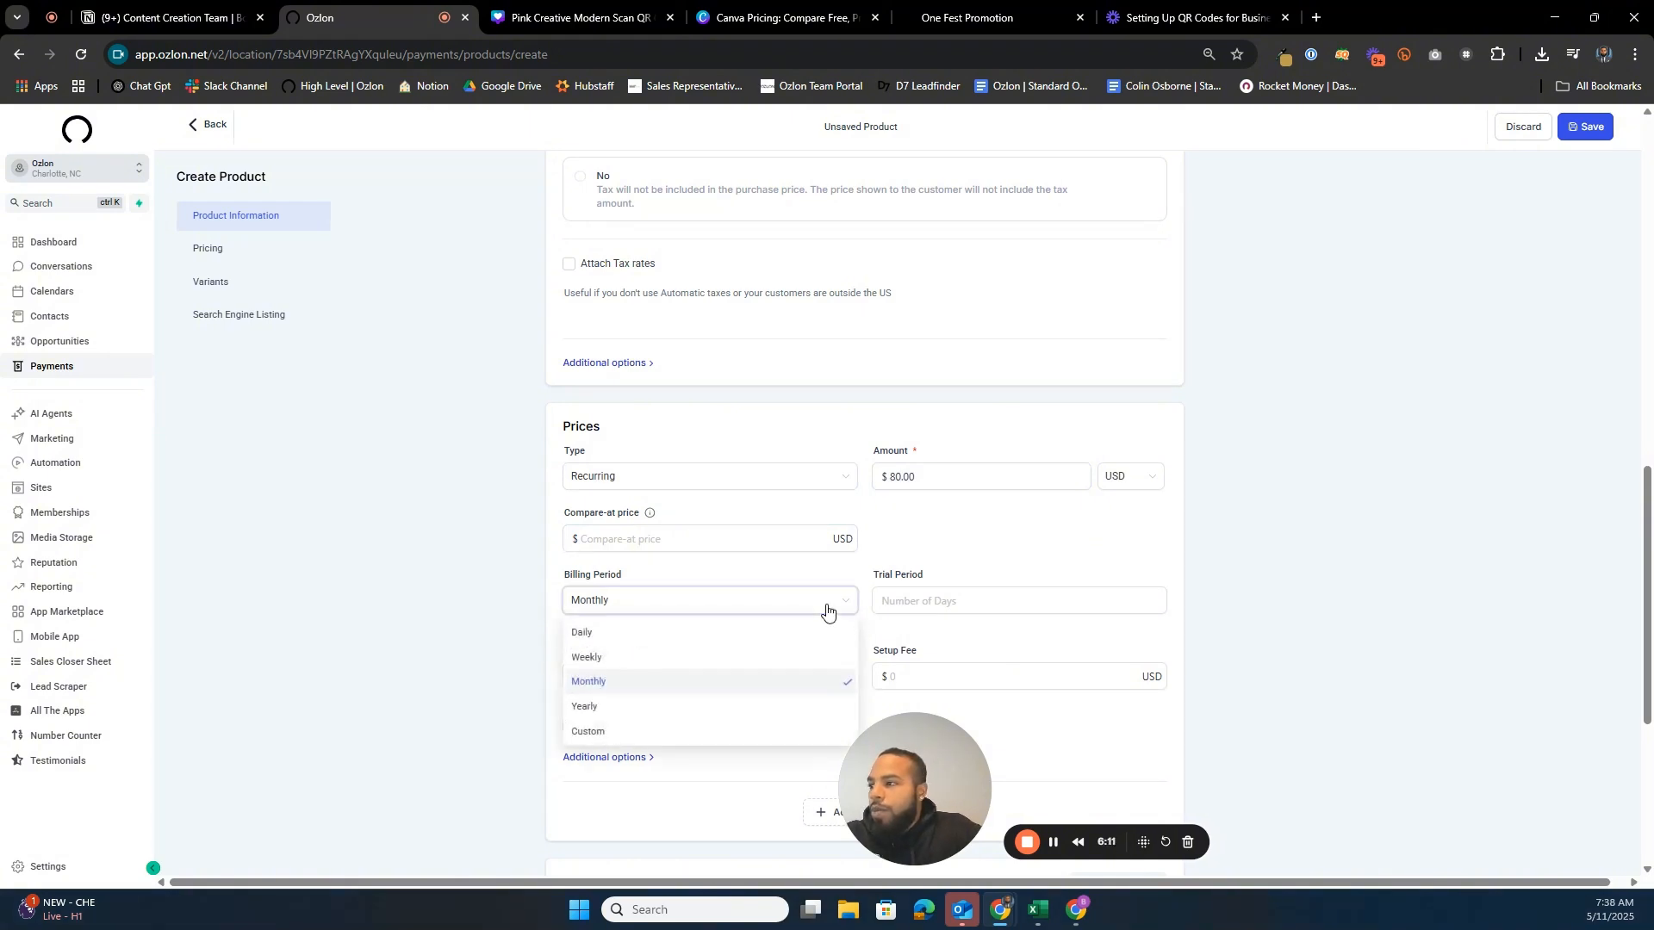
click(710, 657)
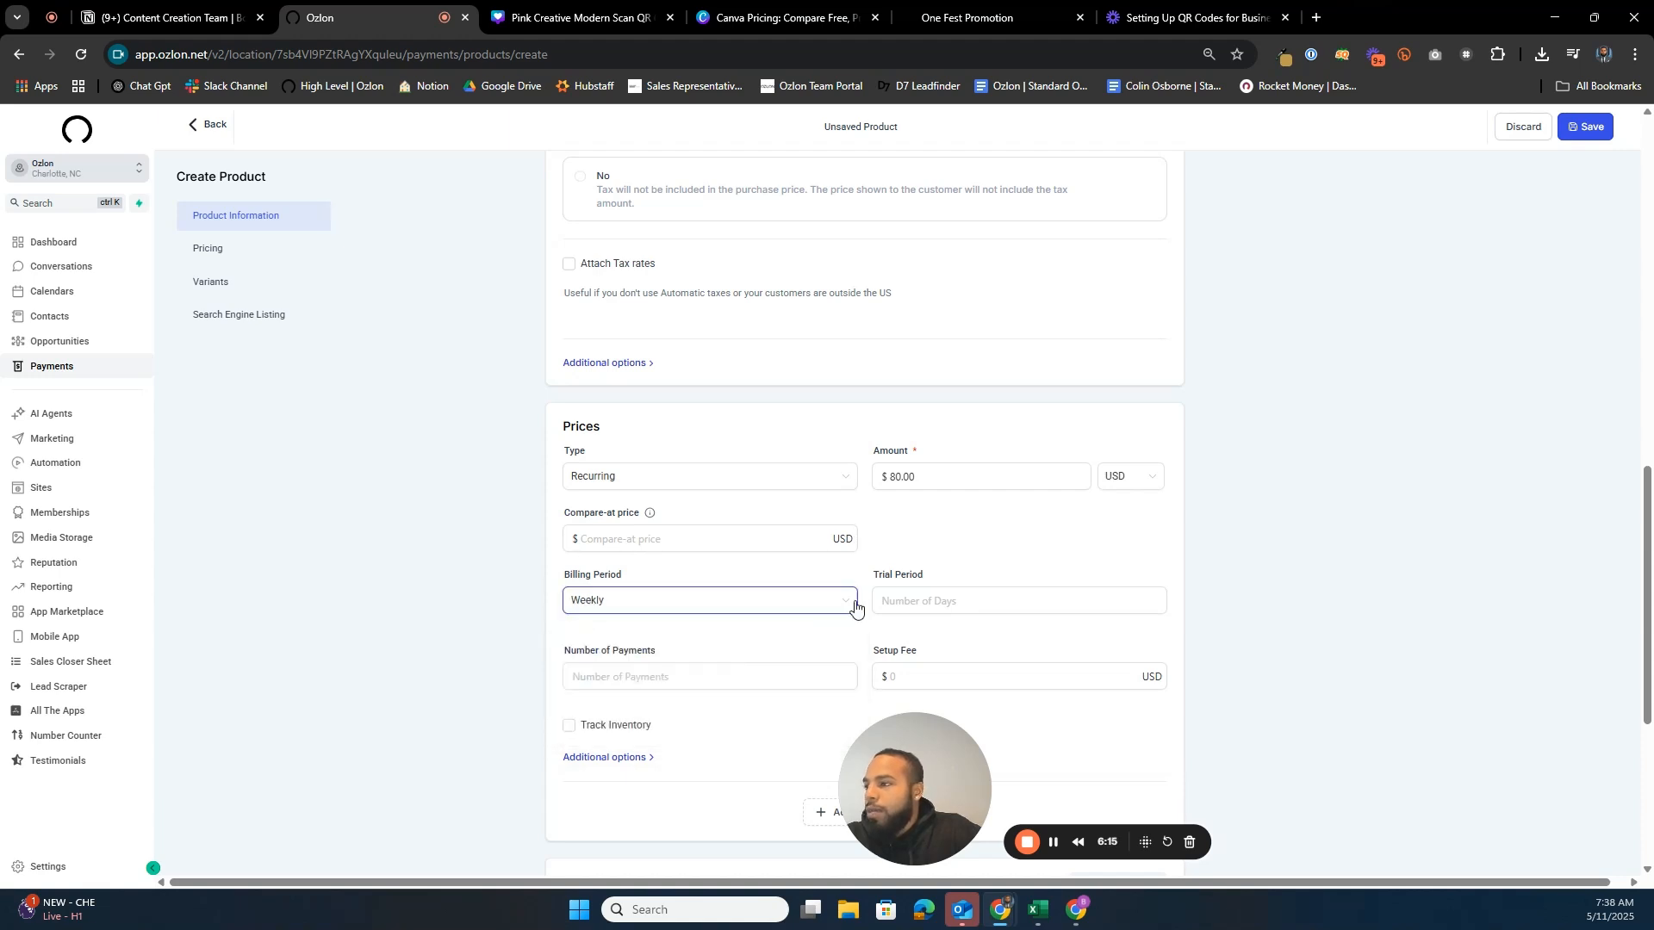
click(756, 601)
click(753, 681)
- Set the number of payments for the recurring price to 6, leaving the trial period and setup fee empty
click(930, 609)
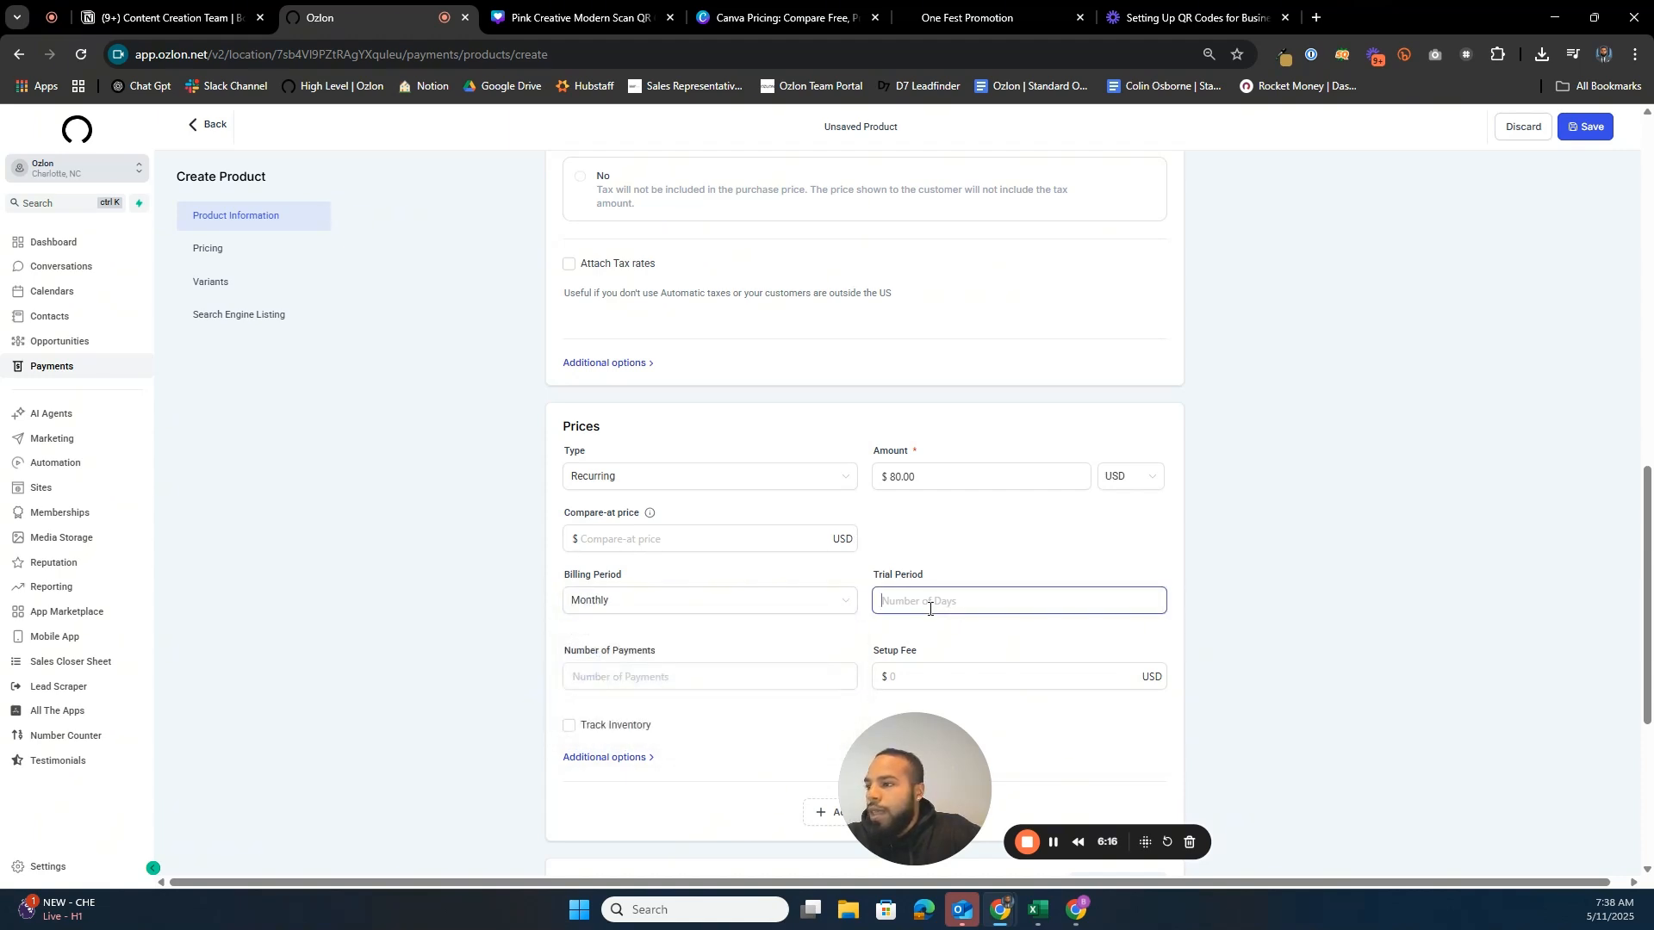
click(733, 679)
click(891, 678)
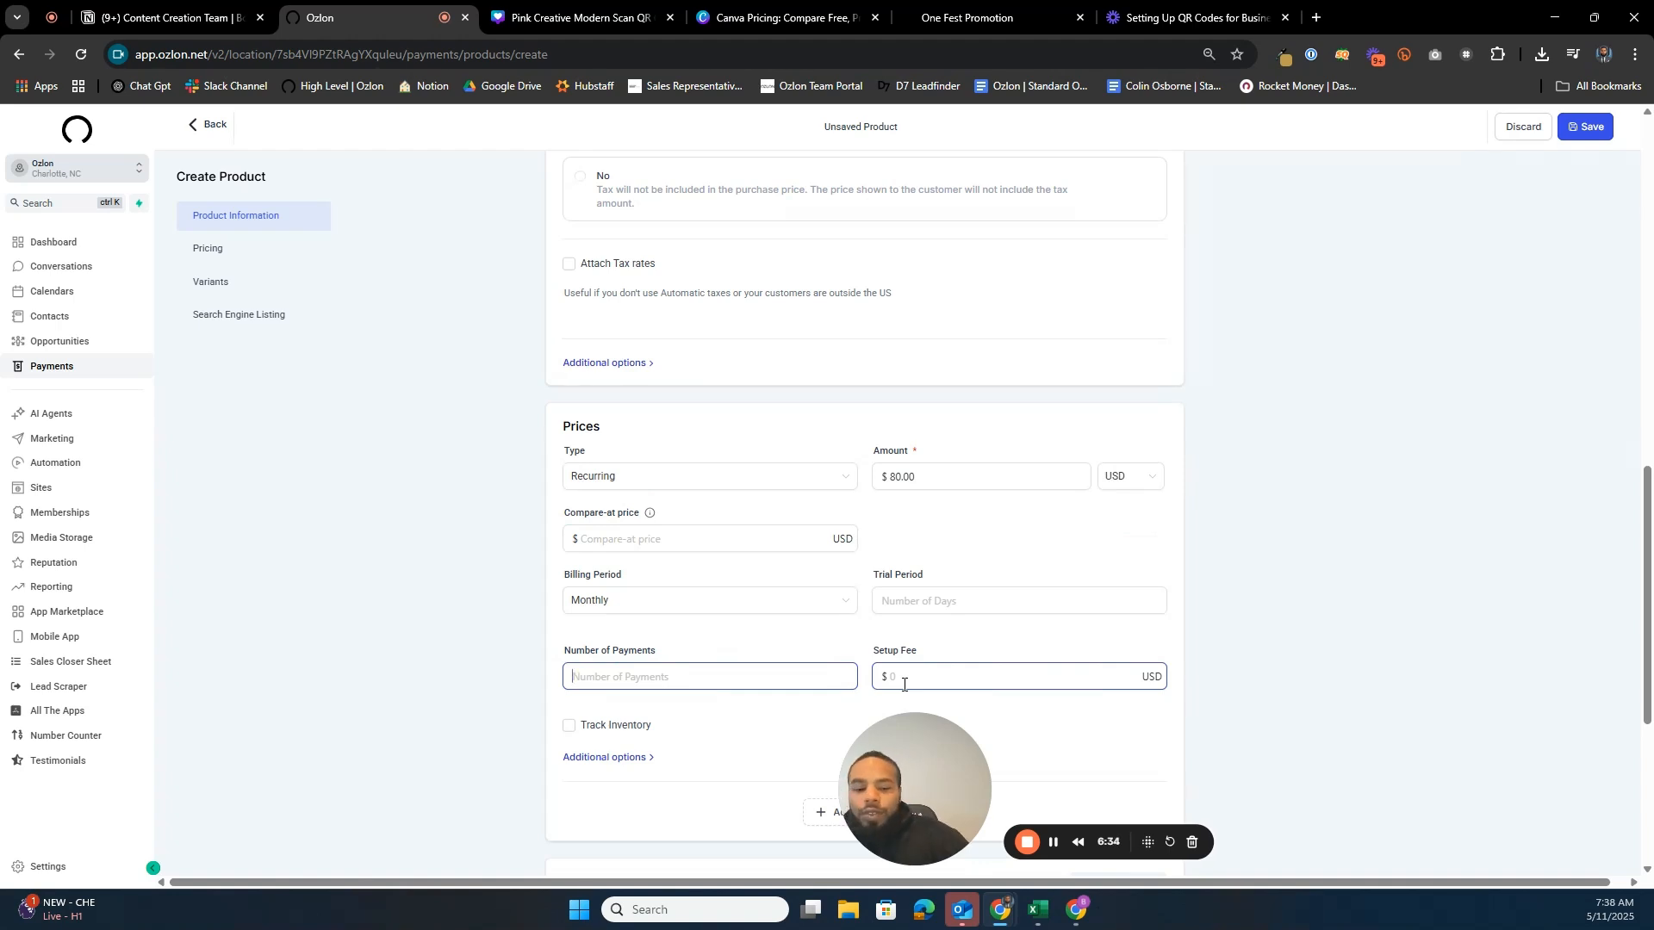
text(6)
click(1387, 435)
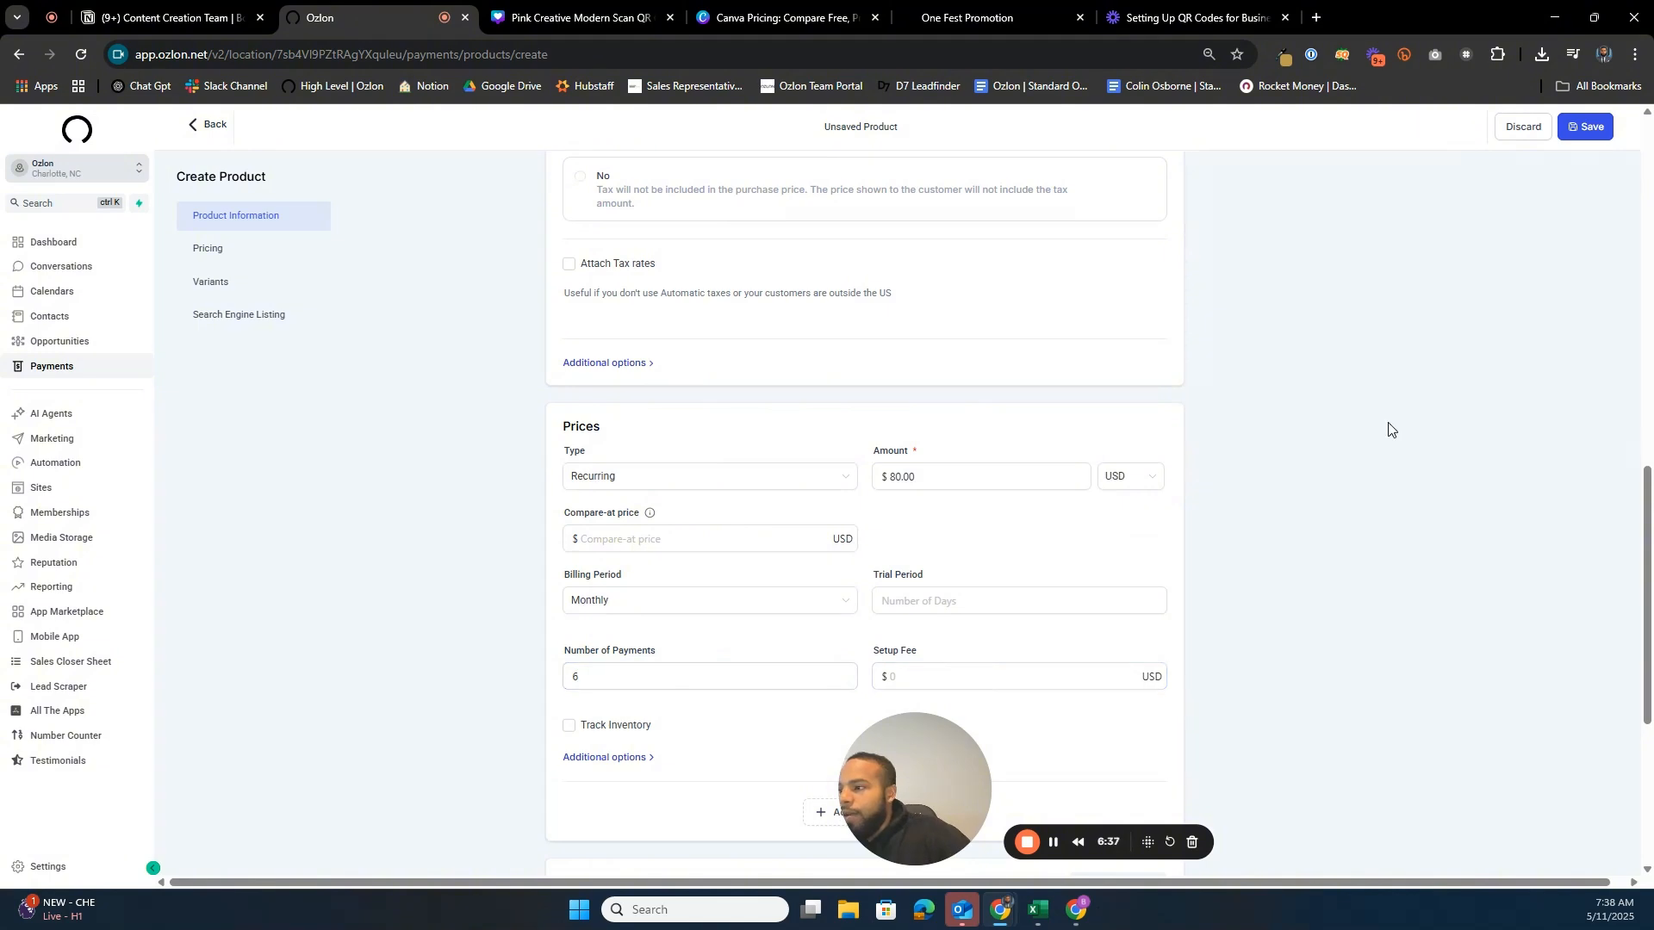
- Review the new product's pricing, variants, search engine listing and tax settings
scroll(805, 401, down, 4)
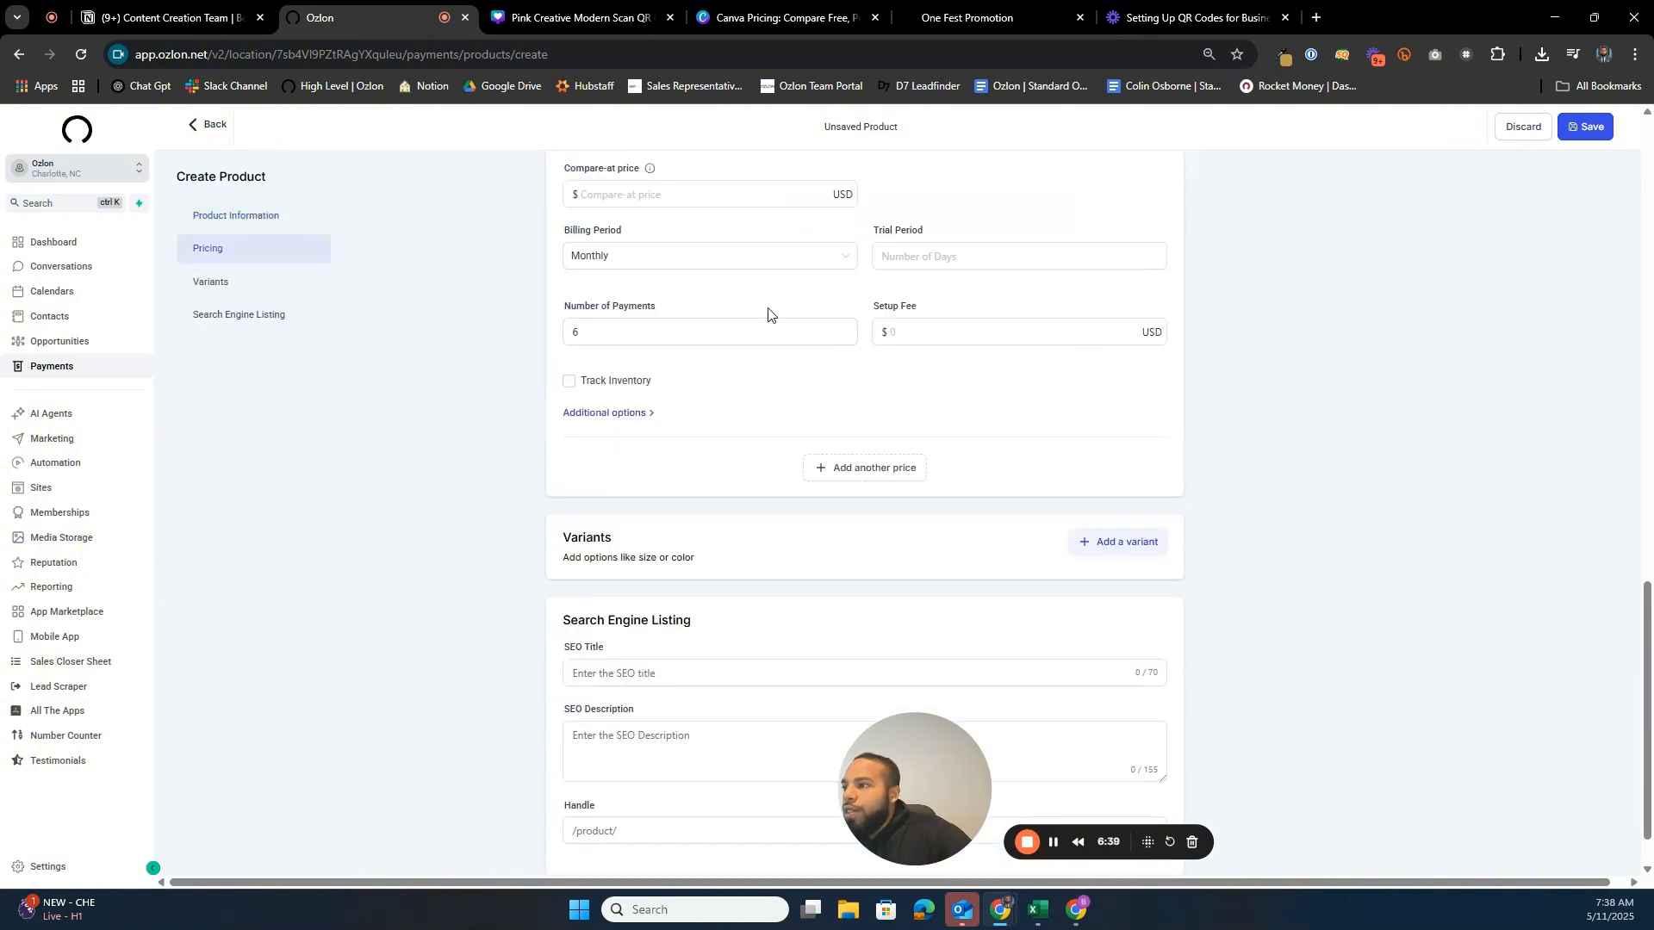
scroll(773, 372, down, 1)
scroll(956, 306, up, 3)
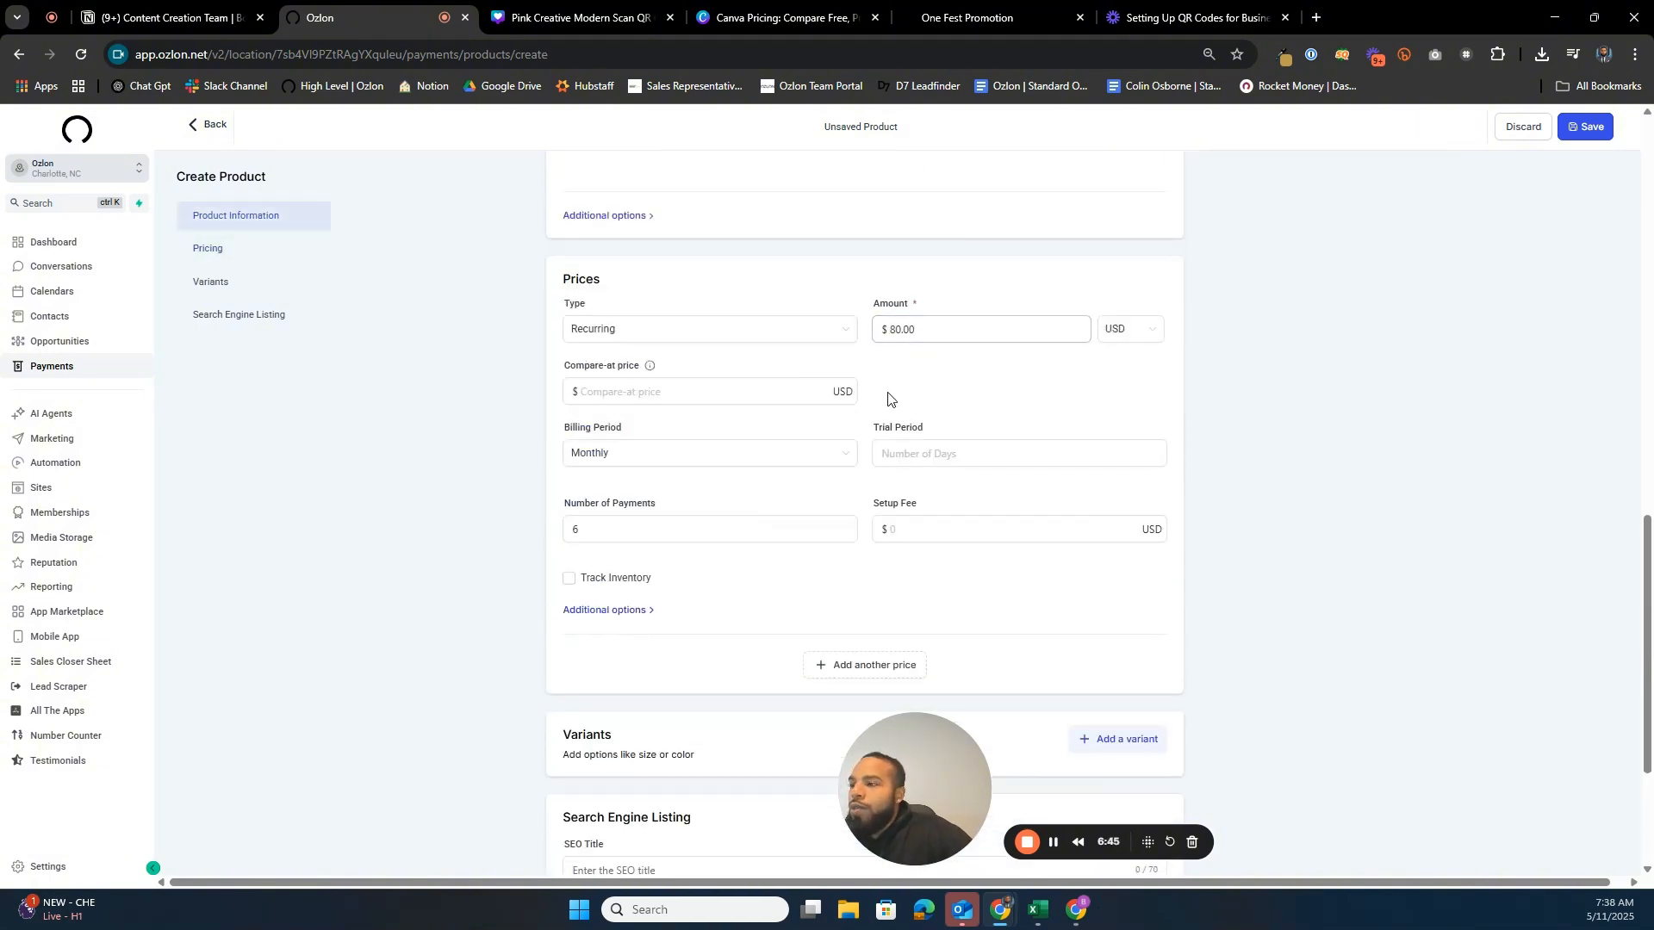
click(772, 395)
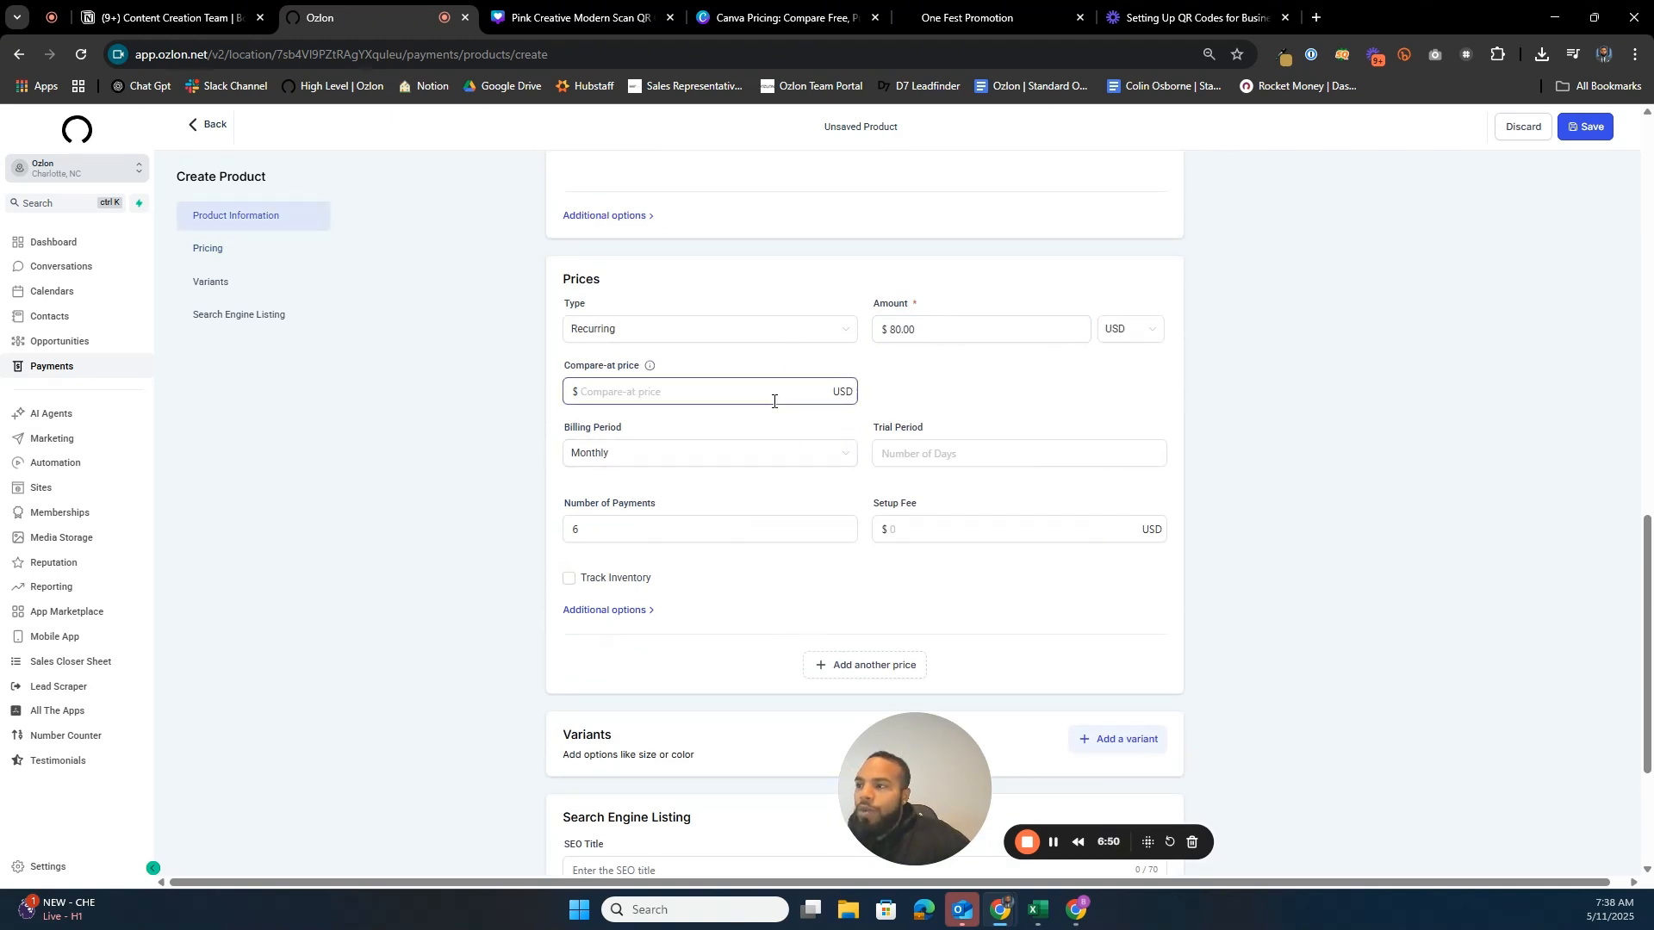
scroll(749, 345, down, 3)
scroll(723, 331, up, 2)
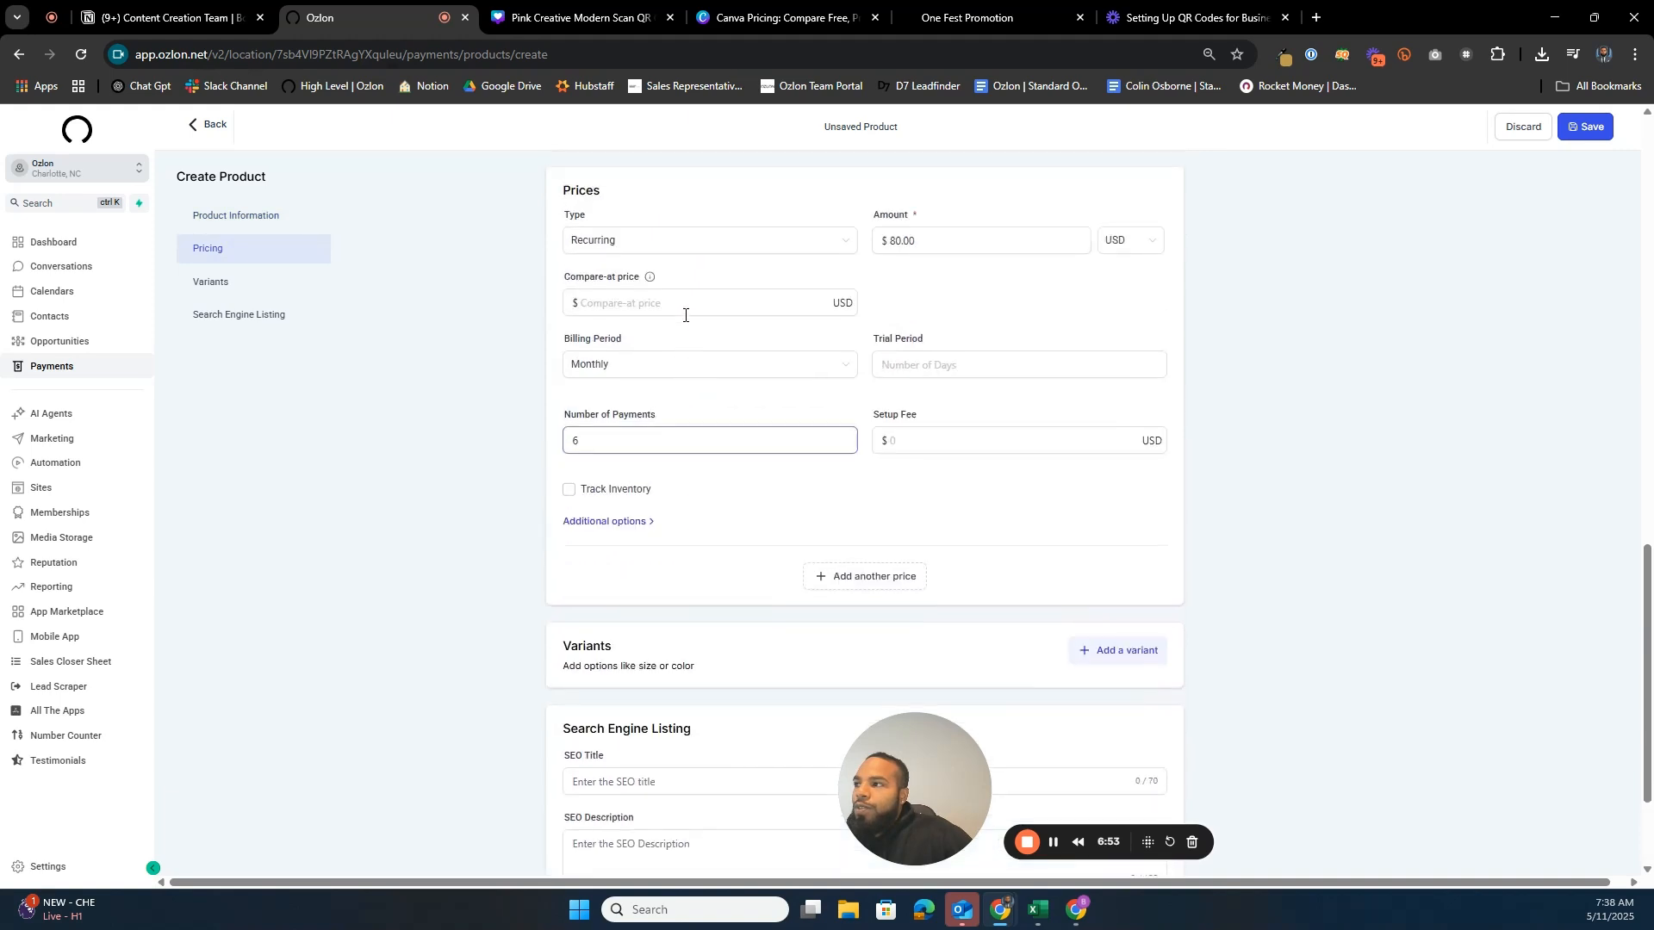
scroll(861, 345, down, 2)
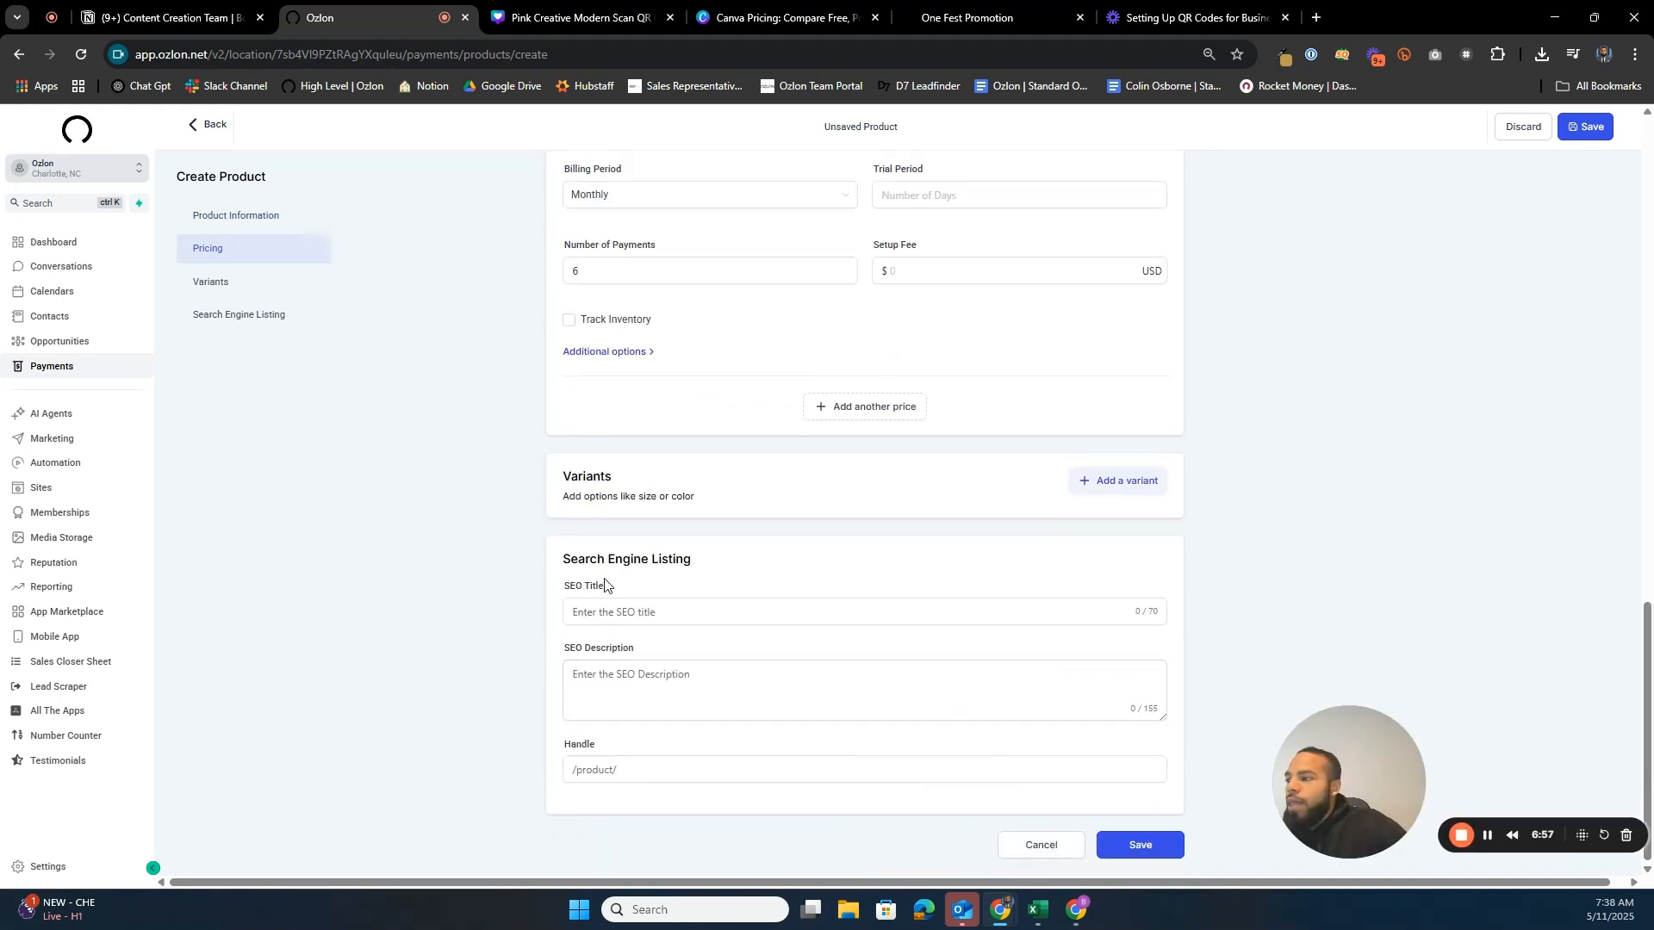
scroll(923, 738, up, 10)
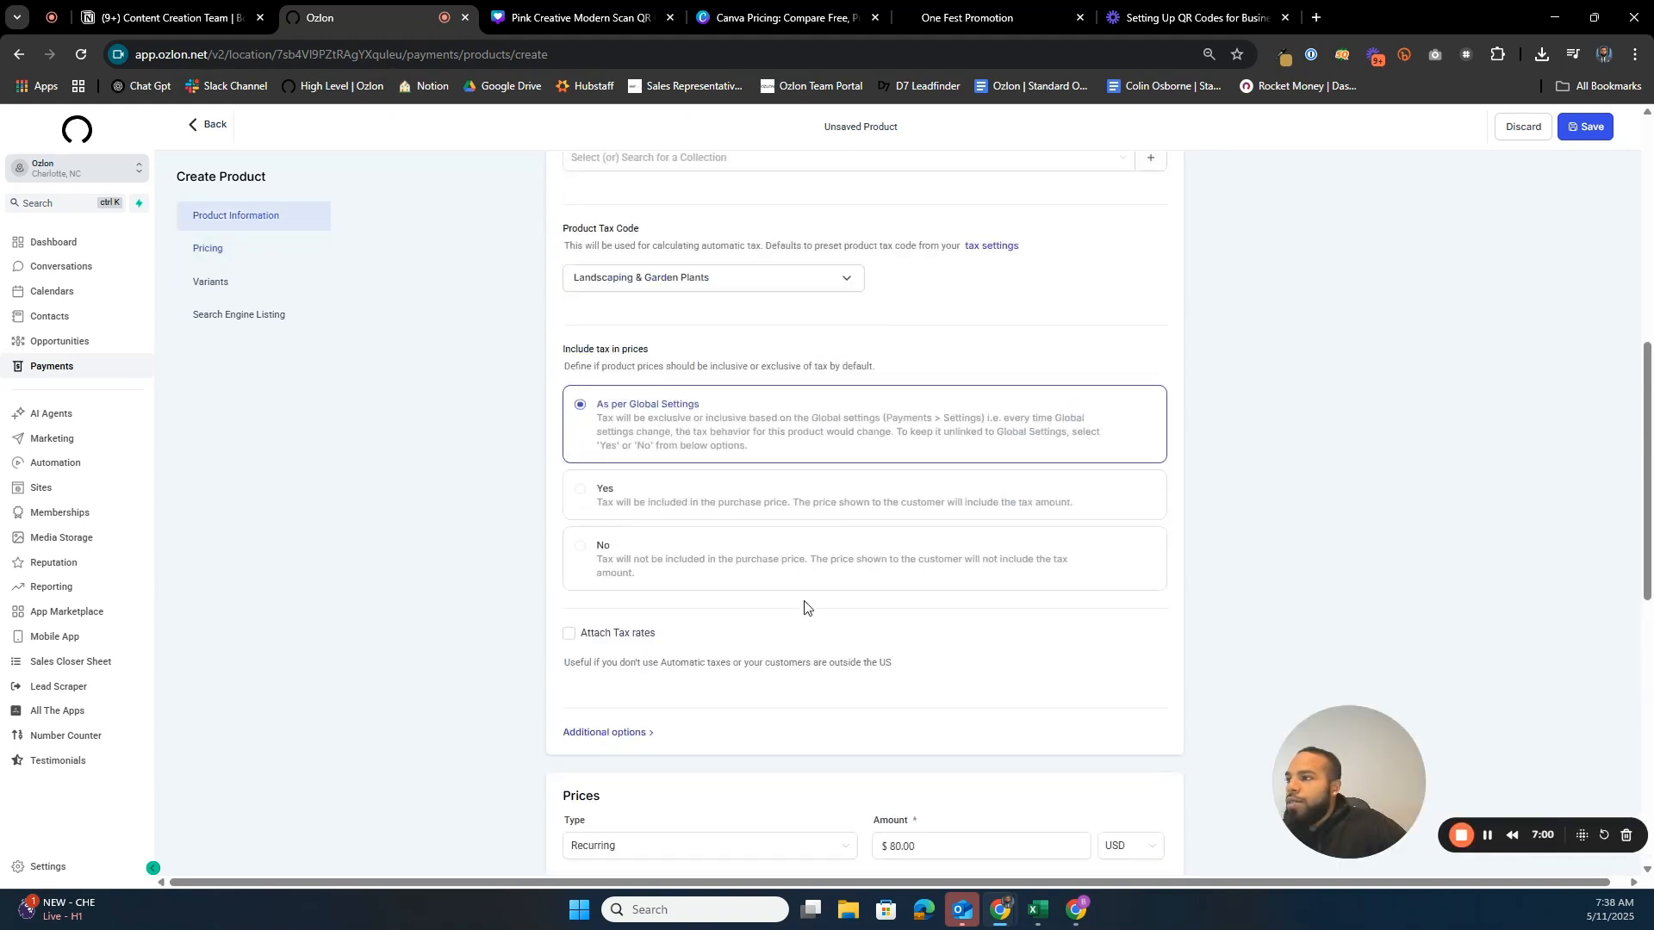
scroll(805, 602, down, 7)
scroll(826, 577, down, 3)
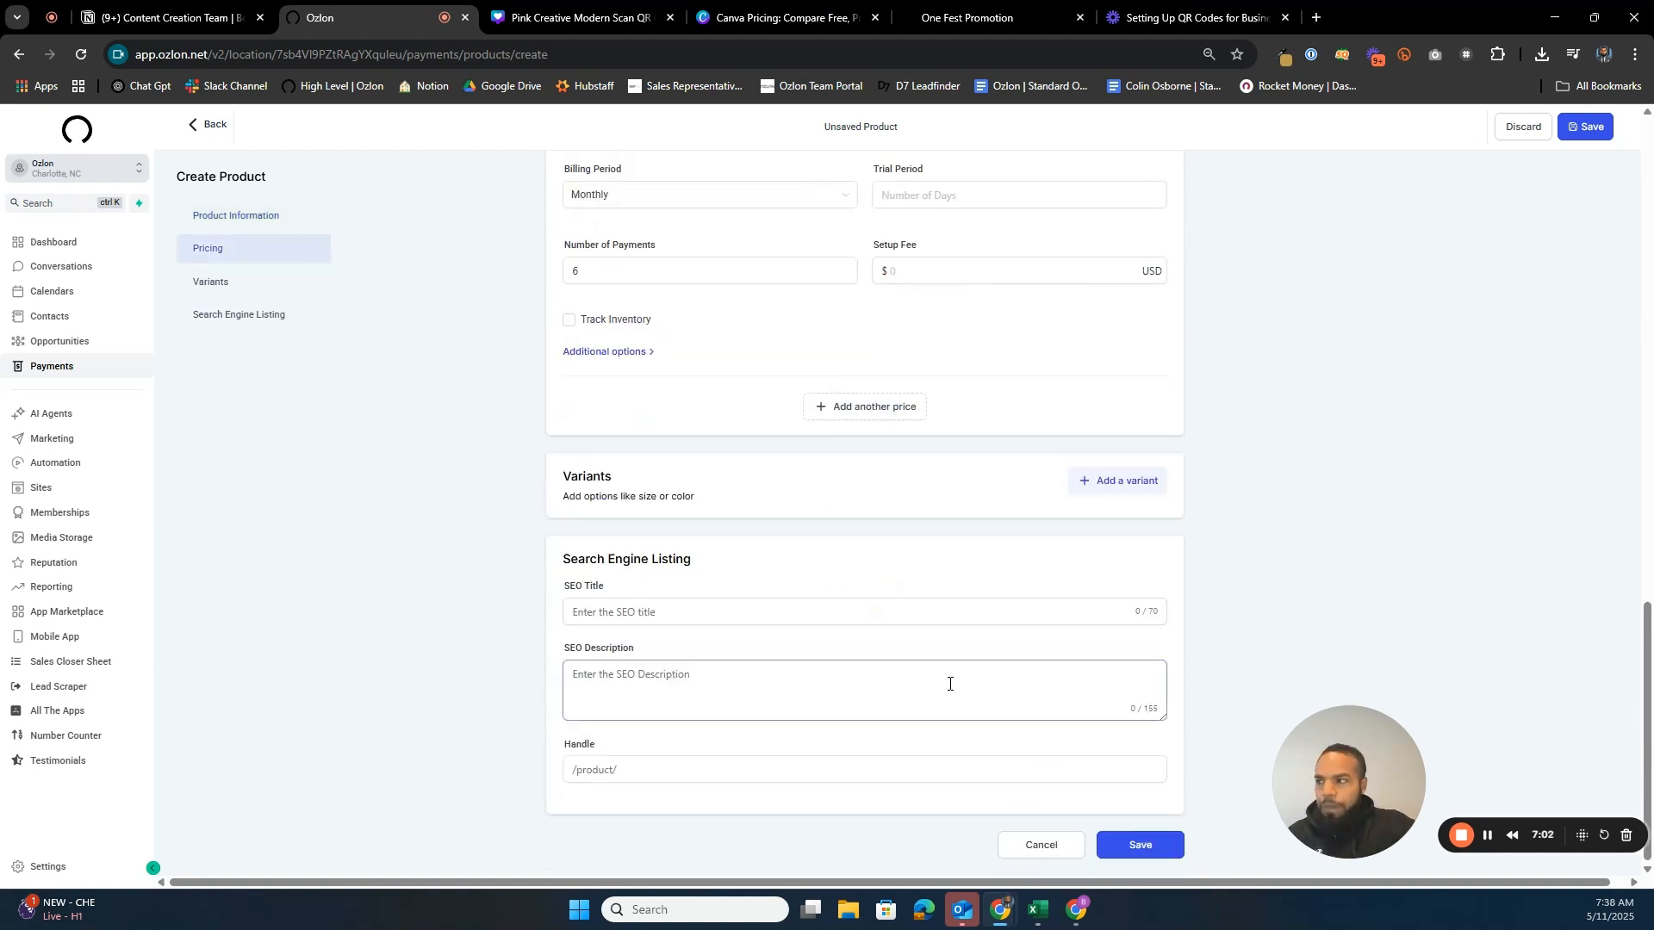
scroll(948, 683, up, 3)
scroll(964, 724, up, 10)
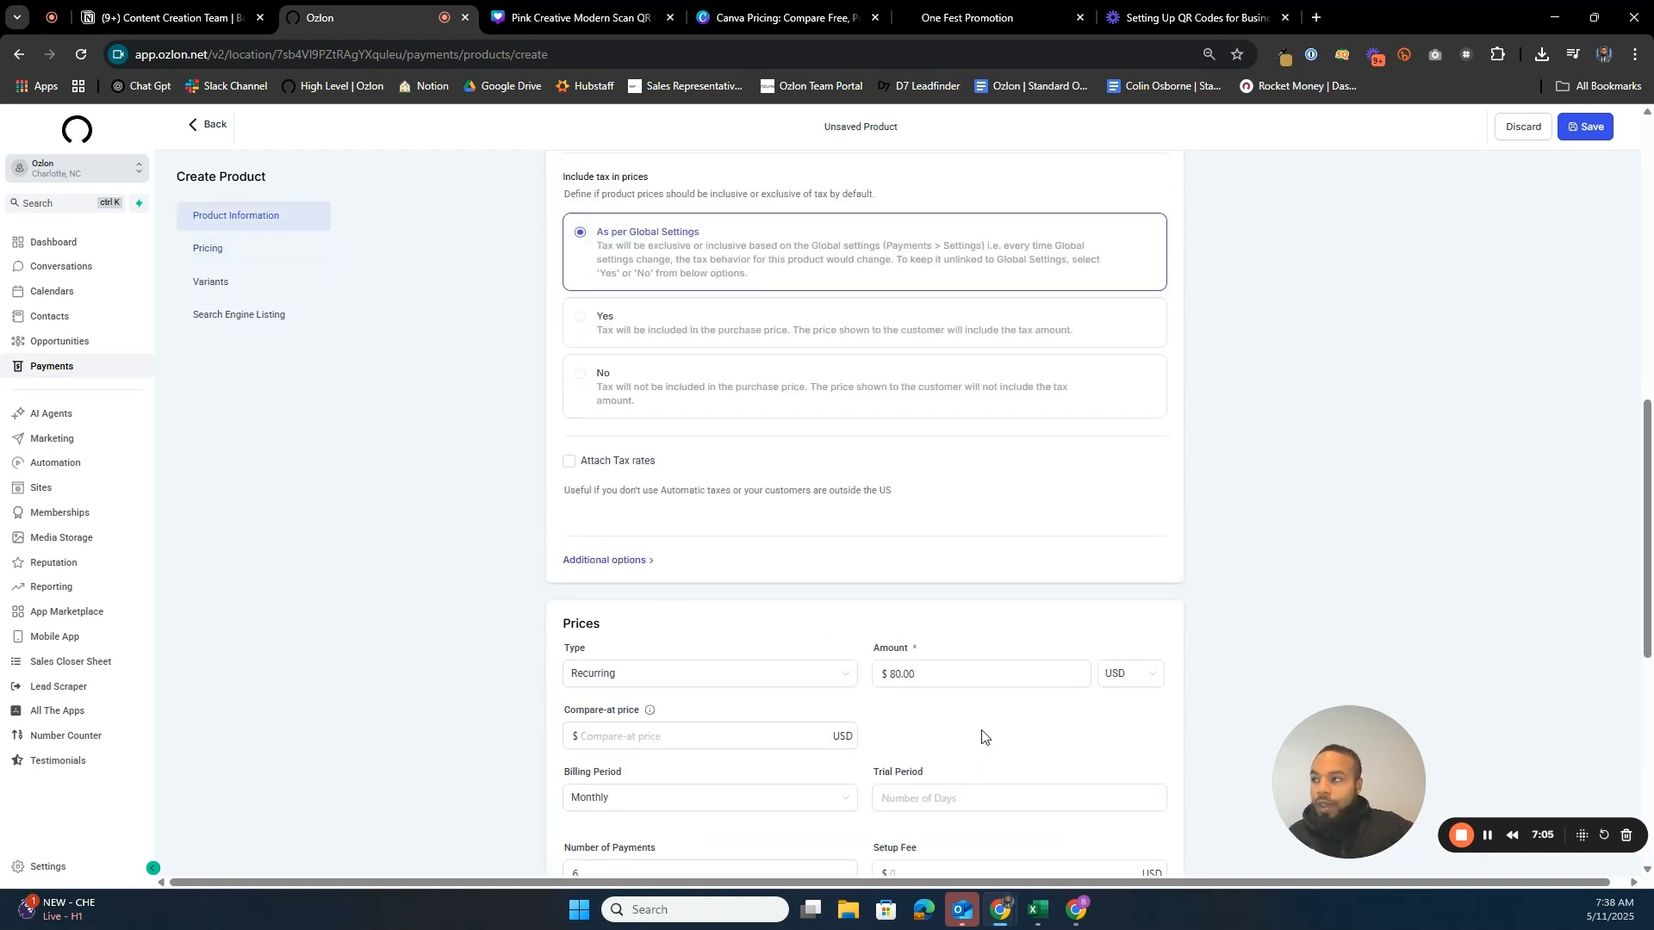
- Examine the unsaved product's media, tax code, tax inclusion and price type options before saving
scroll(982, 727, up, 4)
scroll(982, 722, down, 6)
scroll(986, 698, up, 3)
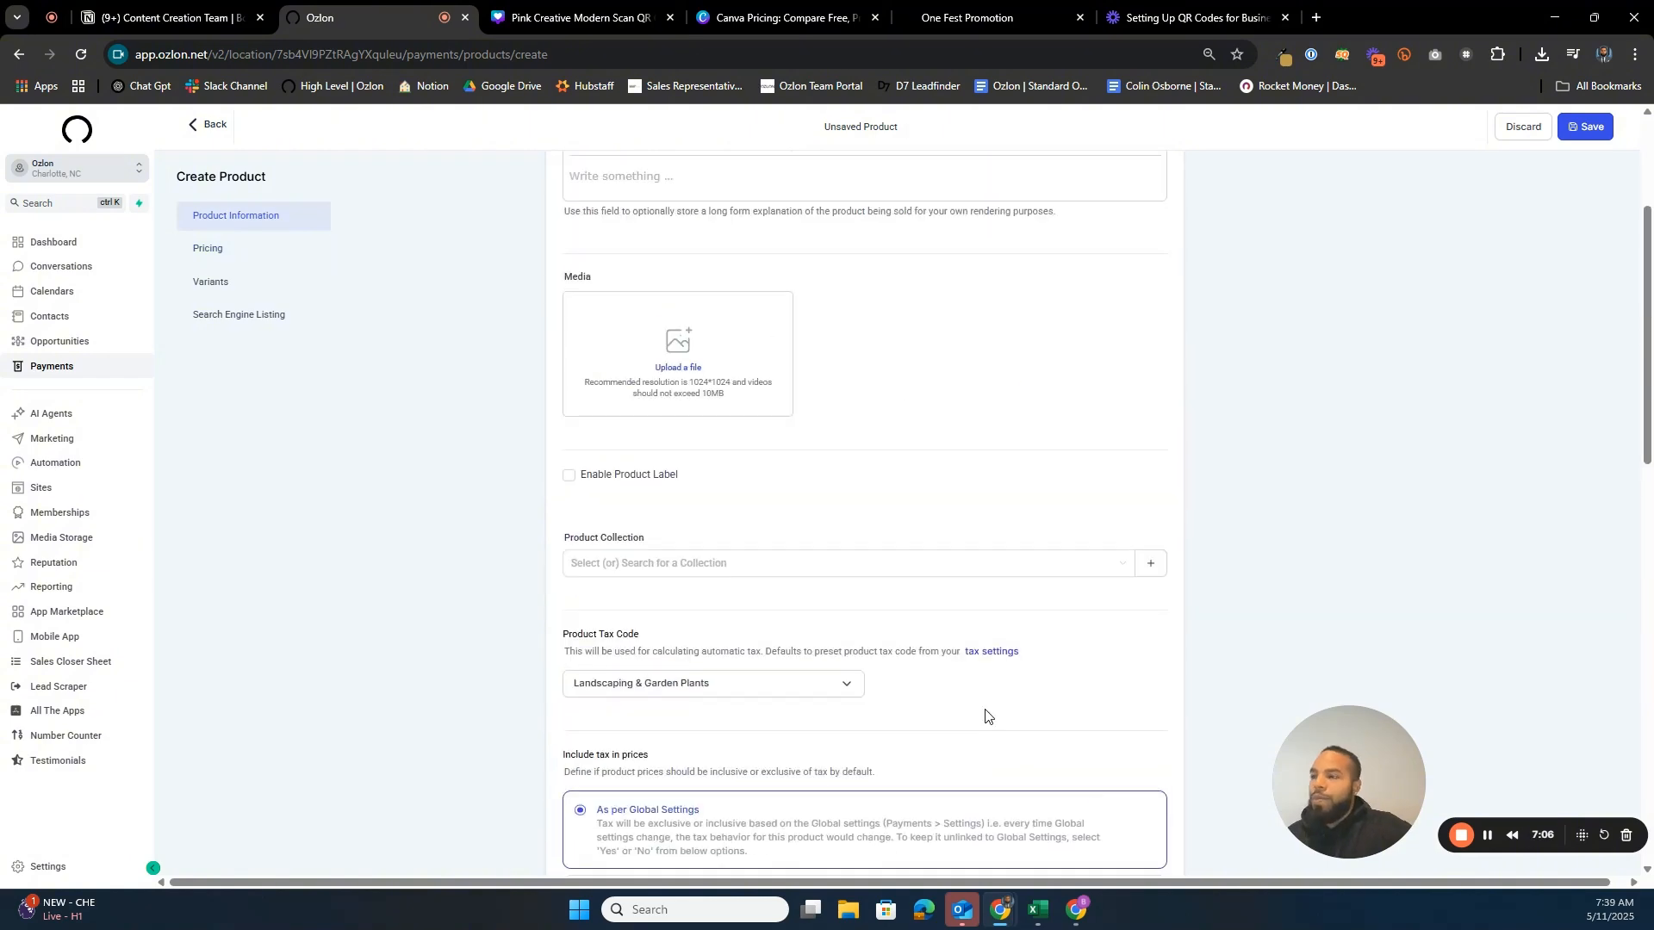
scroll(997, 668, up, 3)
scroll(993, 603, down, 10)
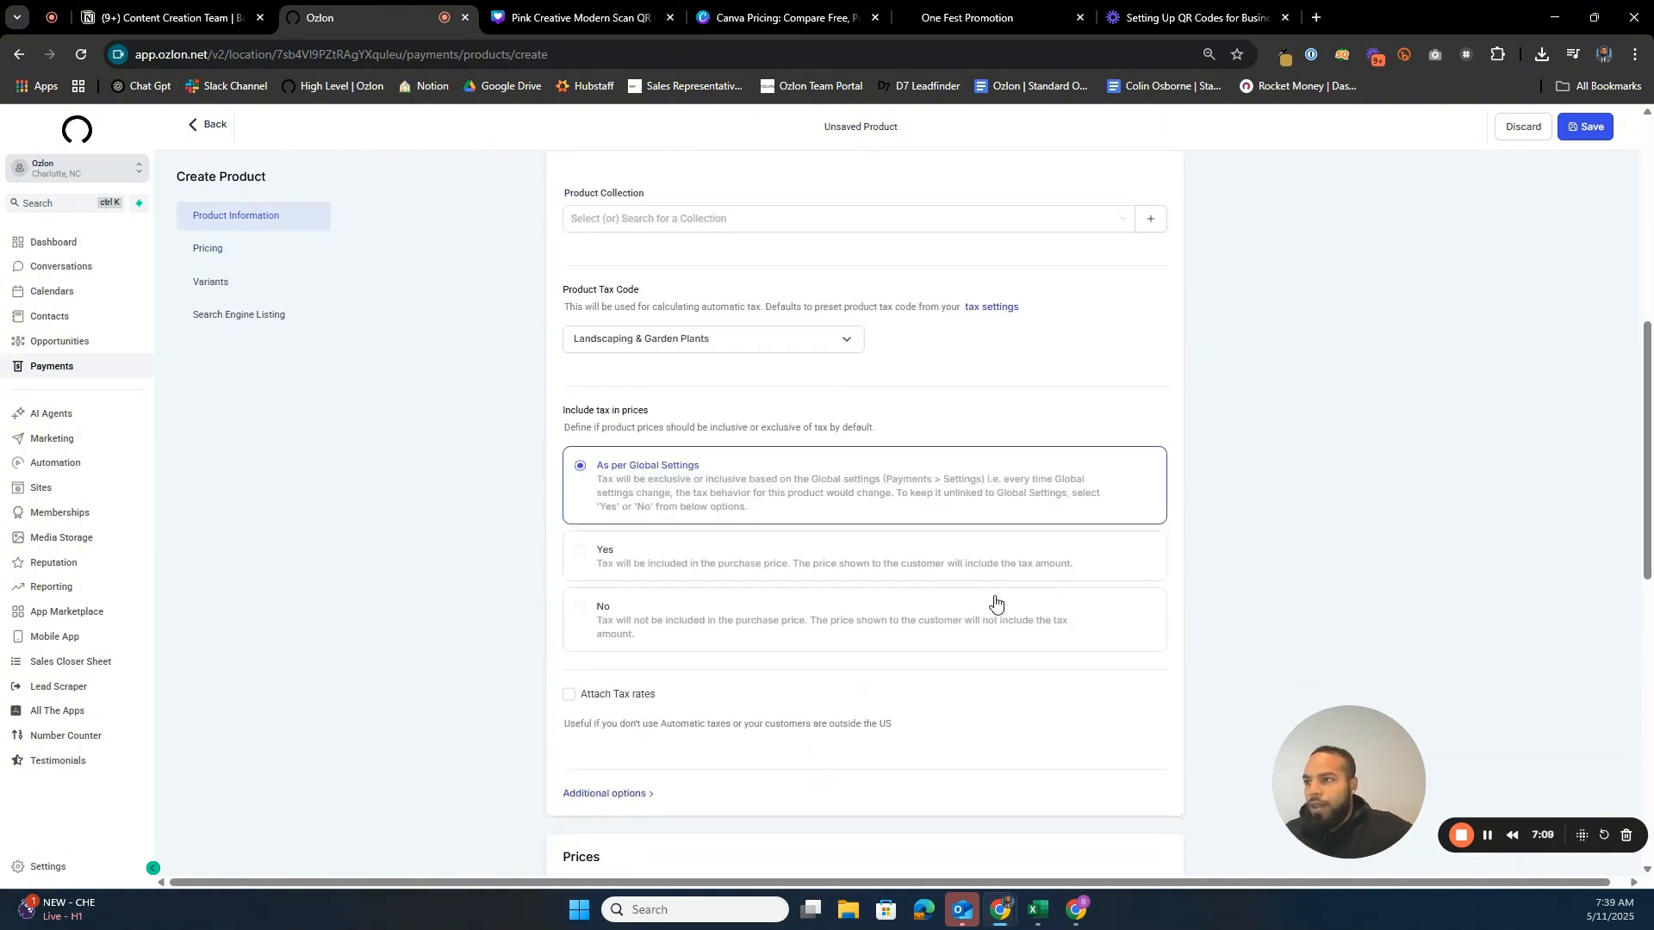
scroll(994, 607, up, 4)
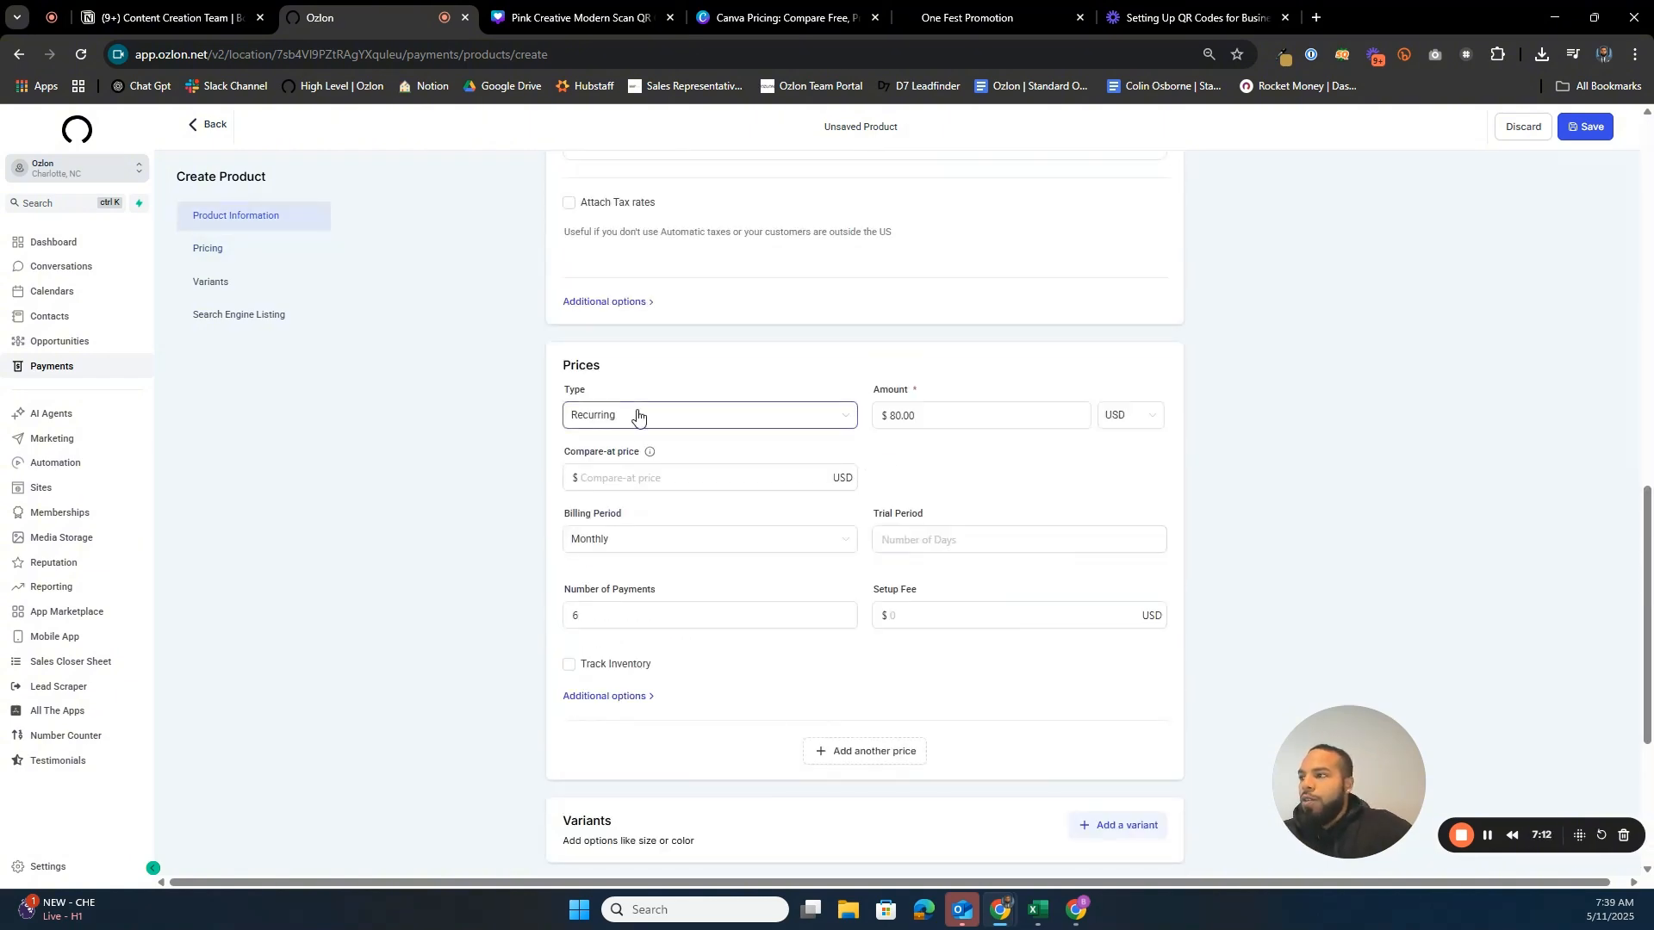
click(764, 415)
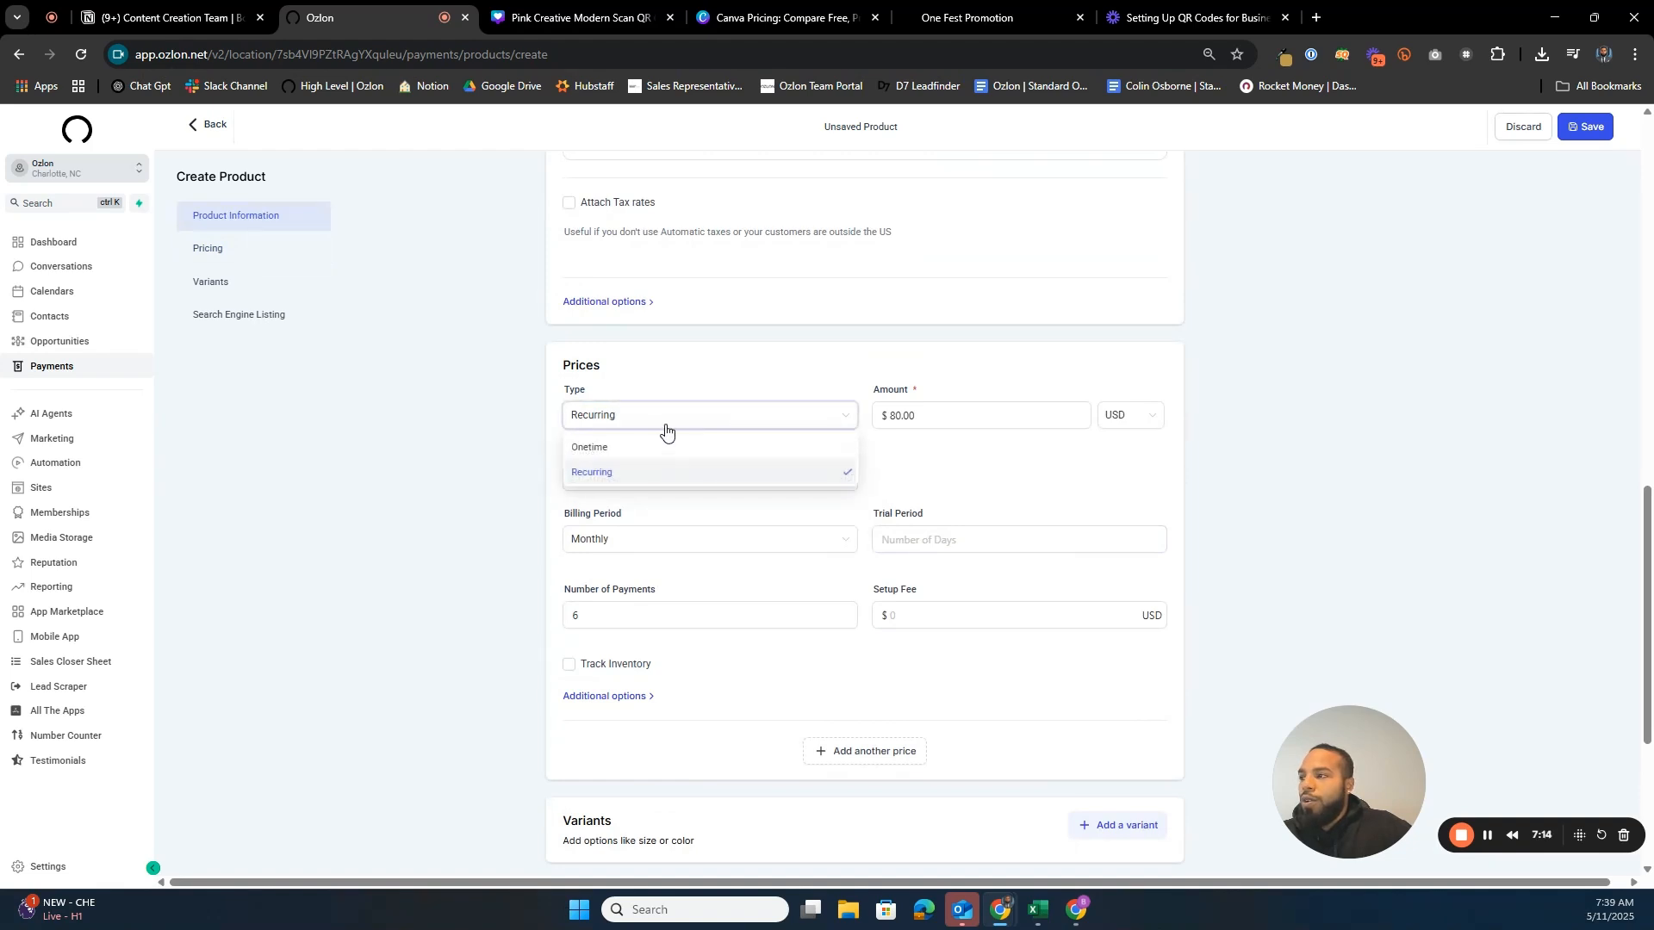
click(744, 370)
- Leave the recurring price's setup fee empty and save the new product
click(981, 615)
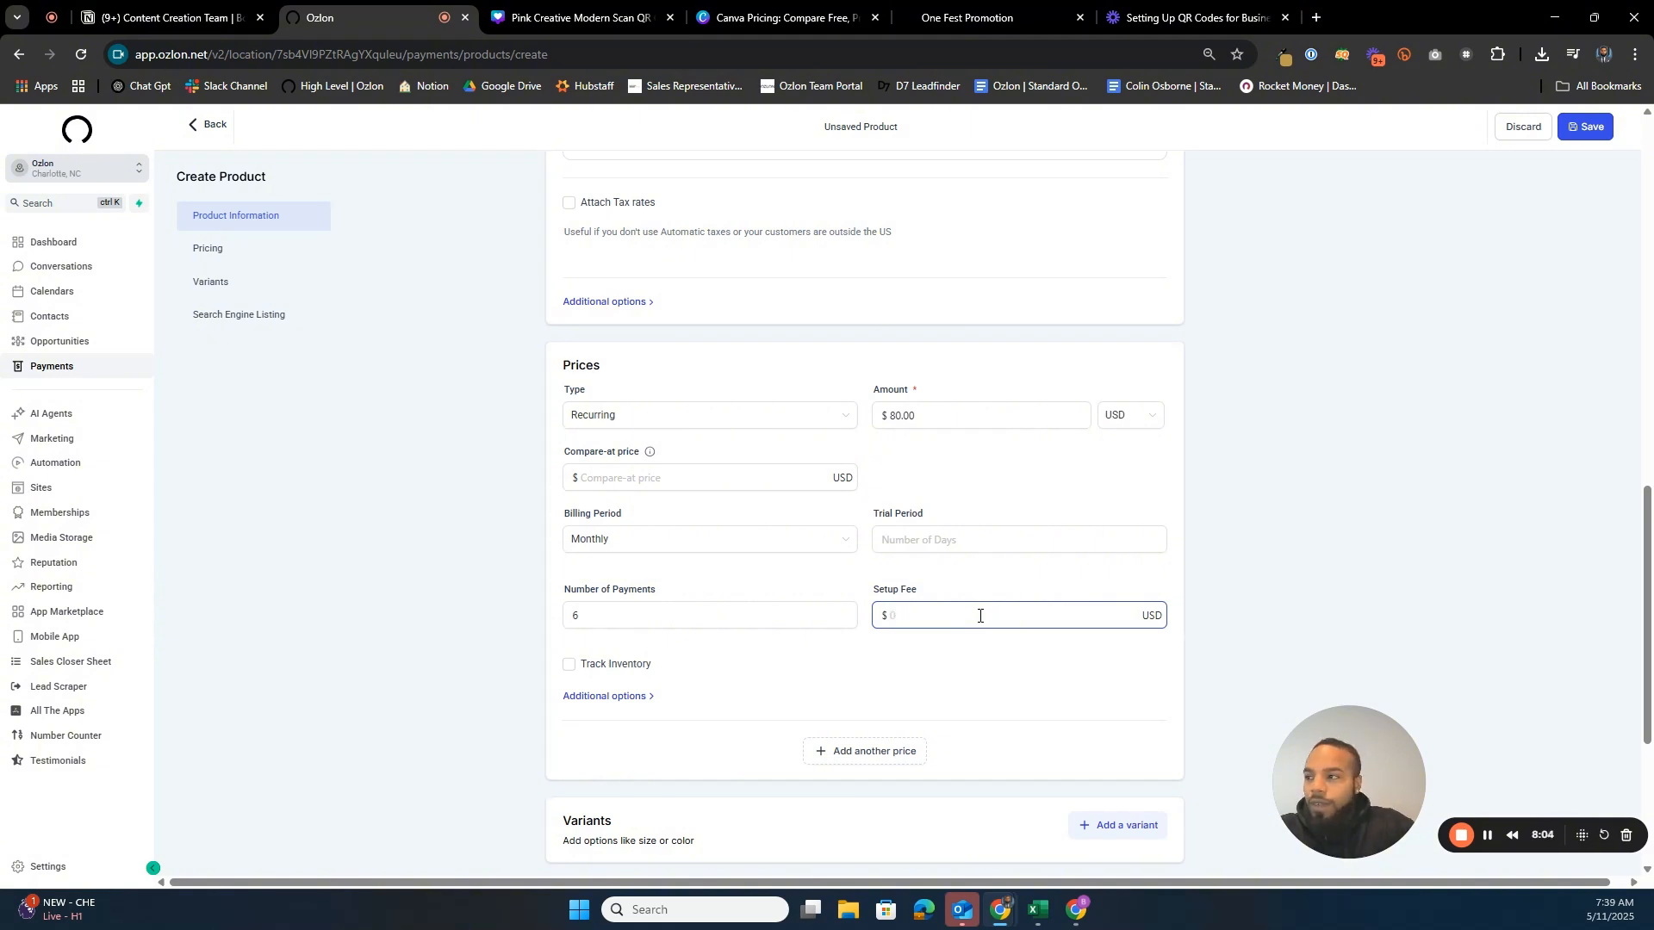
scroll(980, 615, down, 4)
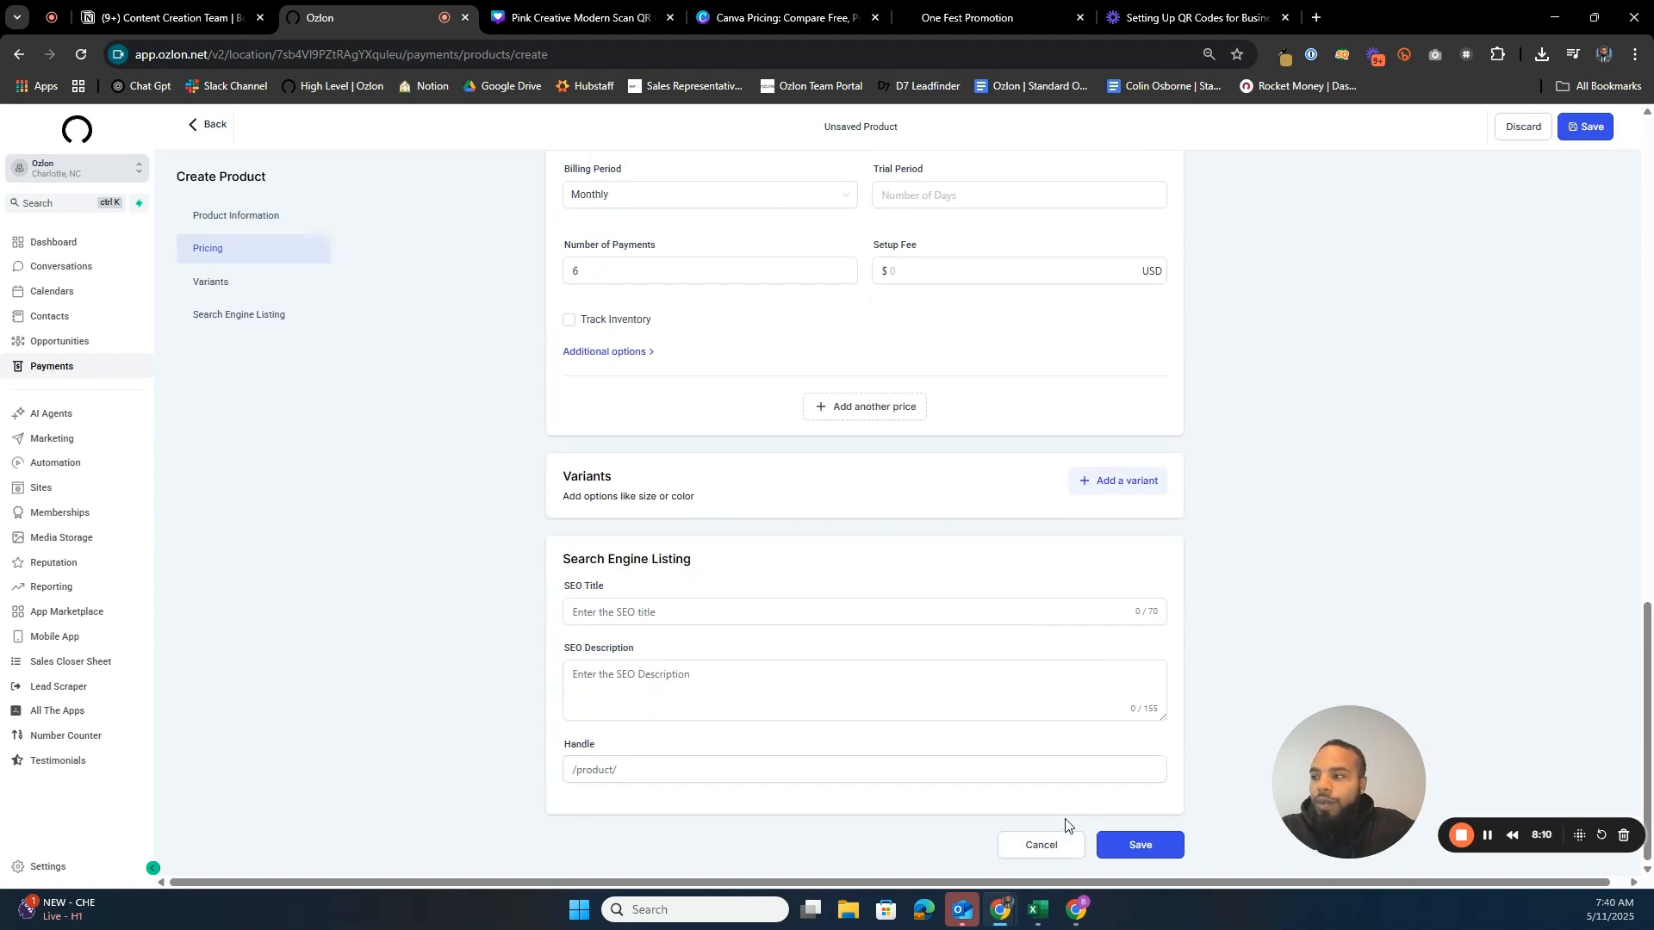
click(1171, 851)
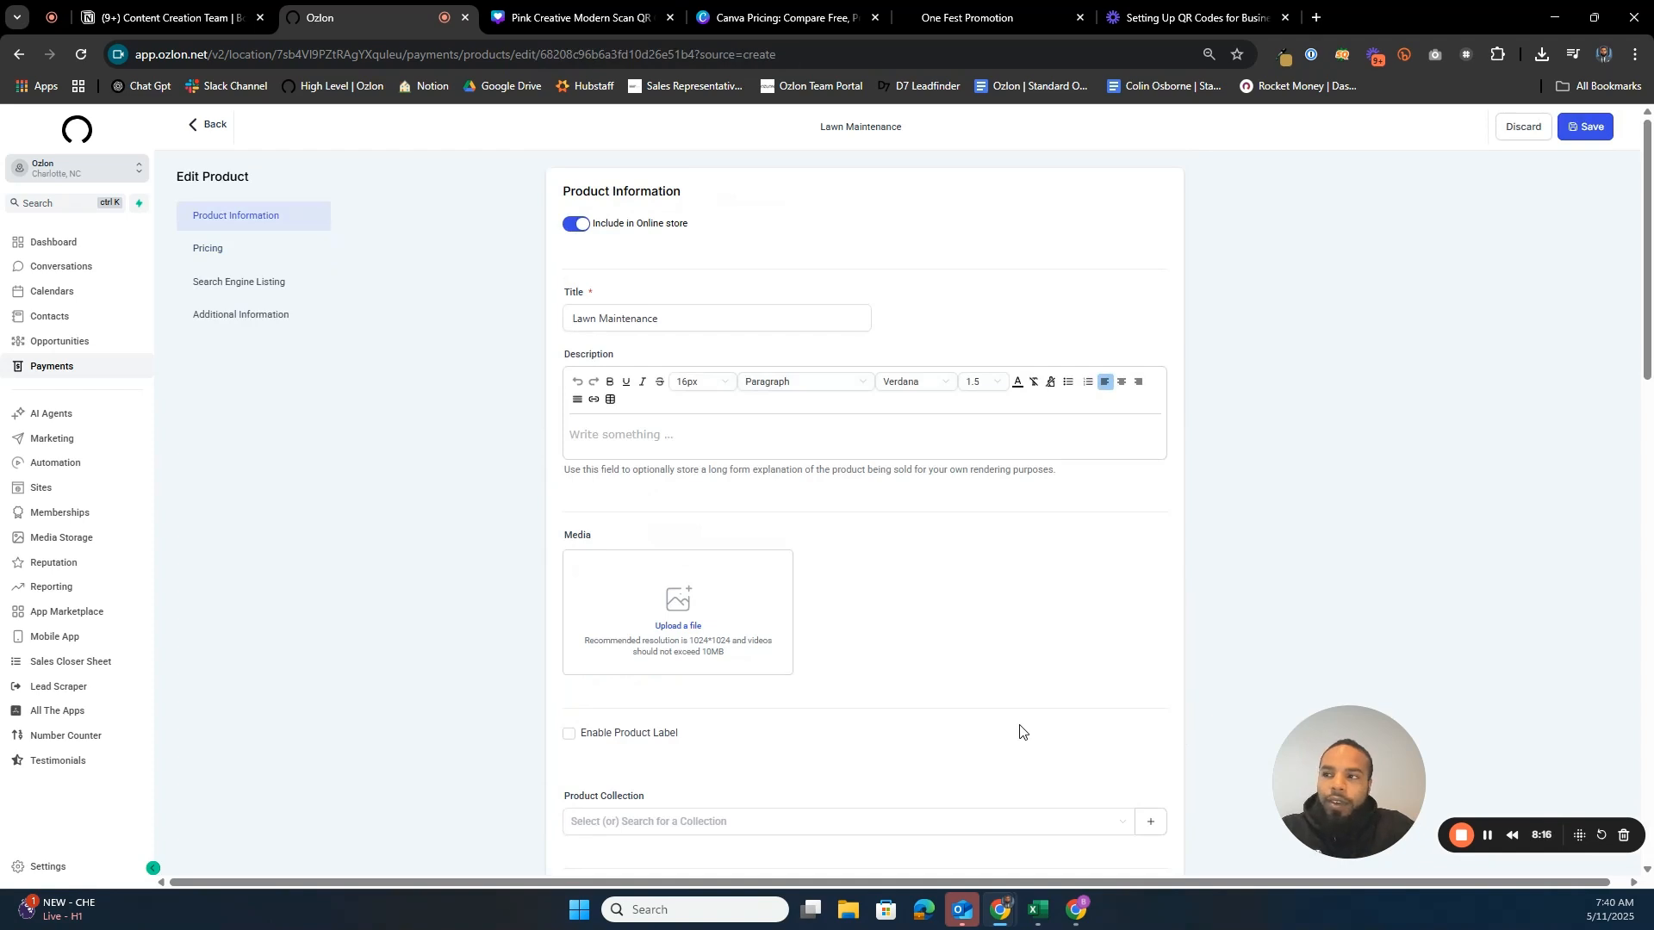
- Review the saved Lawn Maintenance product's tax settings, price, search engine listing and Stripe sync information
scroll(1137, 560, down, 12)
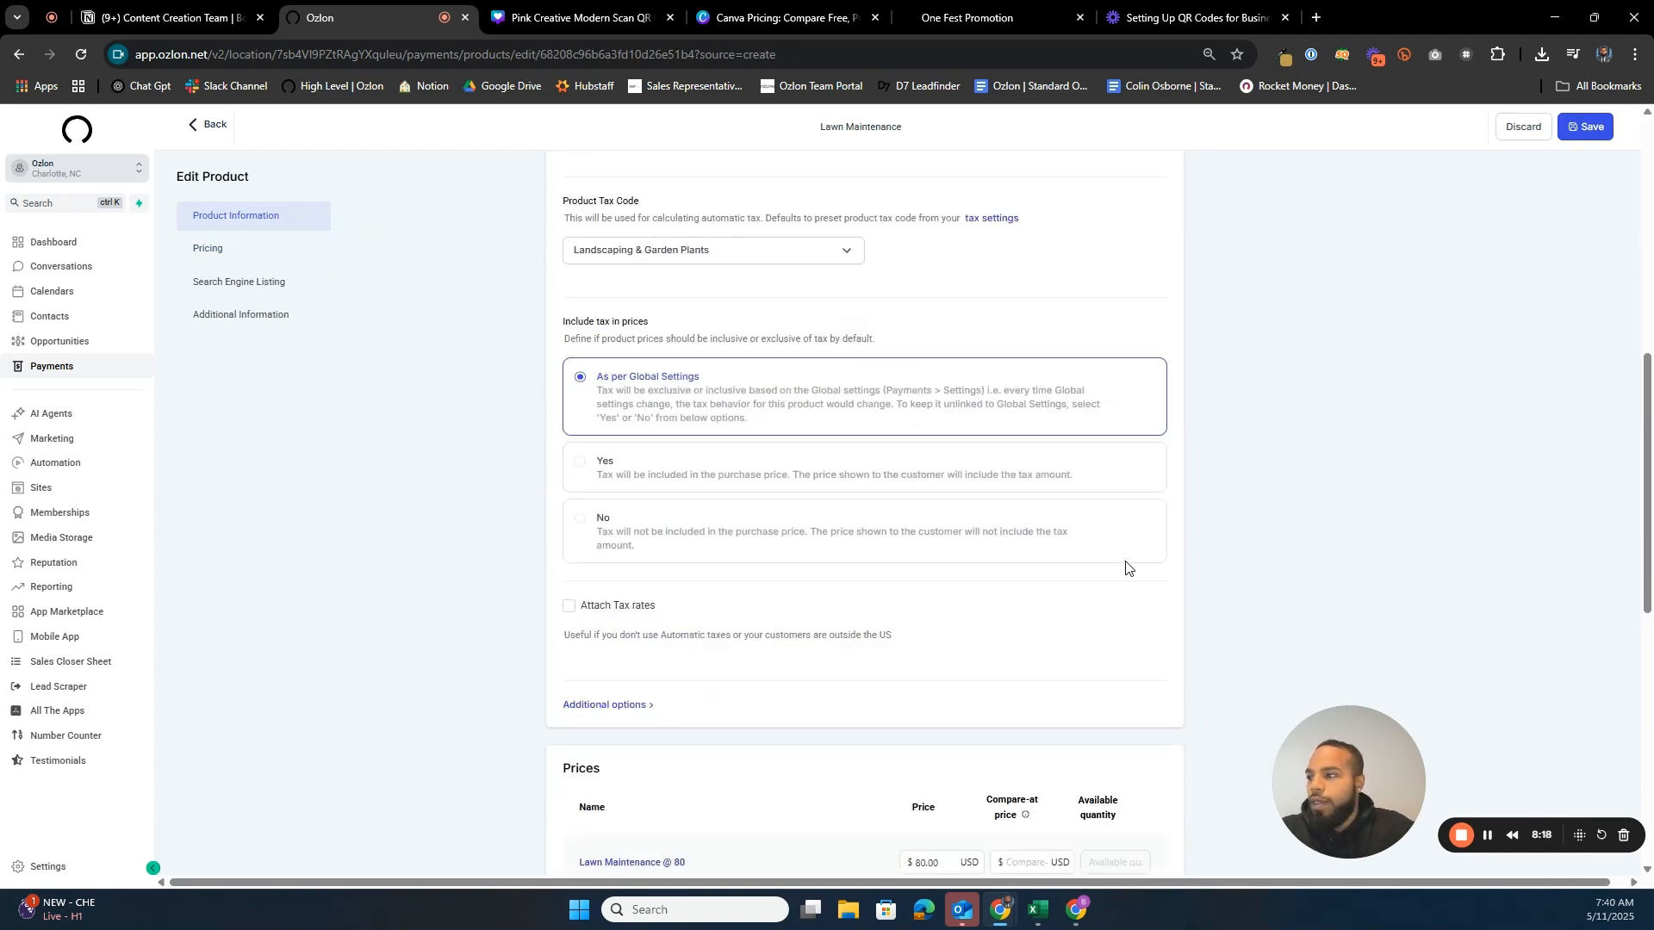
click(967, 436)
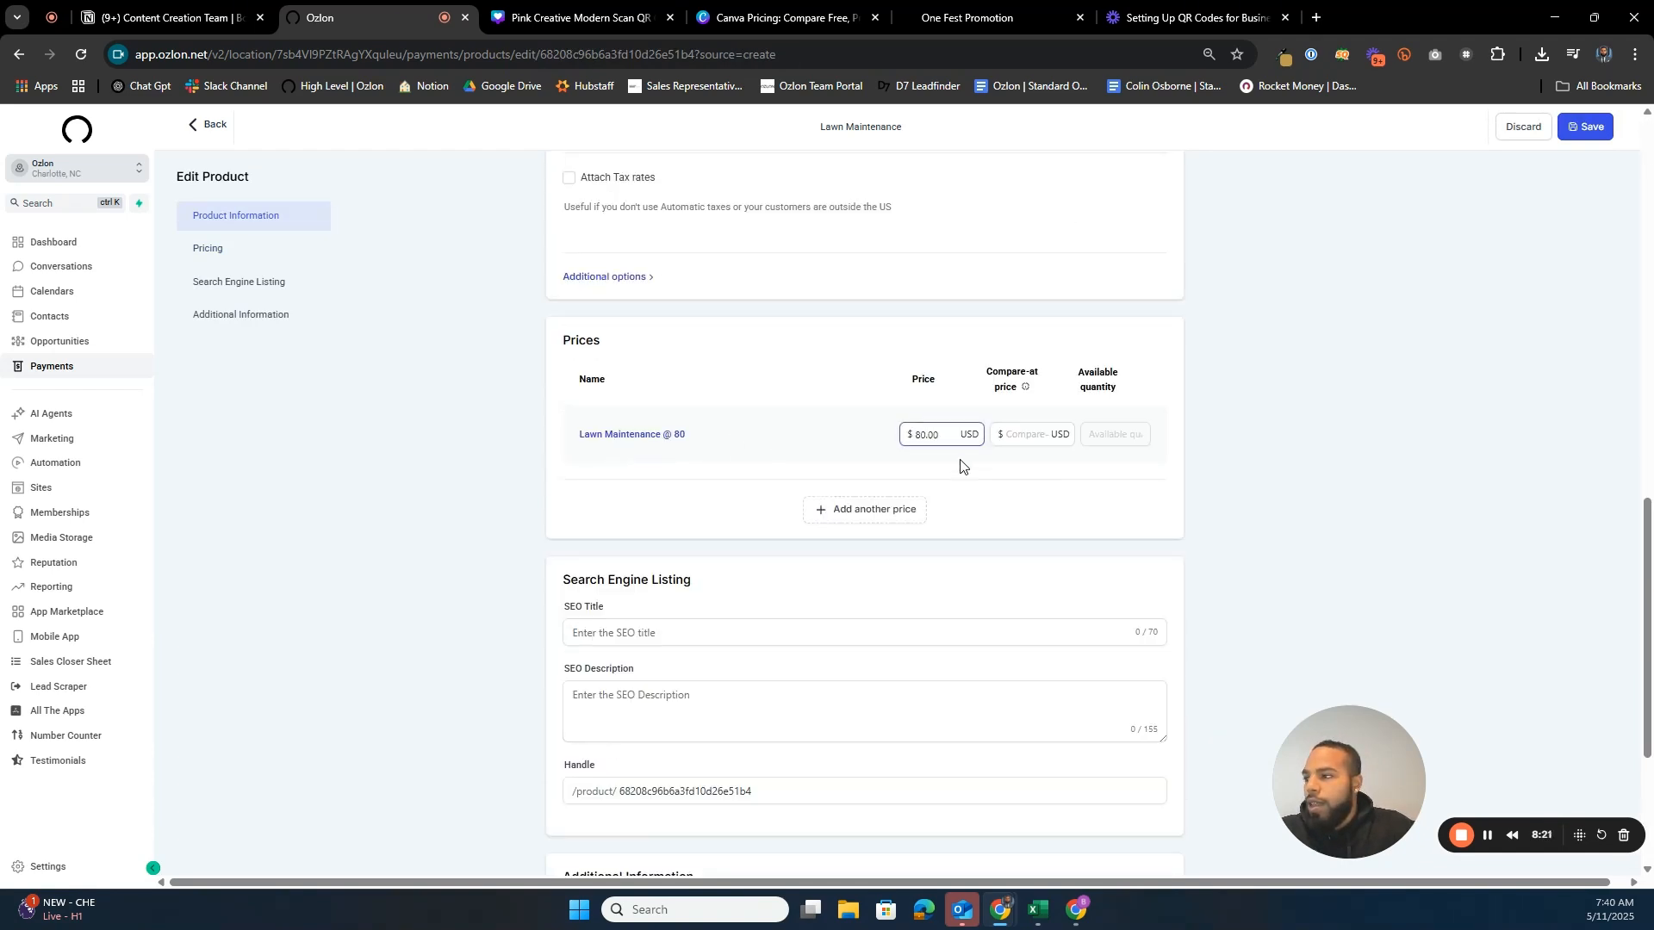
scroll(956, 483, down, 4)
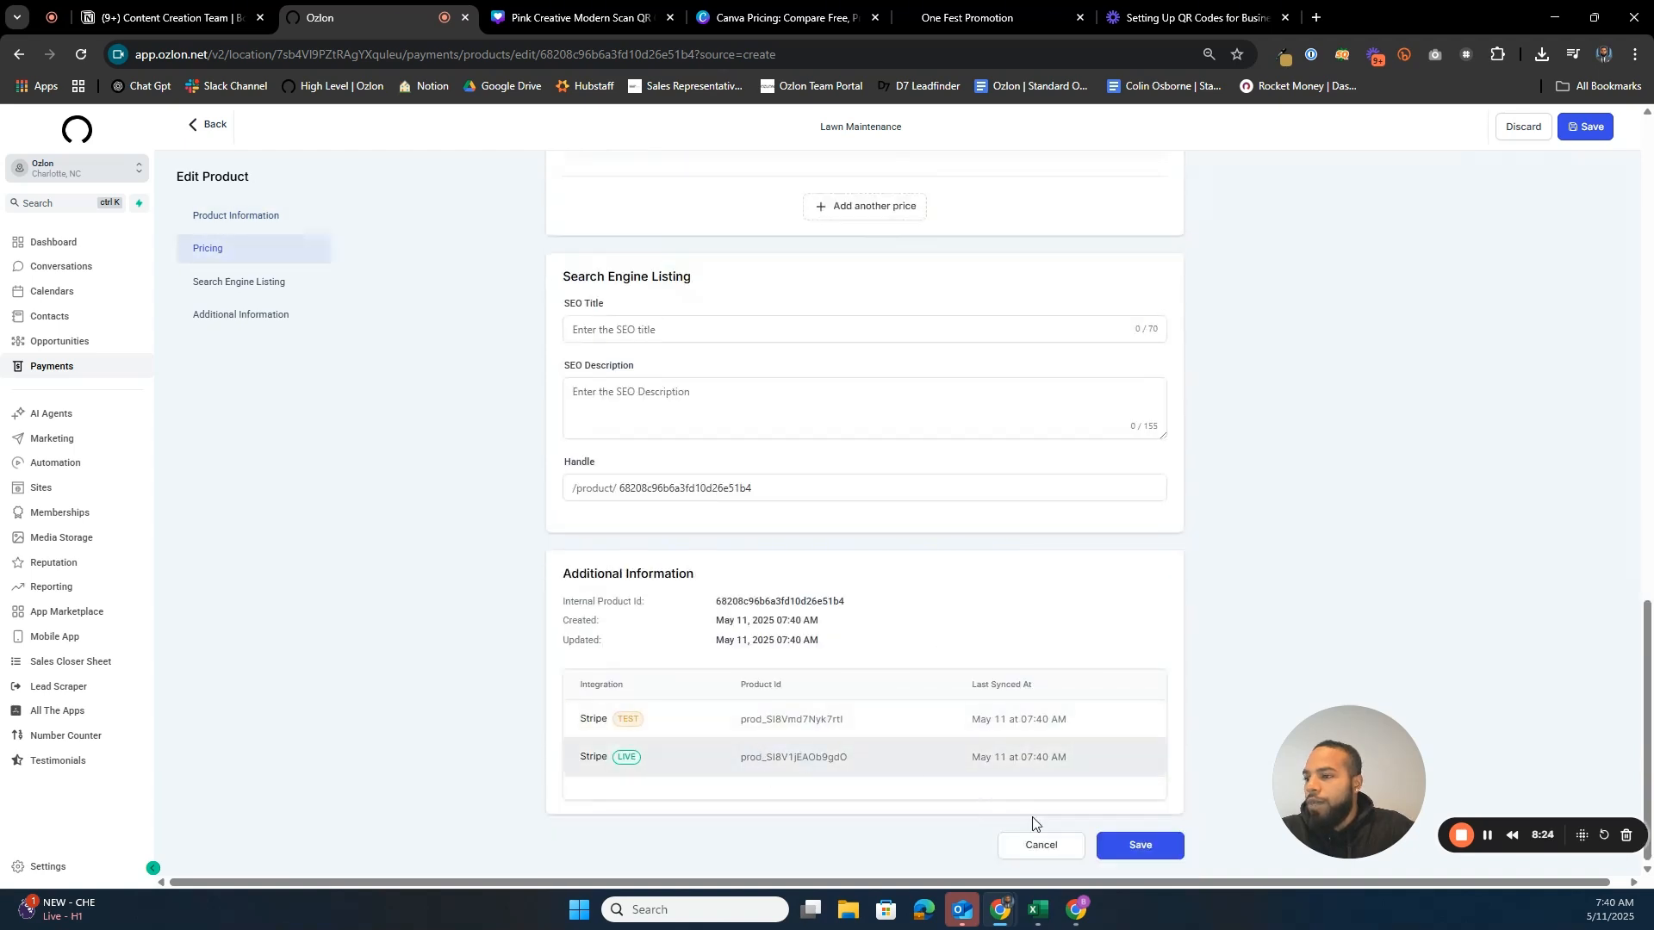
scroll(1141, 534, up, 10)
scroll(1138, 534, up, 4)
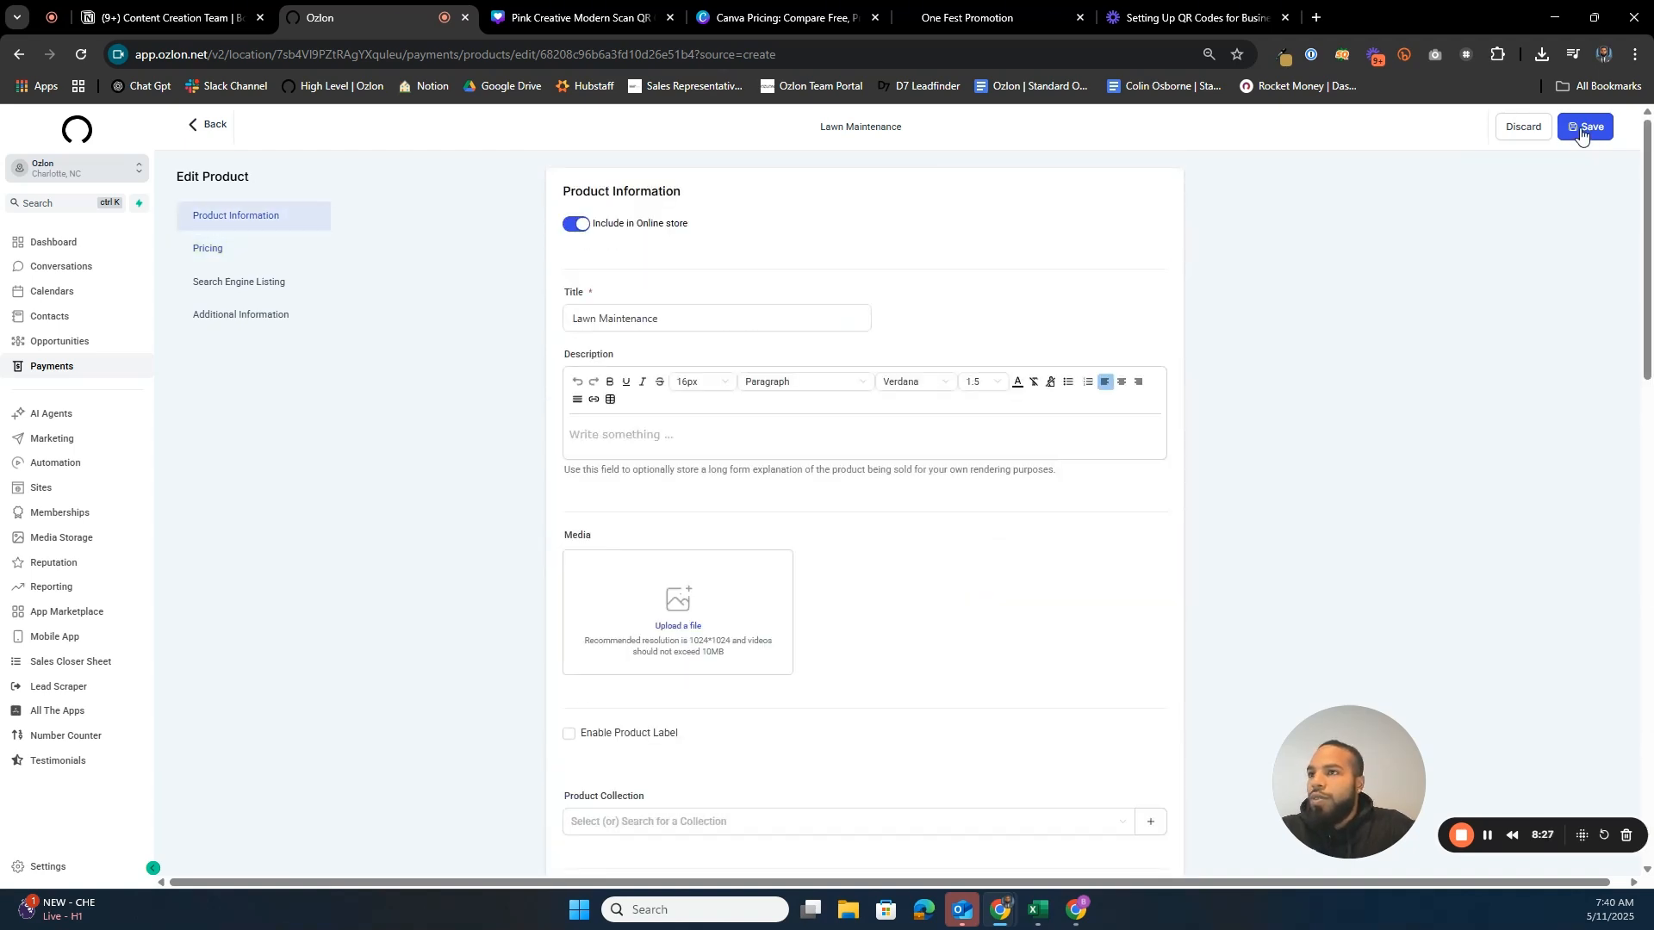
- Save the Lawn Maintenance product again and return to the products list
click(1583, 127)
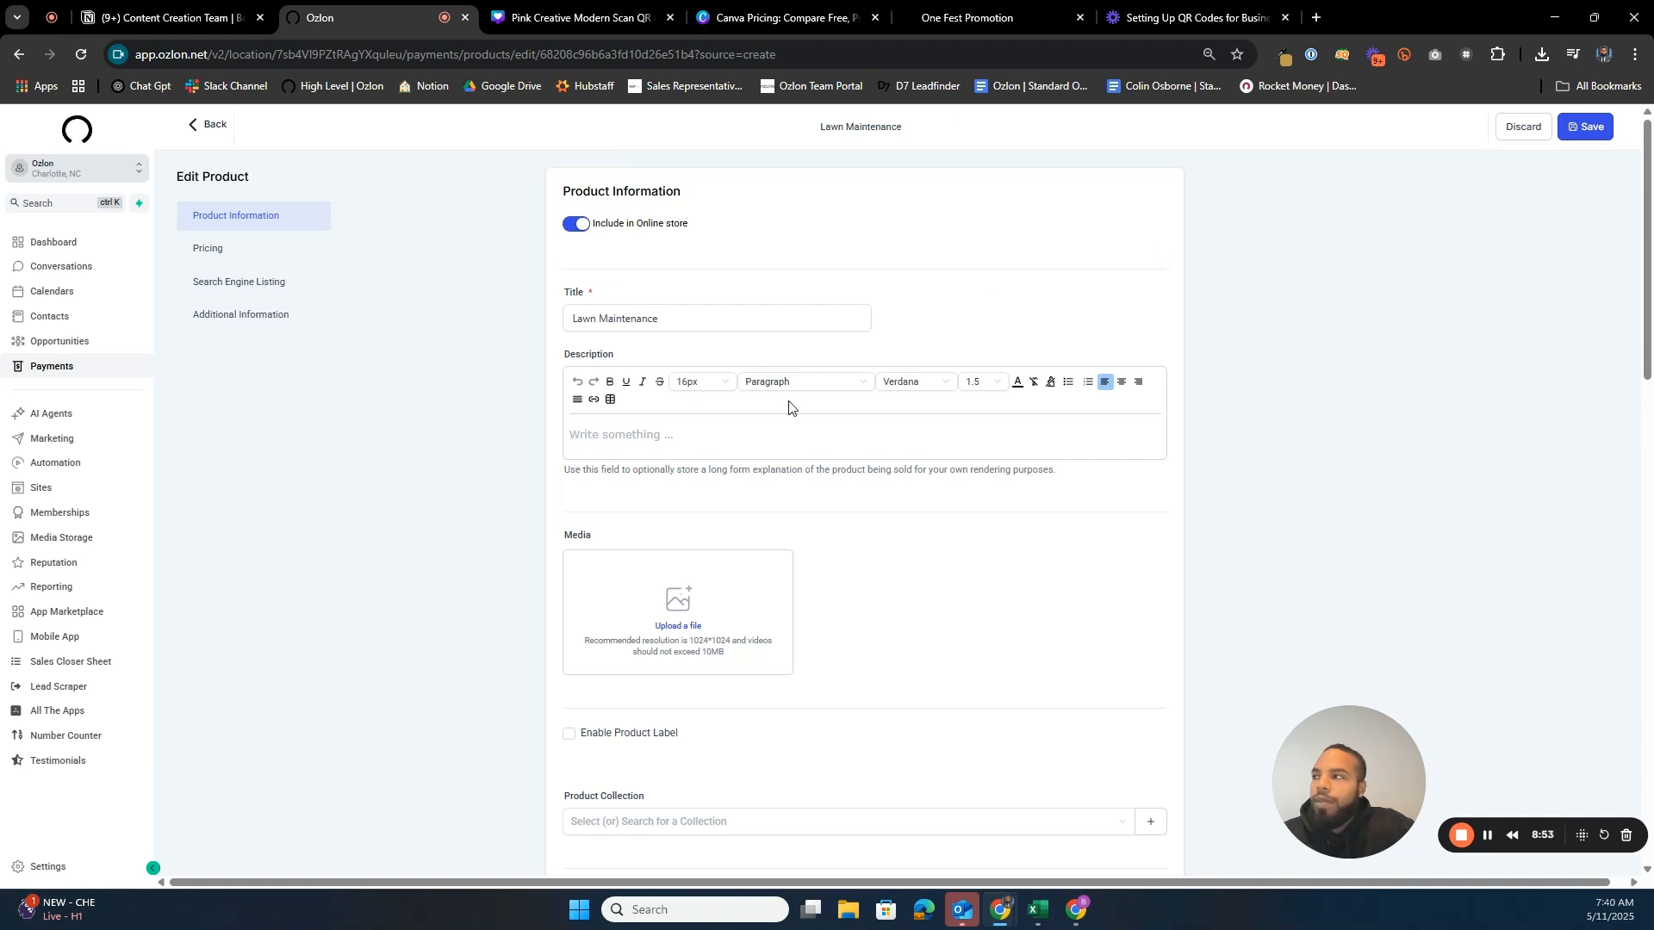
click(214, 126)
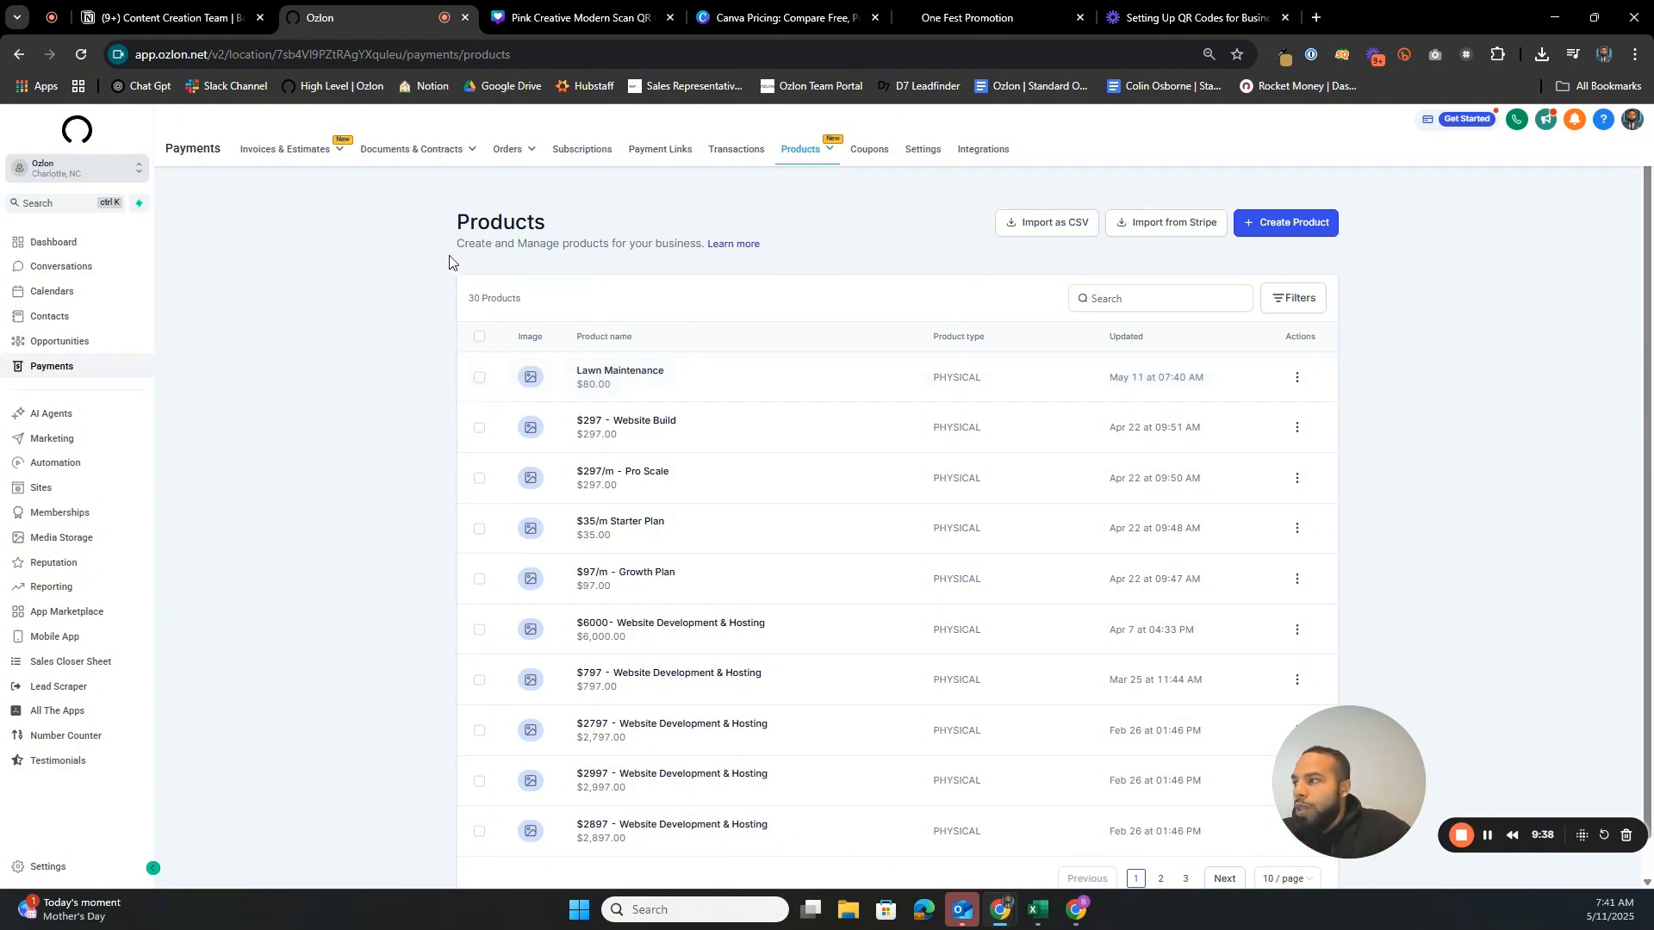
- Go to all documents and contracts and examine the options for creating a new document
mouse_move(435, 155)
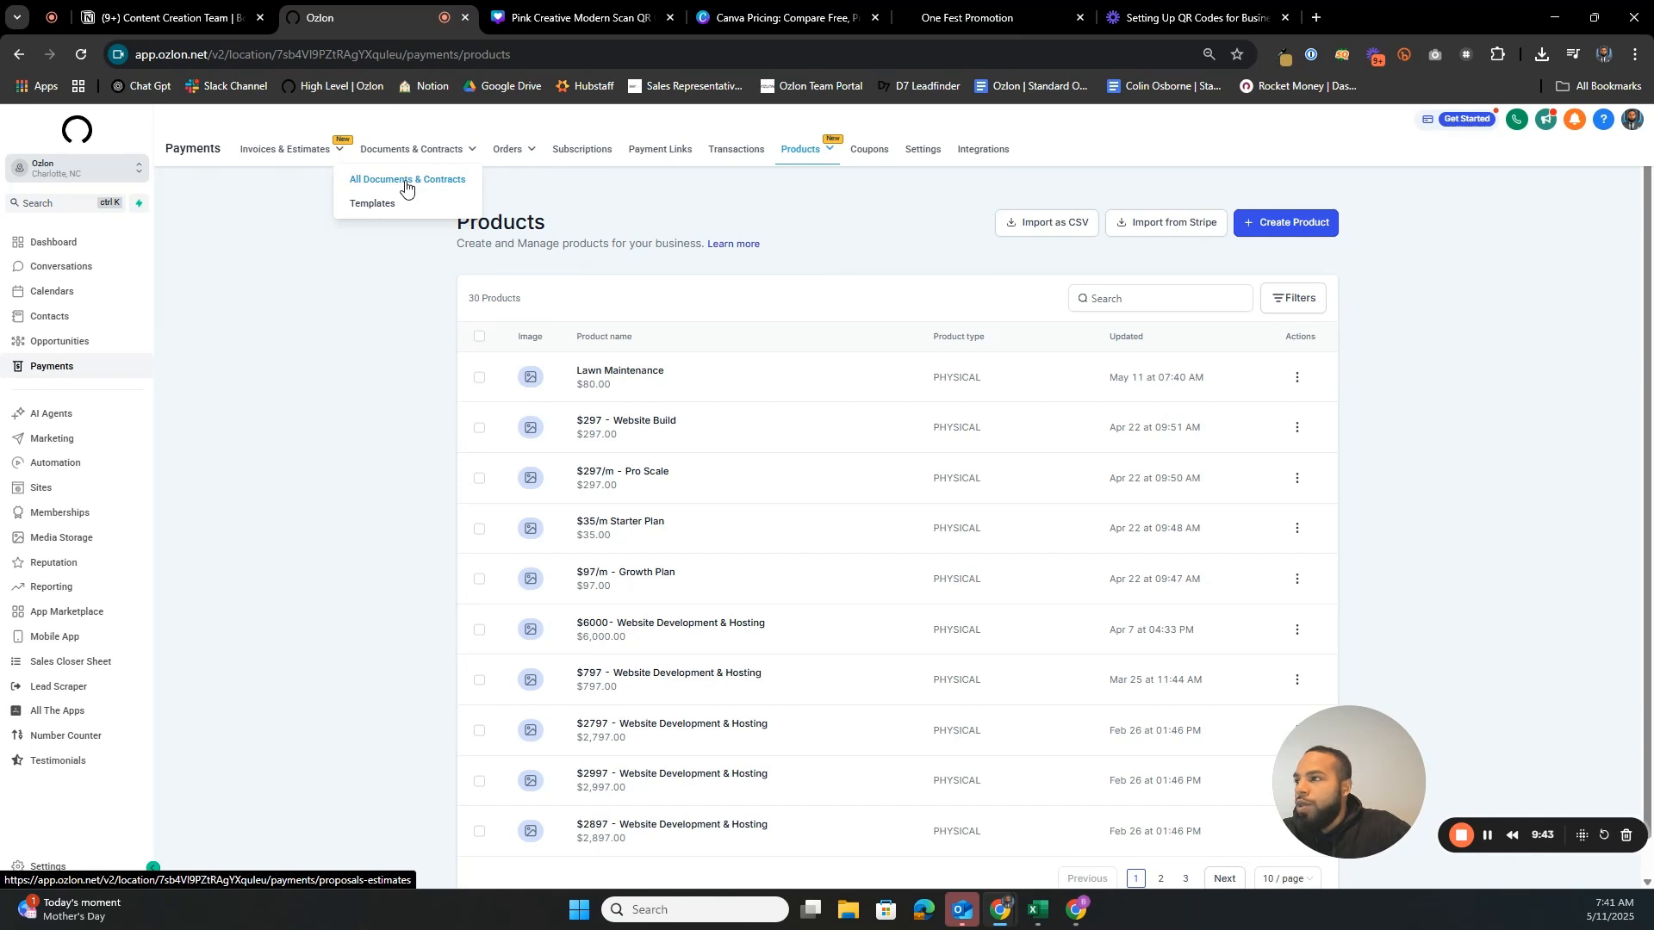
click(406, 184)
click(1292, 225)
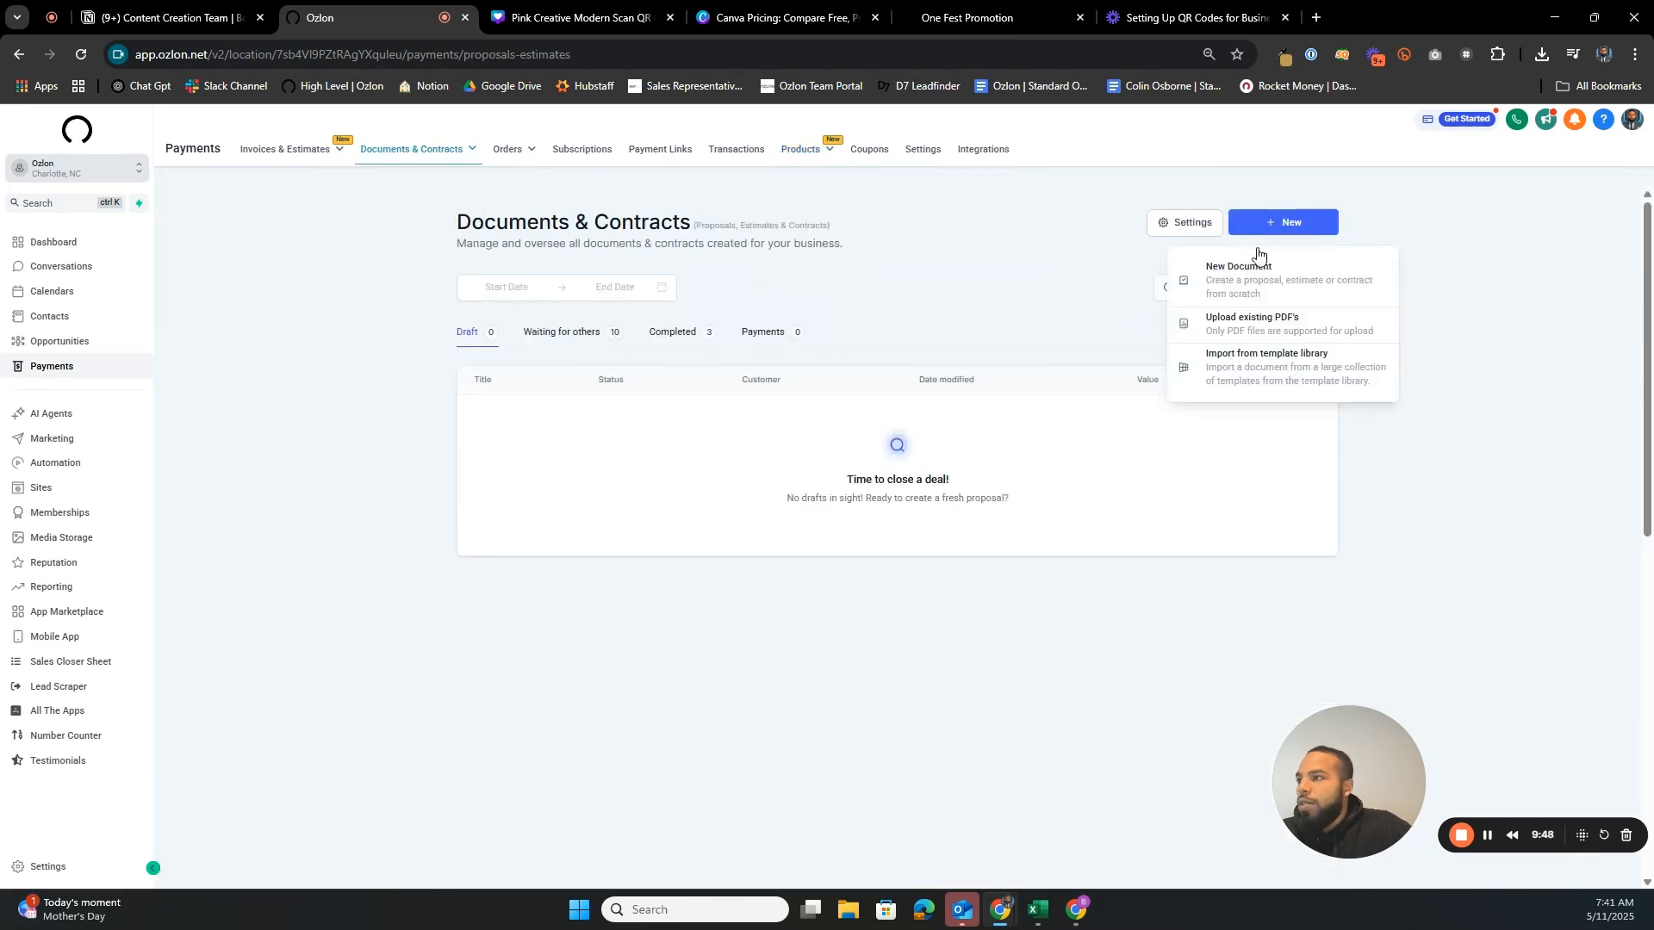
- Create a new blank template under the Documents & Contracts templates
mouse_move(432, 153)
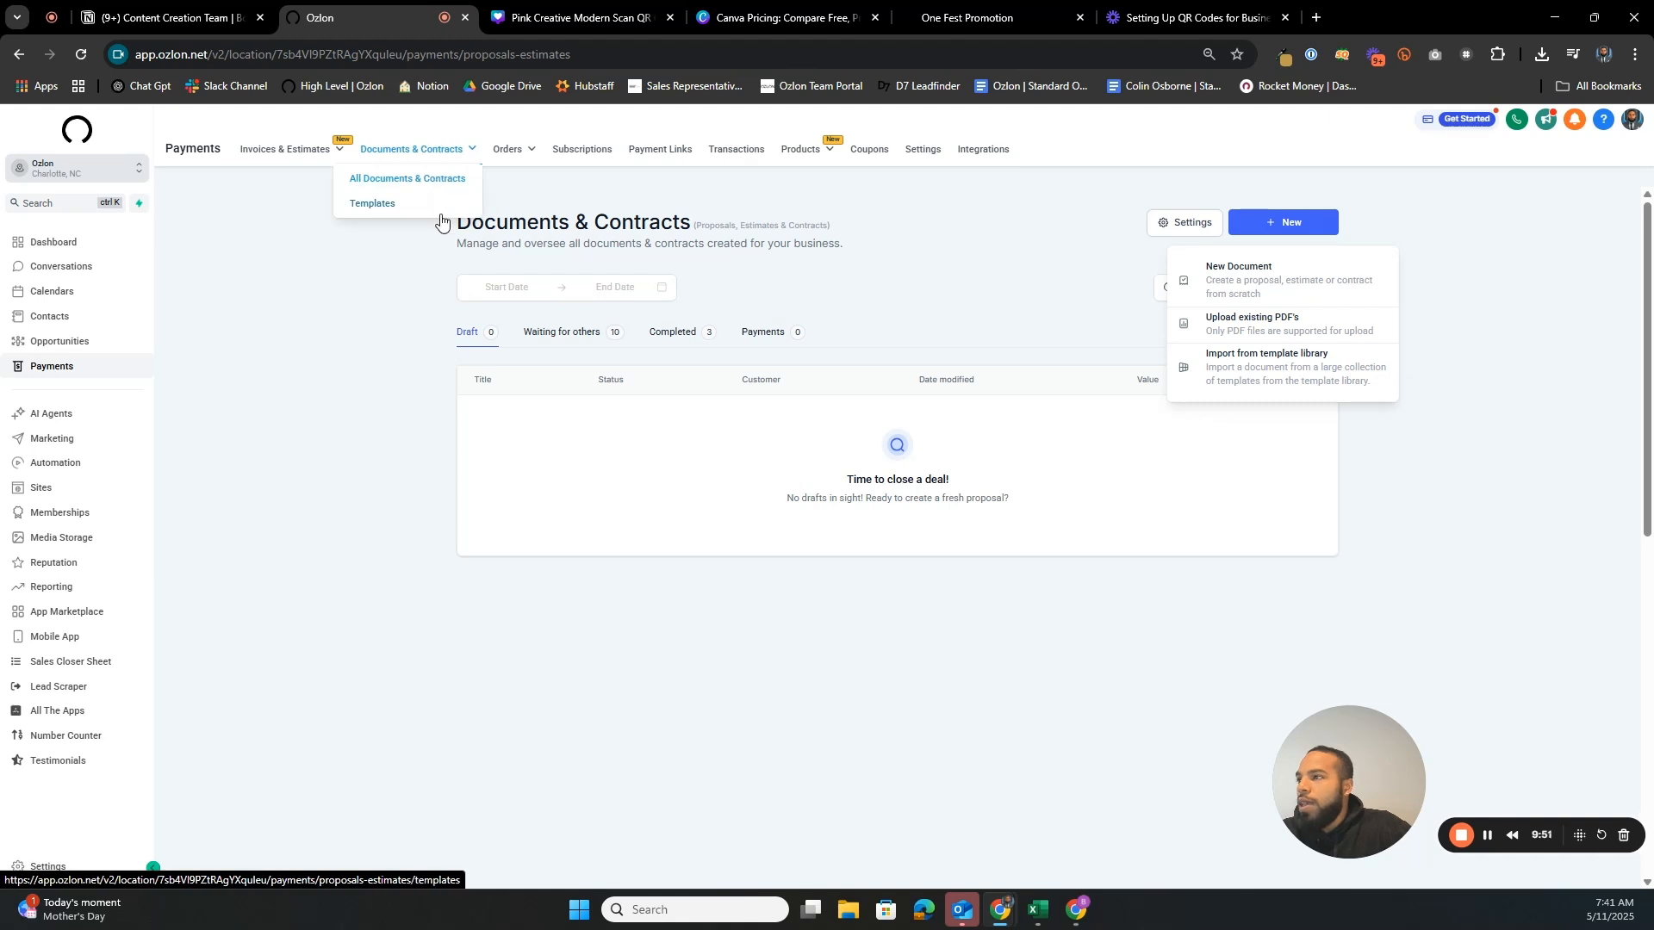
click(440, 215)
click(1285, 222)
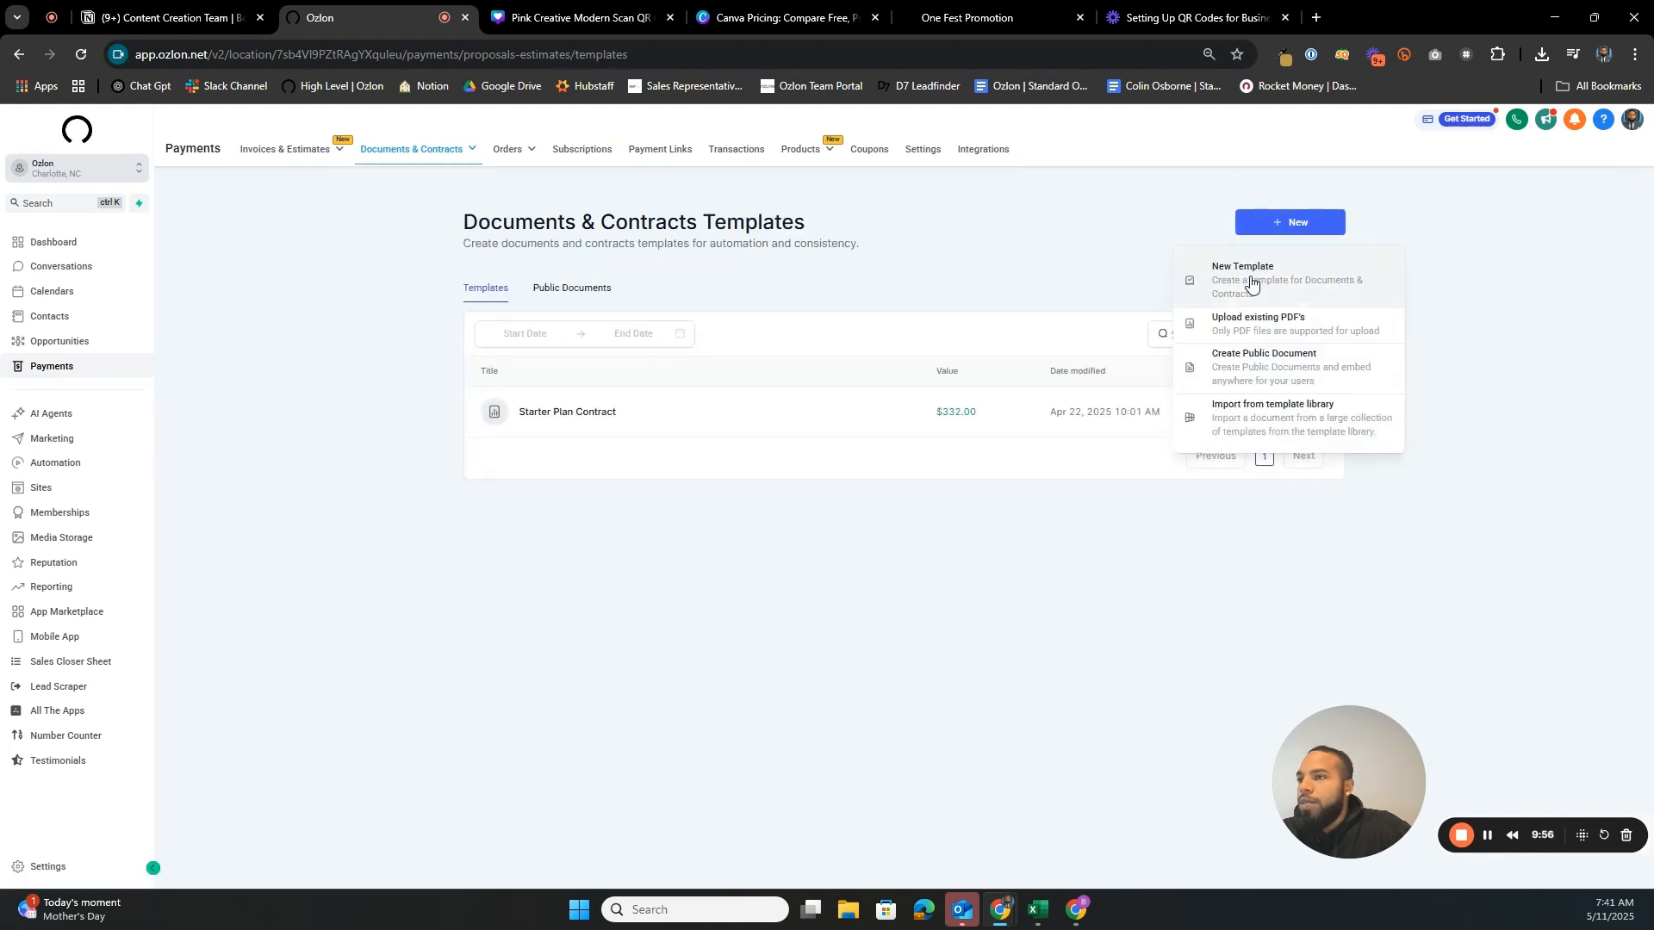
click(1250, 280)
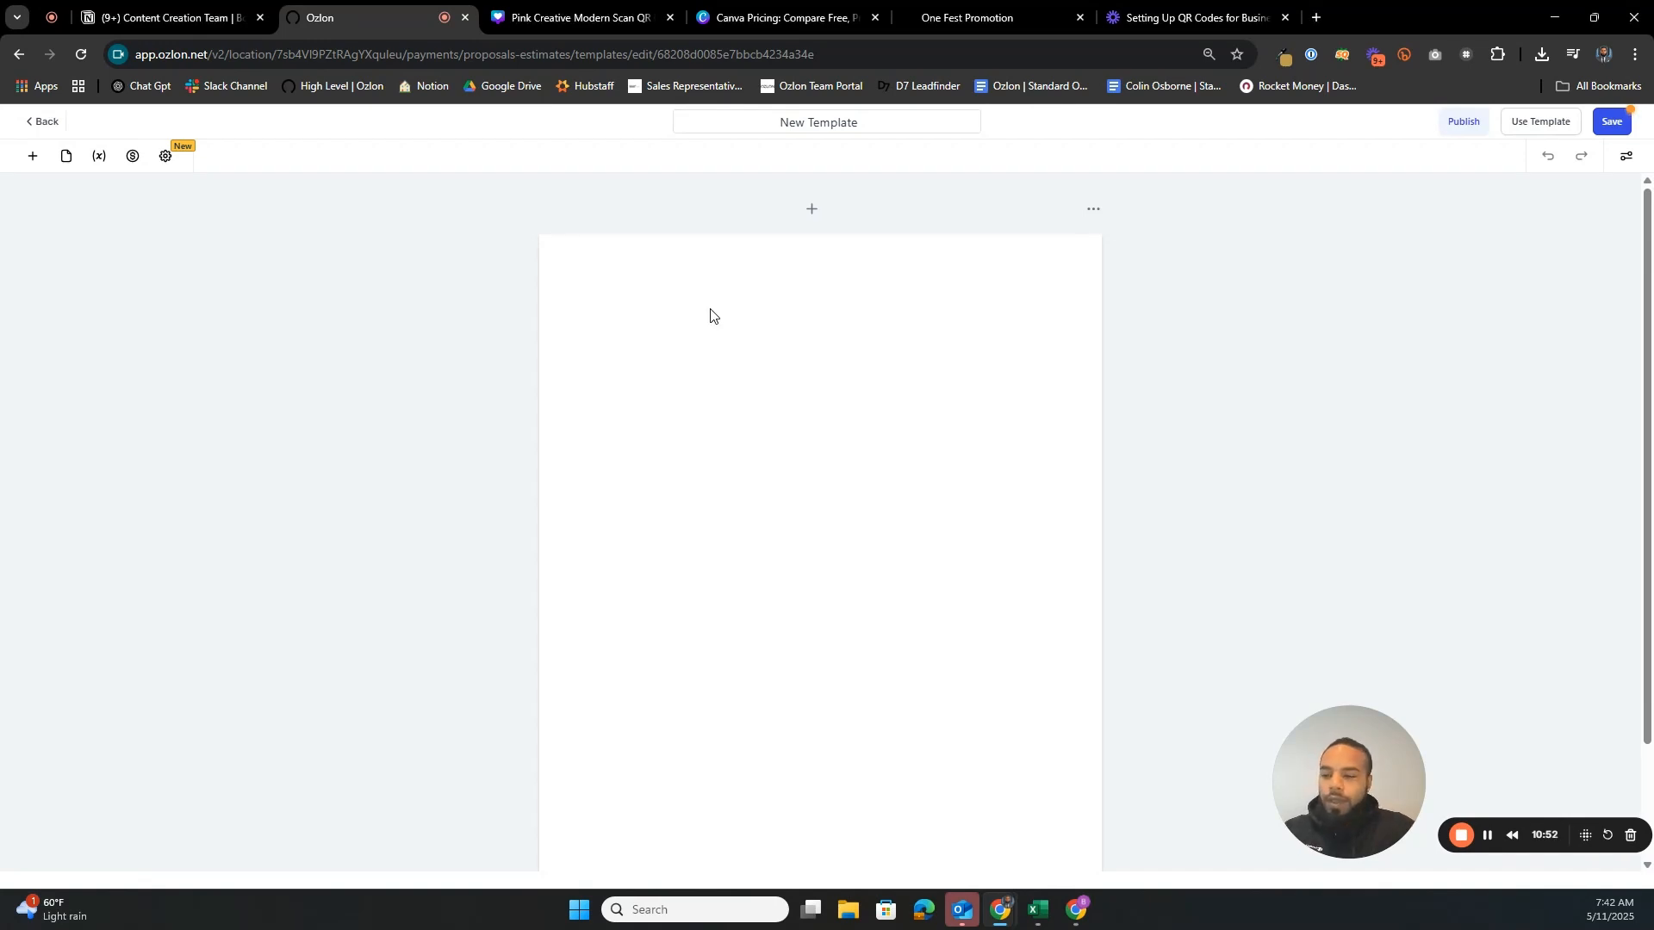
- Add a text block to the template and replace its placeholder text with the copied Landscaping Service Agreement
click(33, 156)
drag(57, 284, 516, 267)
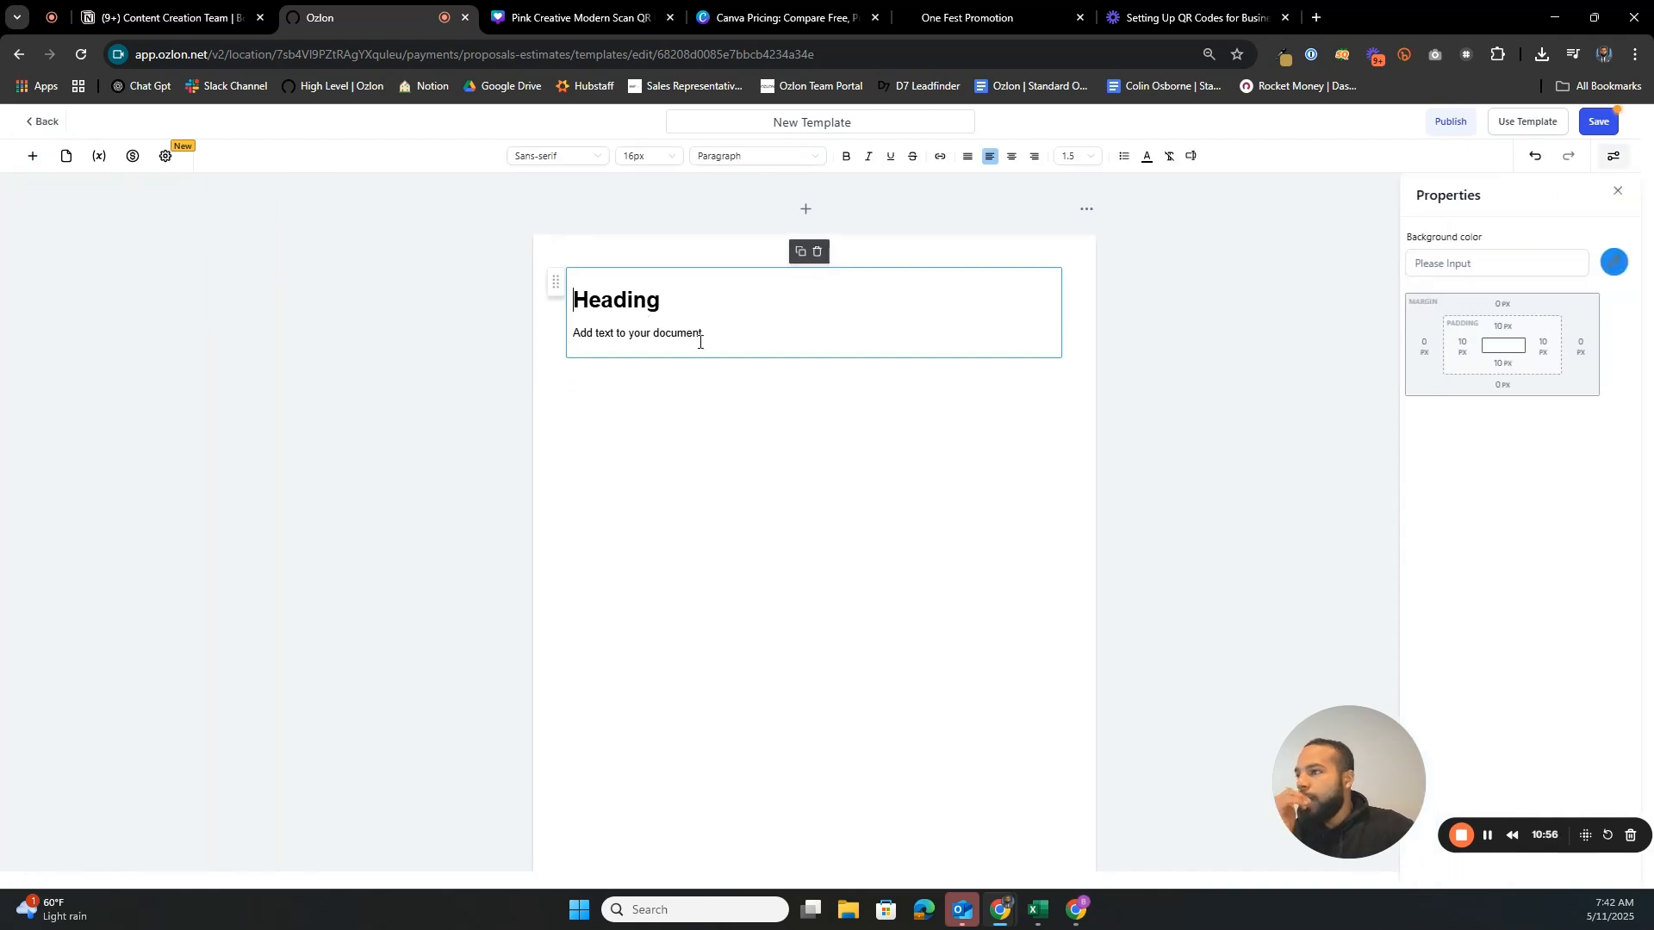
key(ctrl+a)
key(ctrl+v)
scroll(540, 441, up, 10)
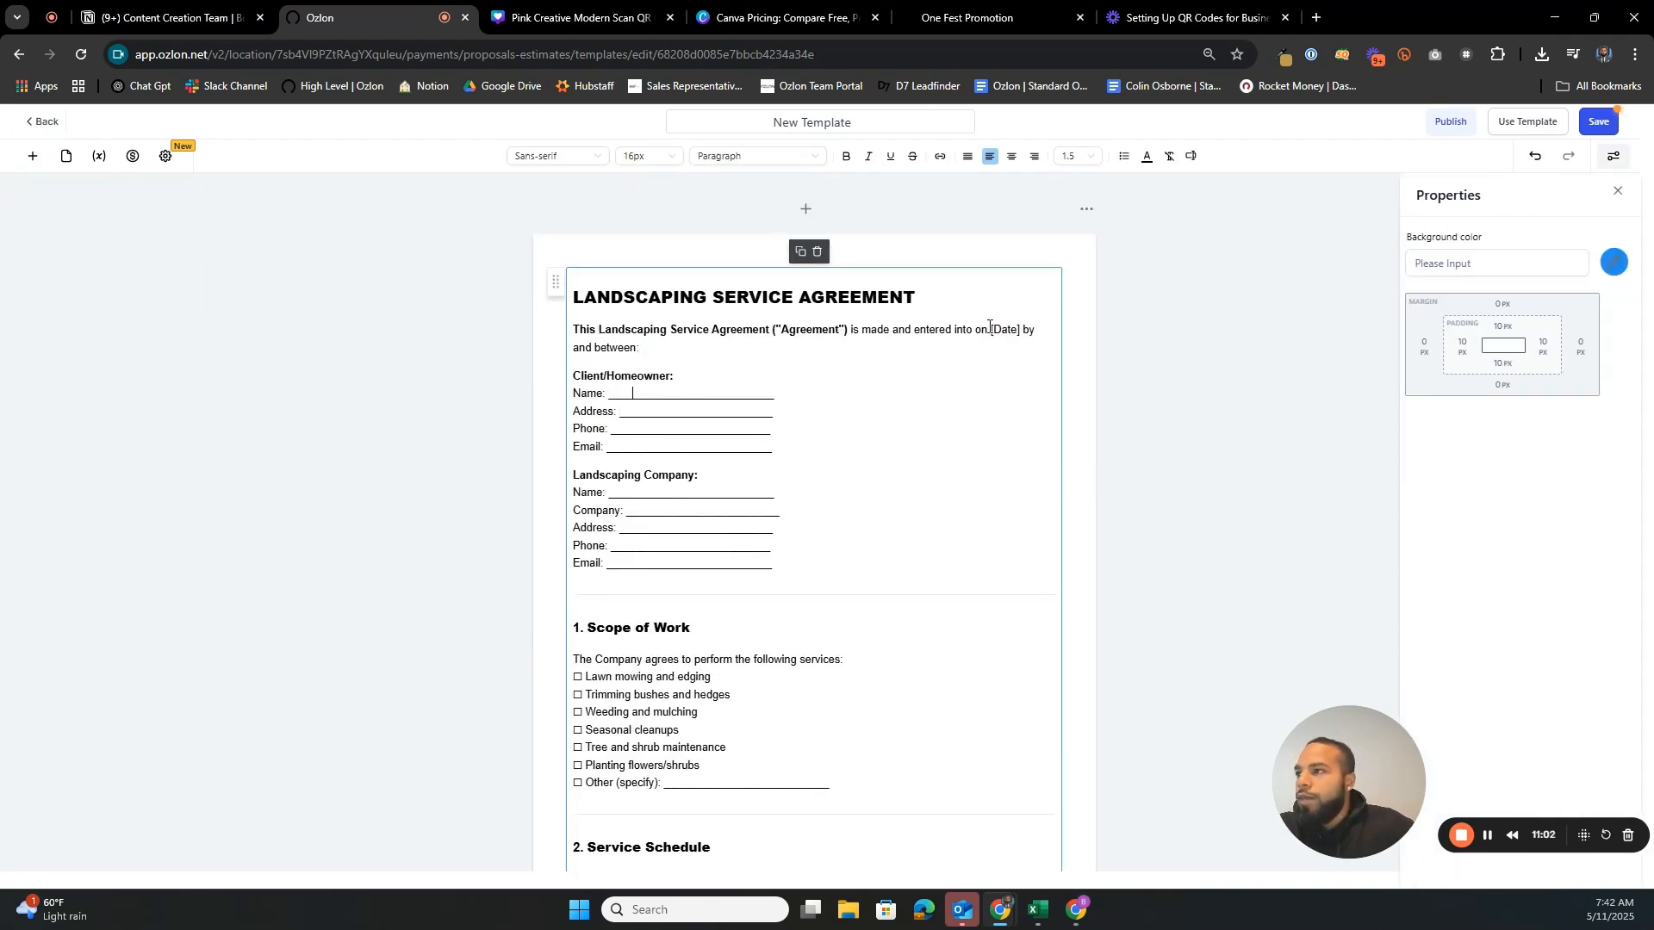
- Delete the underscore blank after Name in the Client/Homeowner section of the agreement
click(35, 158)
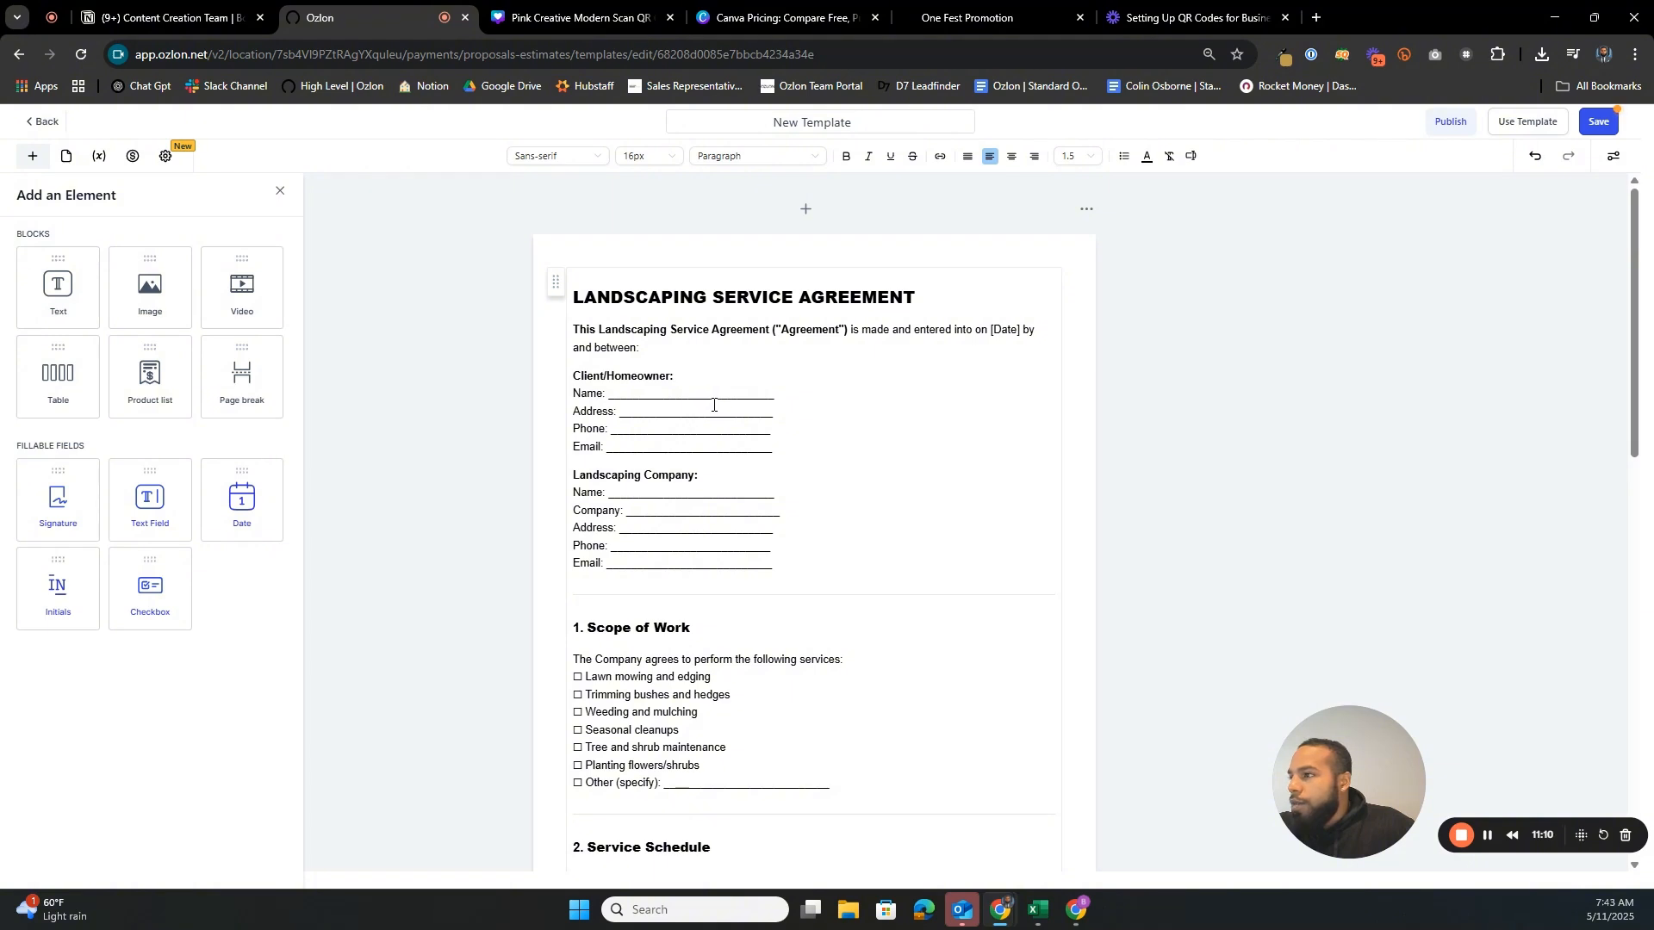
click(635, 397)
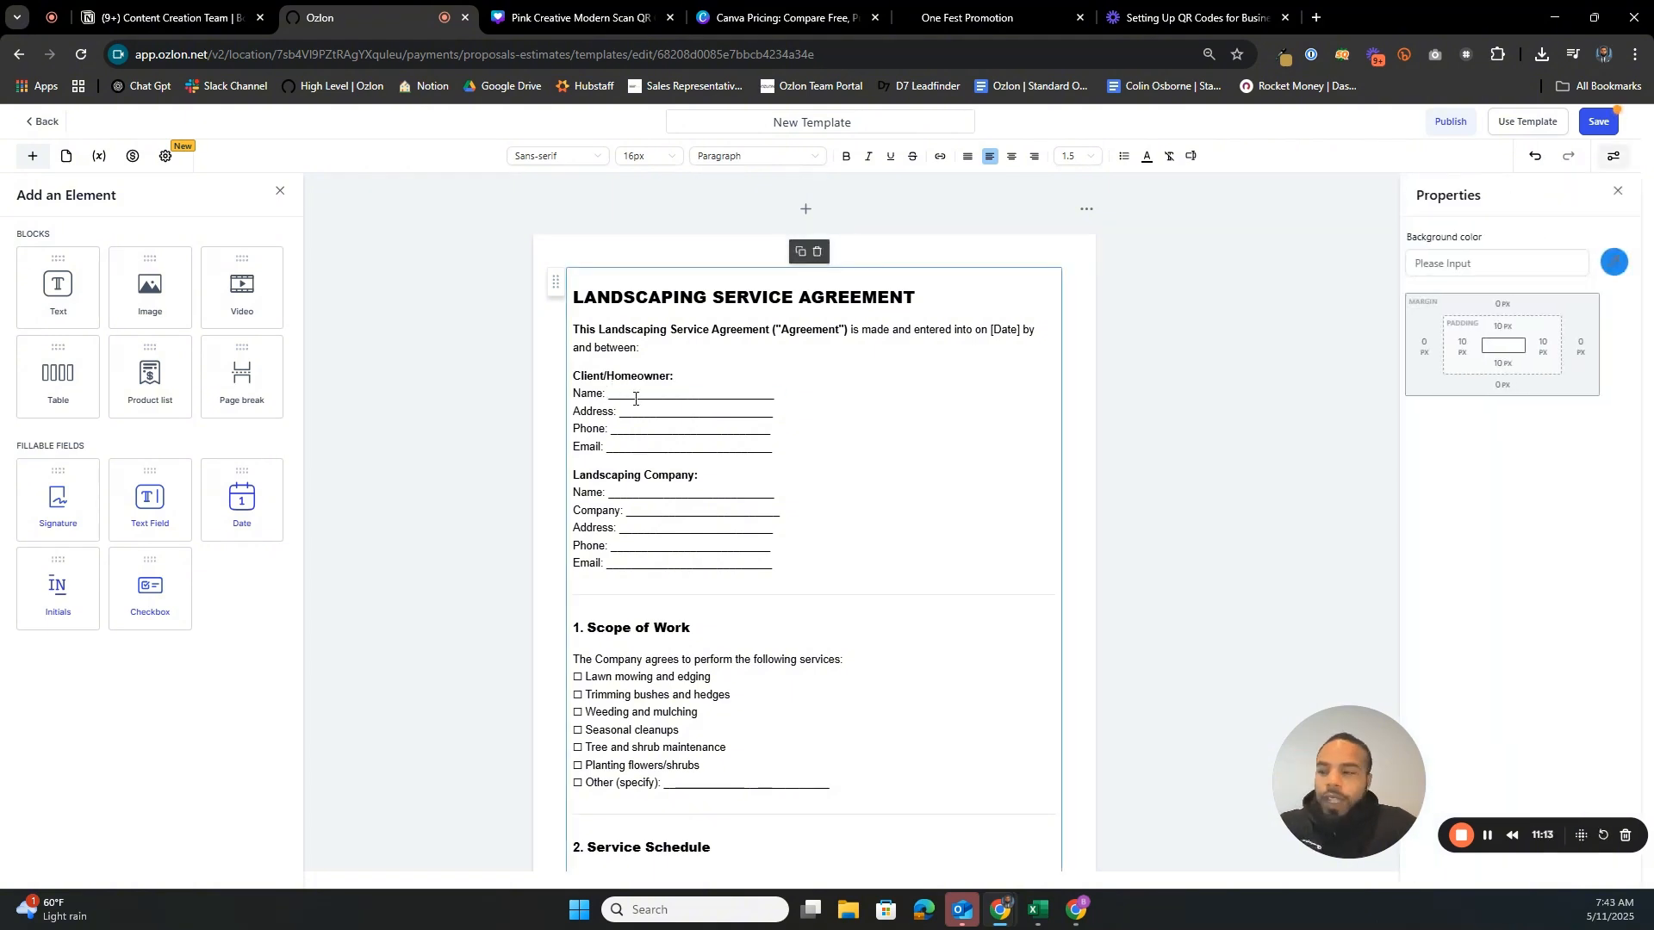
key(BackSpace)
key(BackSpace)
key(BackSpace)
key(BackSpace)
key(BackSpace)
key(BackSpace)
key(BackSpace)
key(BackSpace)
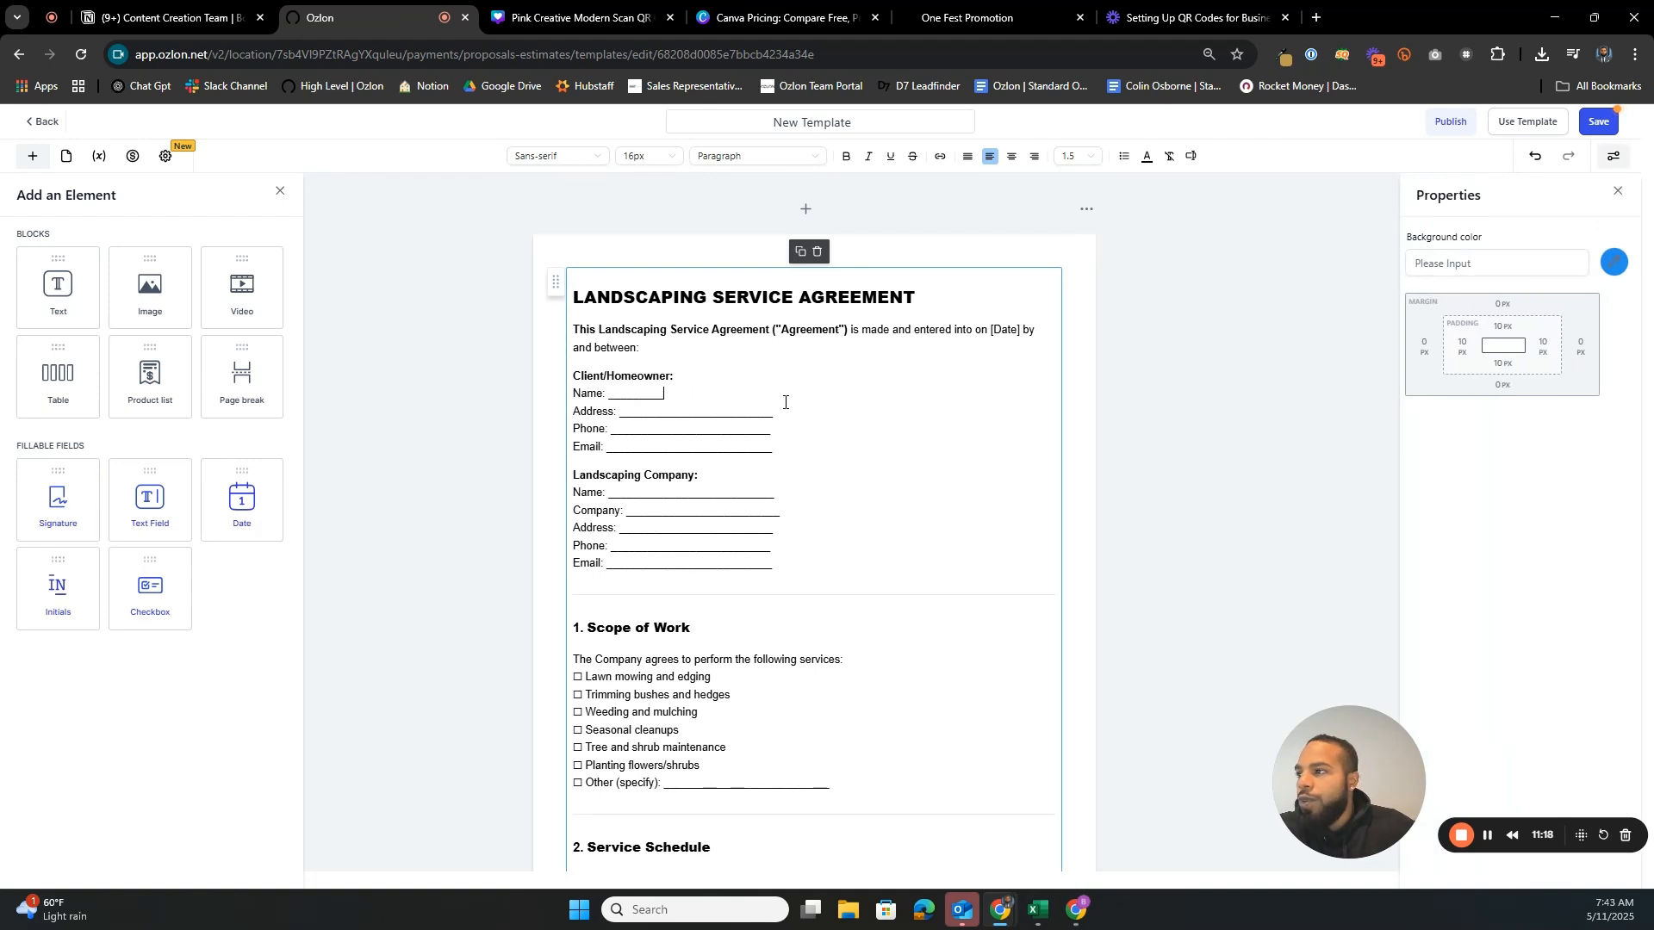
key(BackSpace)
key(BackSpace)
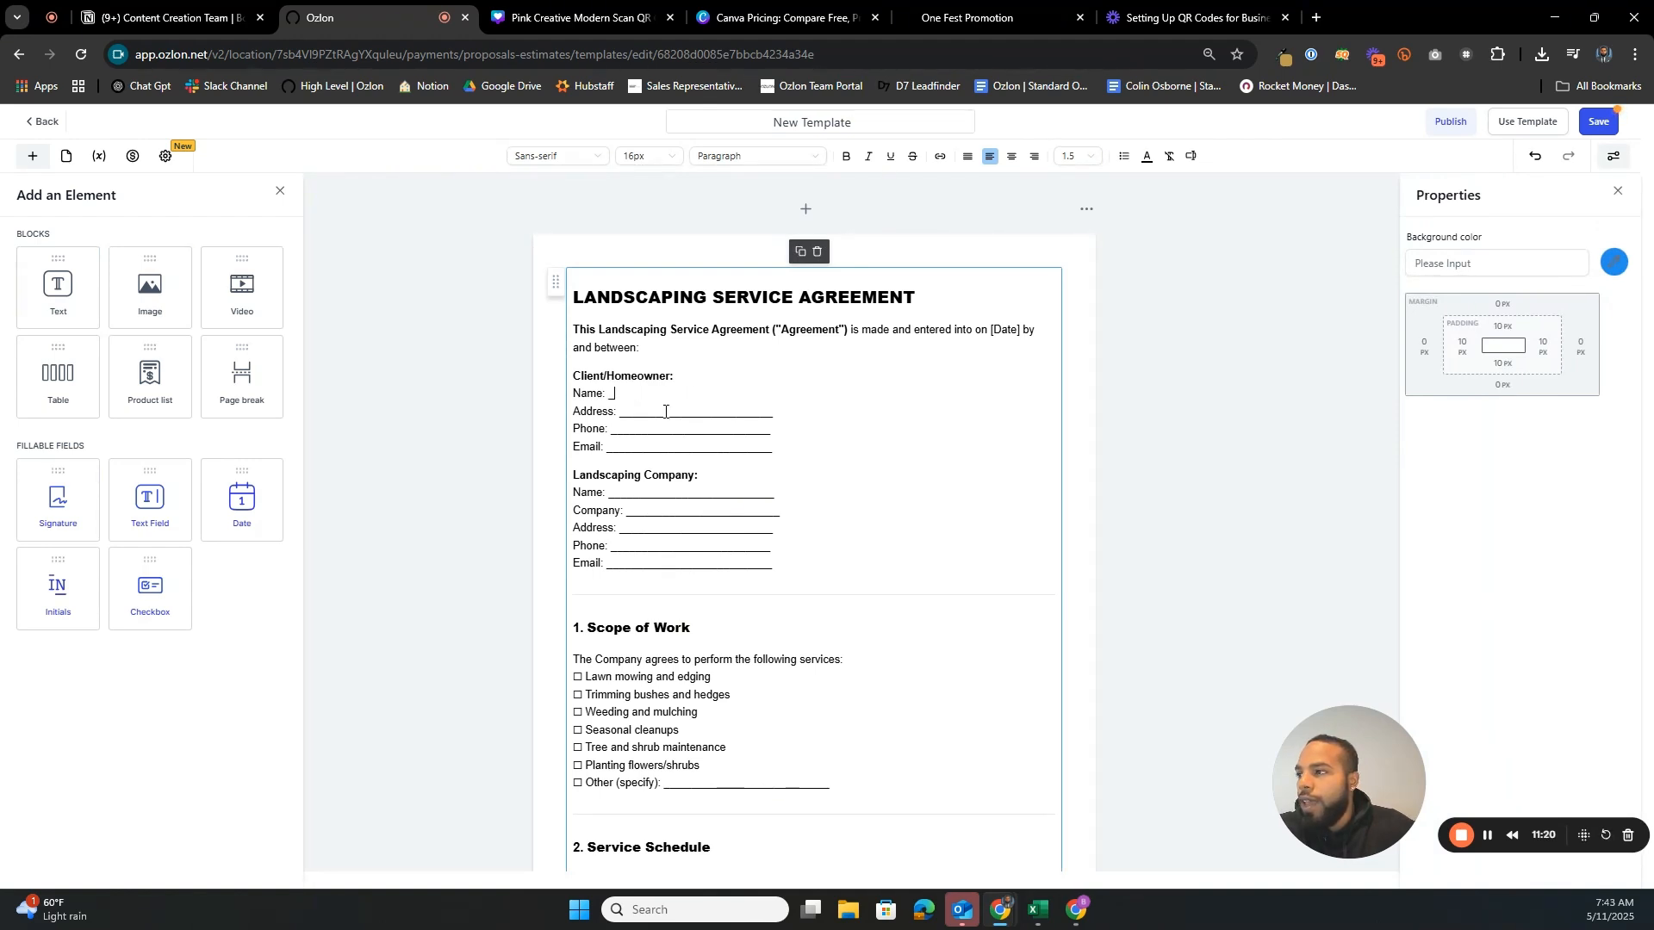
key(BackSpace)
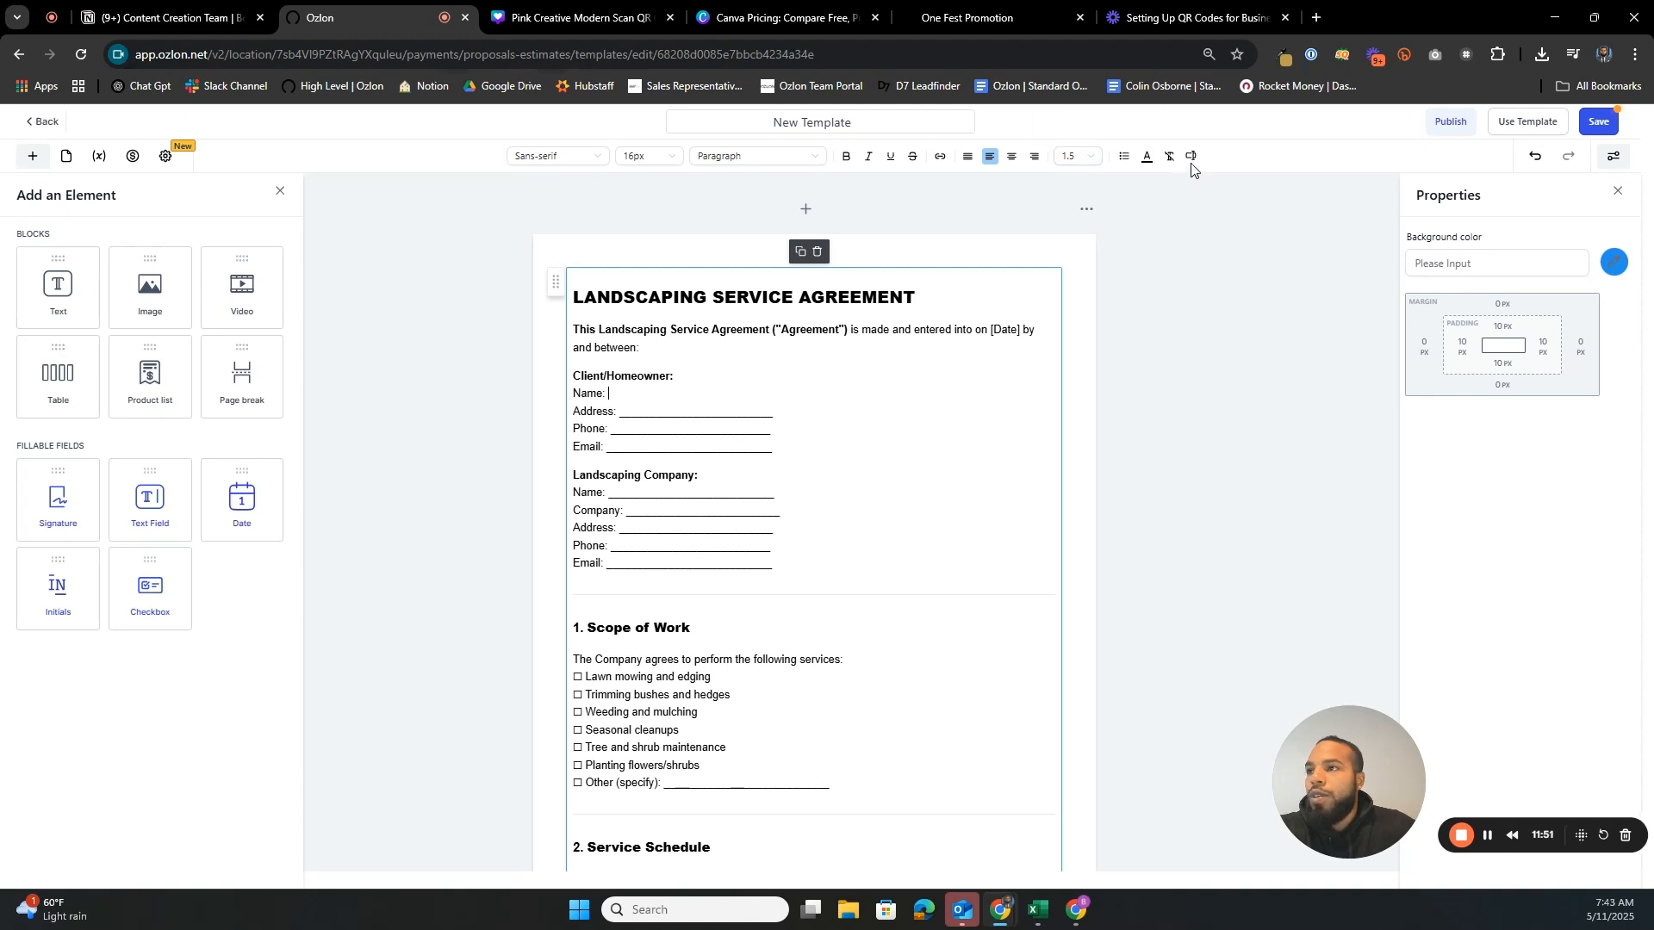
- Try the contact First Name custom value on the Client/Homeowner Name line, and remove it
click(1201, 259)
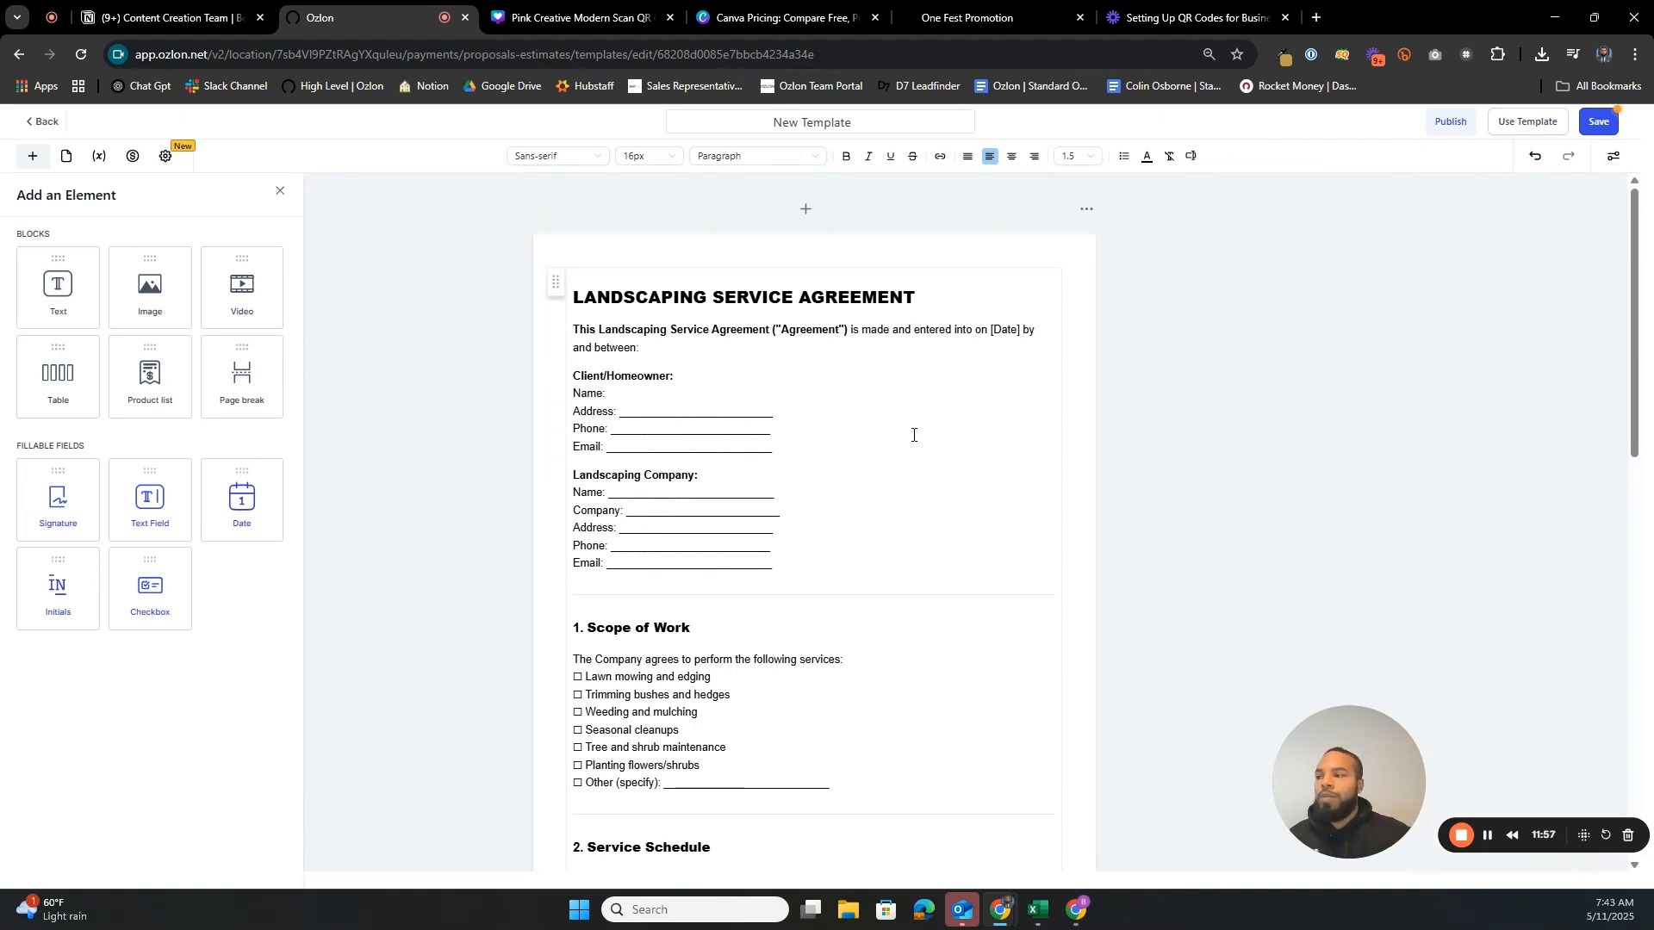
click(654, 394)
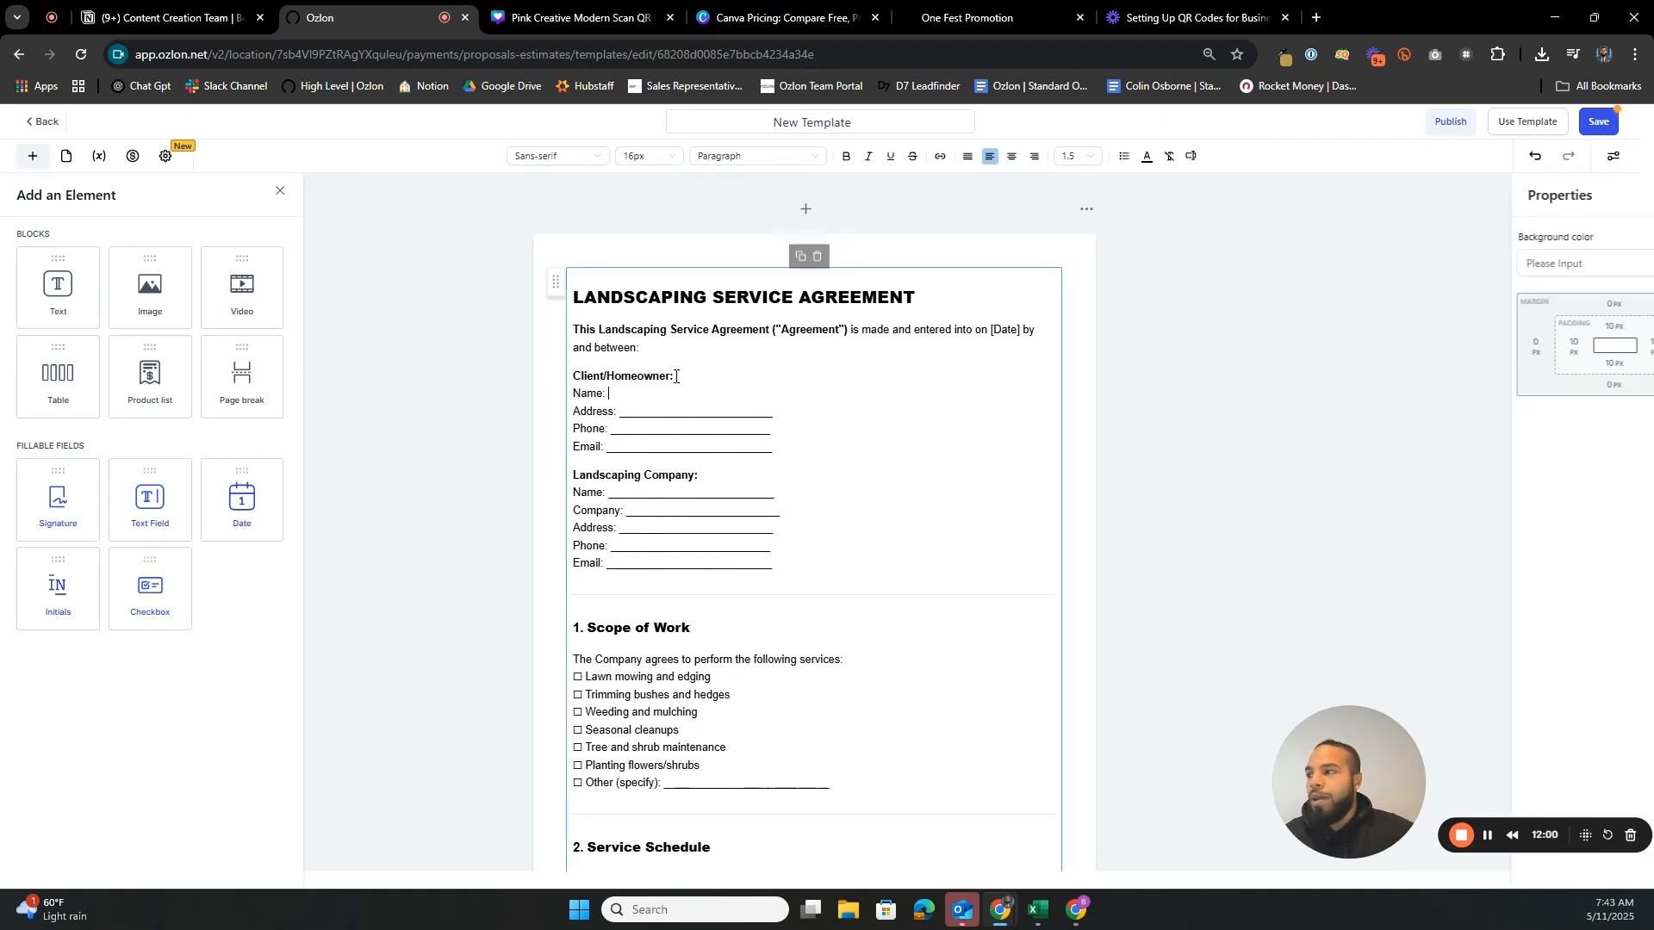
click(1191, 156)
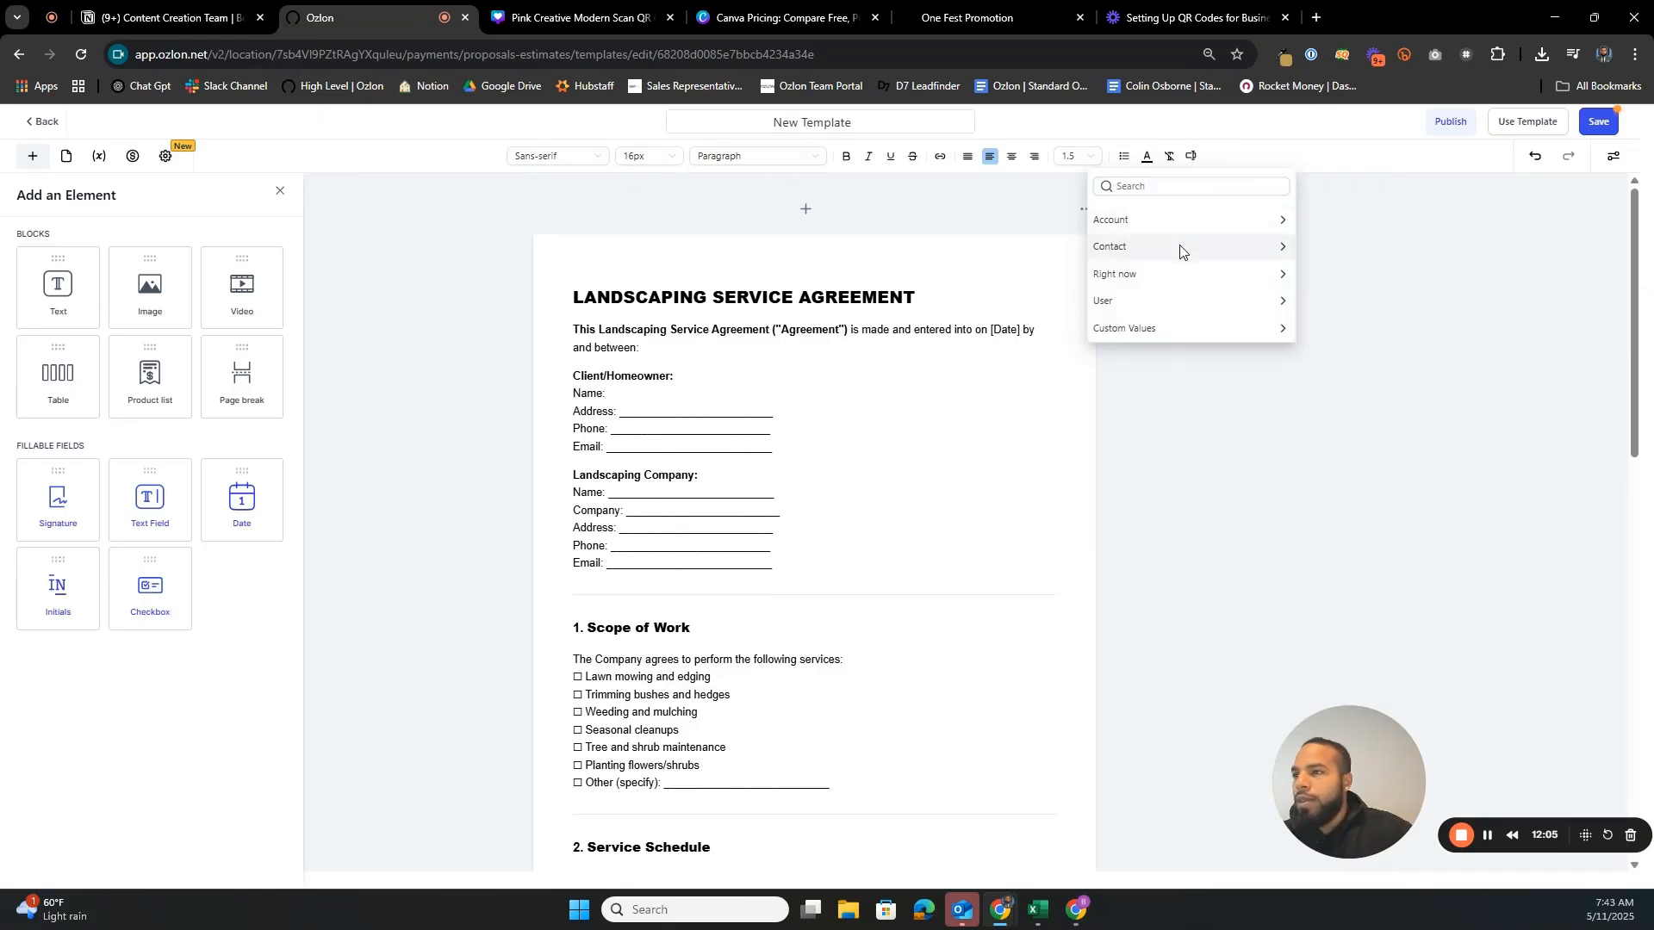
click(1180, 248)
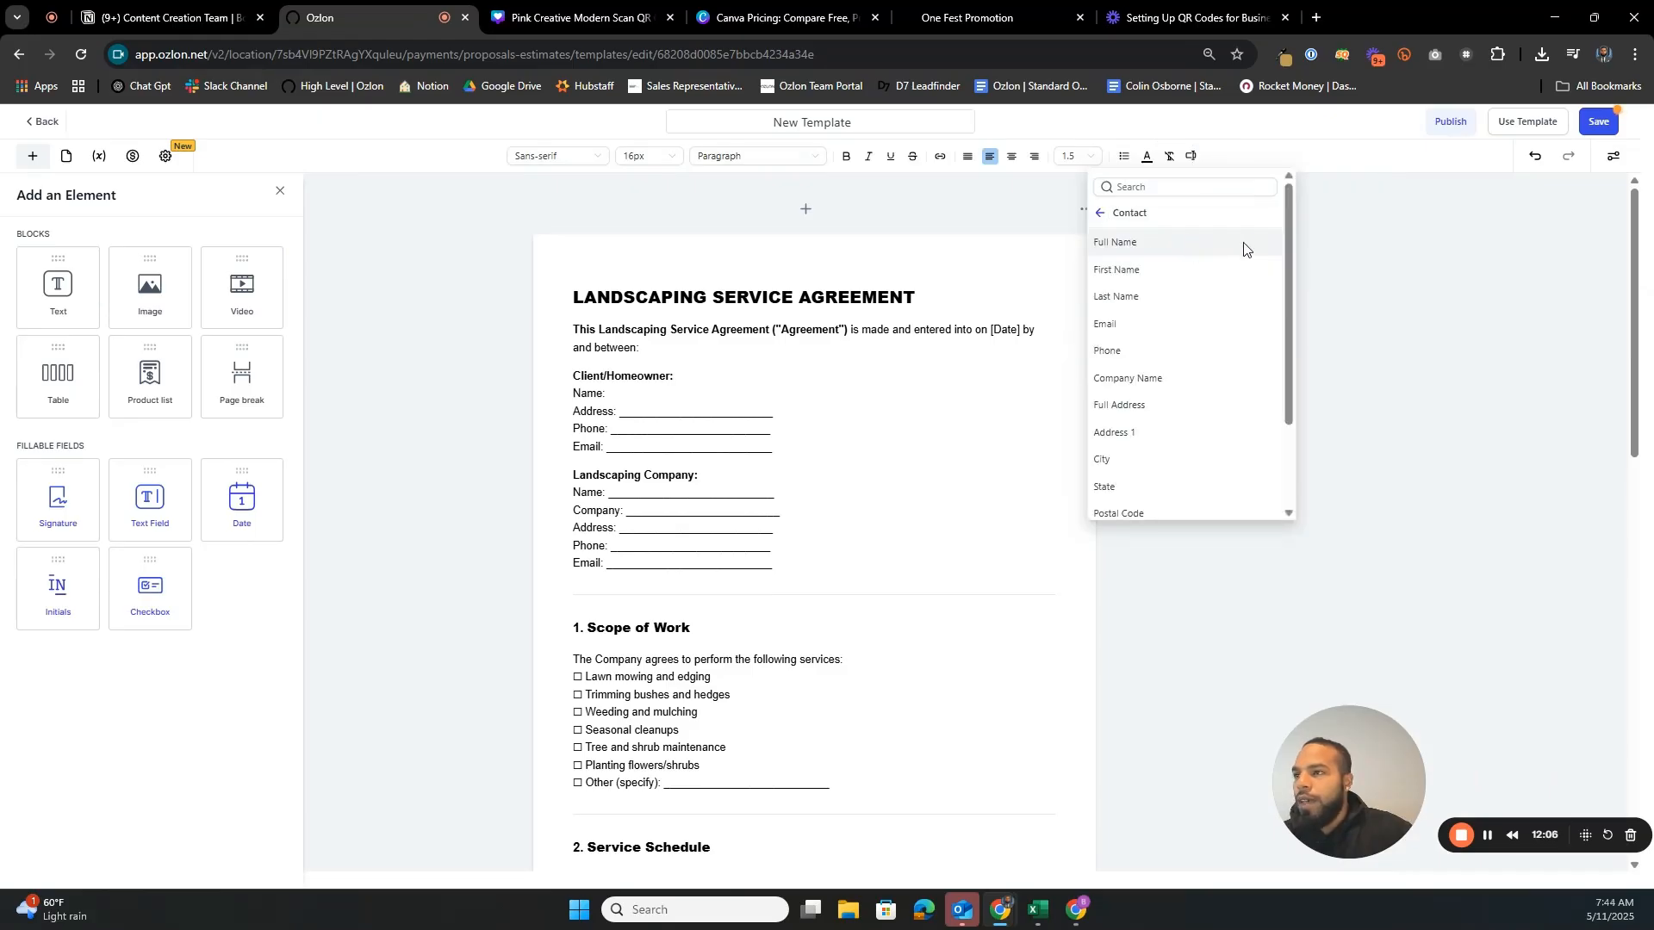
click(1197, 269)
drag(730, 389, 612, 393)
key(BackSpace)
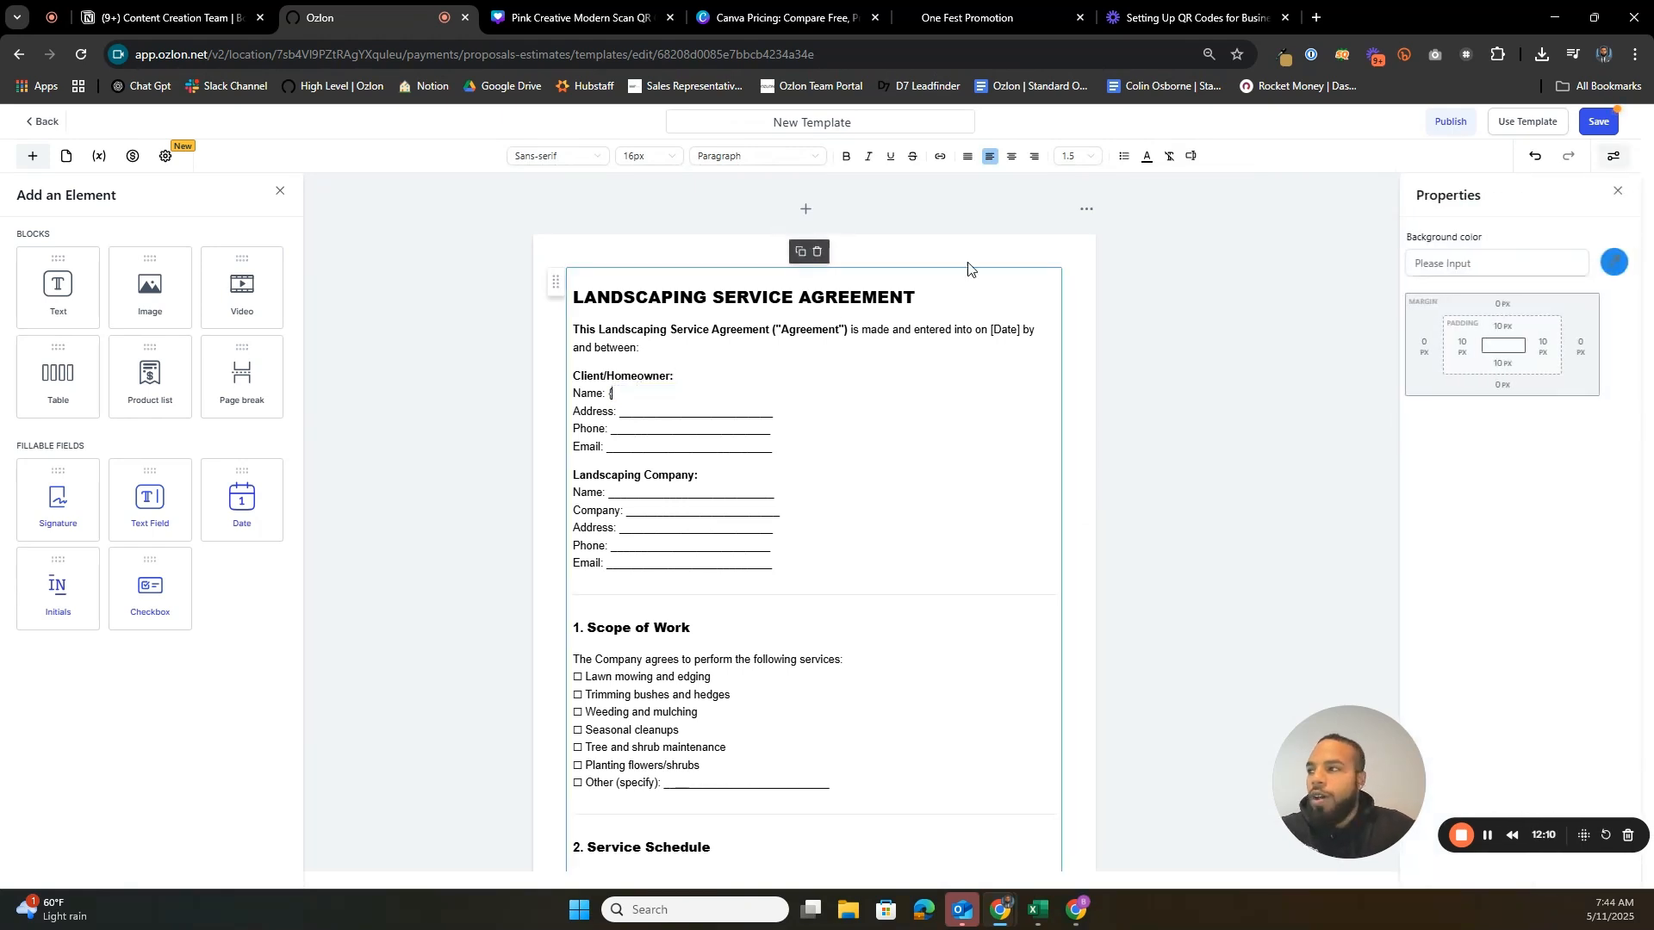
- Insert the contact Full Name custom value on the Client/Homeowner Name line
click(1191, 156)
click(1241, 217)
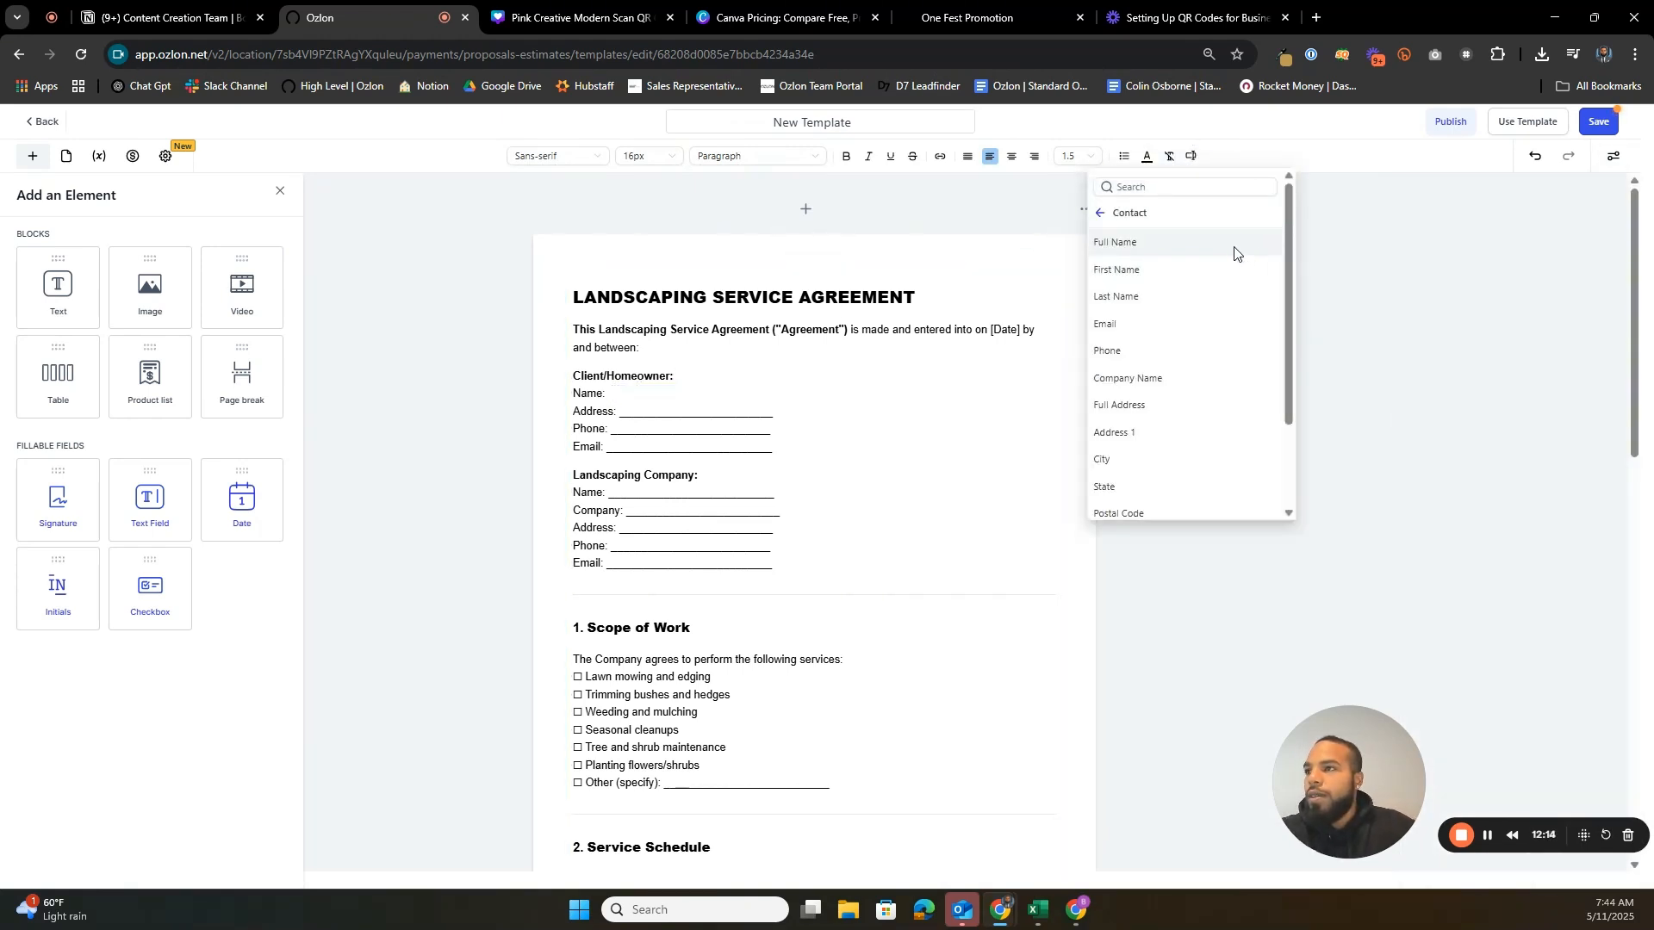
click(1234, 249)
- Replace the blank on the Client/Homeowner Address line with the contact Full Address custom value
drag(773, 412, 615, 412)
key(BackSpace)
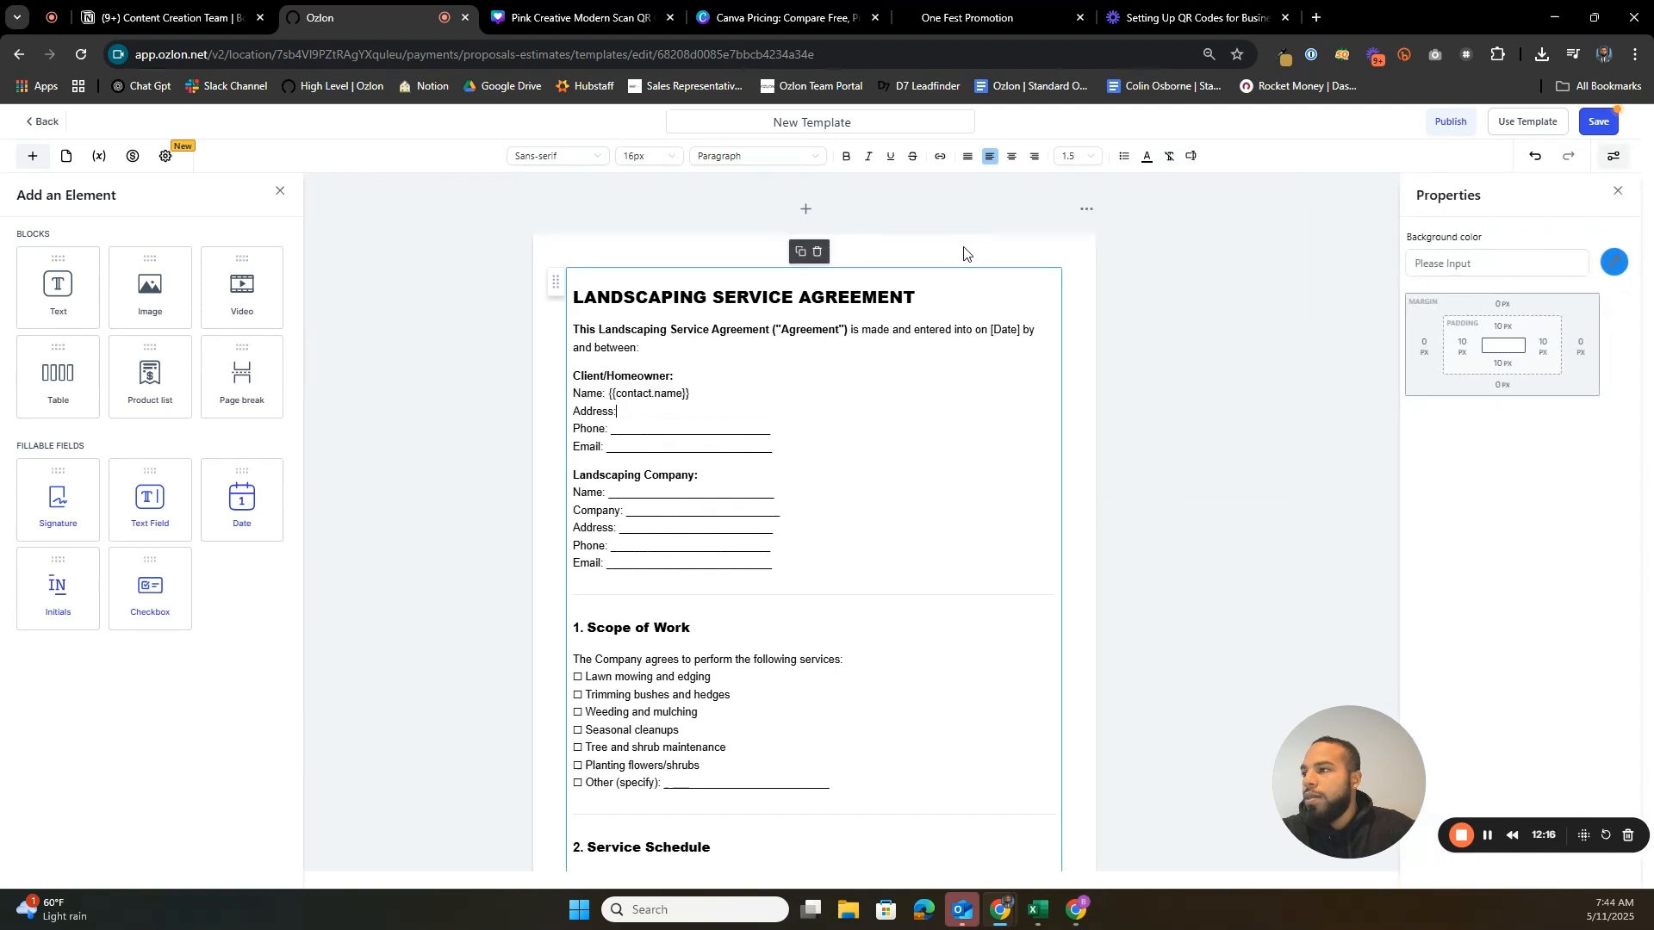
click(1192, 158)
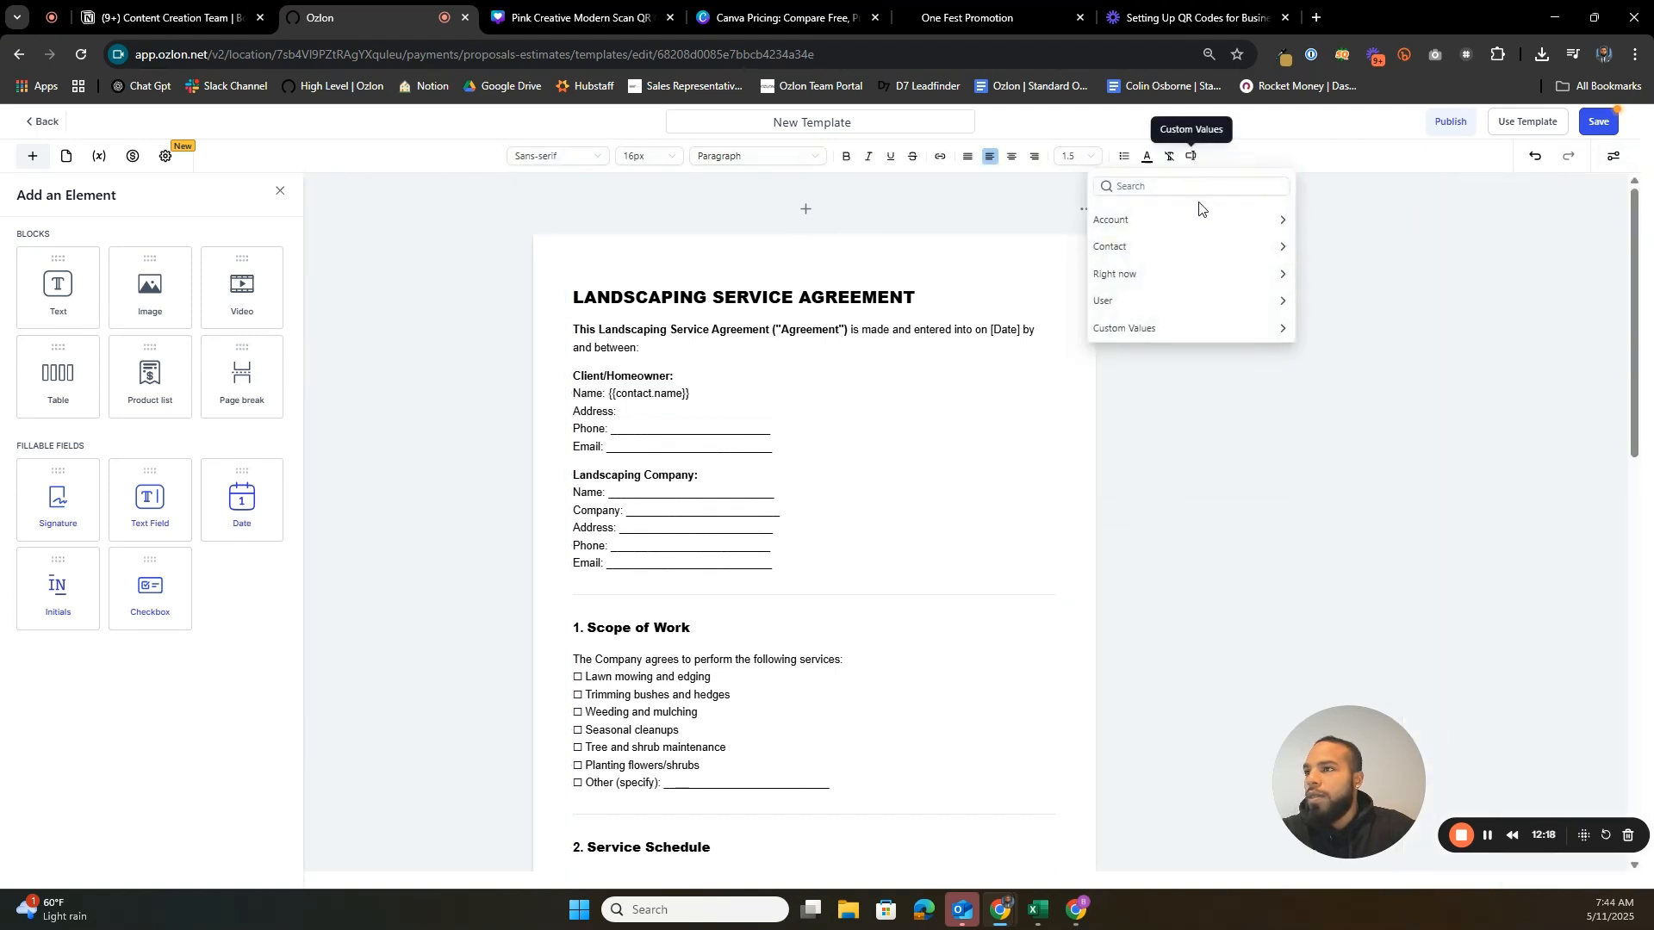
click(1210, 250)
click(1146, 409)
- Replace the blank on the Client/Homeowner Phone line with the contact Phone custom value
drag(772, 428, 609, 428)
key(BackSpace)
click(1192, 158)
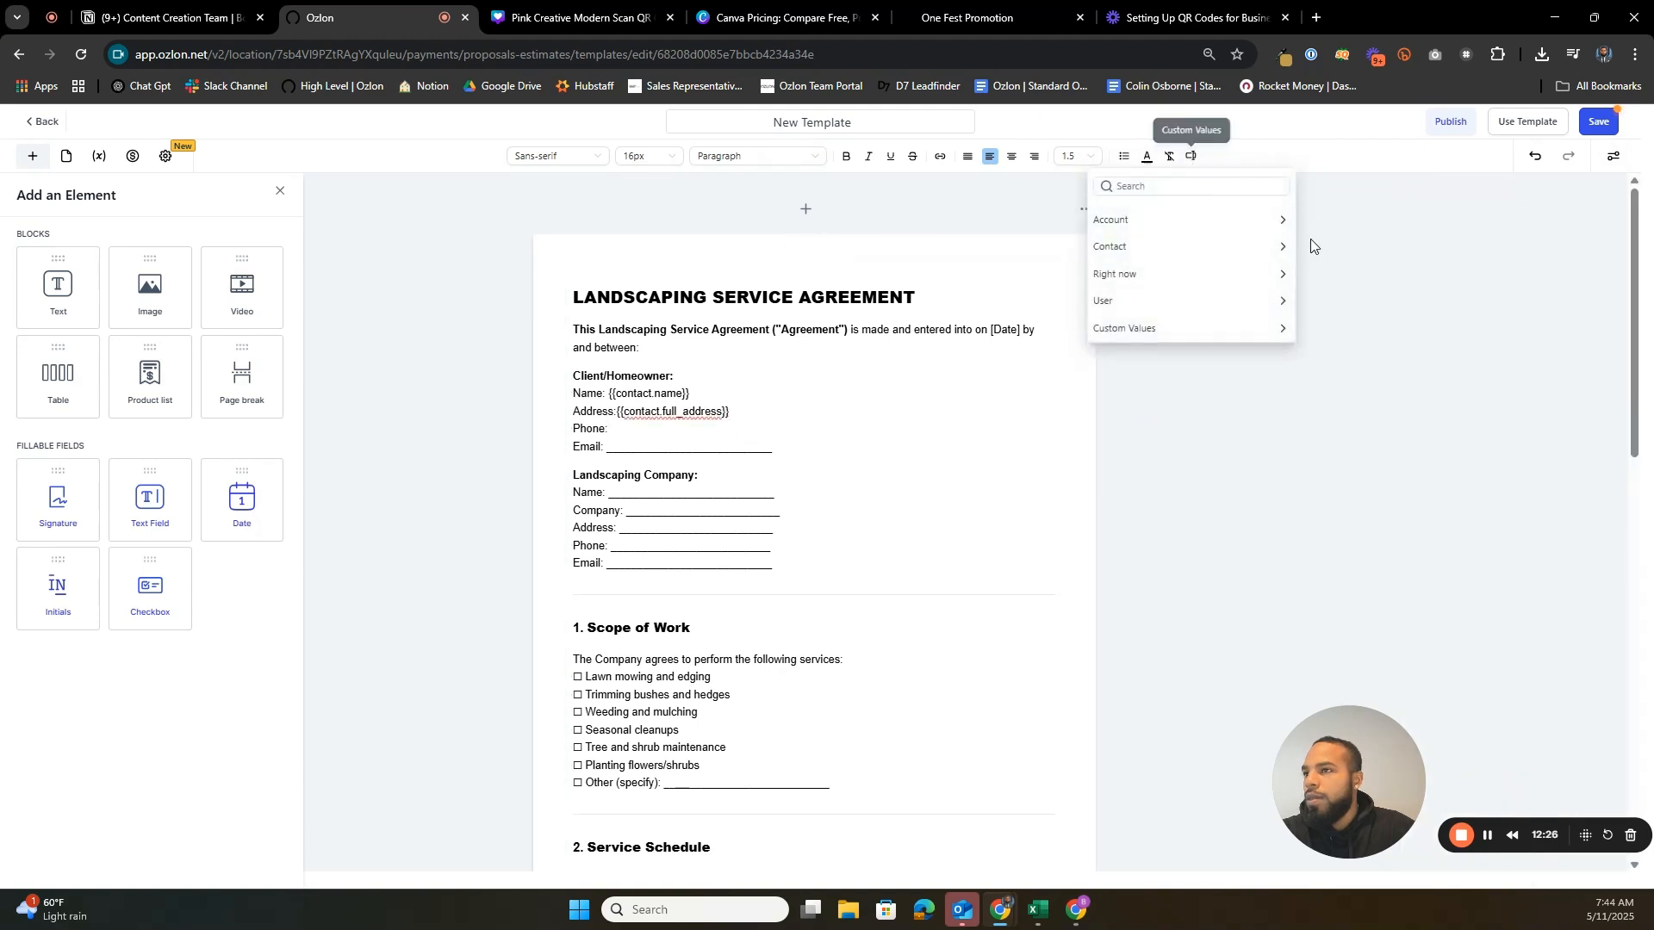
click(1210, 247)
click(1137, 356)
- Replace the blank on the Client/Homeowner Email line with the contact Email custom value
drag(772, 447, 606, 449)
key(BackSpace)
click(1193, 156)
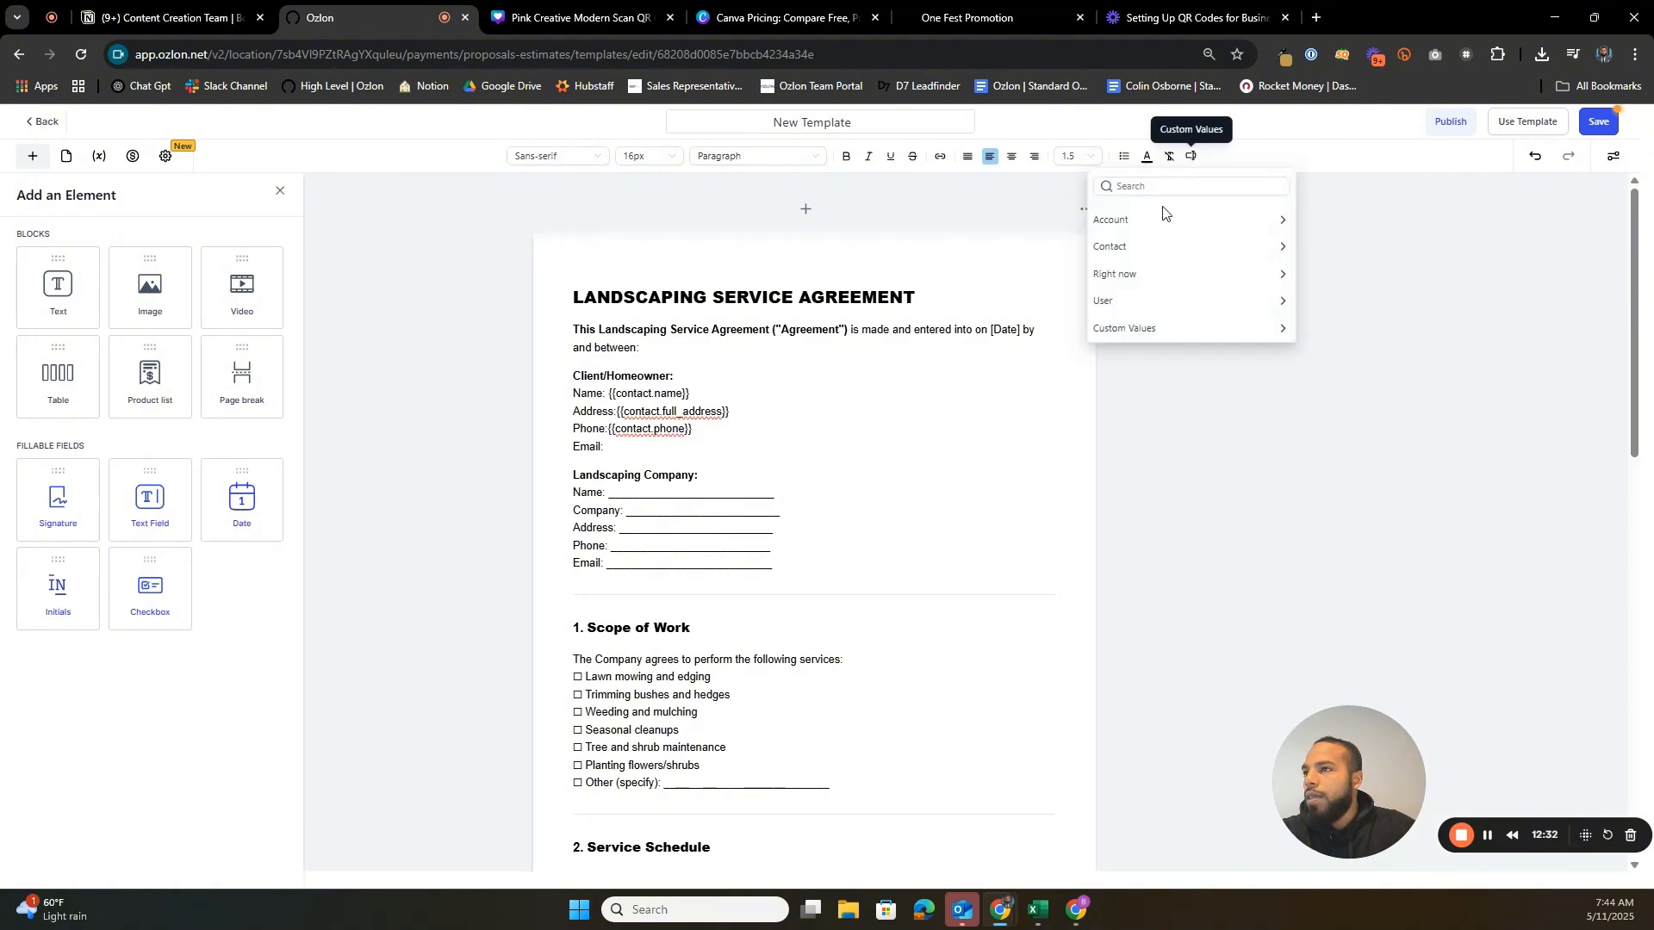
click(1185, 249)
click(1155, 326)
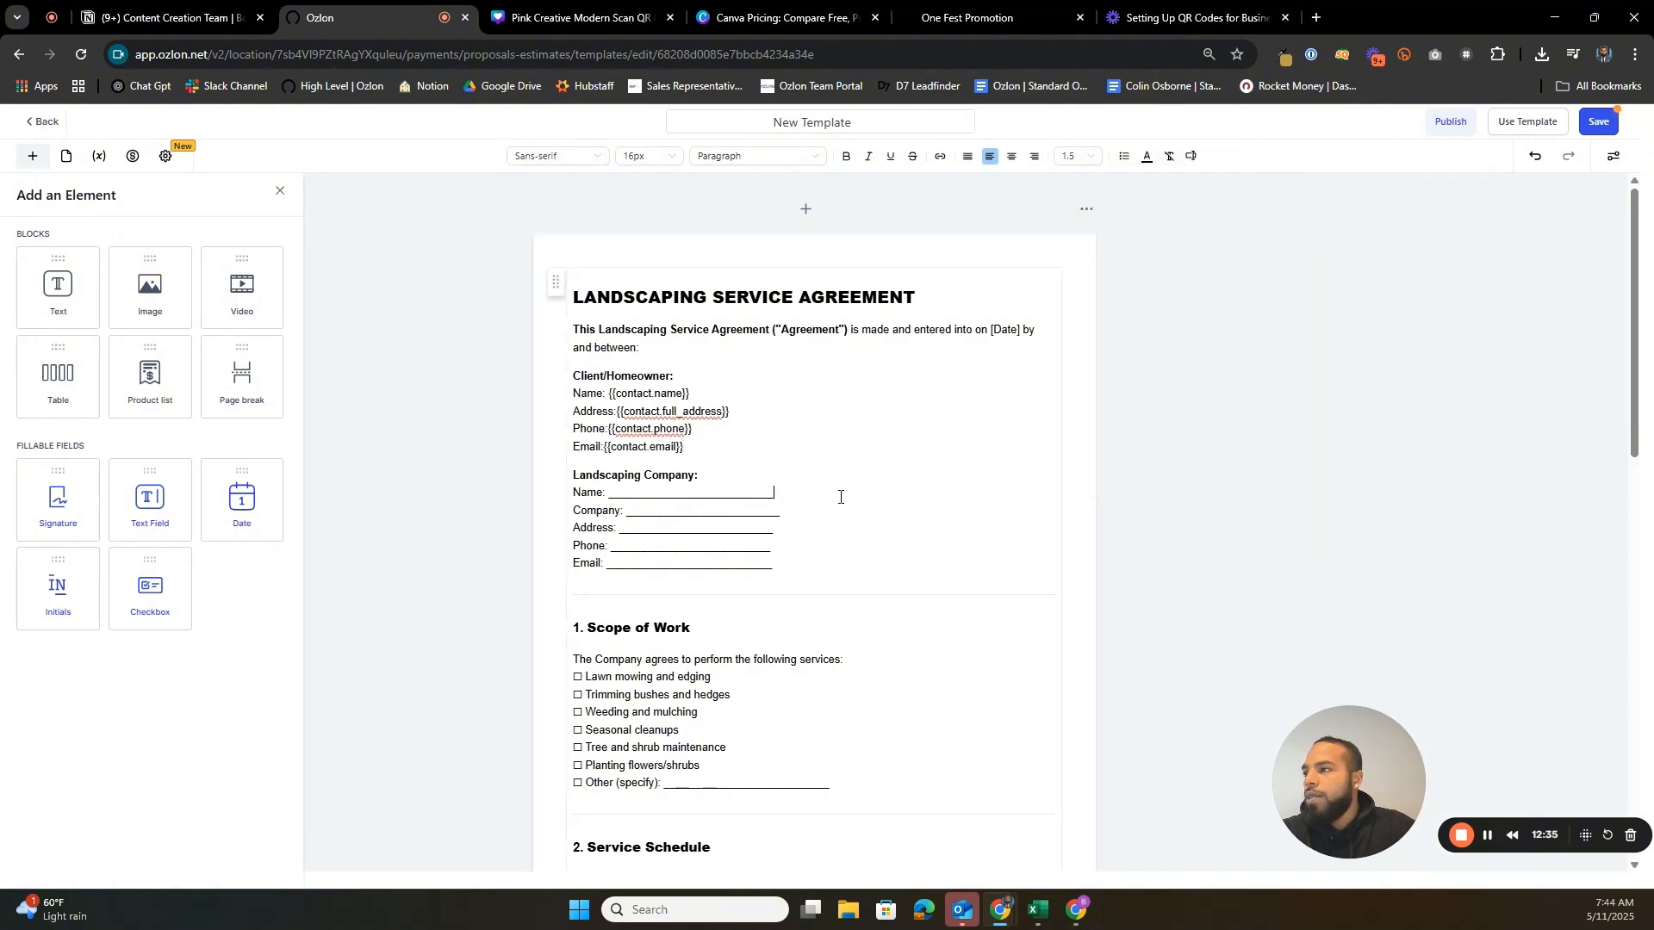
click(840, 497)
- Add a Product list block at the end of the agreement, below the Signatures section
scroll(827, 491, down, 14)
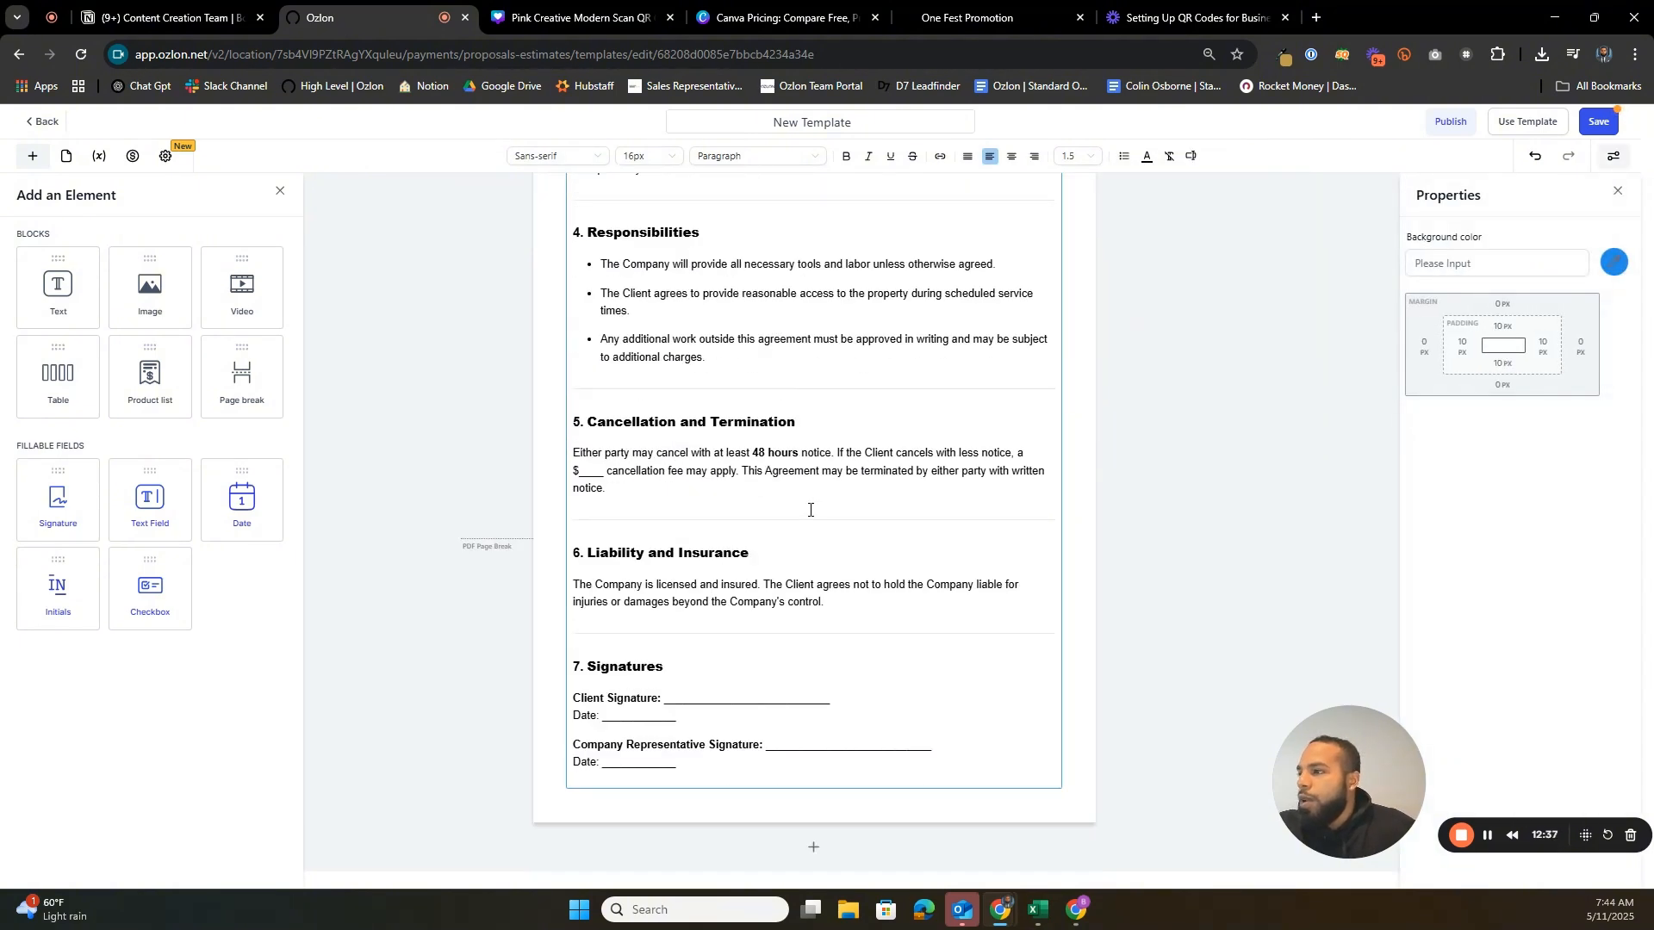
drag(147, 392, 672, 775)
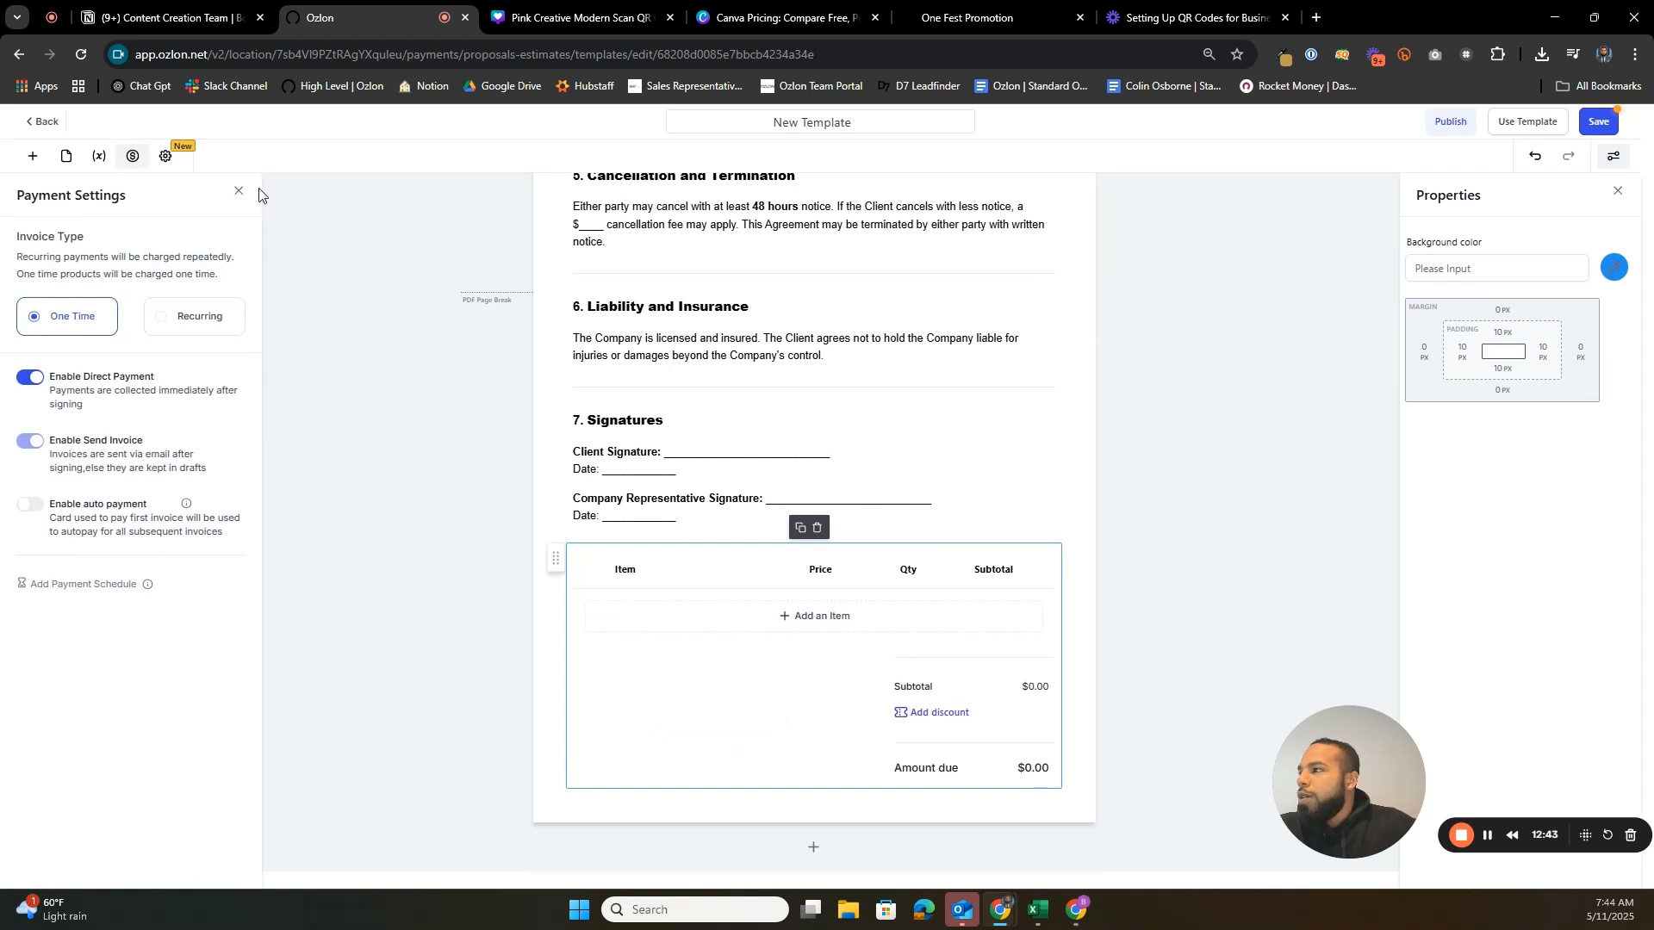
click(238, 190)
click(33, 155)
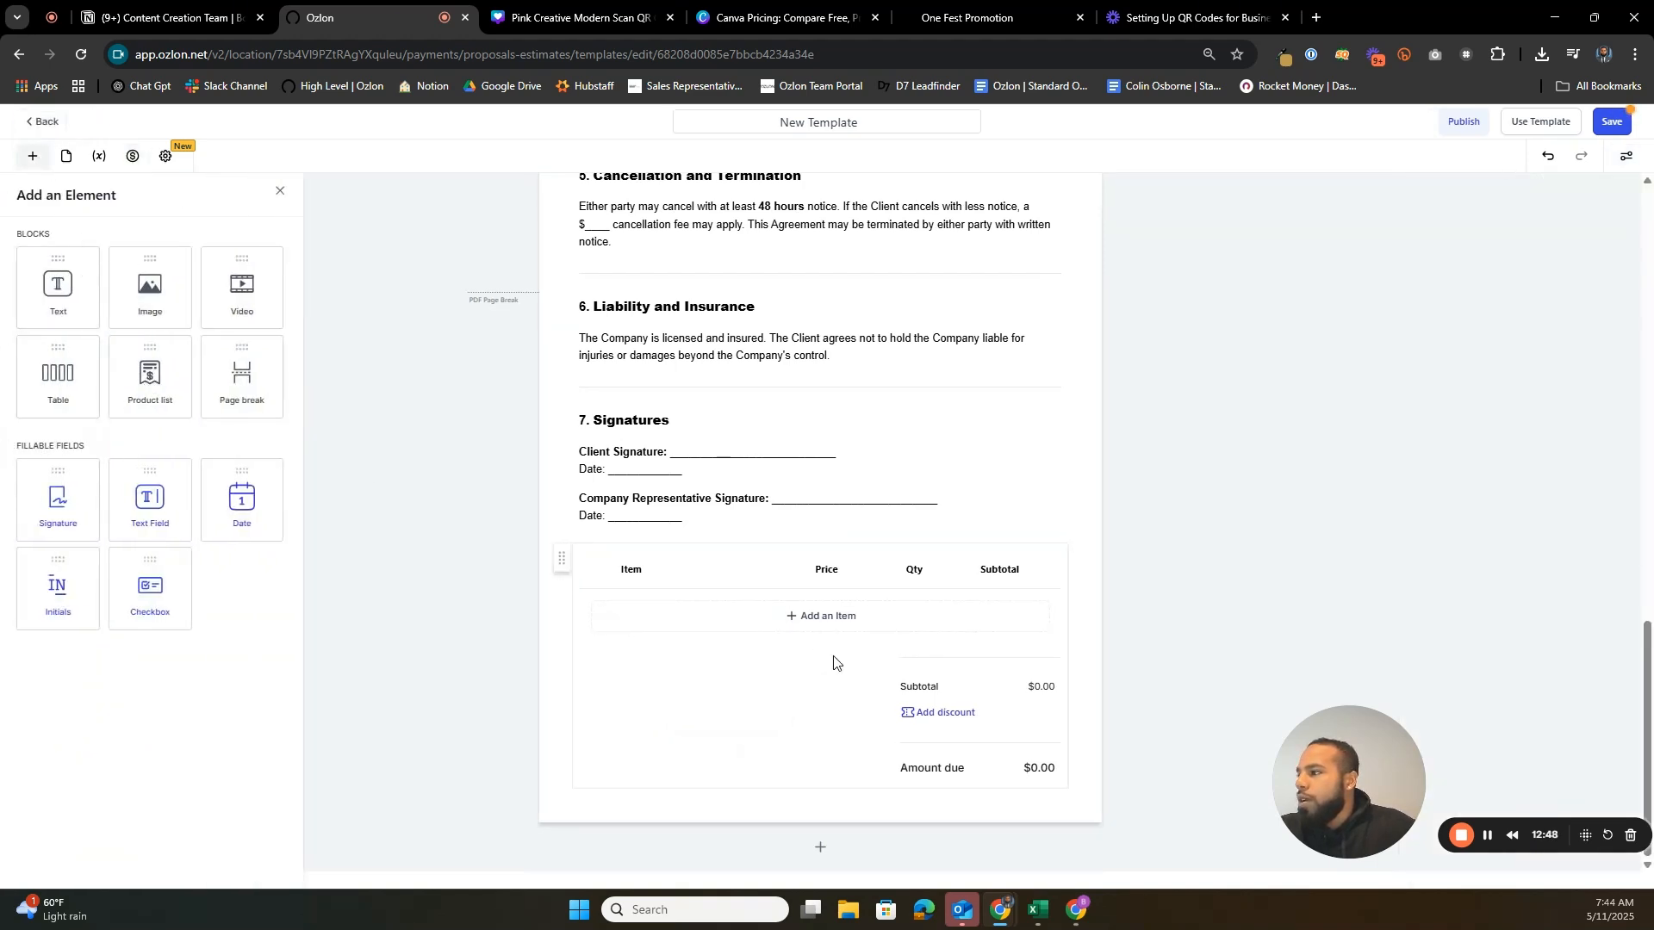
- Add the Lawn Maintenance product at the price of 80 to the product list
click(868, 678)
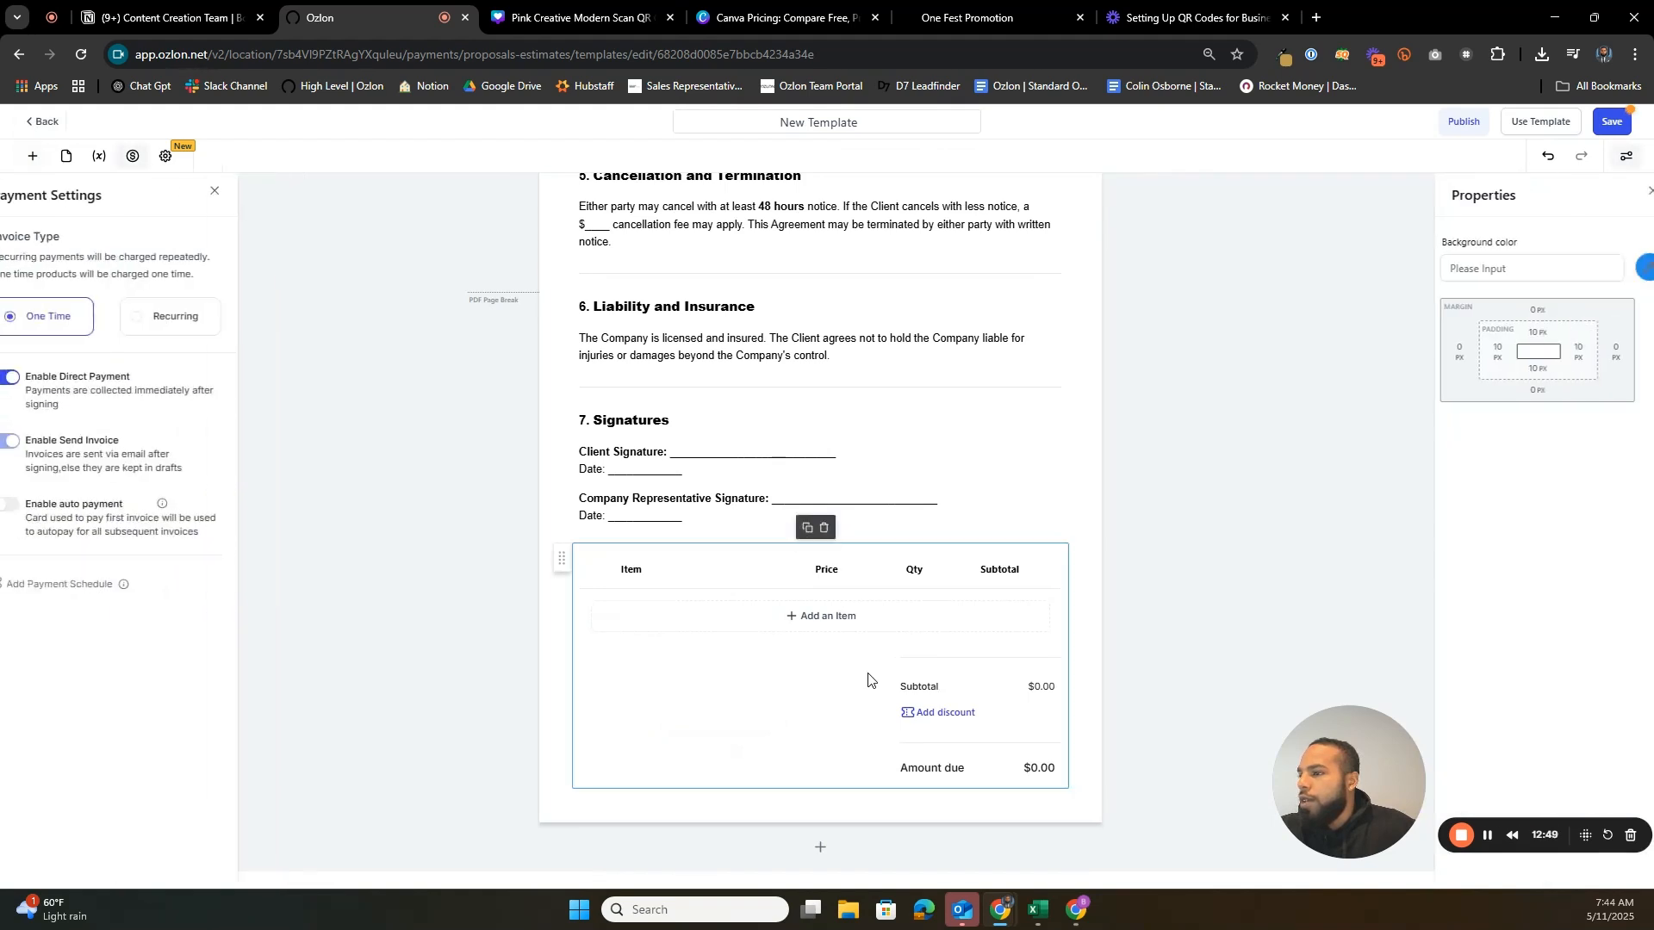
click(834, 615)
click(835, 474)
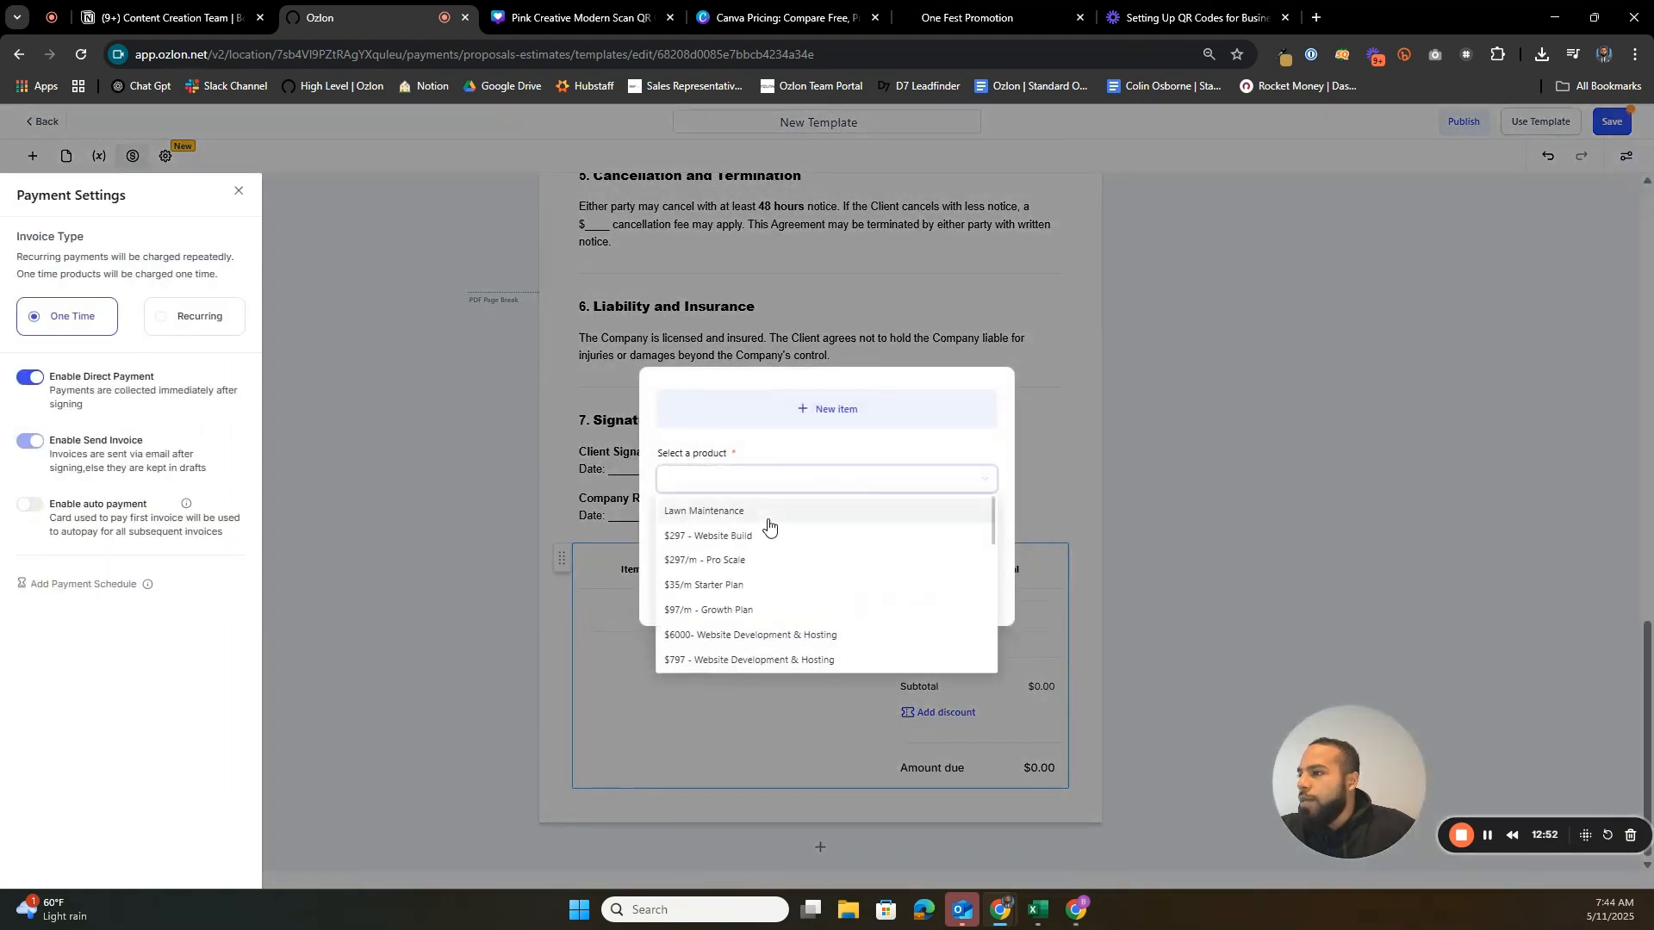
click(772, 520)
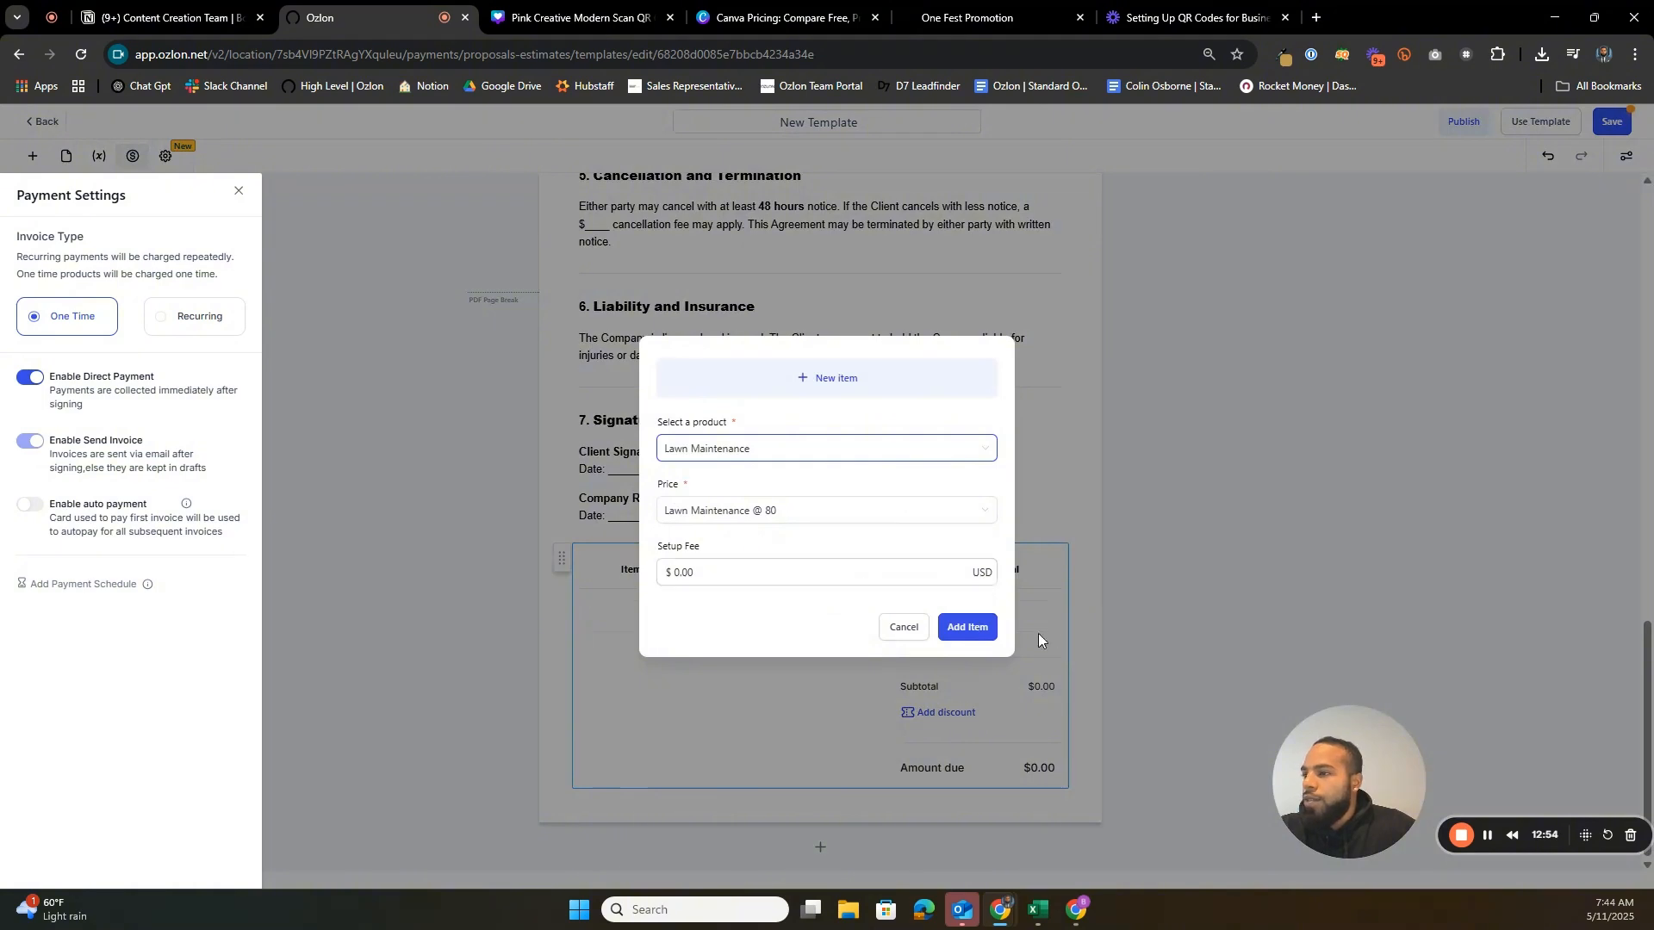
click(979, 628)
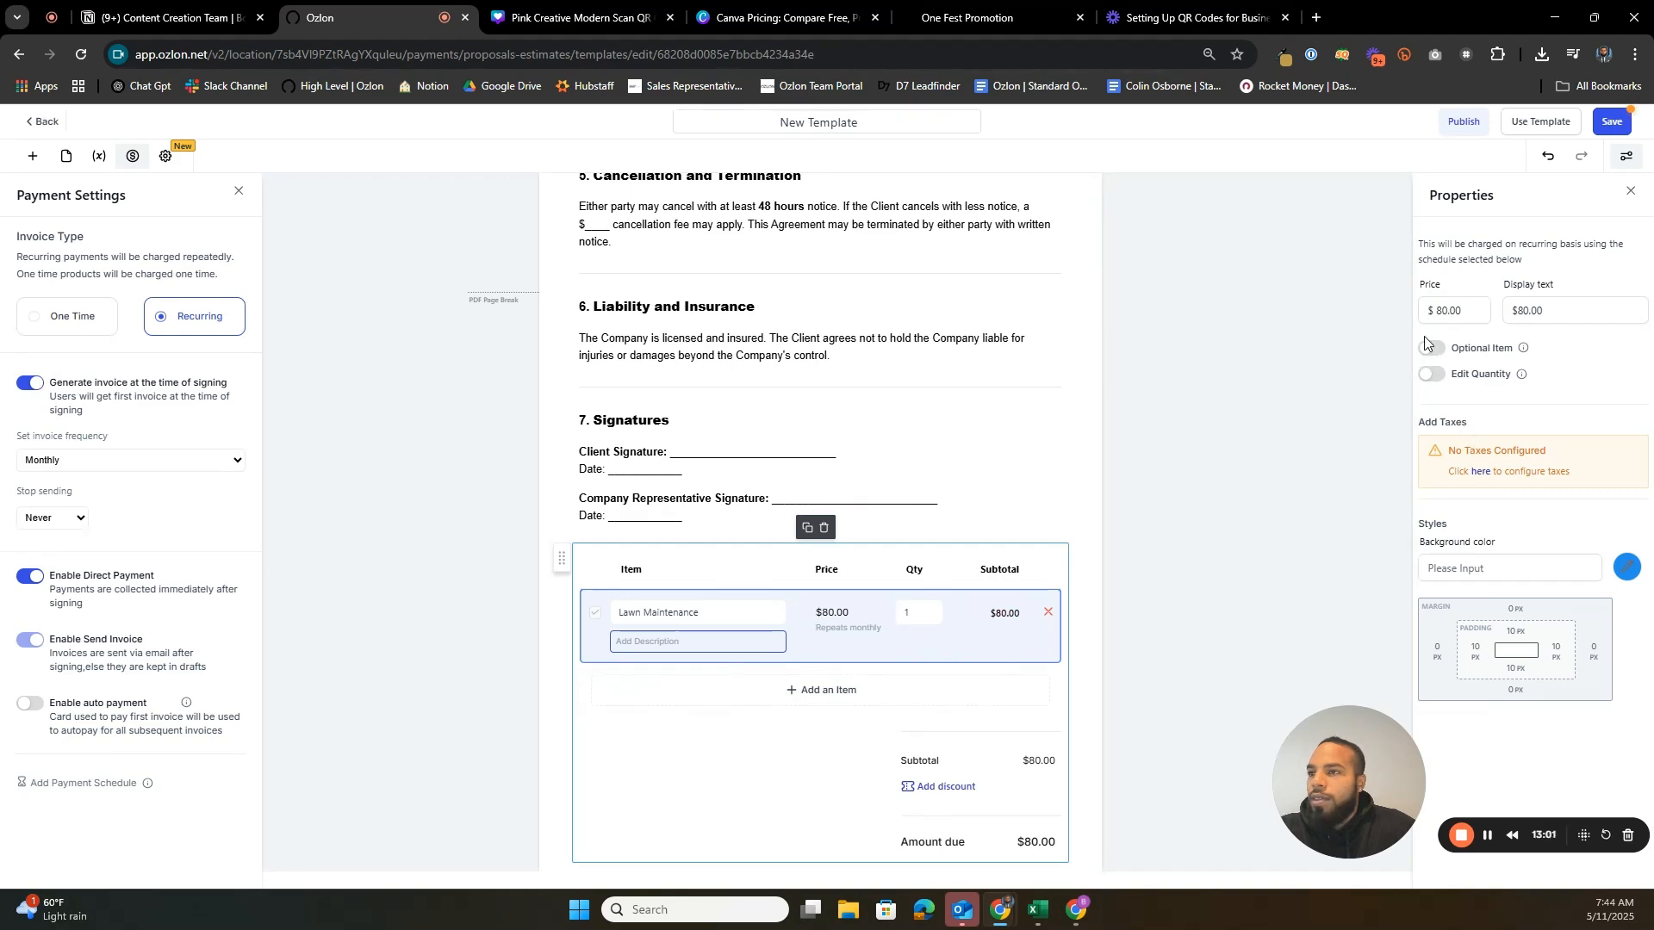
- Replace the blank on the Client Signature line with a Signature field for the contact
scroll(964, 689, up, 3)
scroll(791, 577, down, 4)
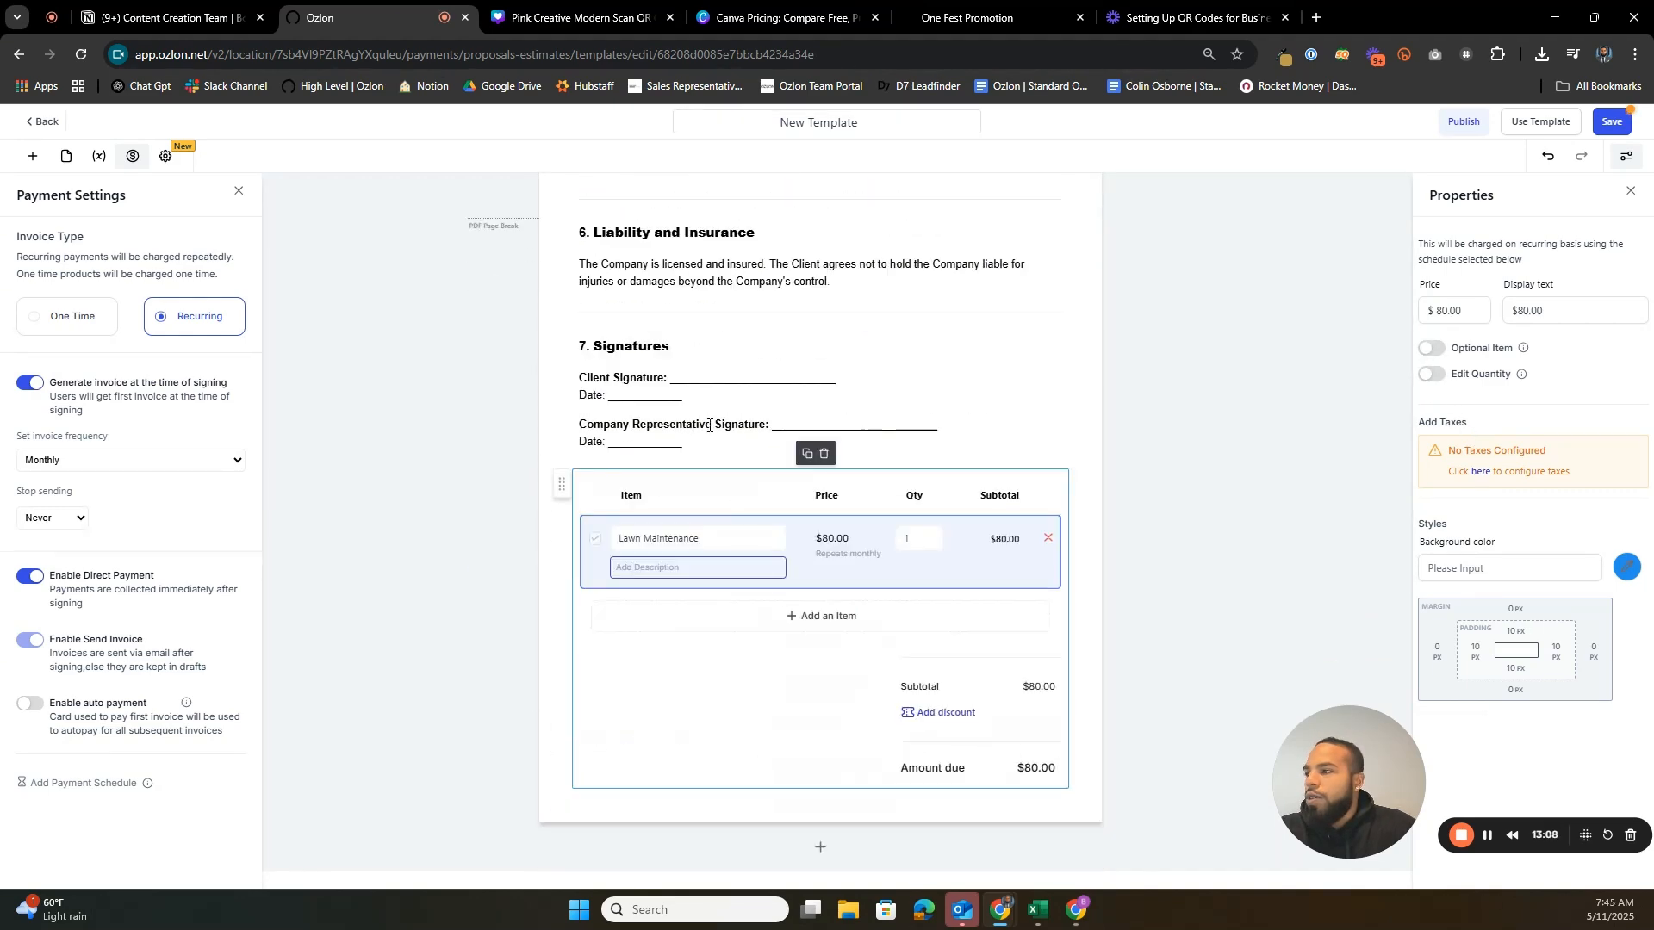
click(783, 382)
drag(867, 373, 672, 384)
key(BackSpace)
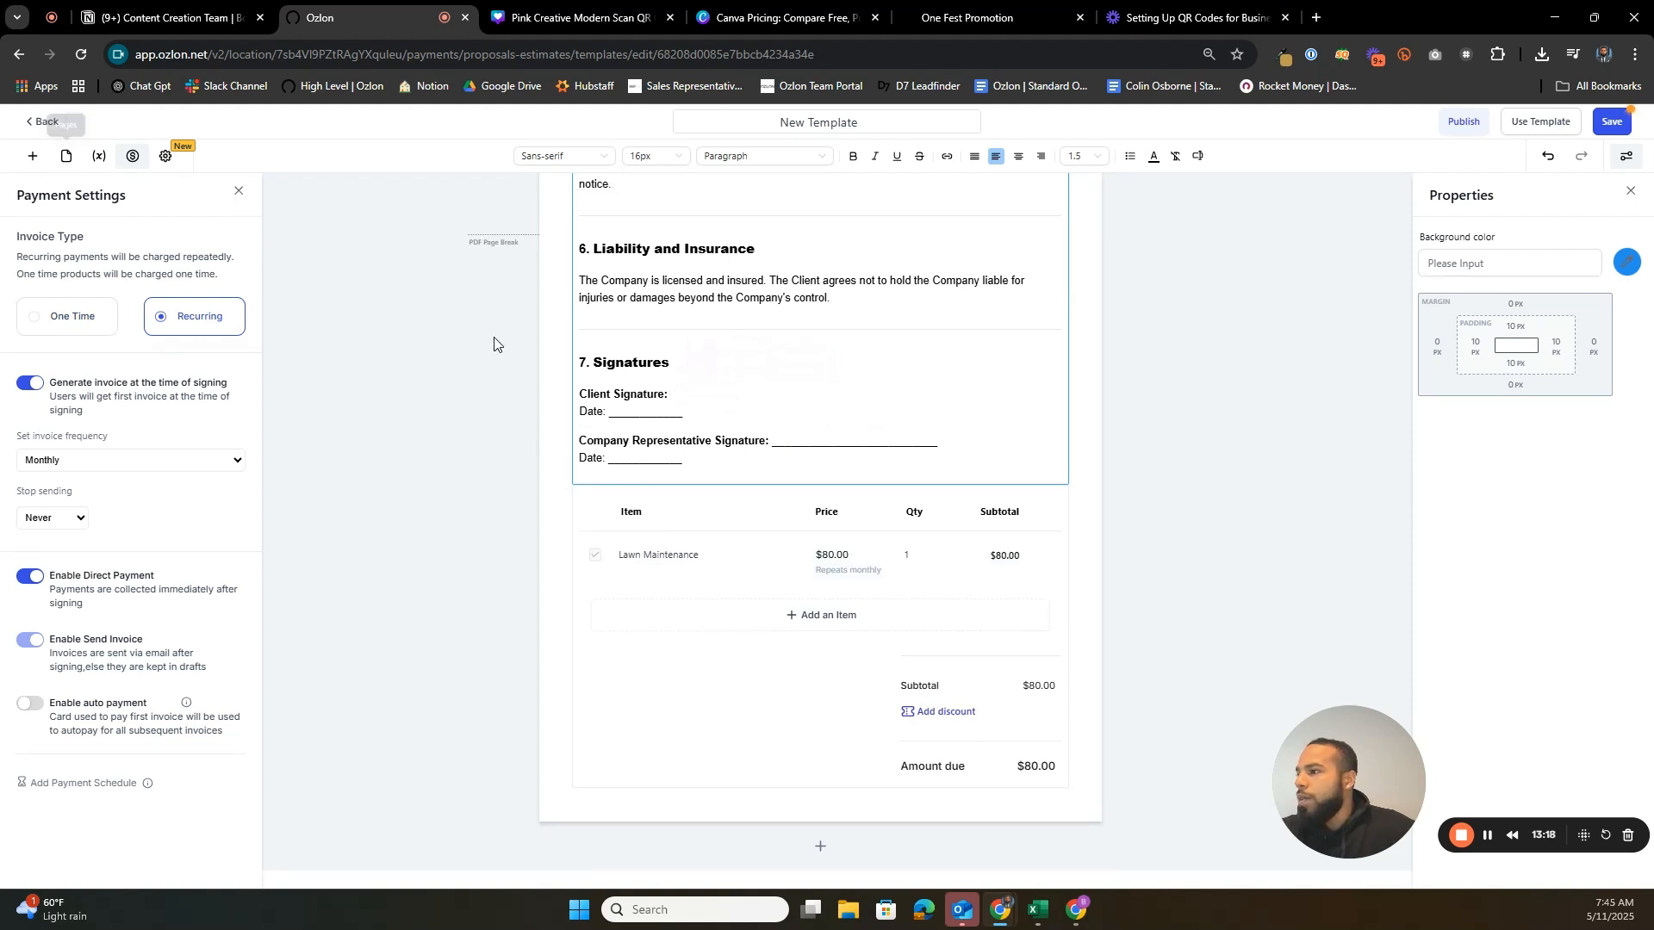
click(33, 156)
mouse_move(76, 517)
mouse_down()
mouse_move(646, 473)
mouse_move(686, 382)
mouse_move(727, 424)
mouse_move(736, 396)
mouse_up()
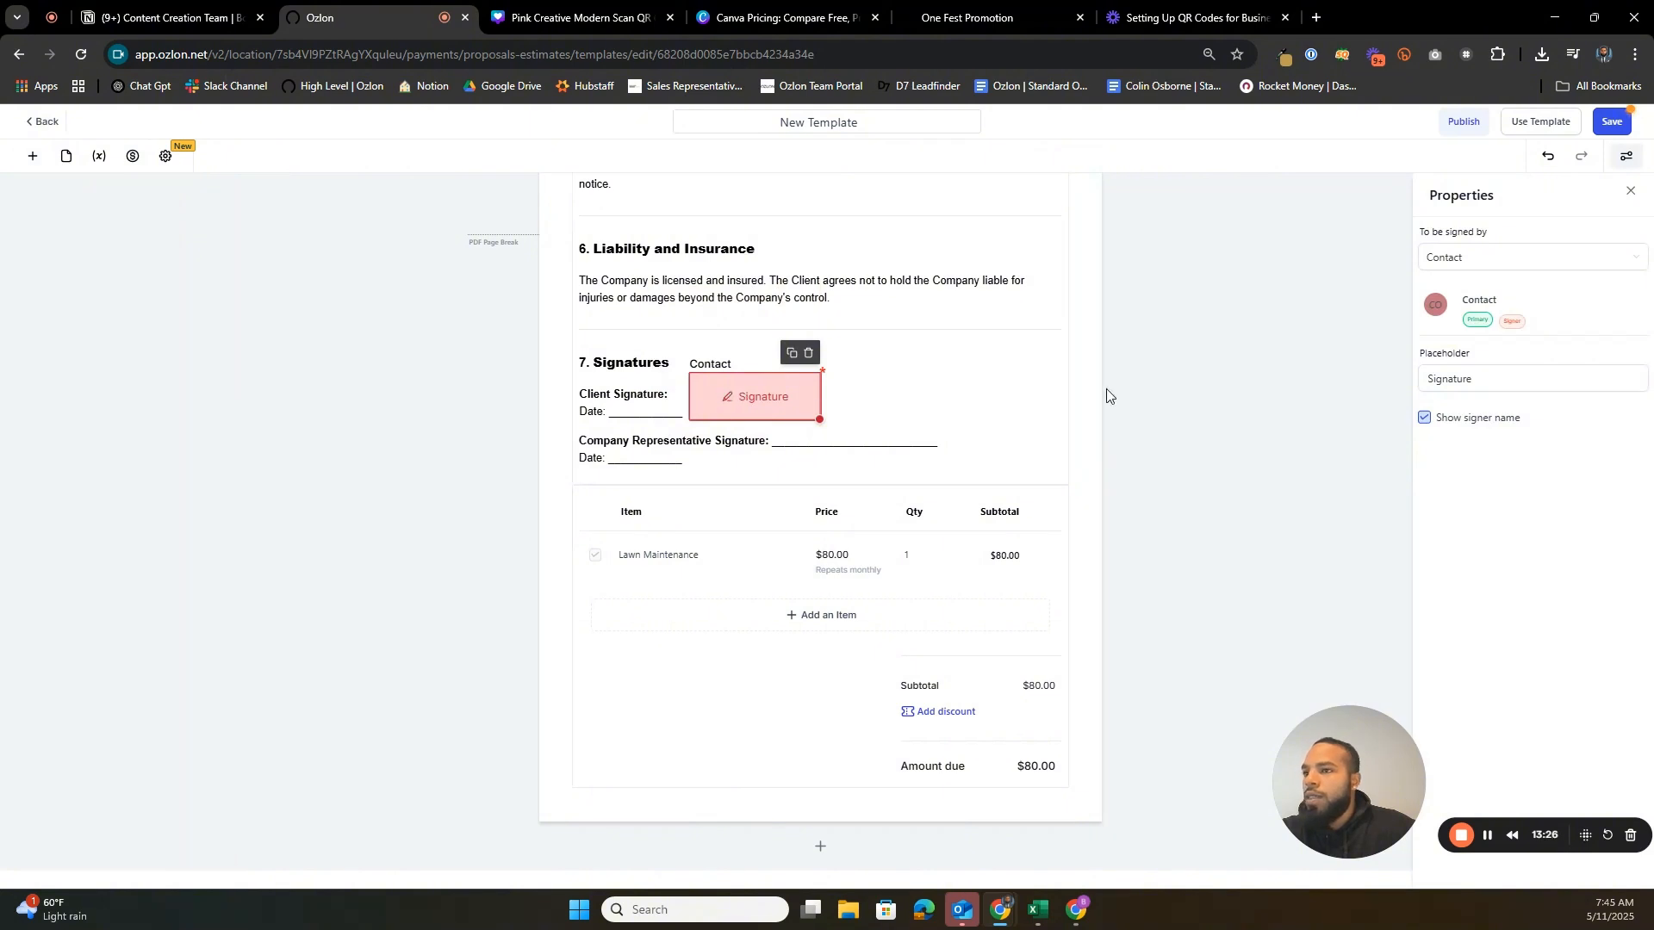
- Hide the signer name on the signature field and shrink the field to fit beside the Client Signature label
click(1424, 420)
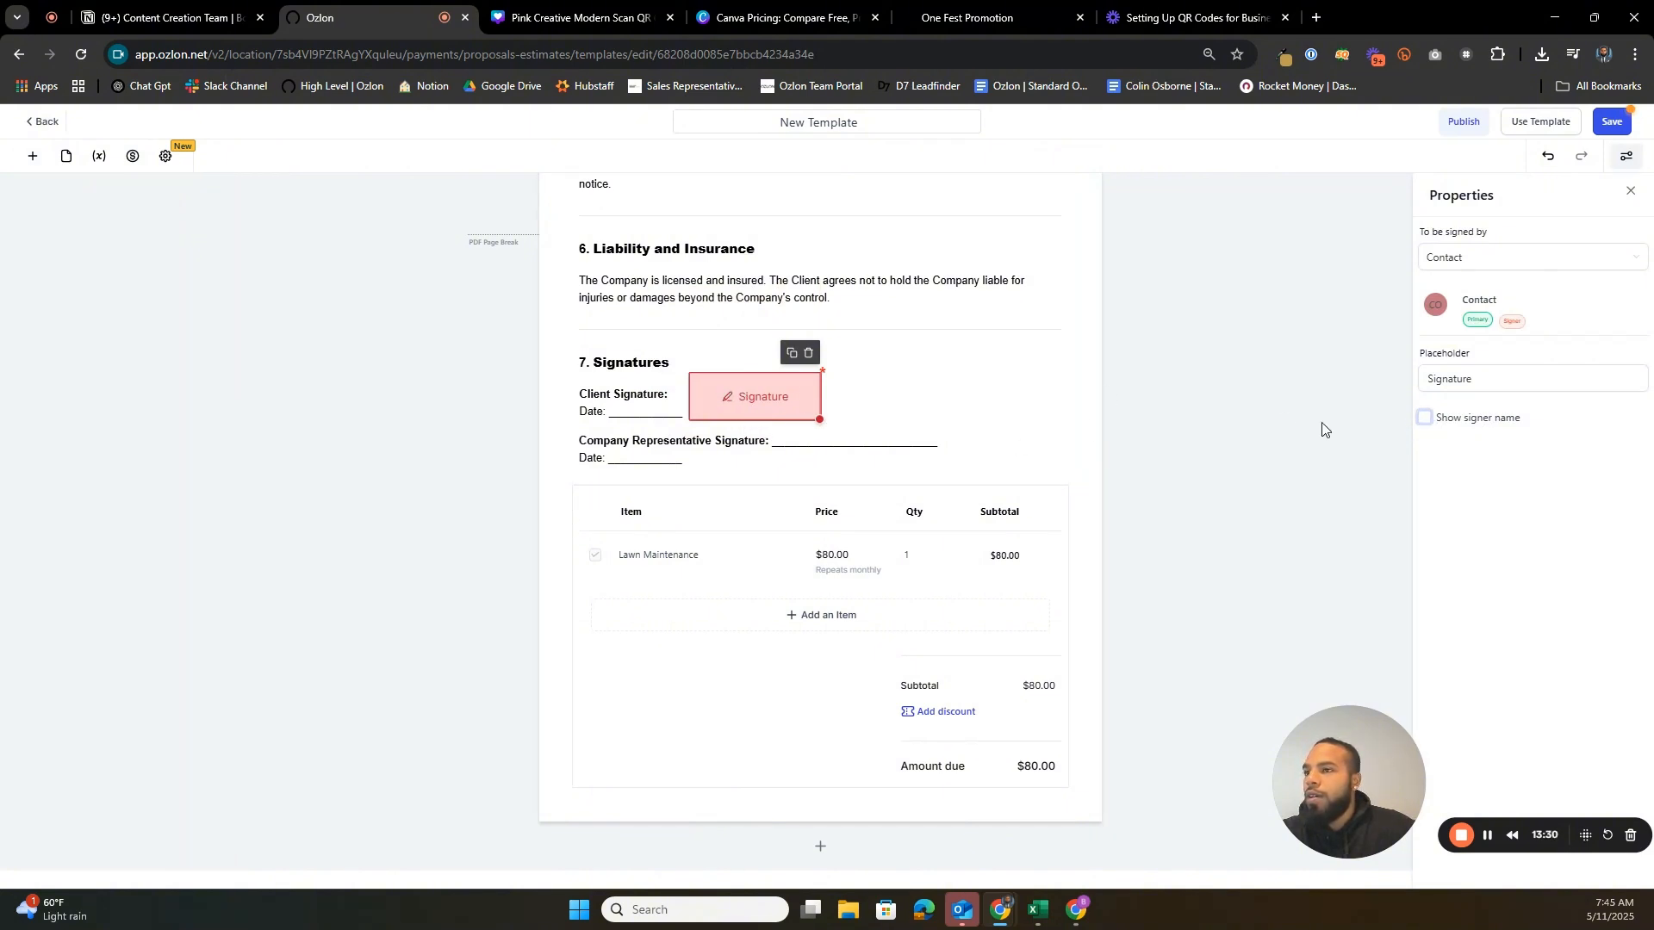
mouse_move(819, 419)
mouse_down()
mouse_move(784, 406)
mouse_move(639, 420)
mouse_move(782, 407)
mouse_move(695, 385)
mouse_move(612, 418)
mouse_up()
click(719, 416)
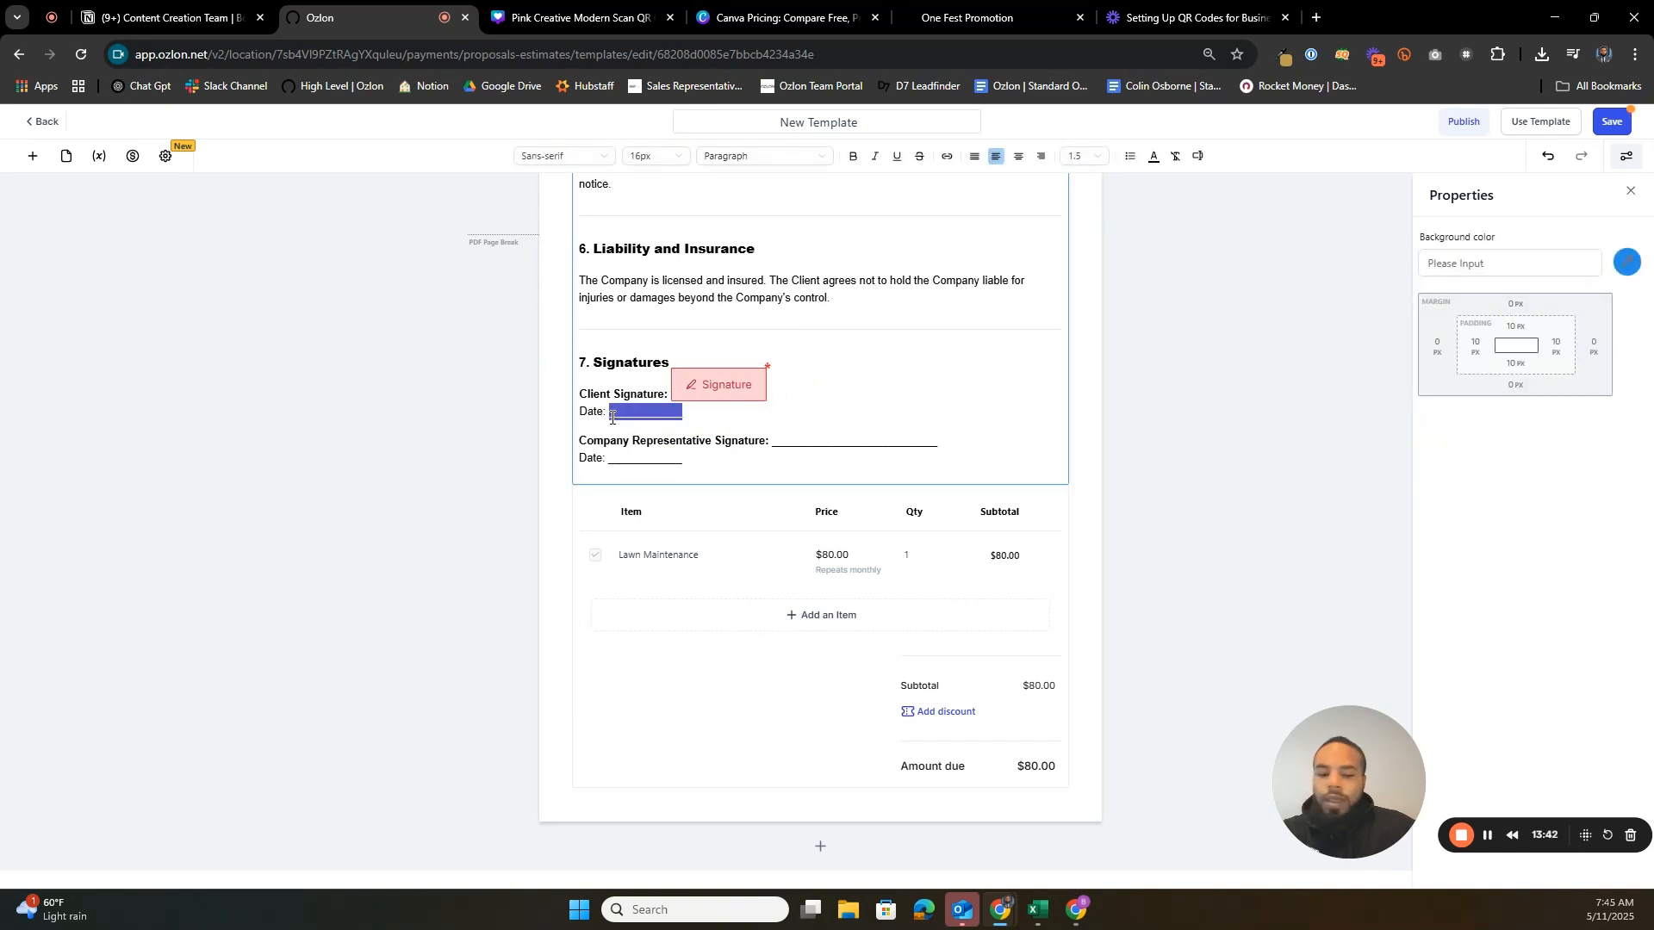
- Replace the blank on the client's Date line with a fillable Date field and save the template
key(BackSpace)
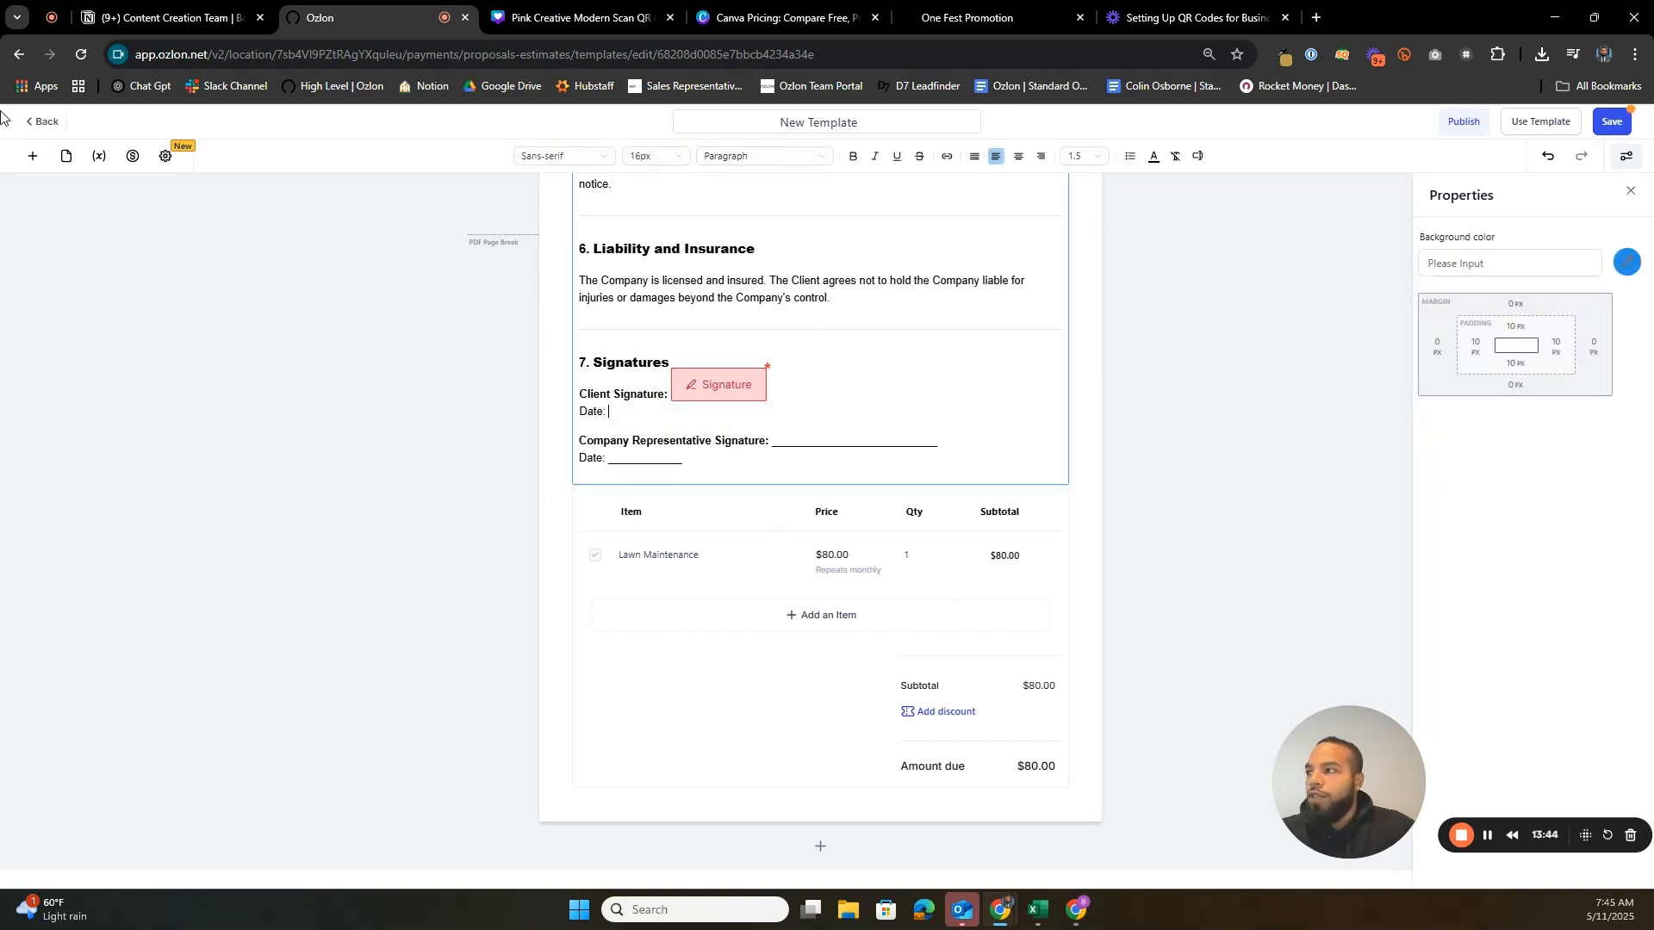
click(30, 158)
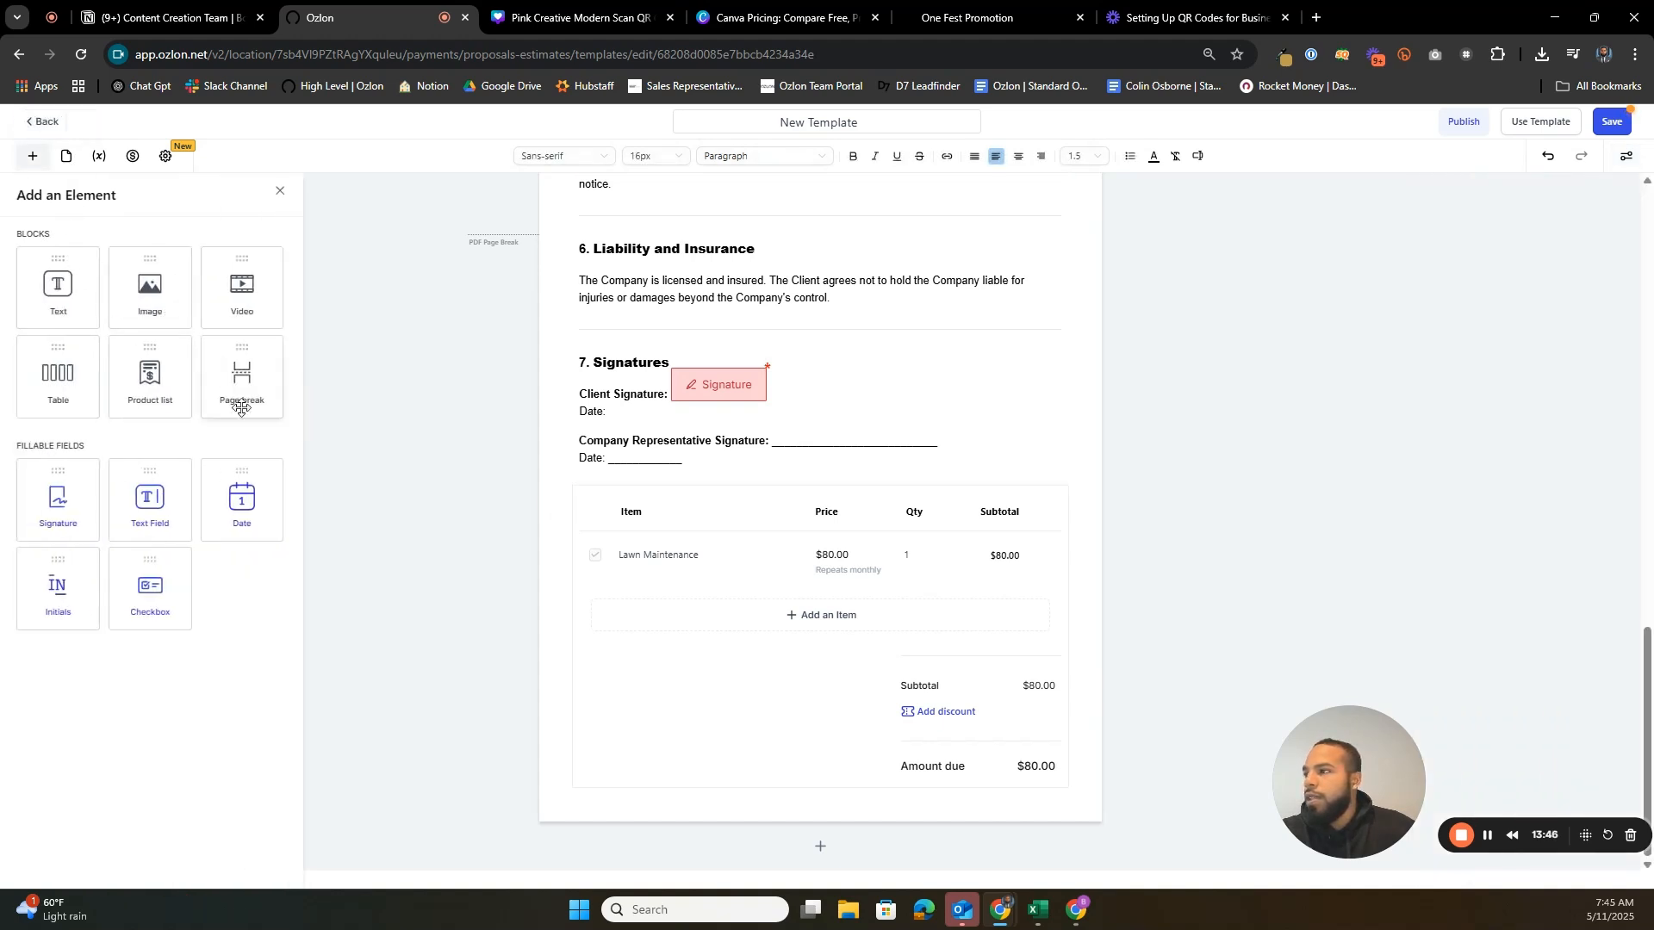
mouse_move(211, 514)
mouse_down()
mouse_move(571, 458)
mouse_move(616, 398)
mouse_move(680, 417)
mouse_up()
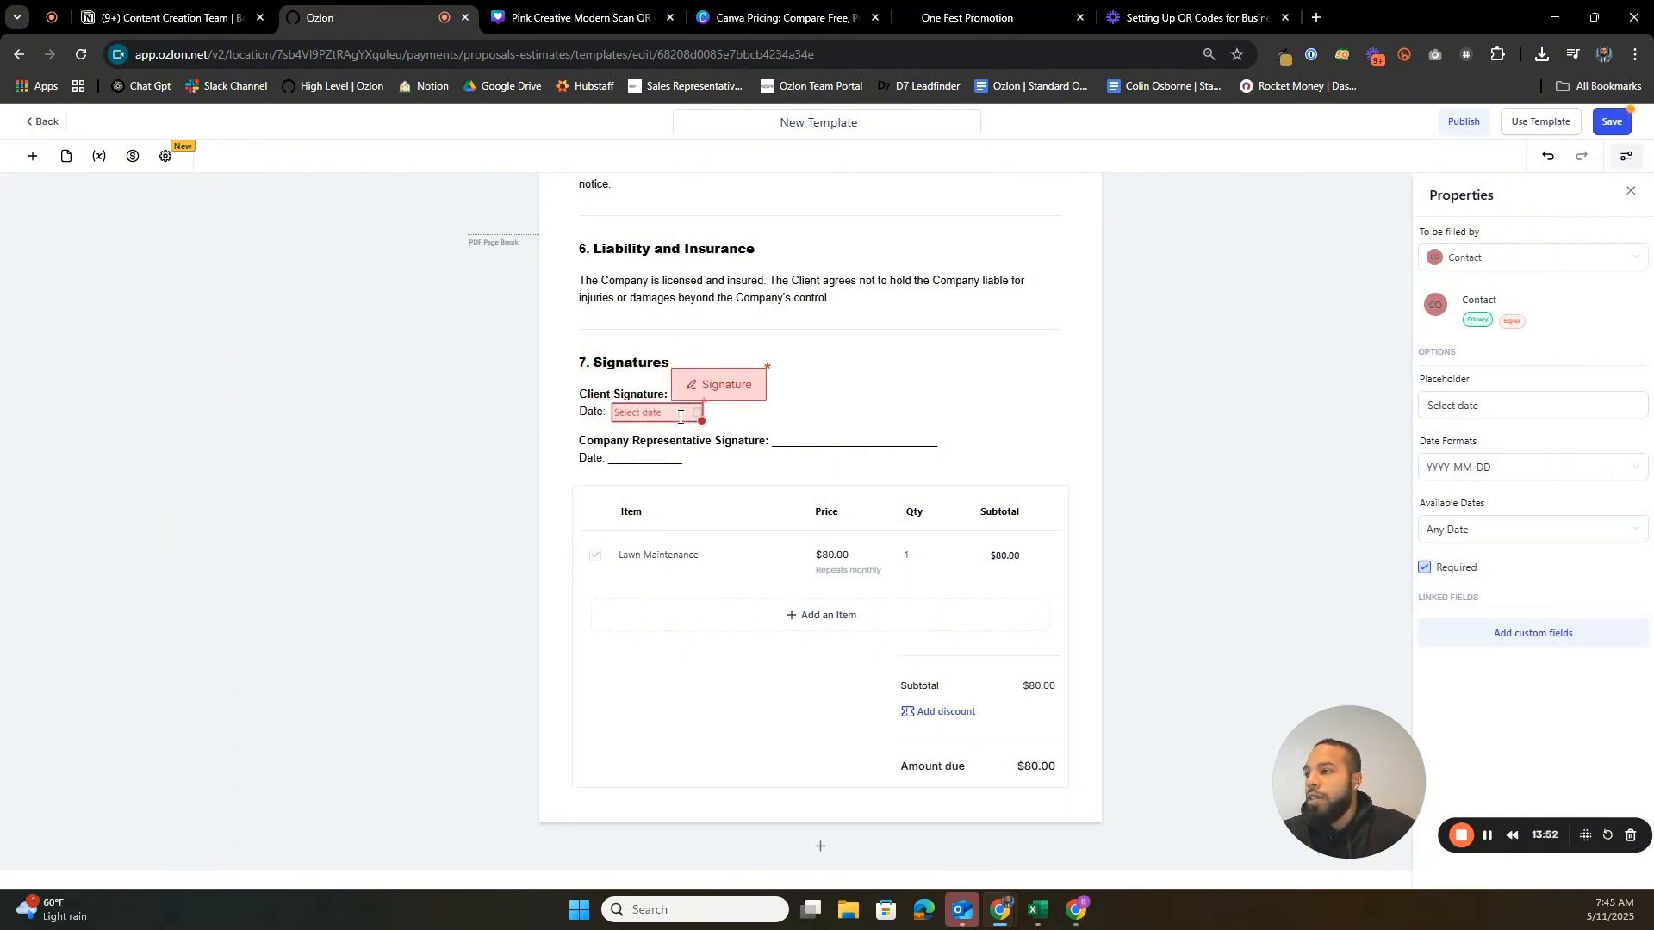
click(921, 420)
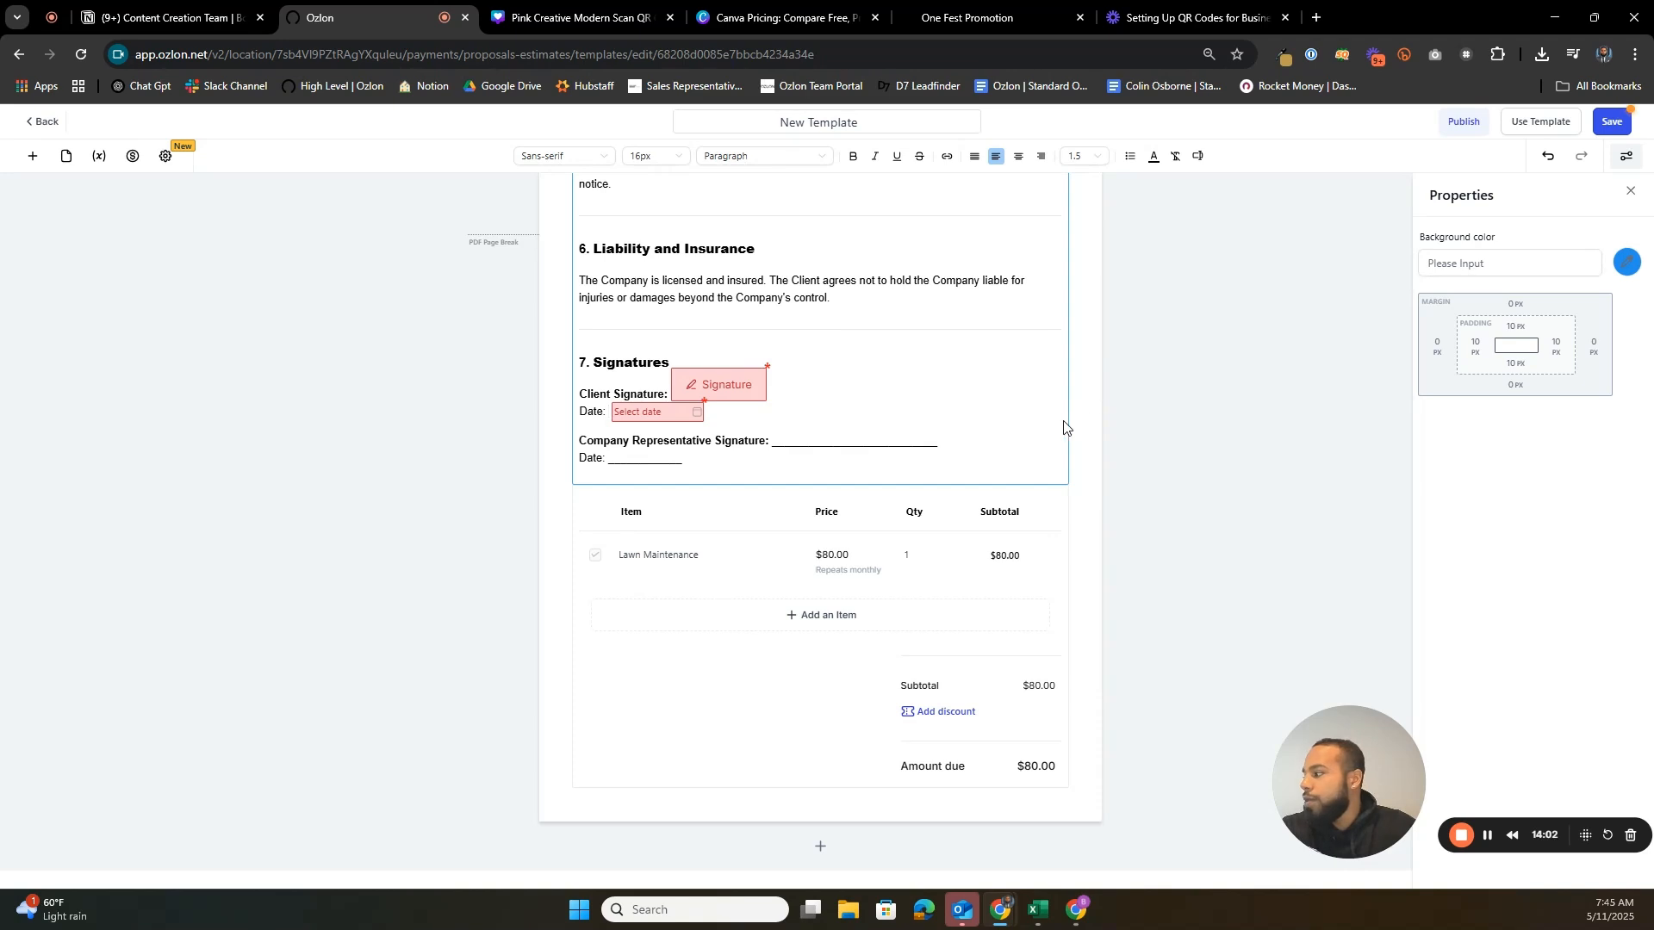
click(1607, 125)
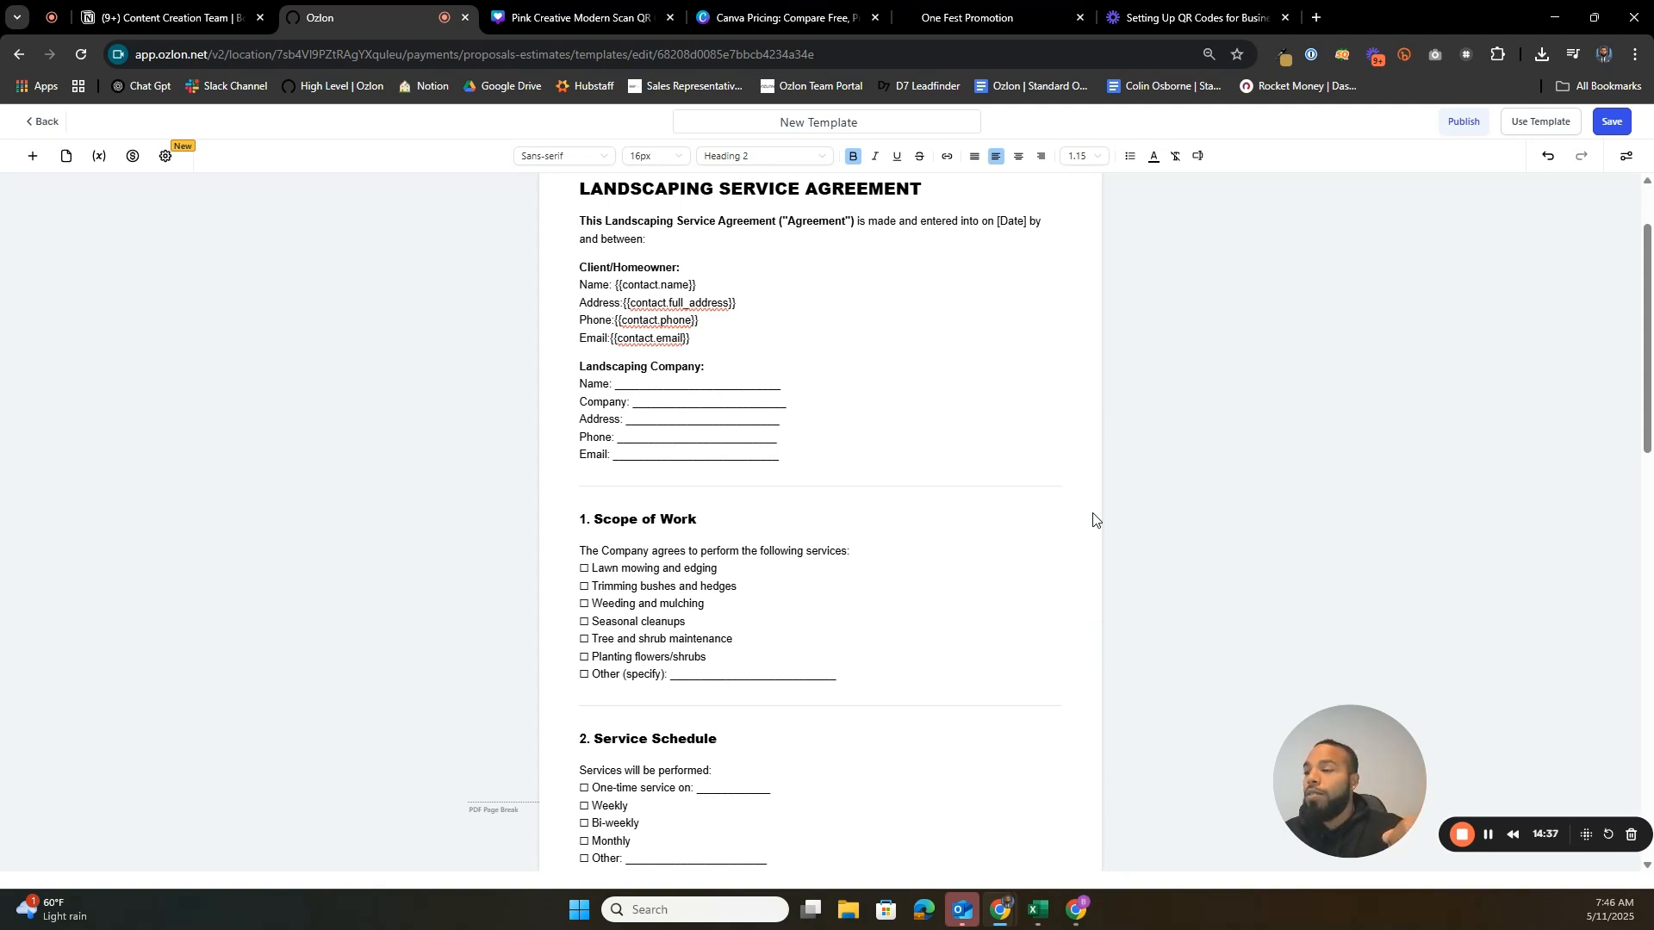
- Create a new document from the saved landscaping agreement template
scroll(727, 439, down, 10)
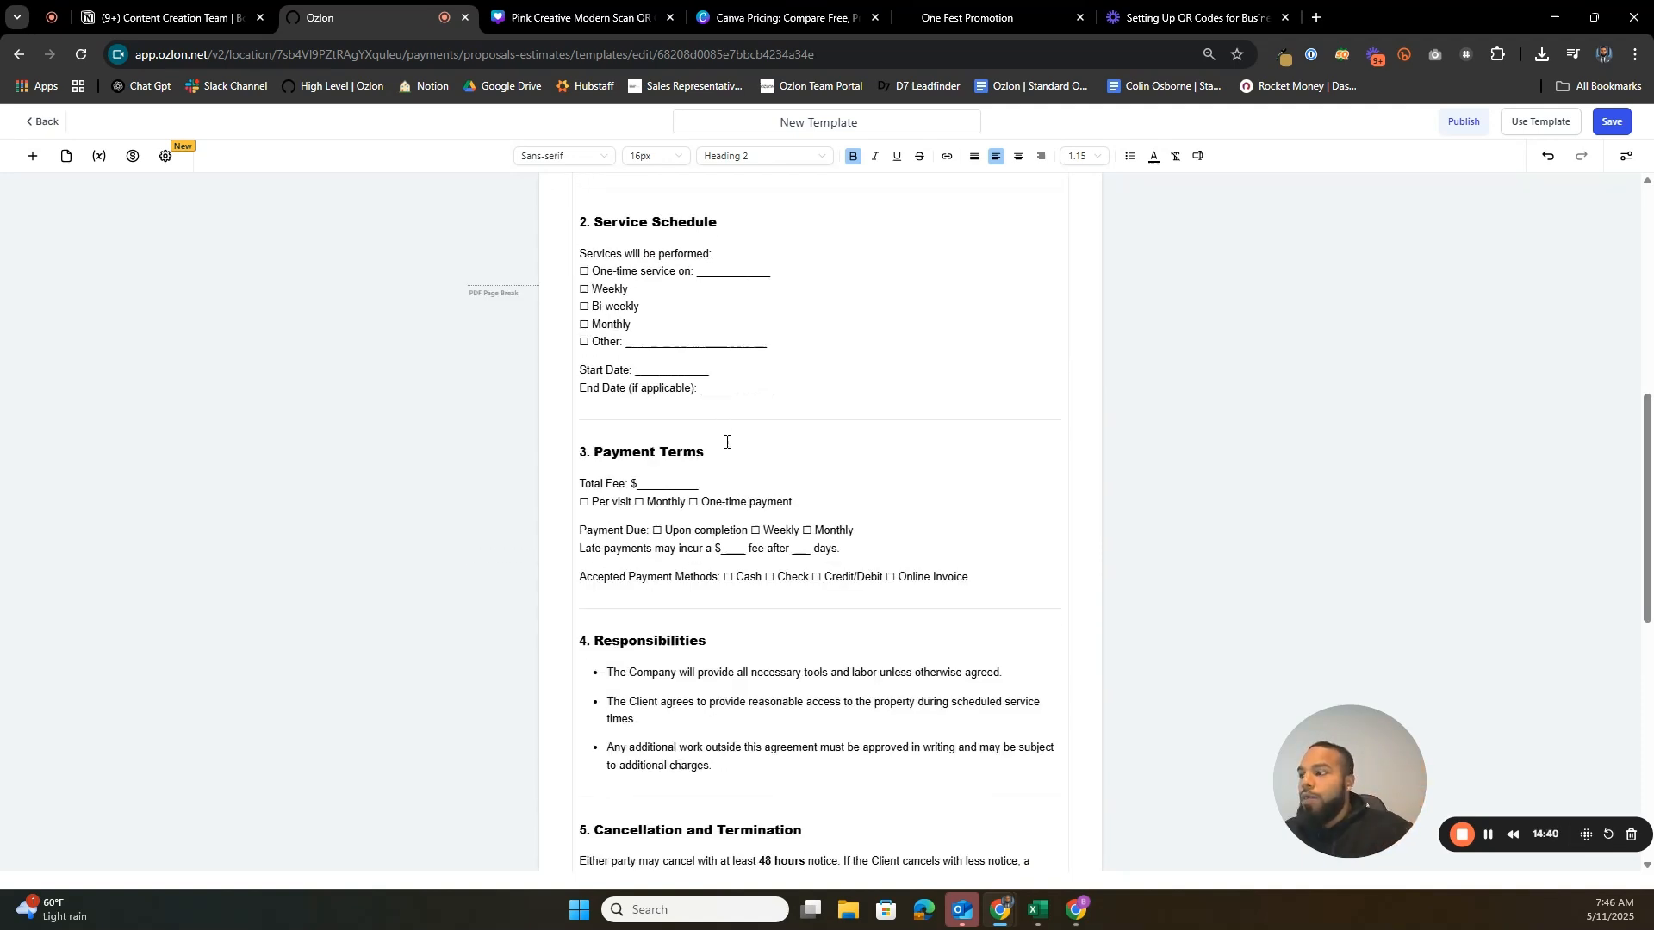
scroll(727, 446, down, 2)
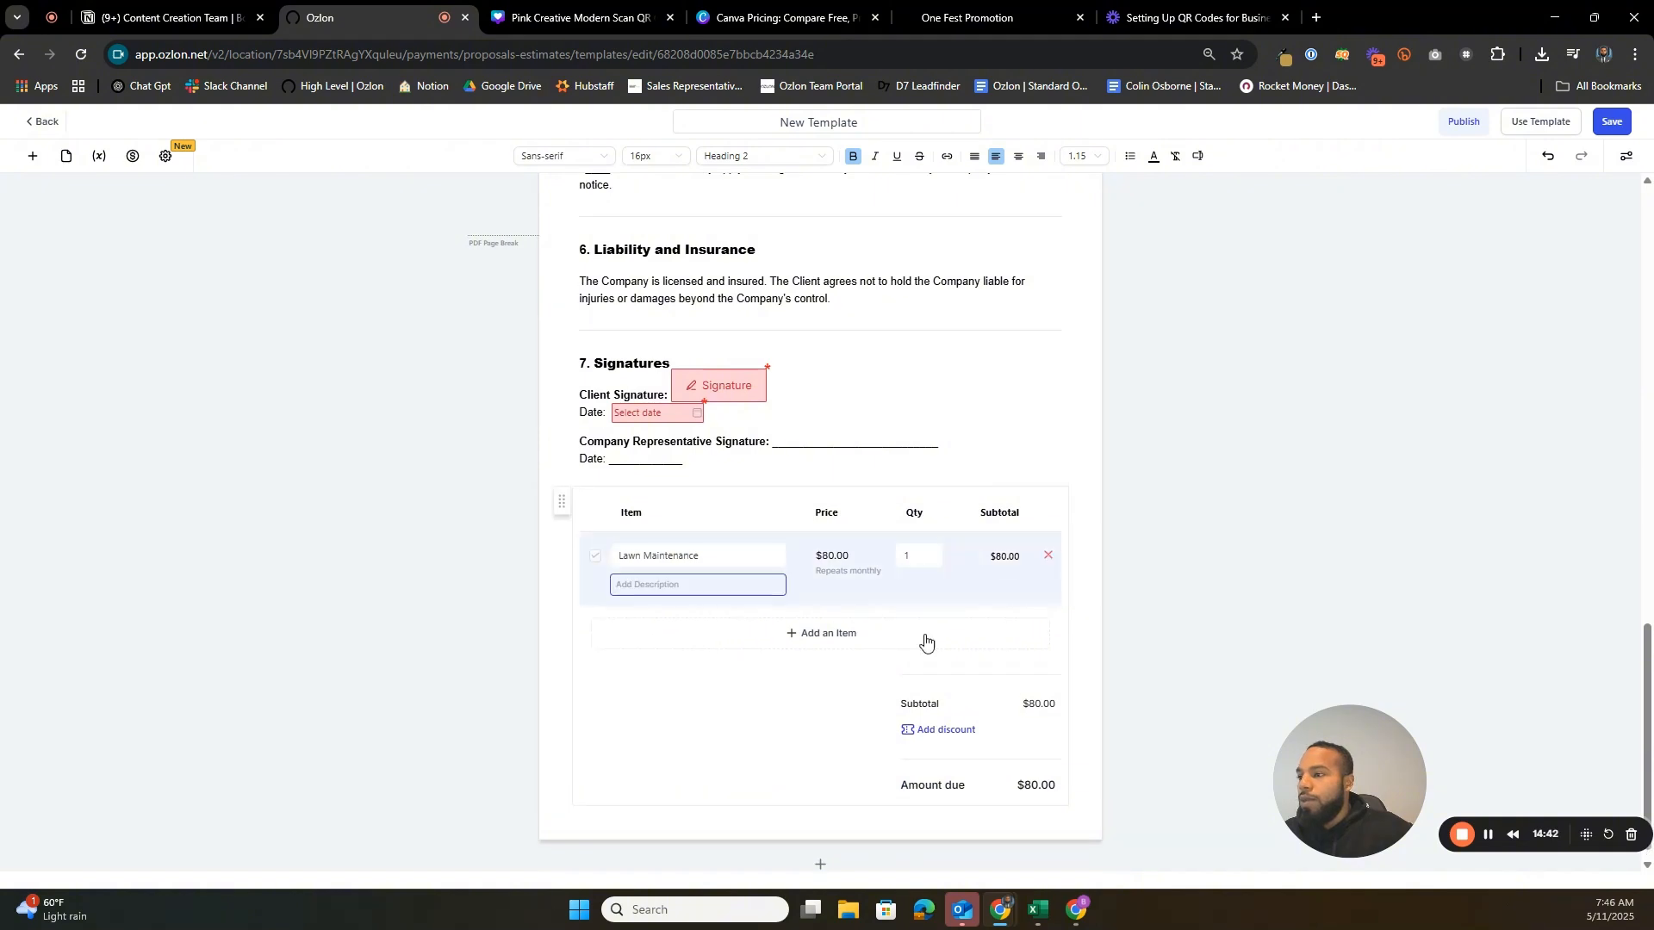
click(1526, 124)
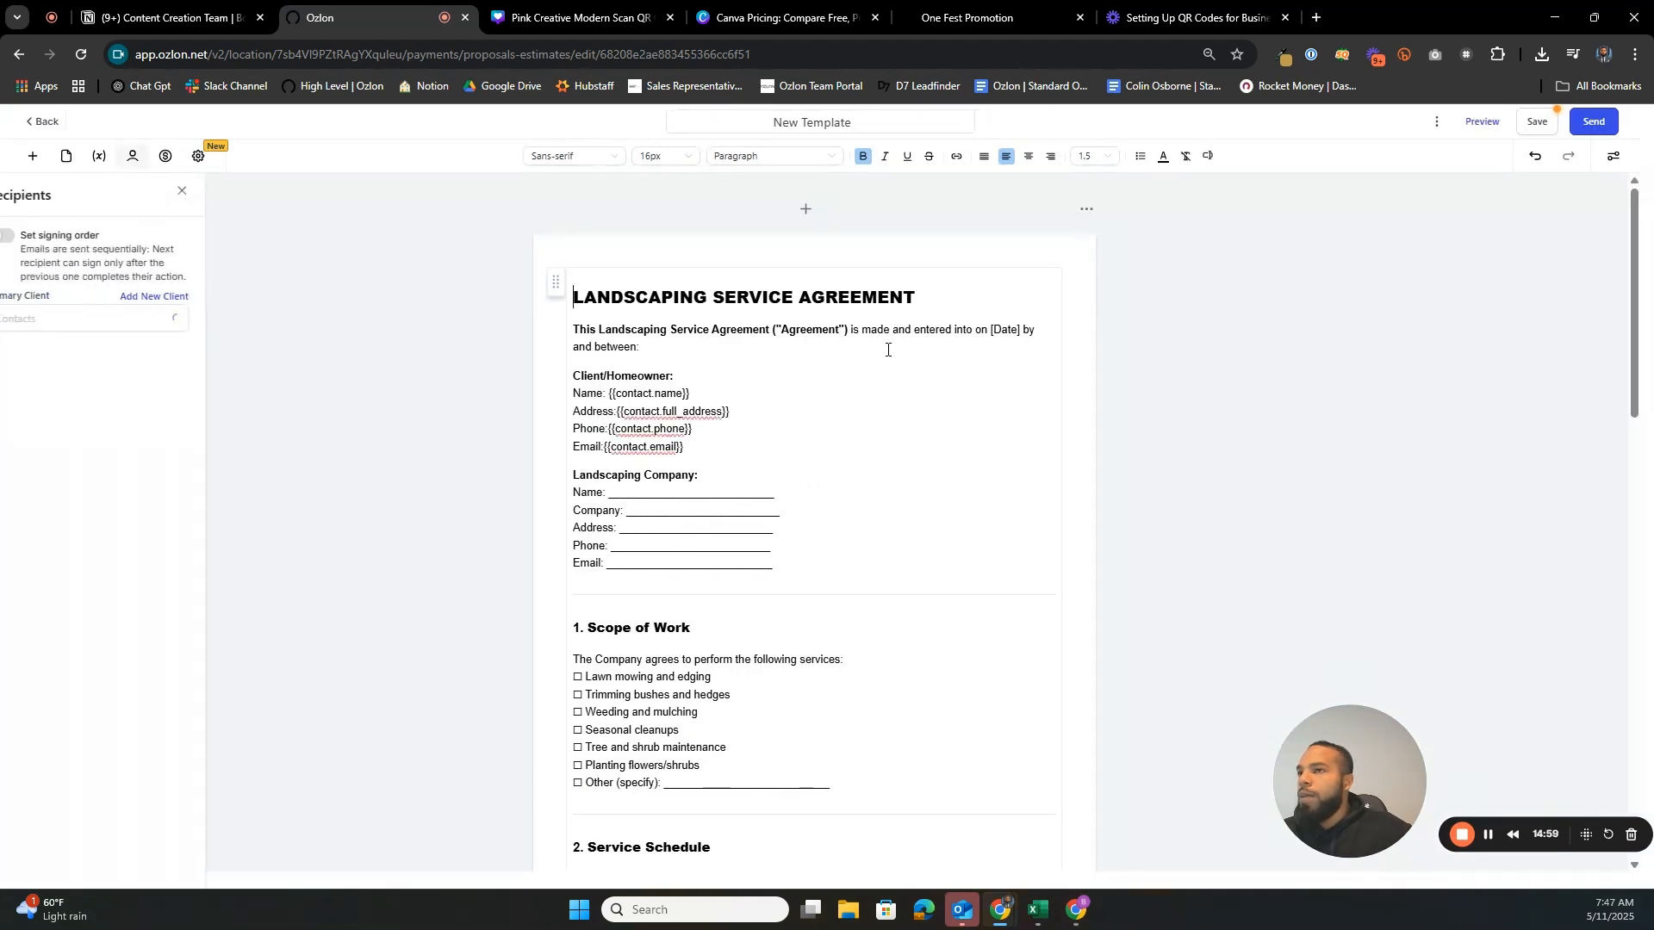
scroll(1092, 324, down, 3)
- Preview the document and check the client details, the signature and date fields, and the product list
click(1480, 123)
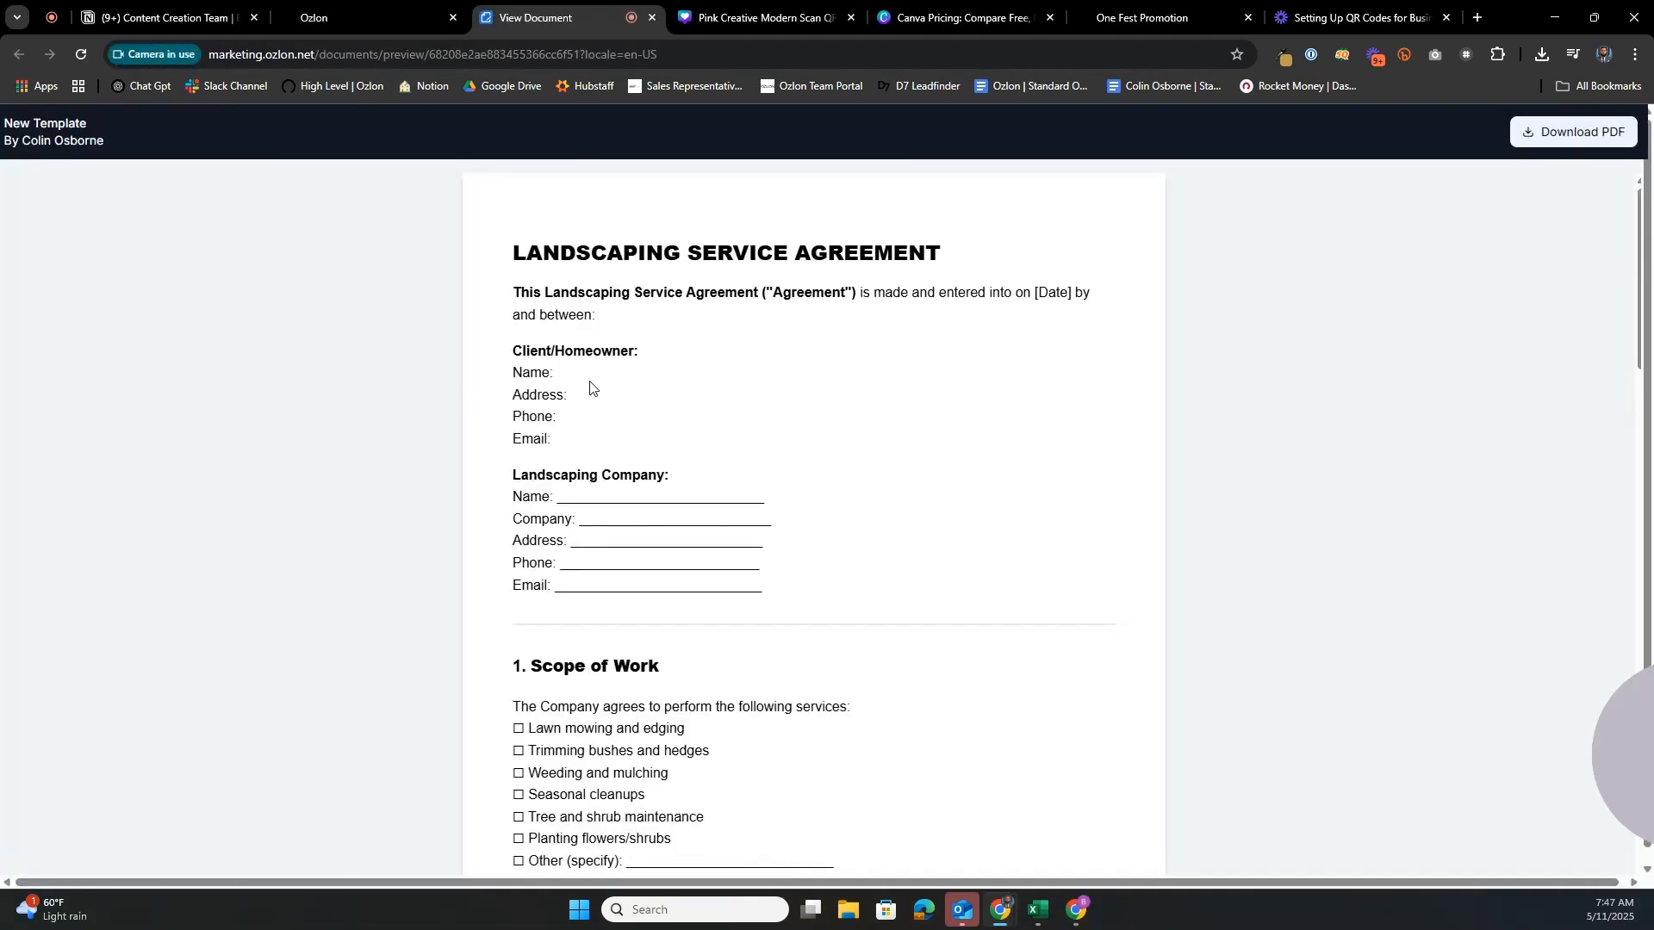
scroll(591, 375, down, 20)
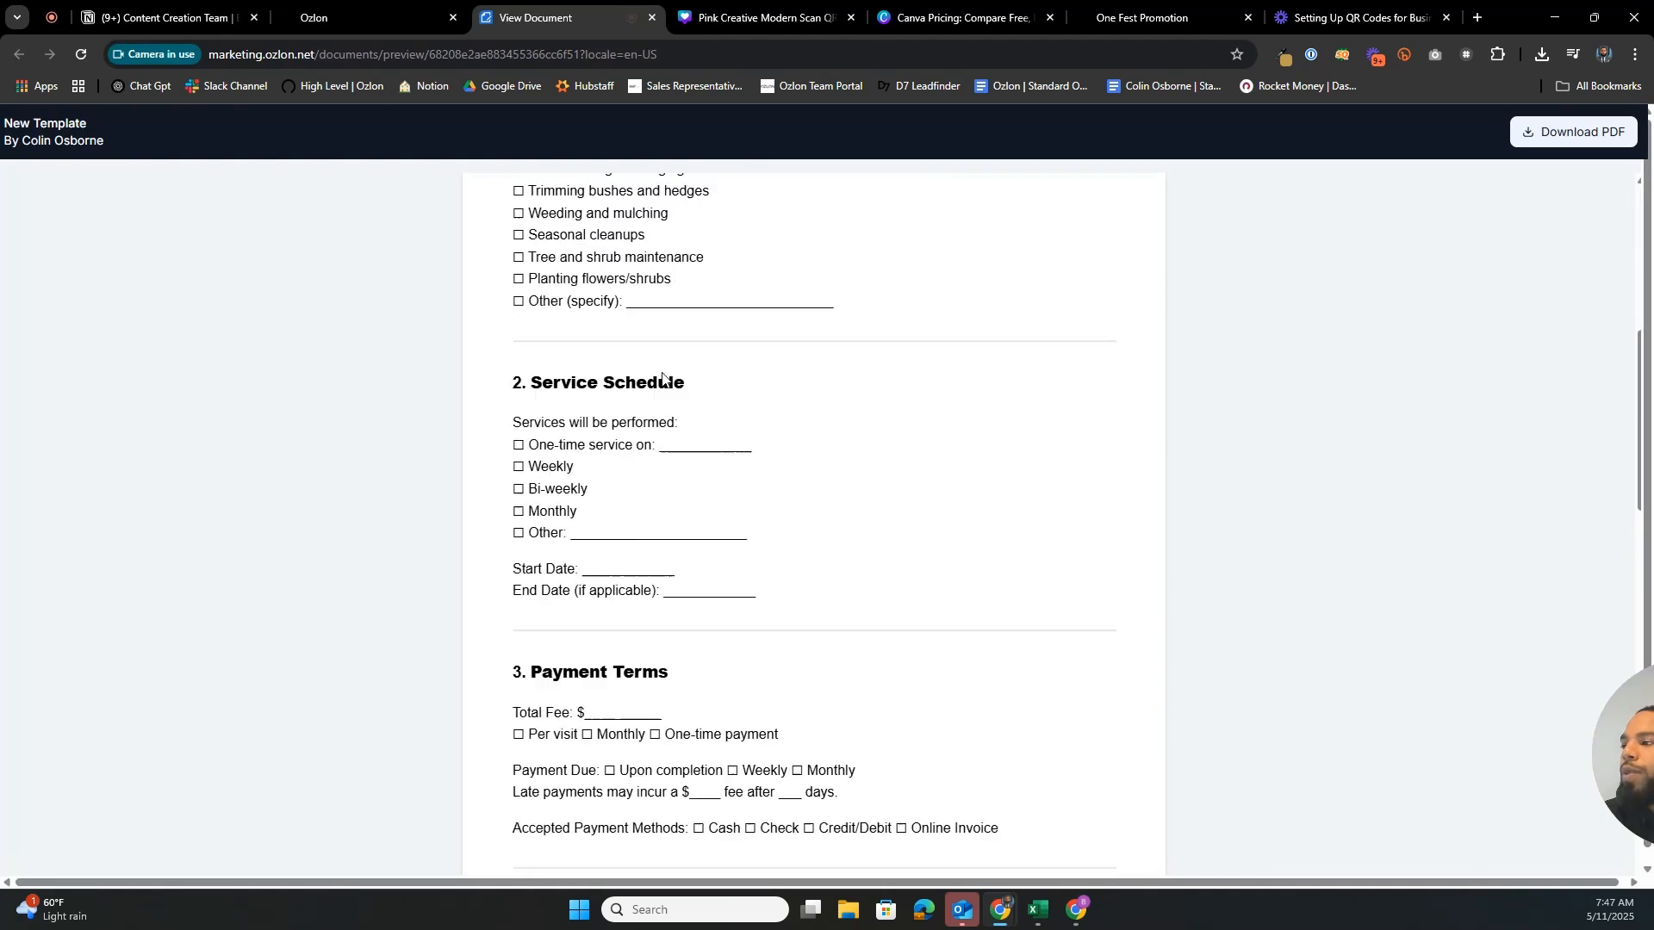
scroll(686, 391, up, 3)
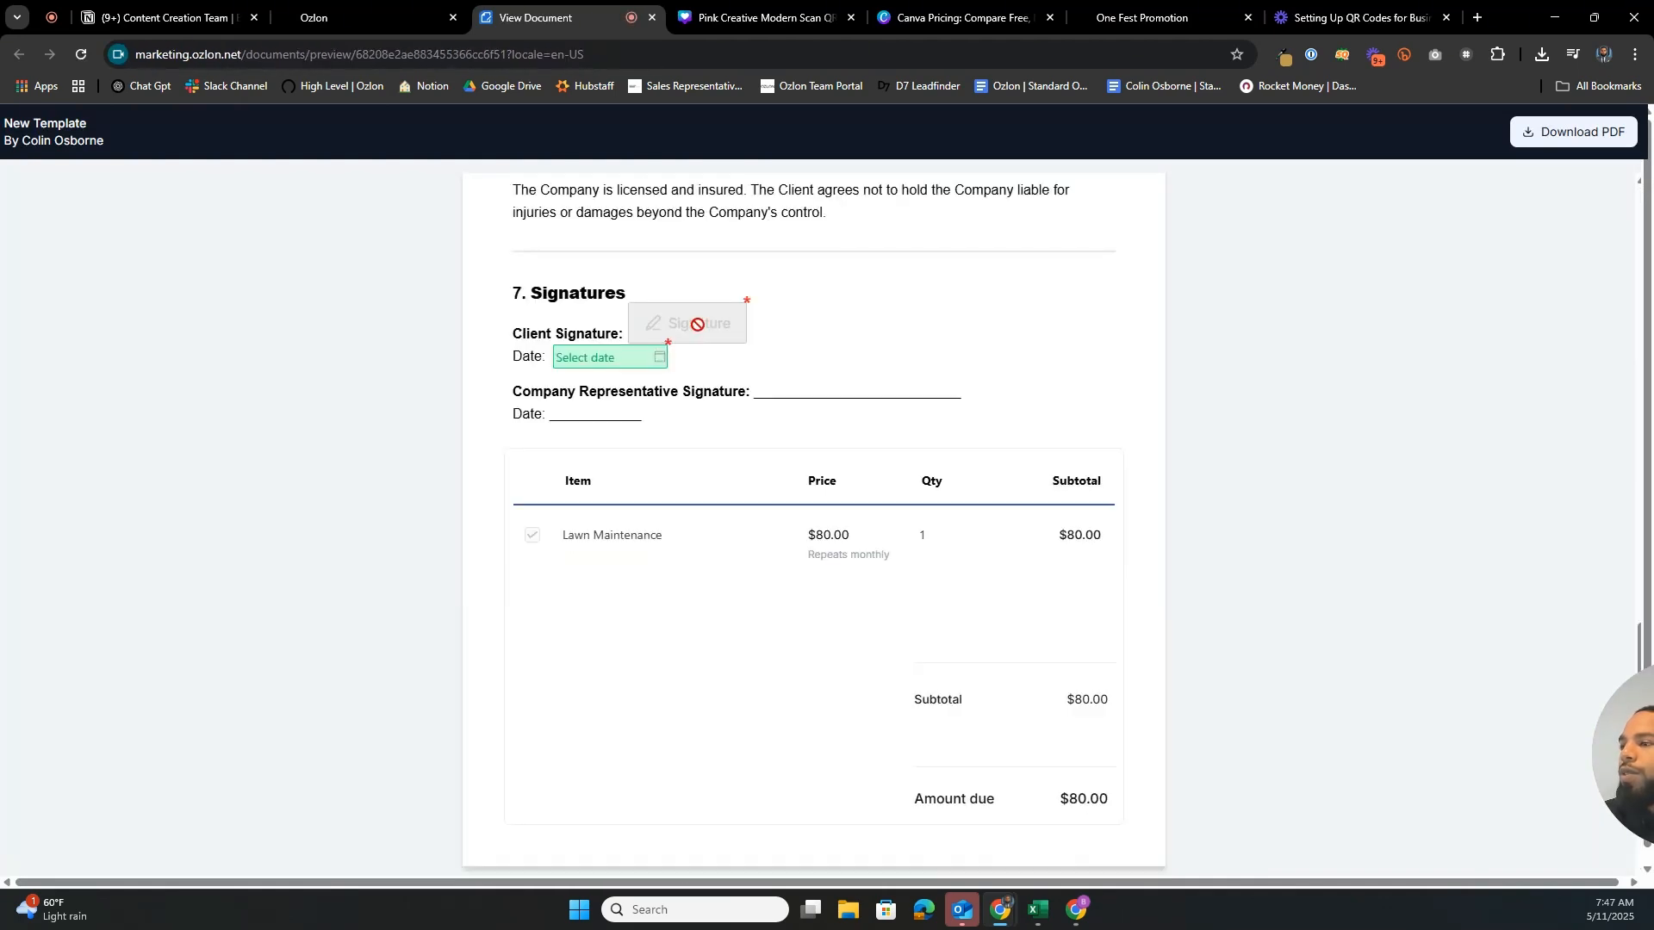
scroll(896, 492, down, 2)
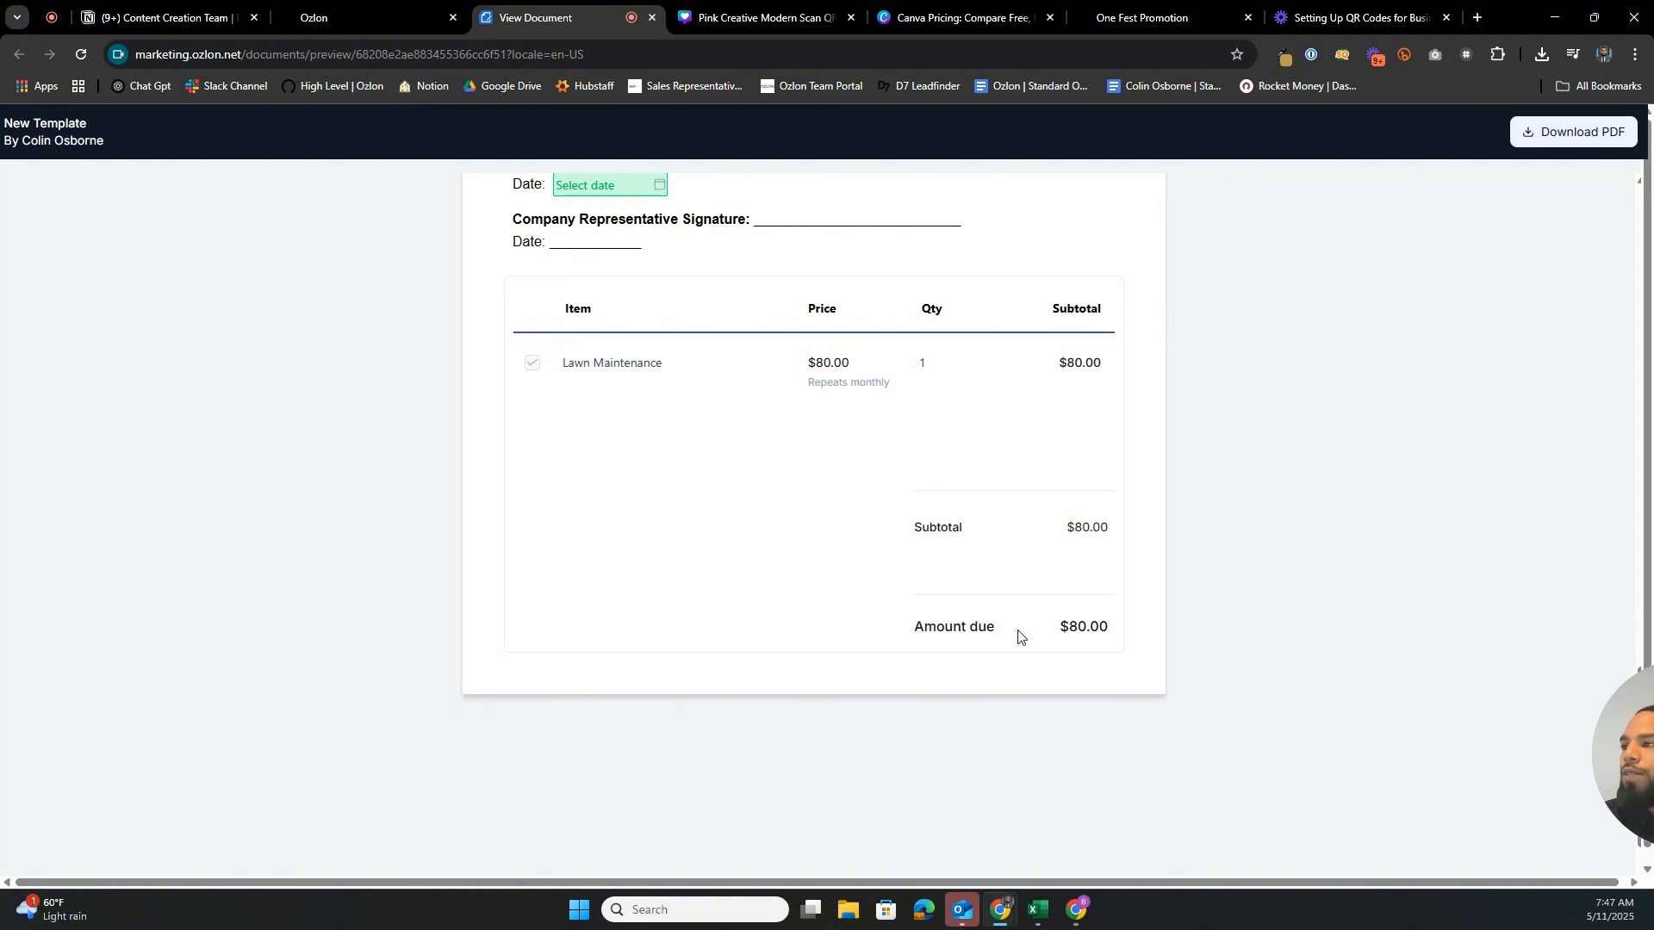
scroll(888, 555, up, 1)
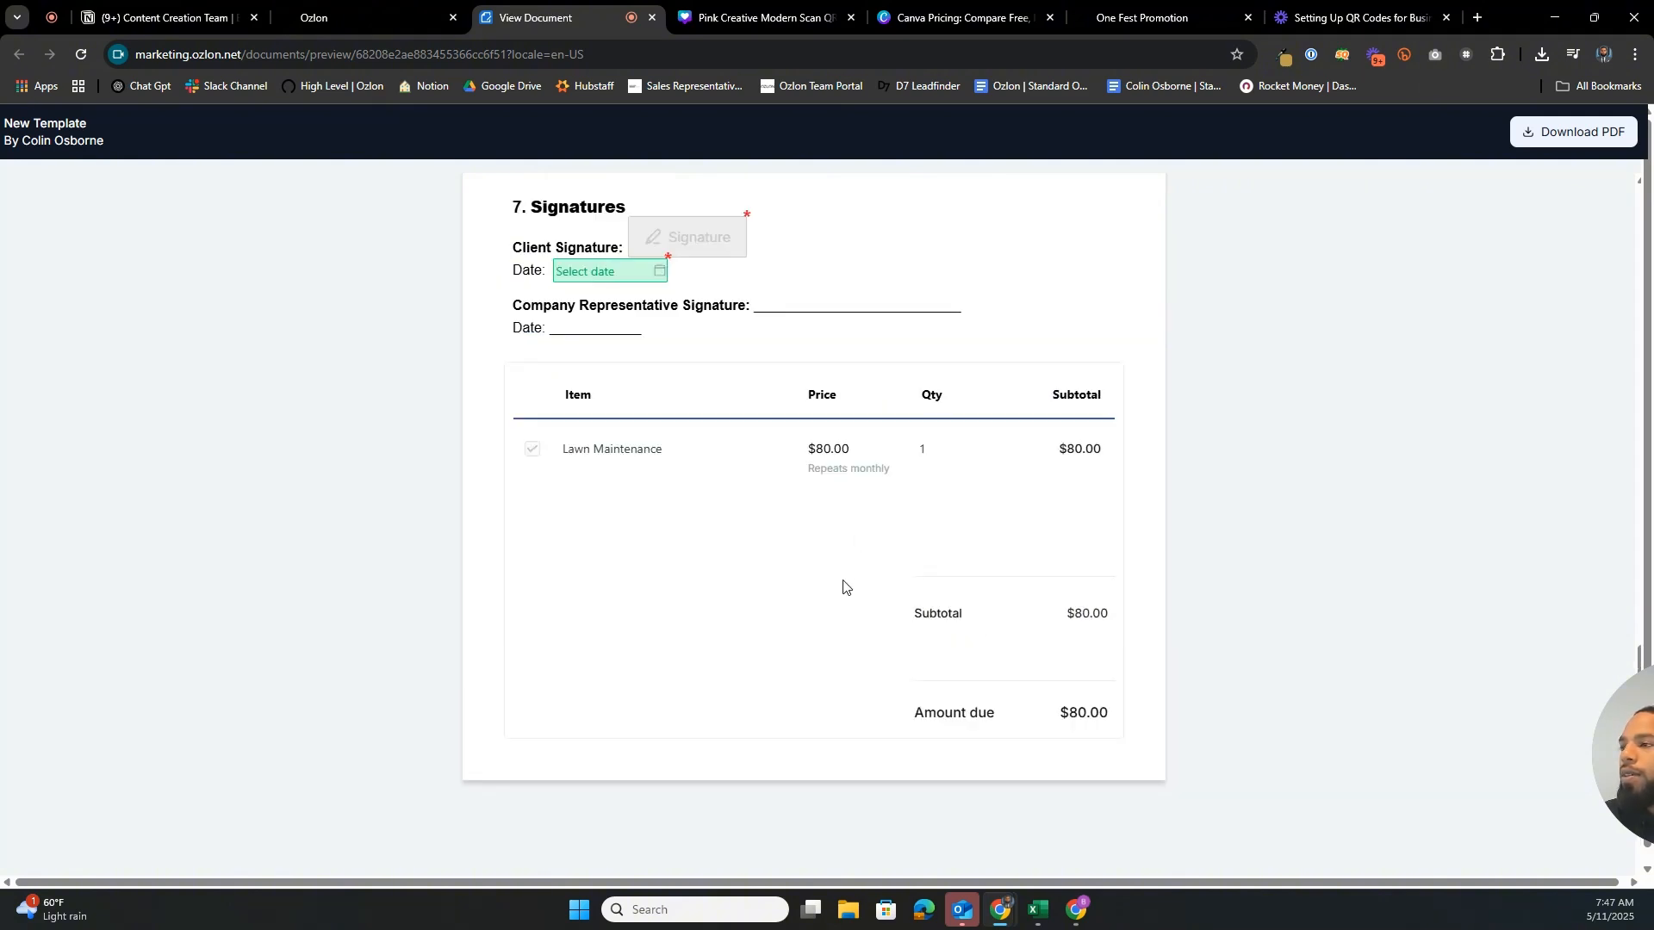
scroll(894, 504, up, 14)
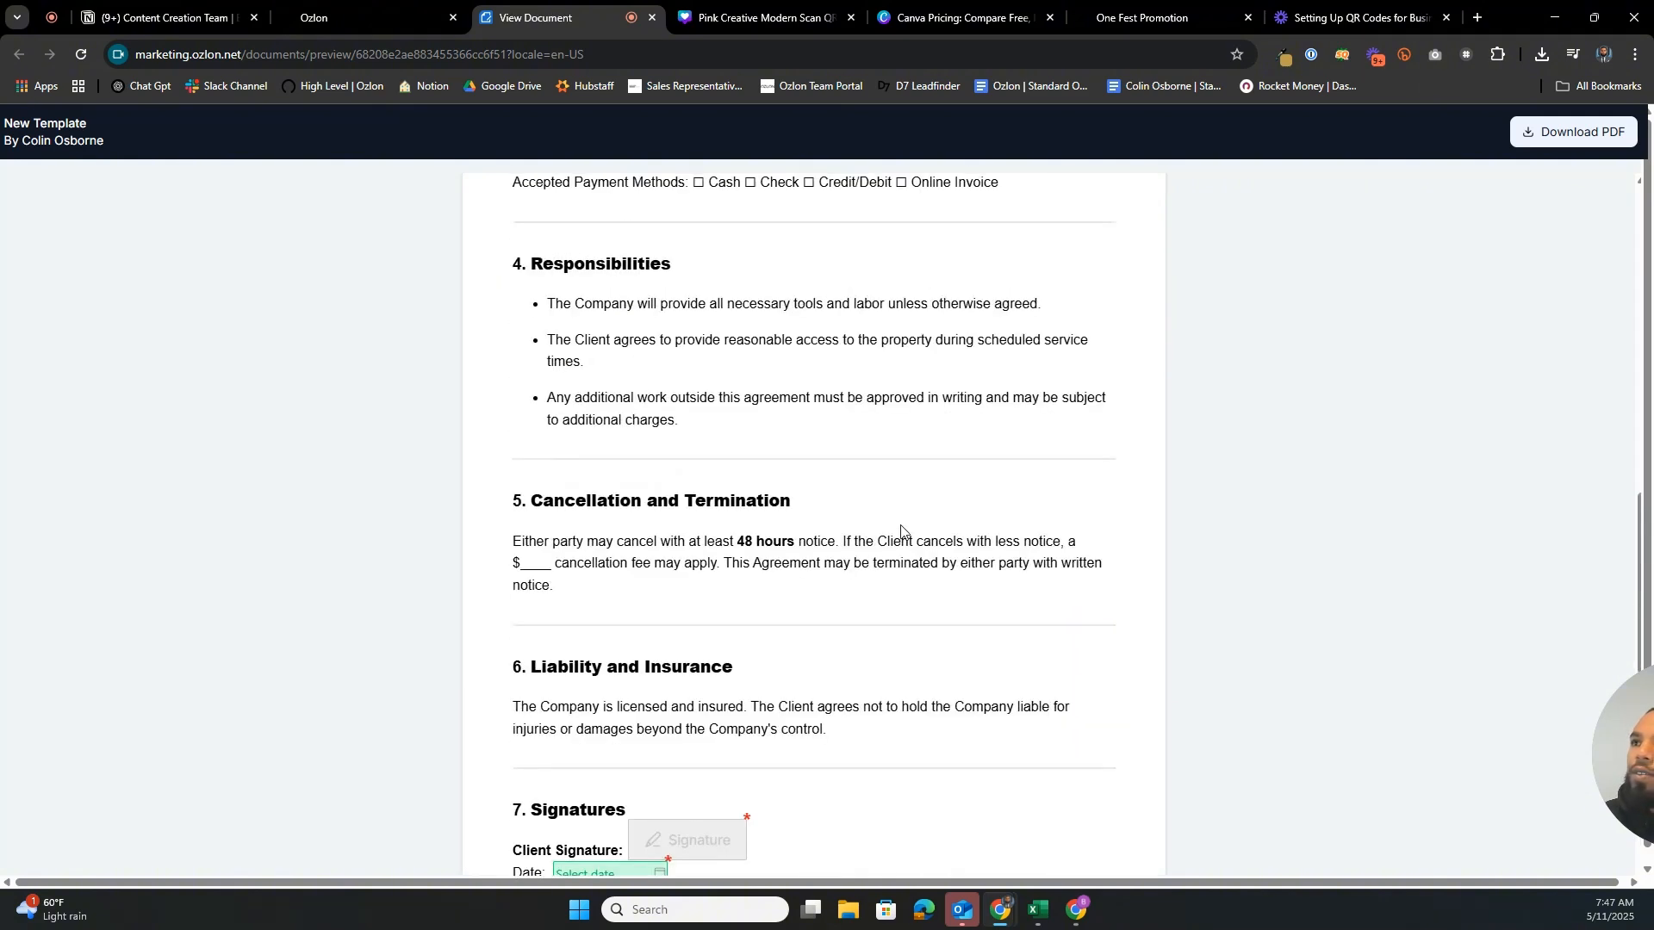
scroll(894, 520, up, 7)
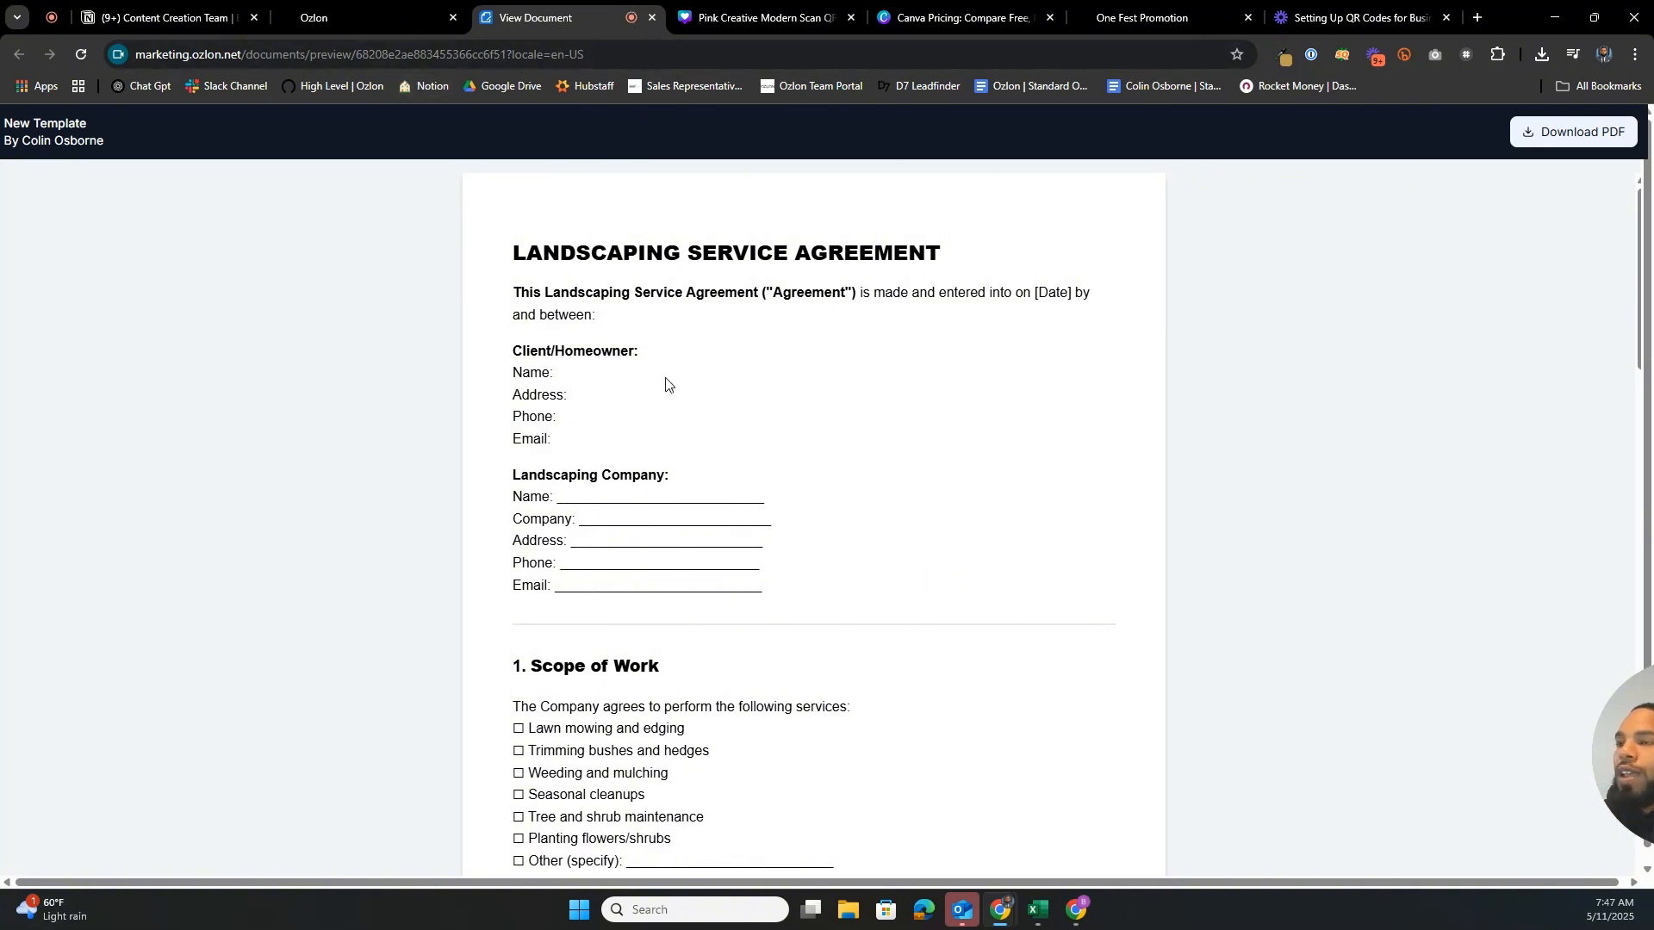
- Leave the document editor and open the Order Form step's products in the $1097 funnel of the Buy Funnels folder
click(377, 18)
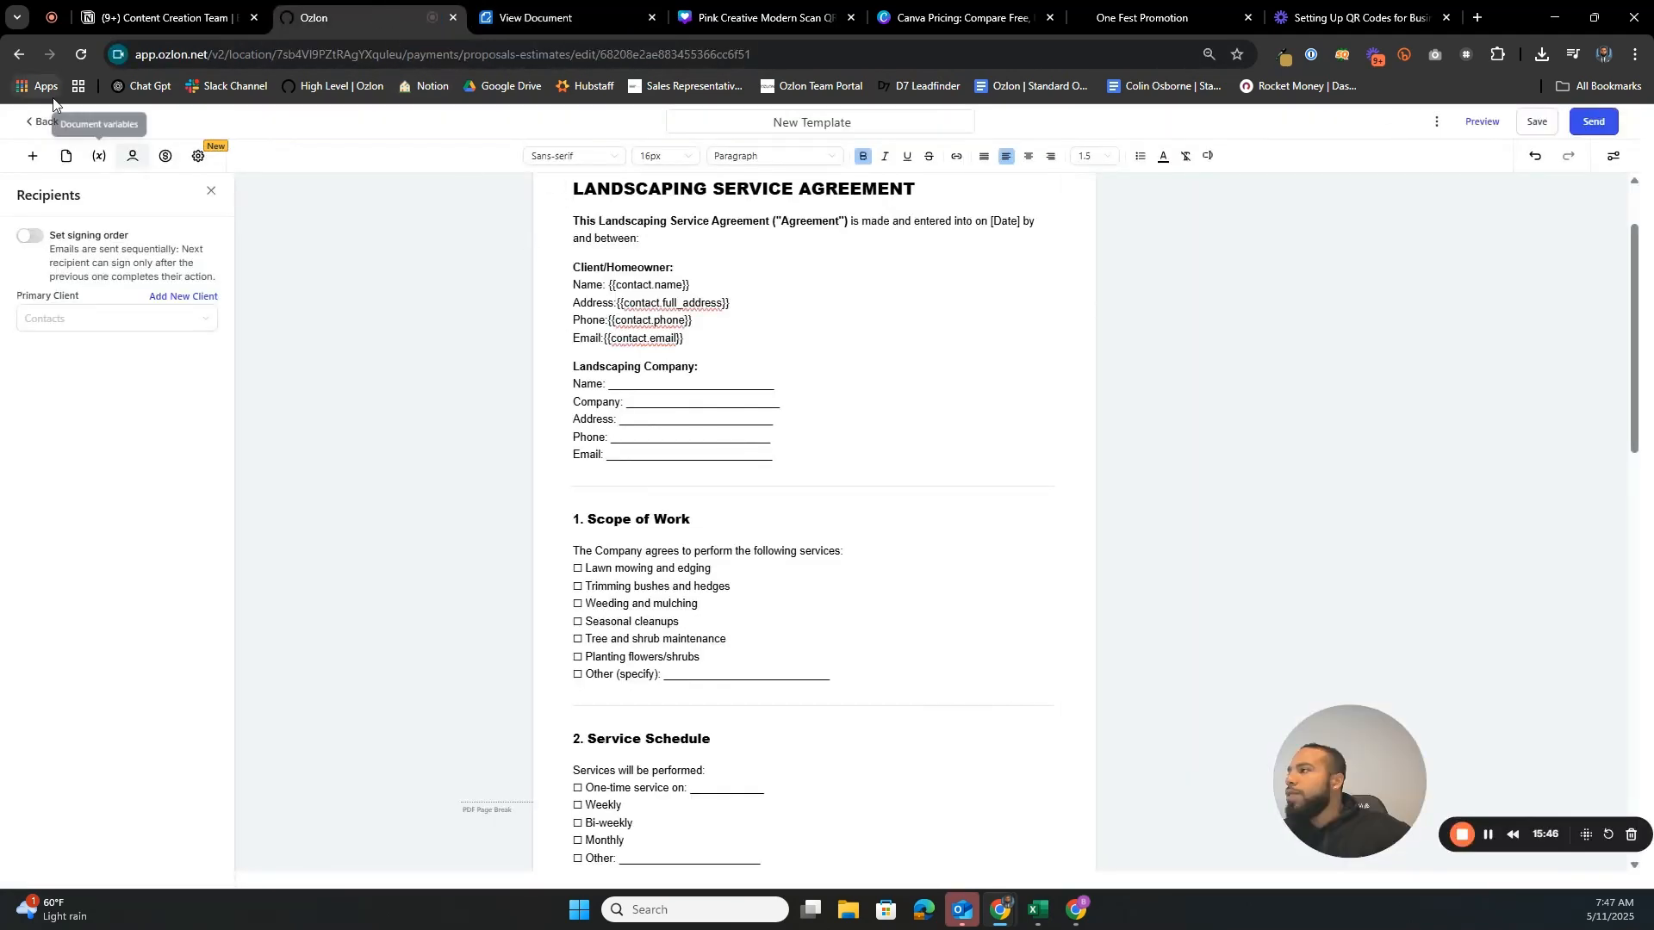
click(43, 129)
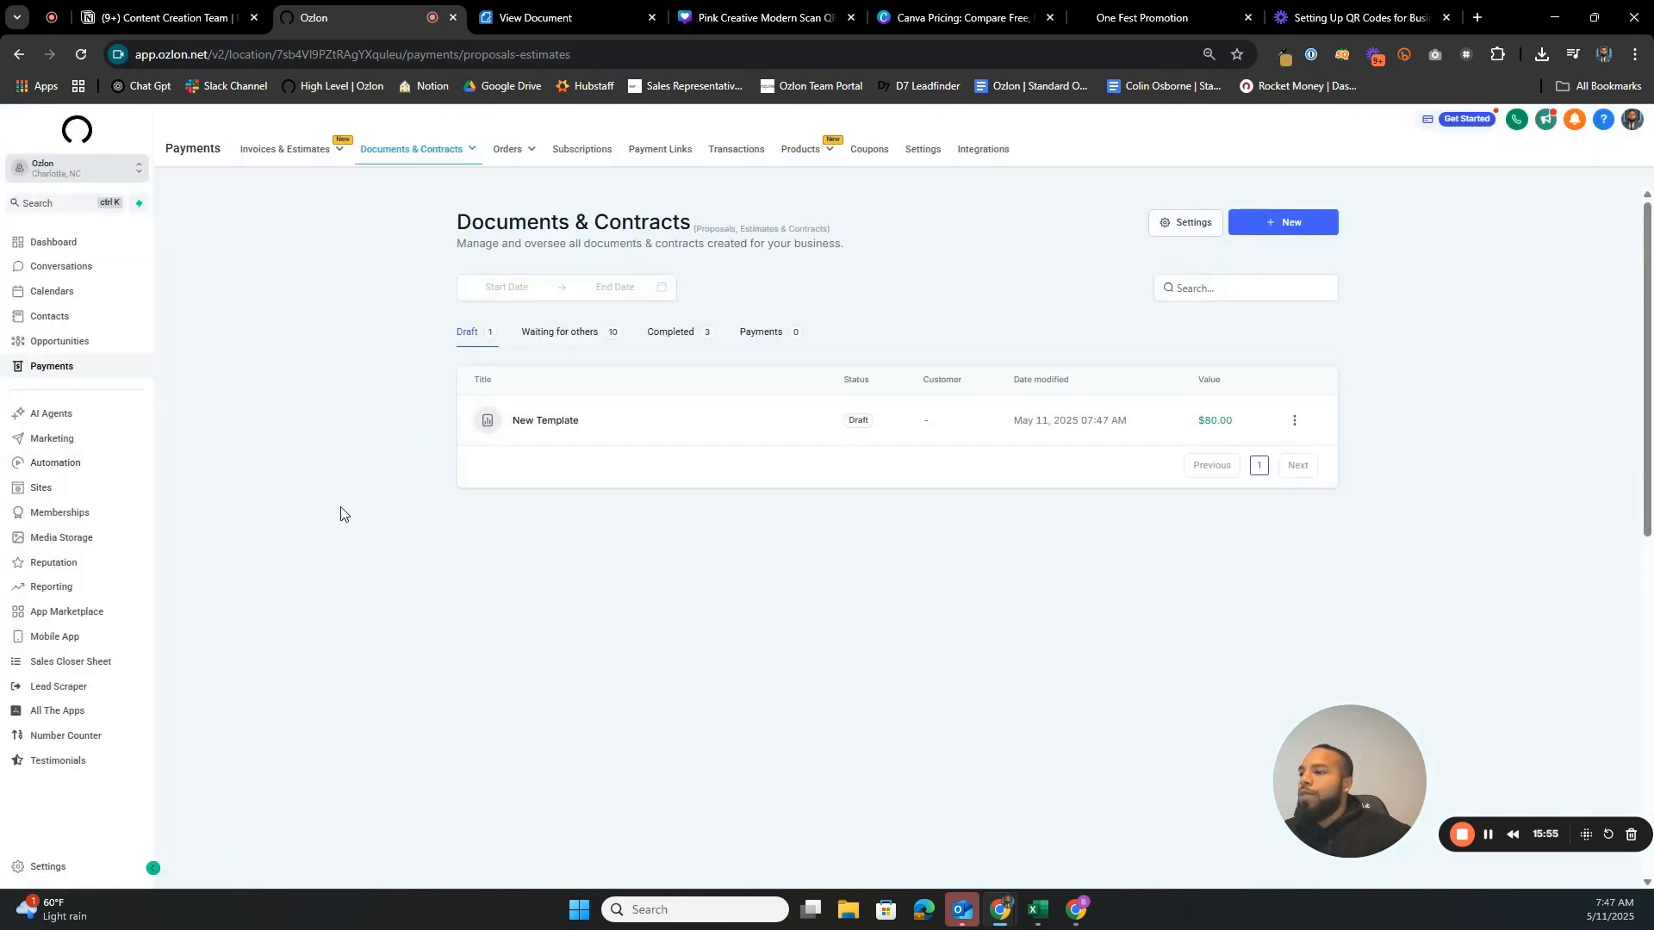
click(51, 495)
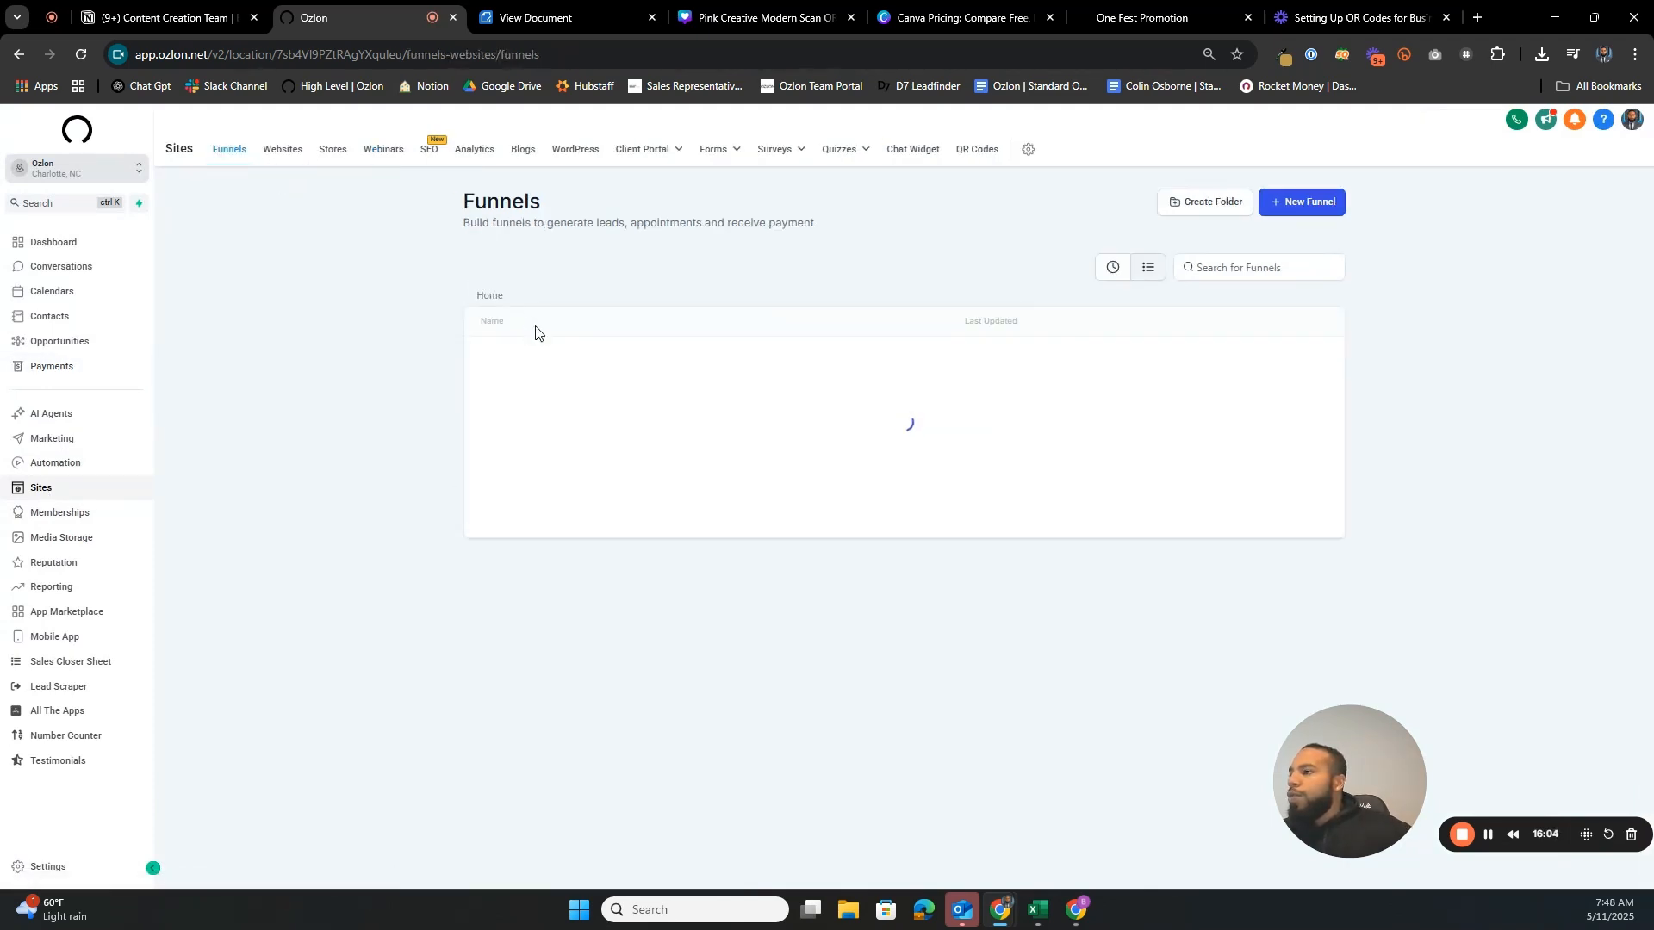
click(527, 360)
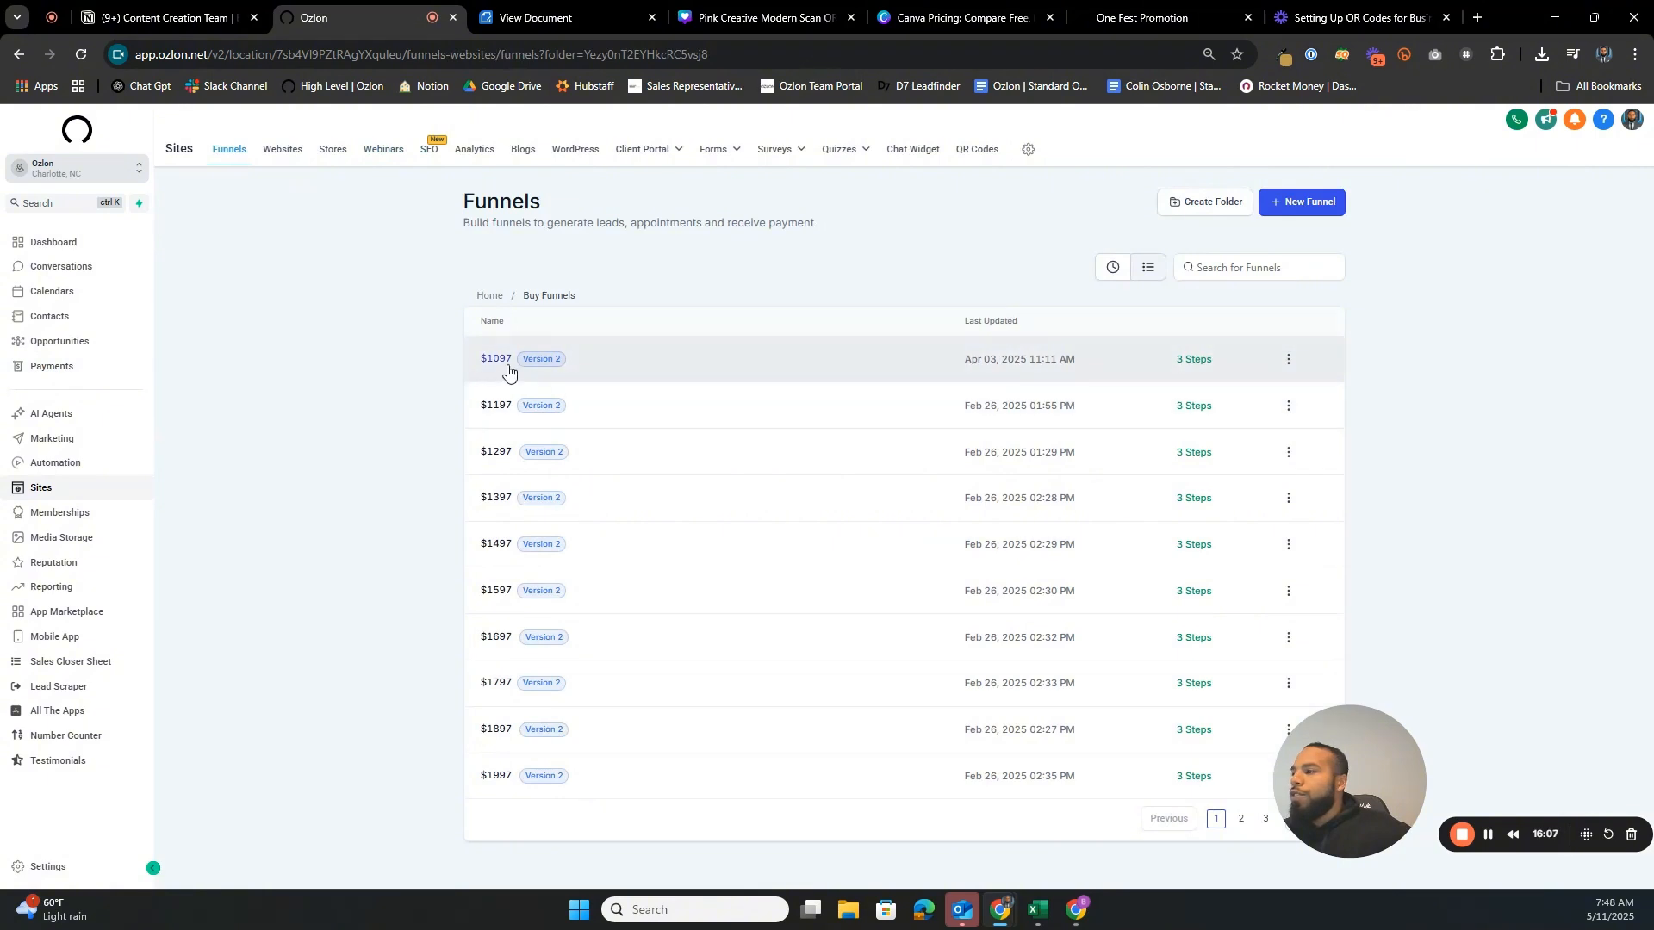
click(496, 360)
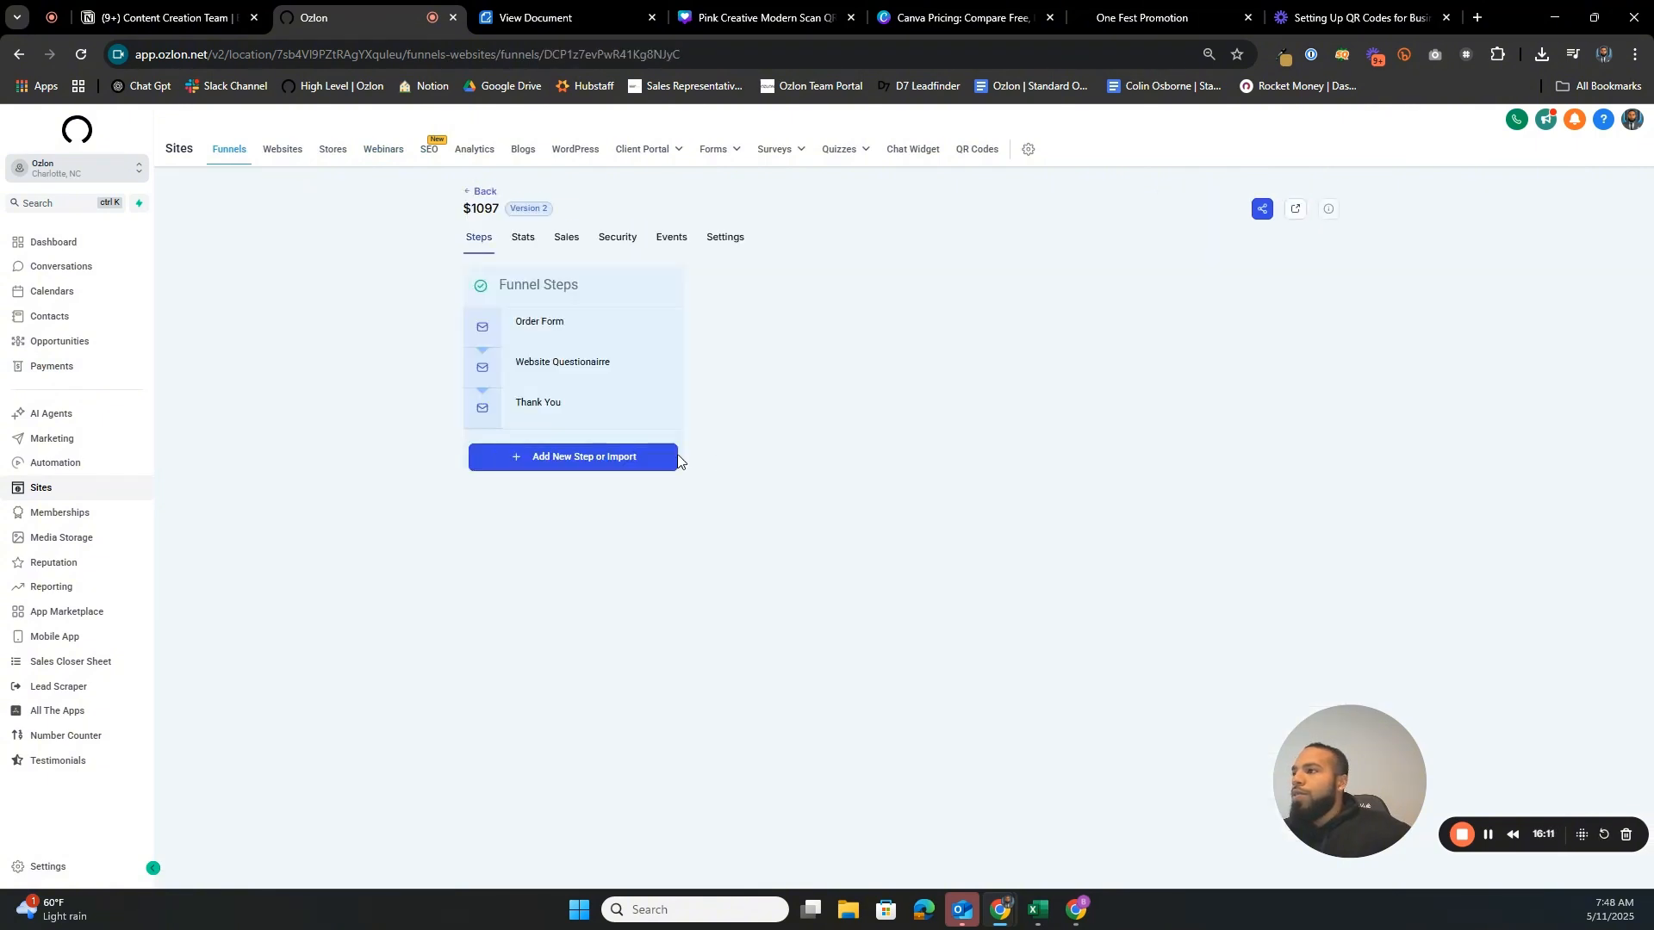
click(1236, 296)
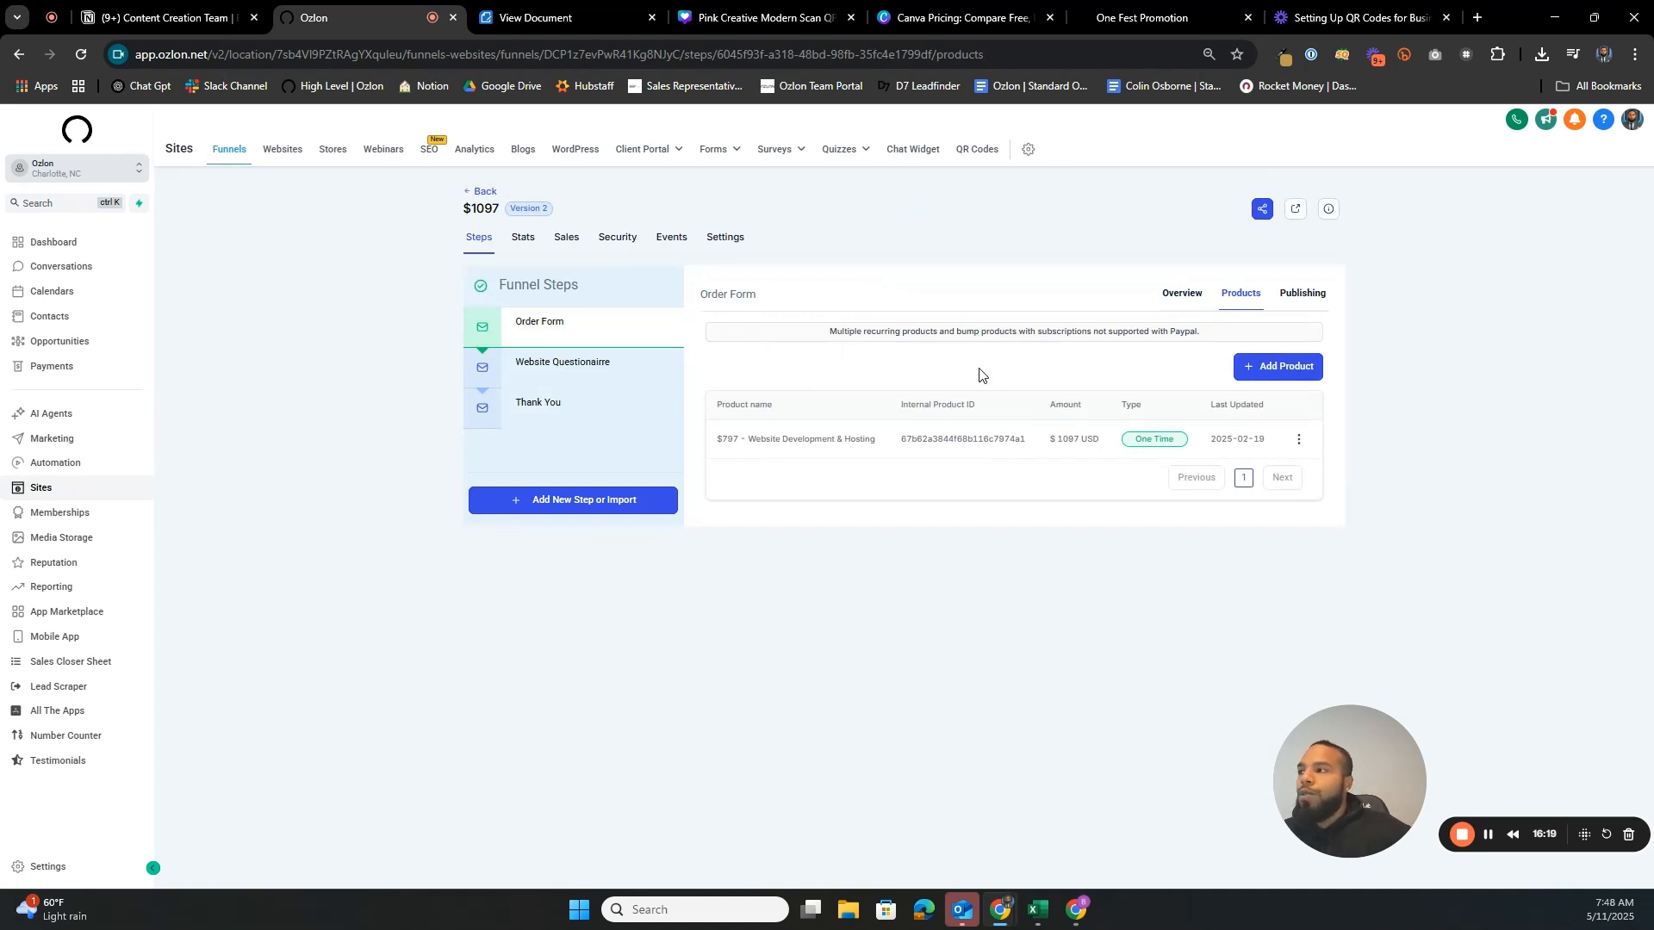
click(1278, 367)
click(1084, 421)
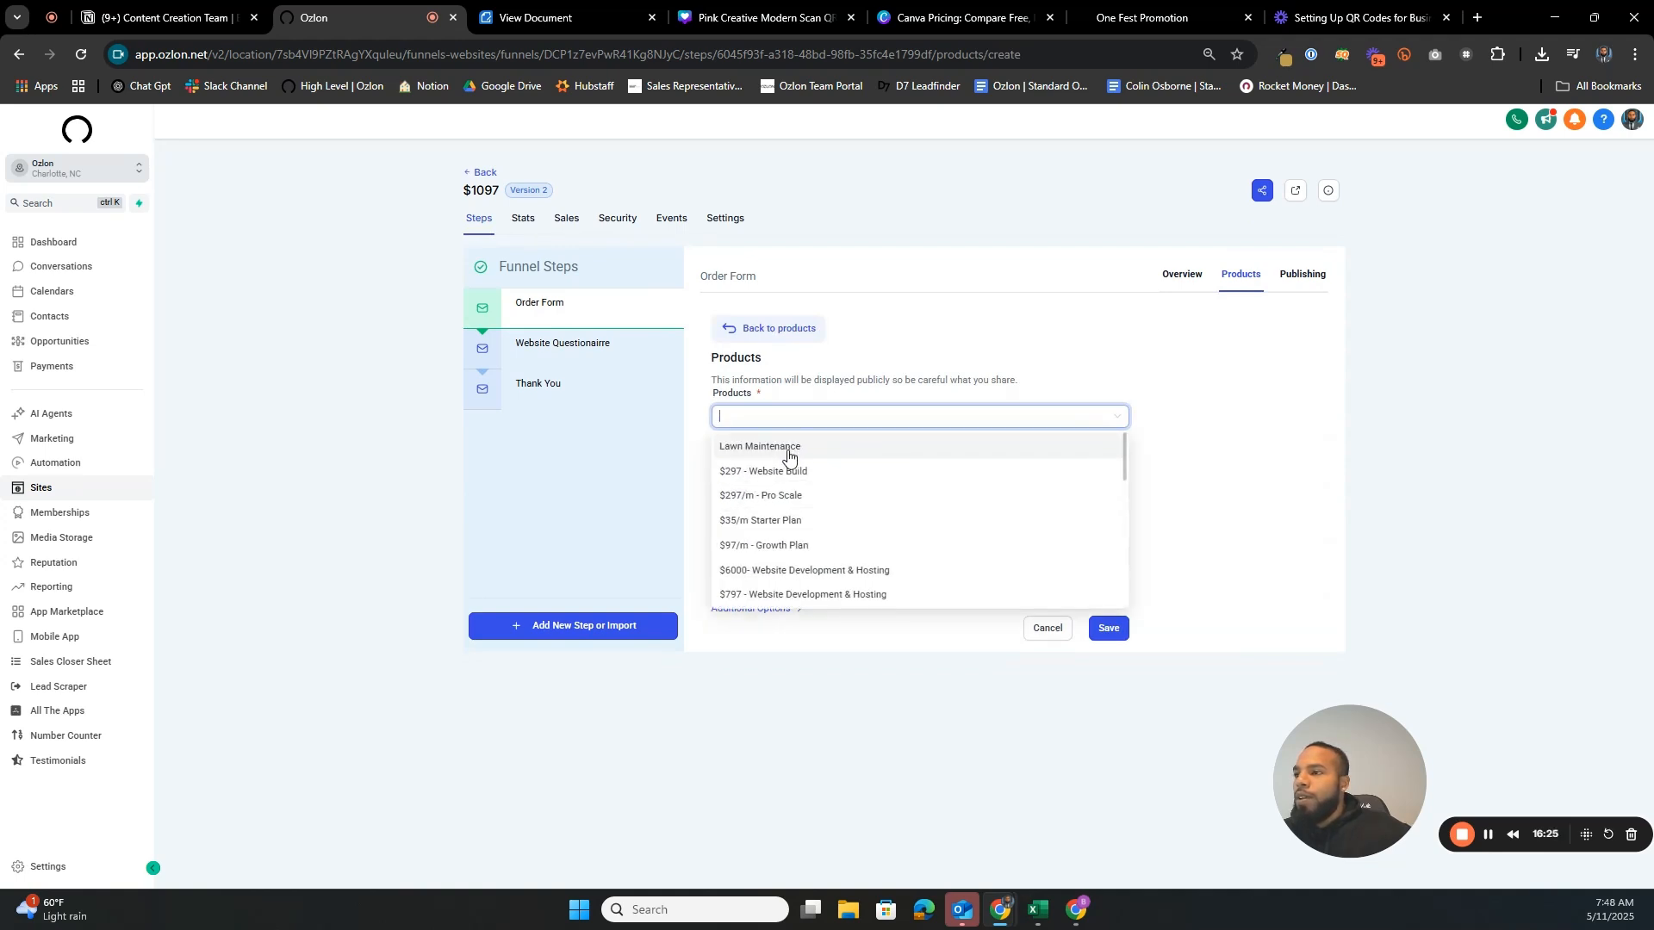
click(1210, 401)
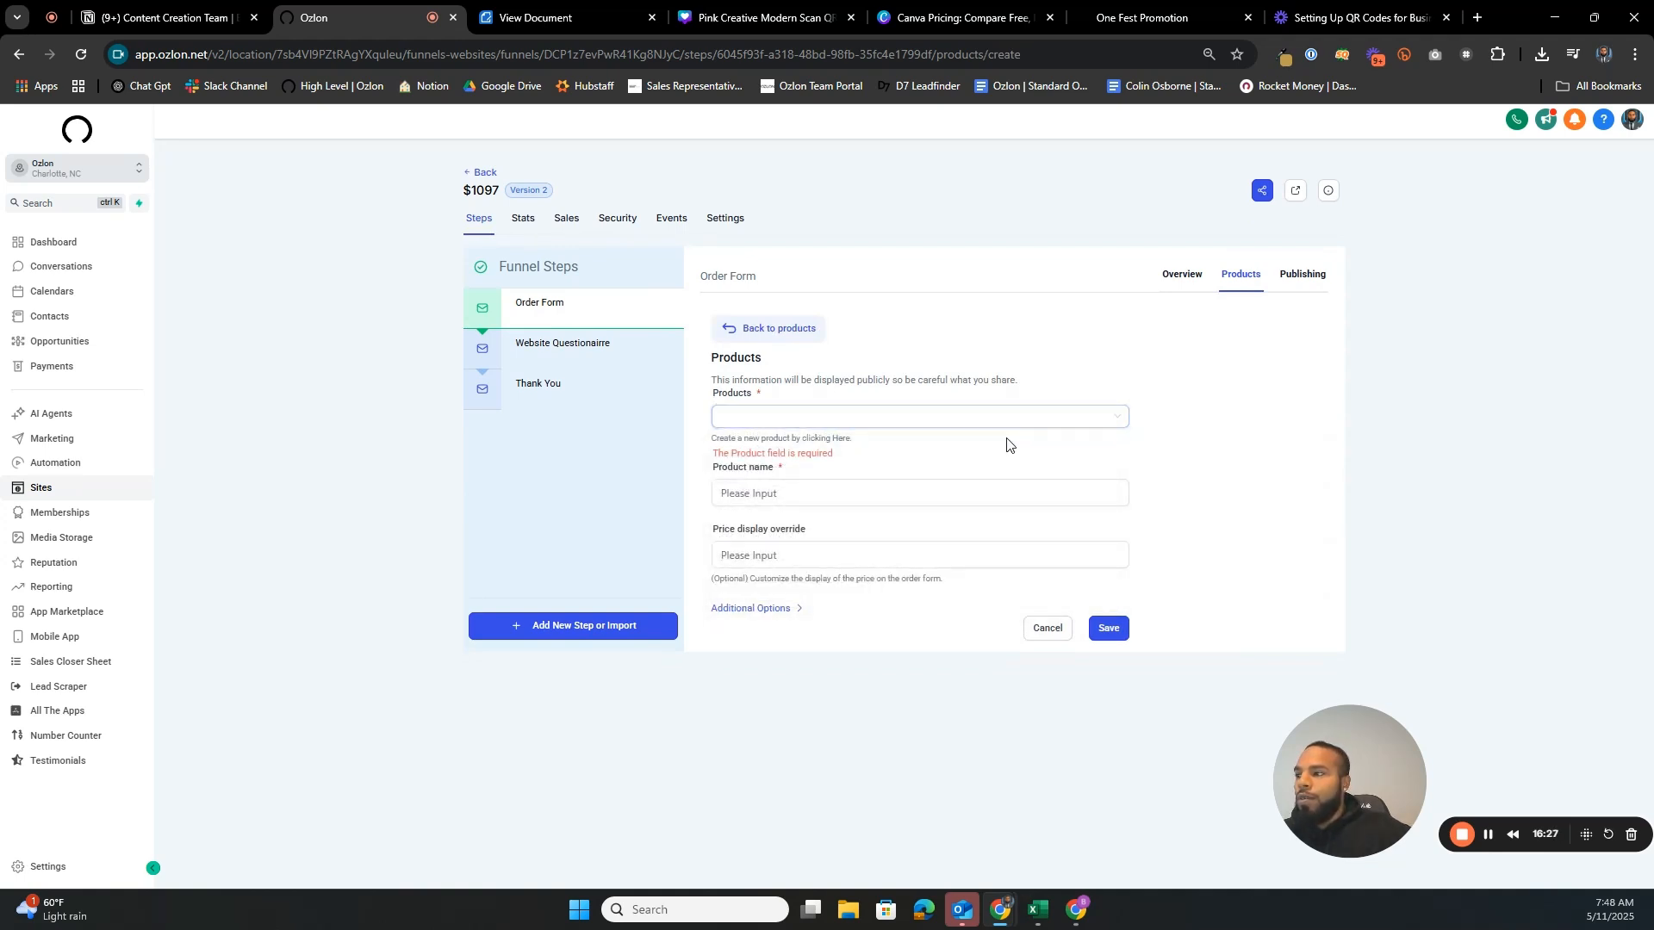
click(893, 495)
click(887, 418)
click(913, 448)
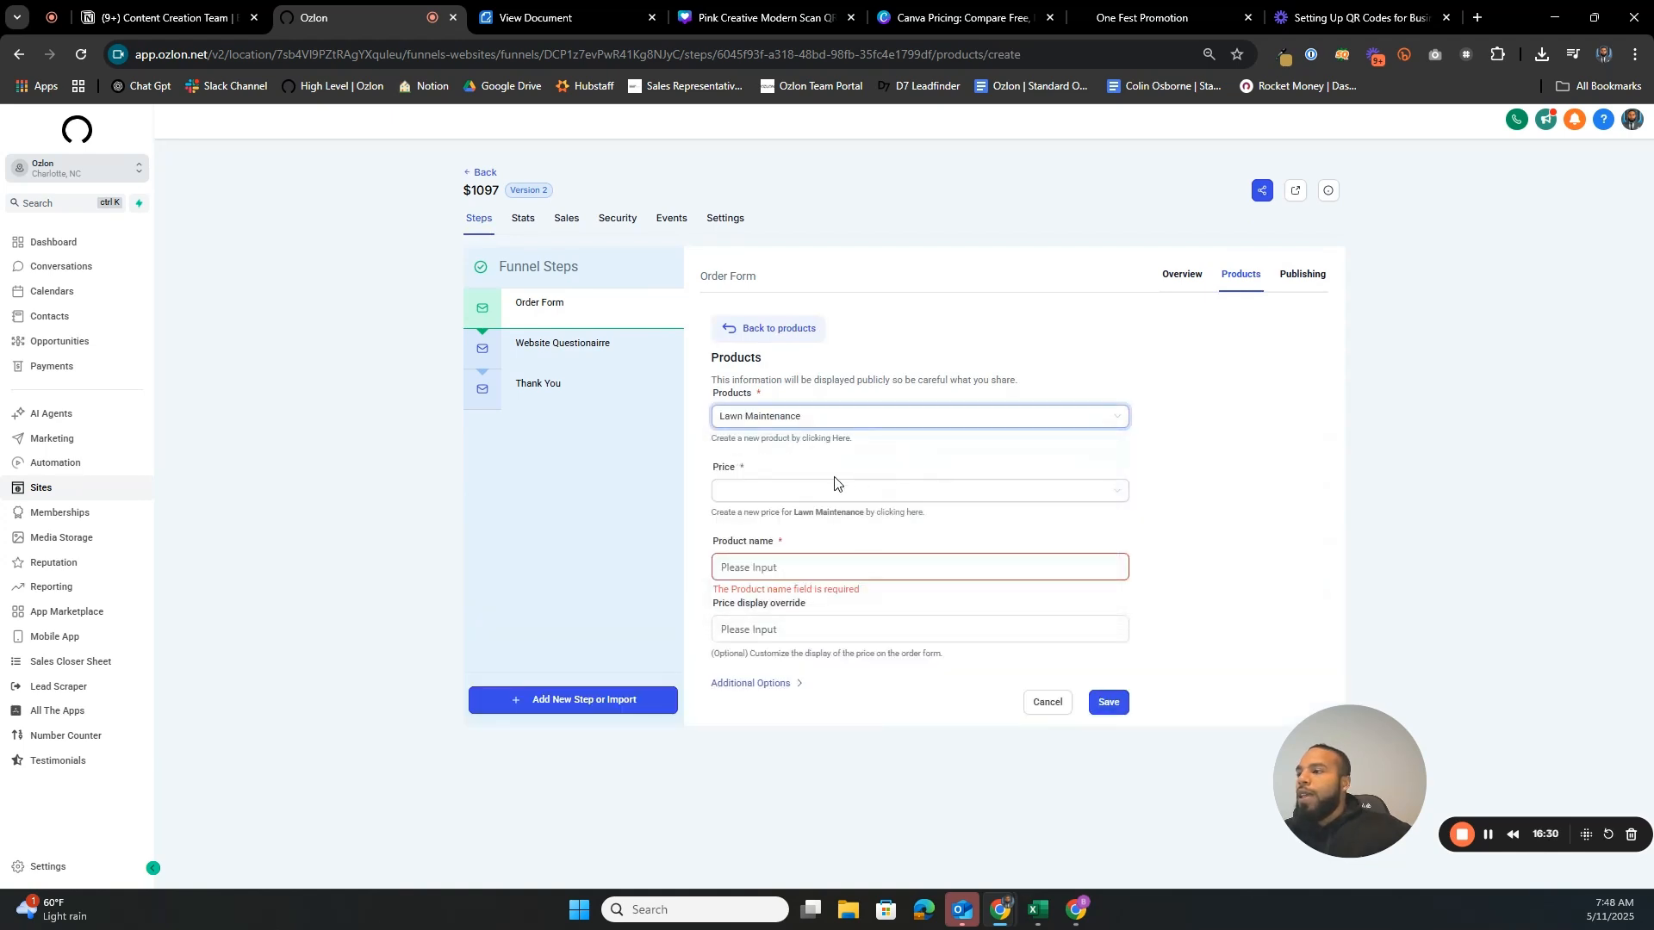
click(809, 489)
click(750, 525)
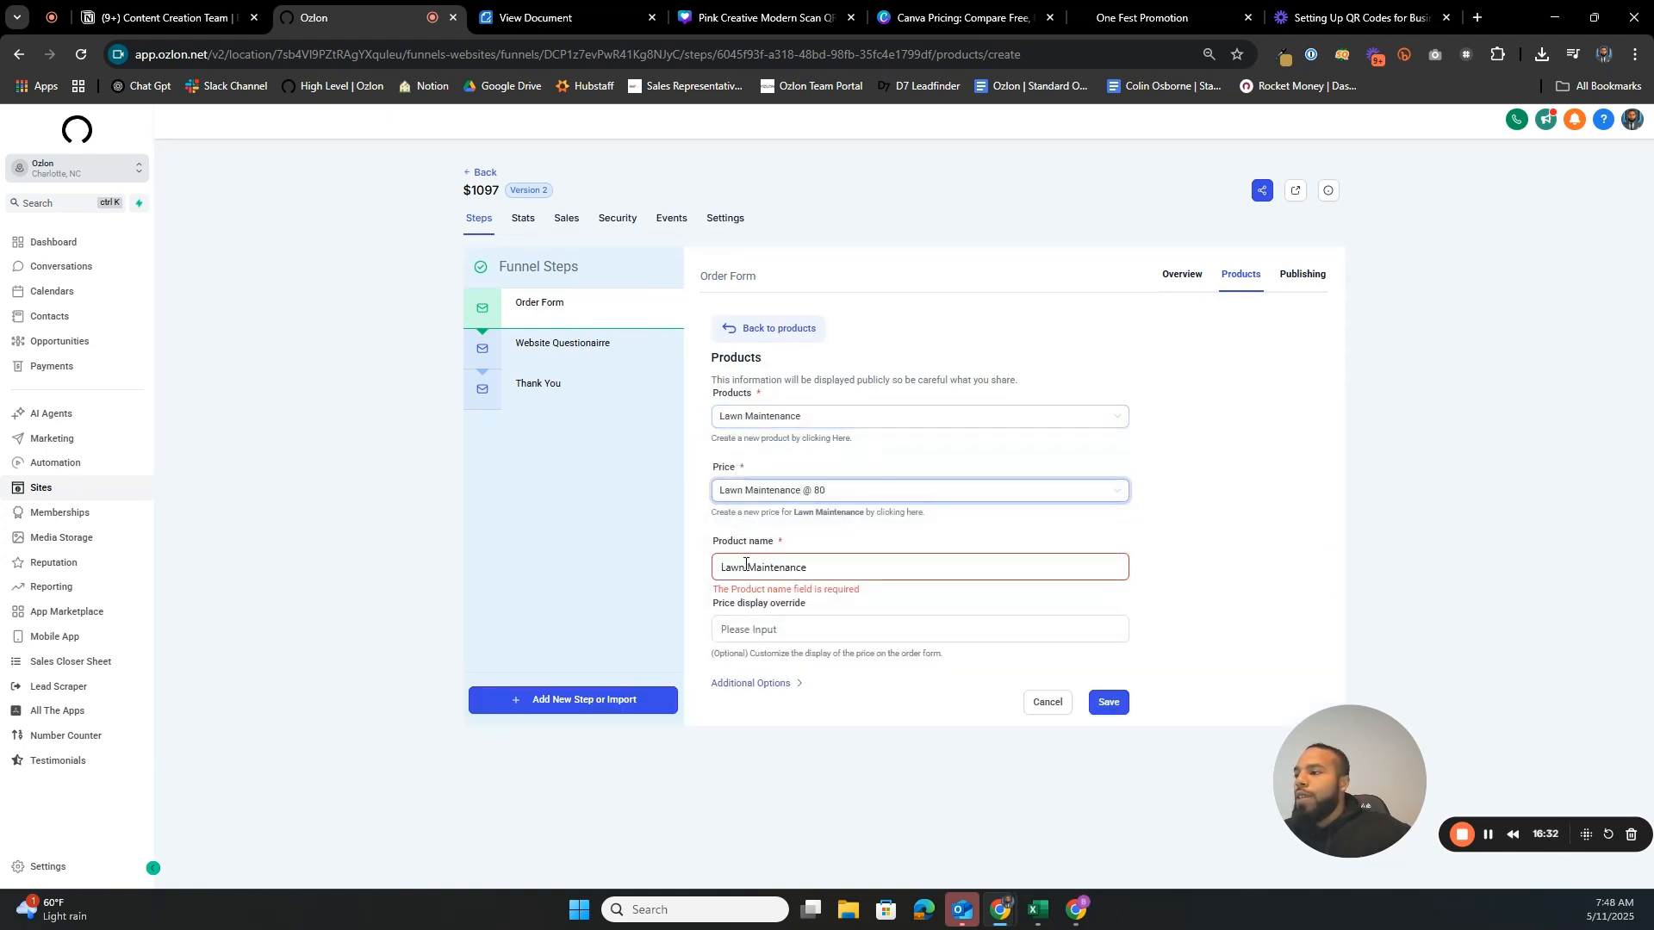
click(841, 564)
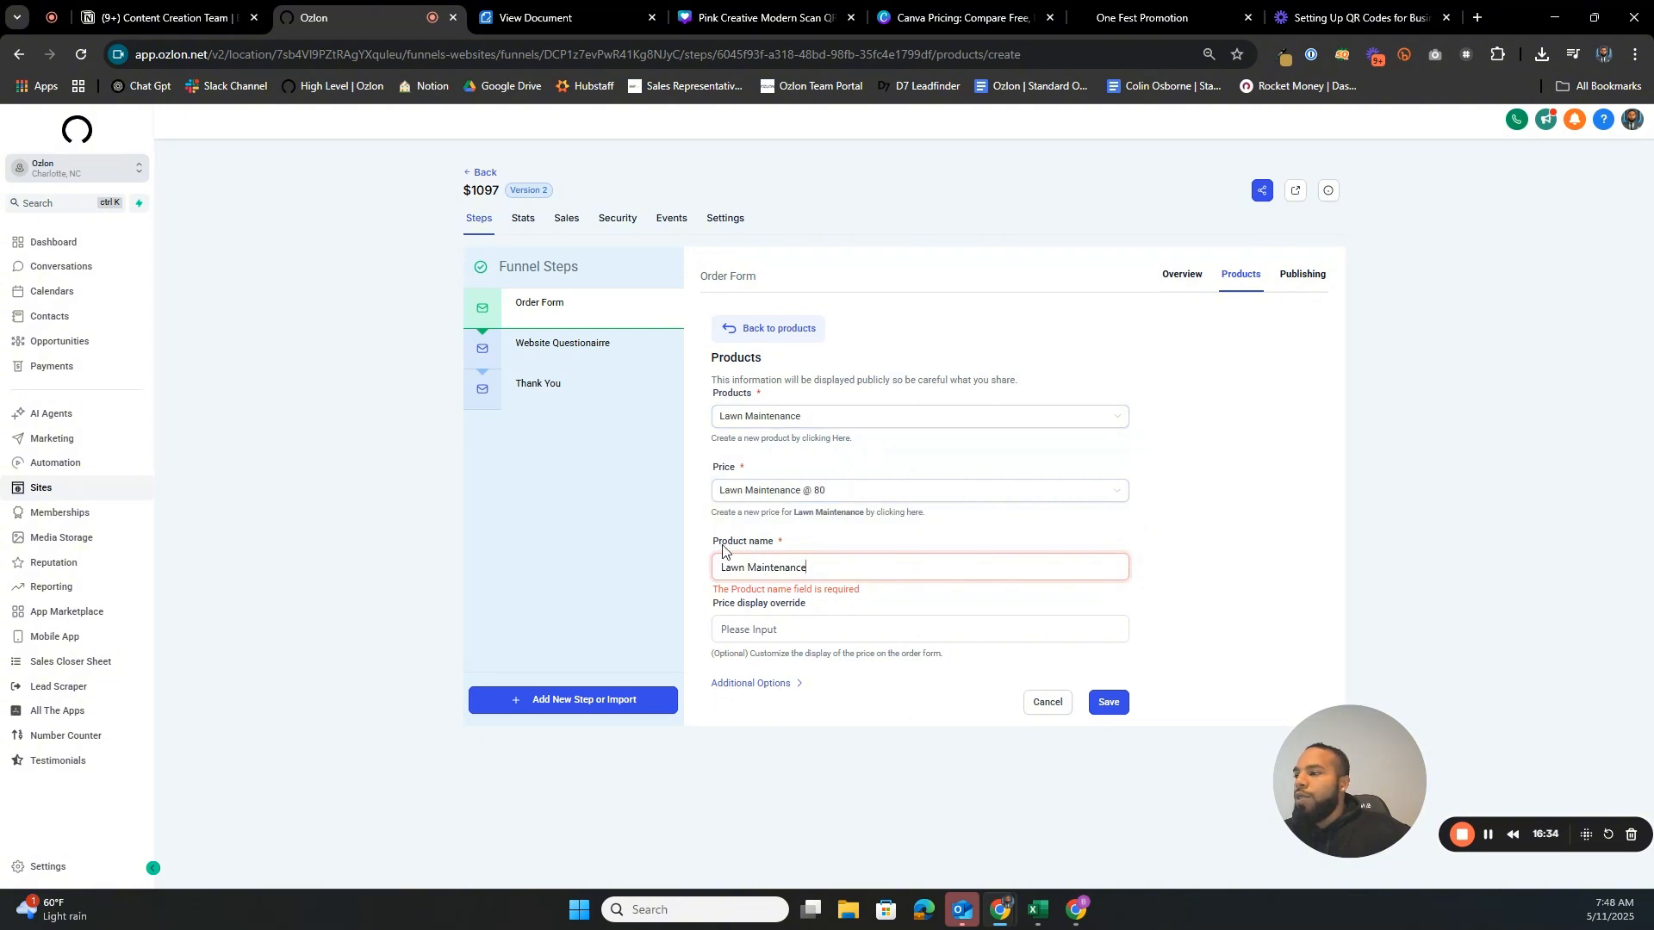
click(1048, 703)
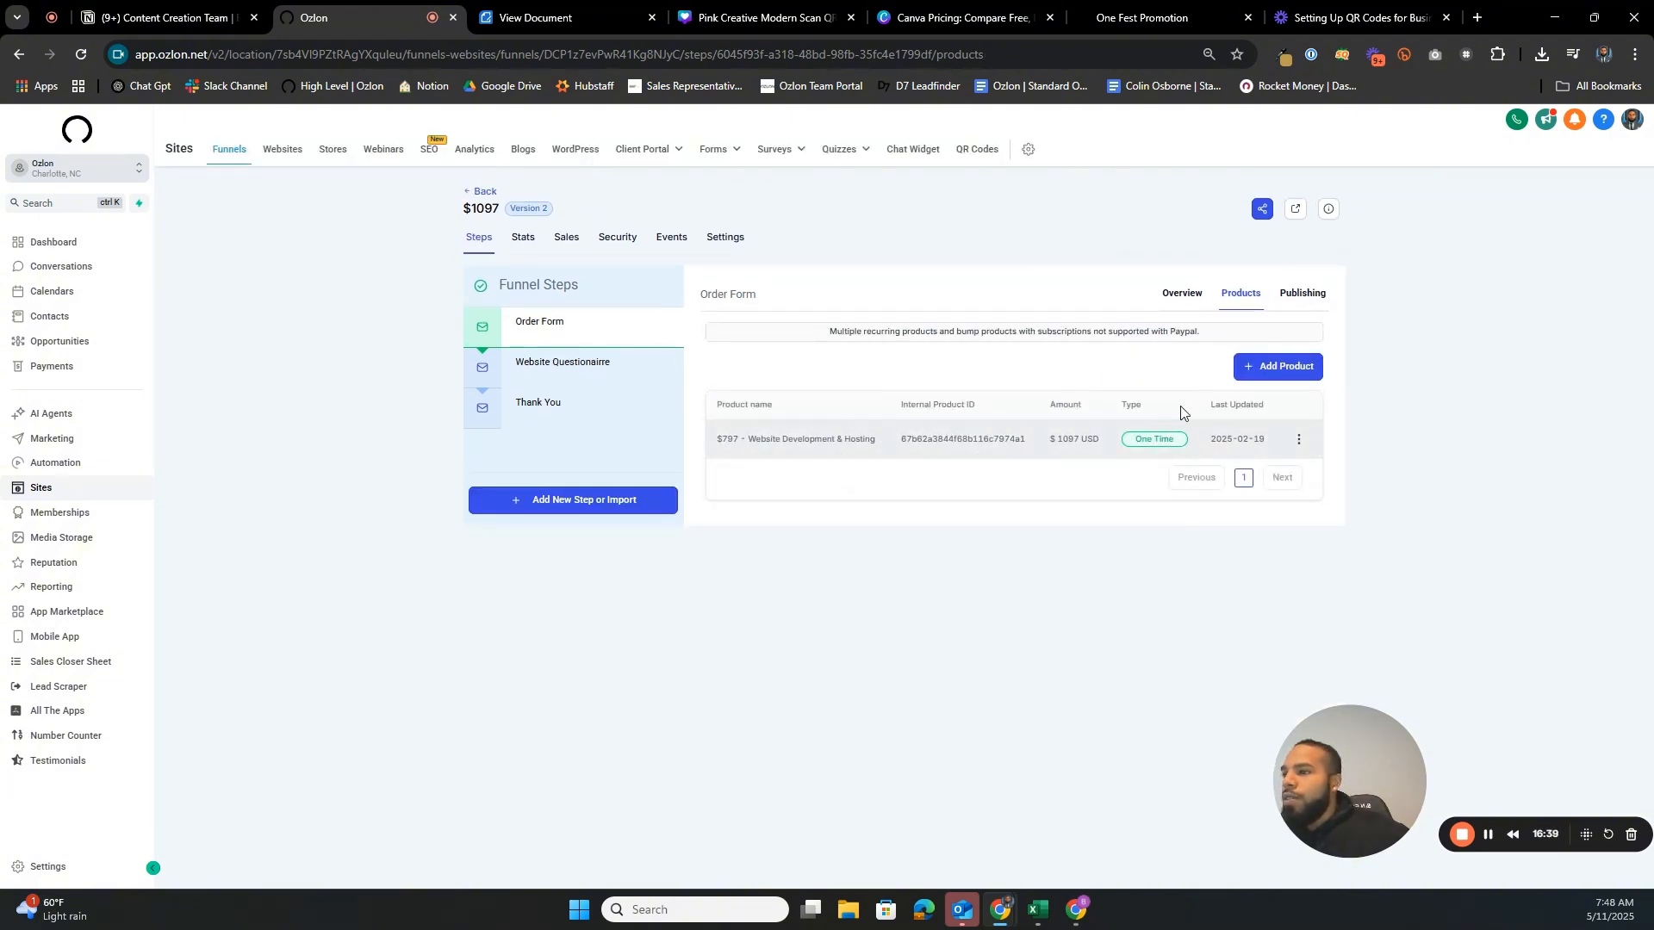
- Delete the $797 - Website Development & Hosting product from the Order Form step, confirming with DELETE
click(1297, 441)
click(1303, 408)
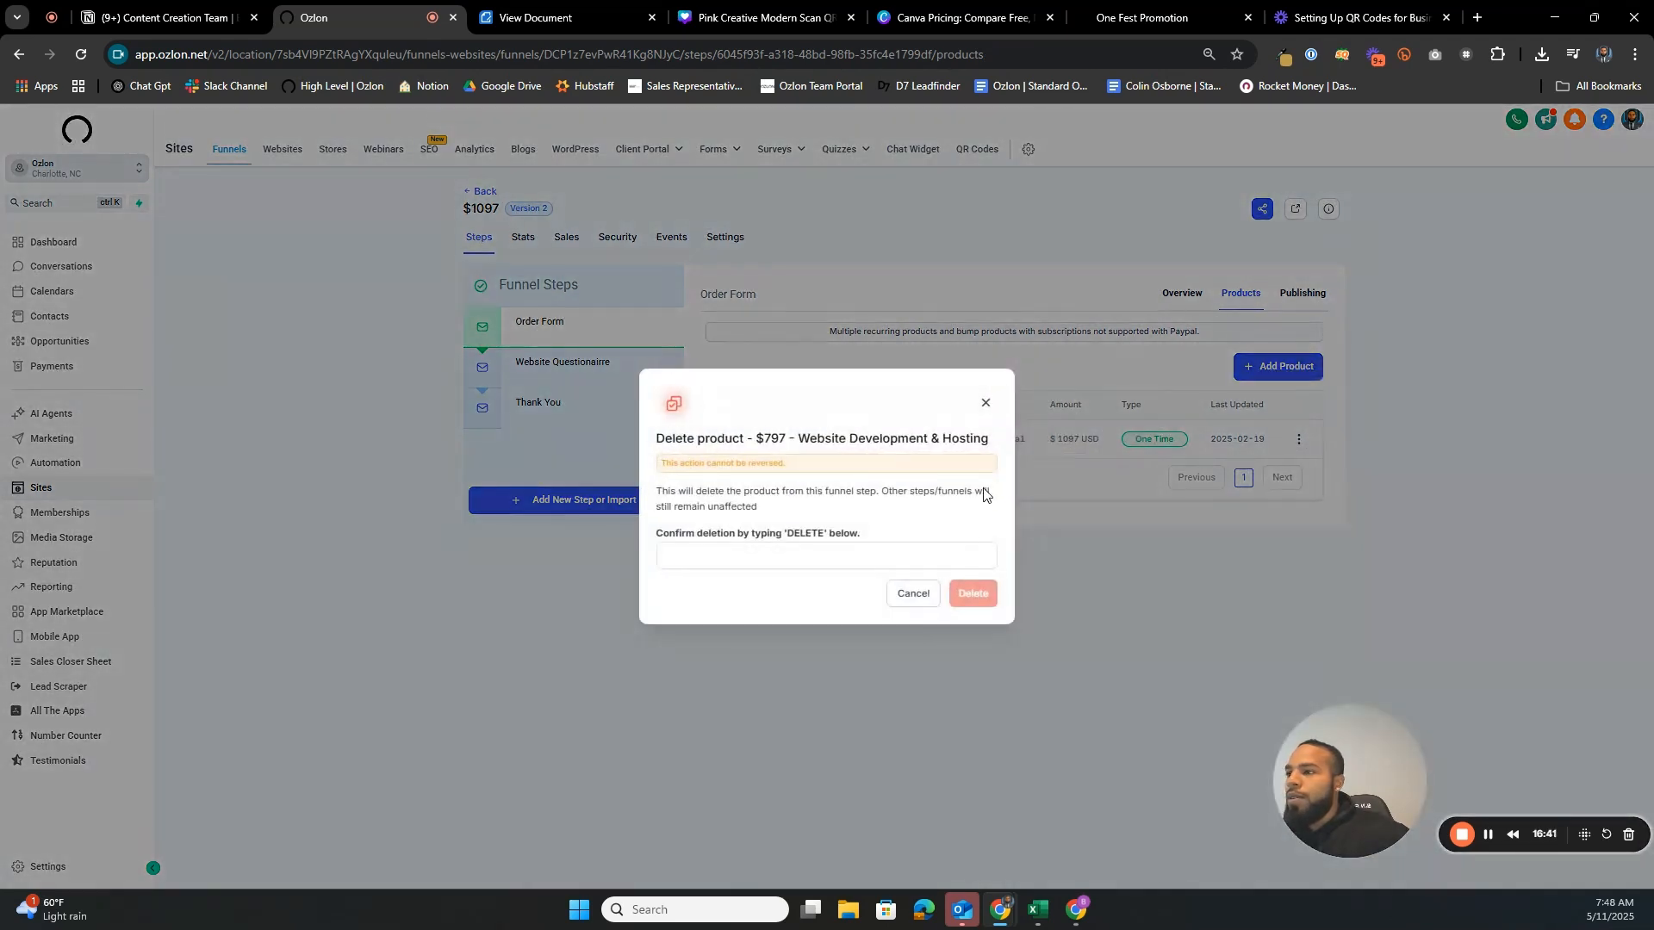
click(982, 555)
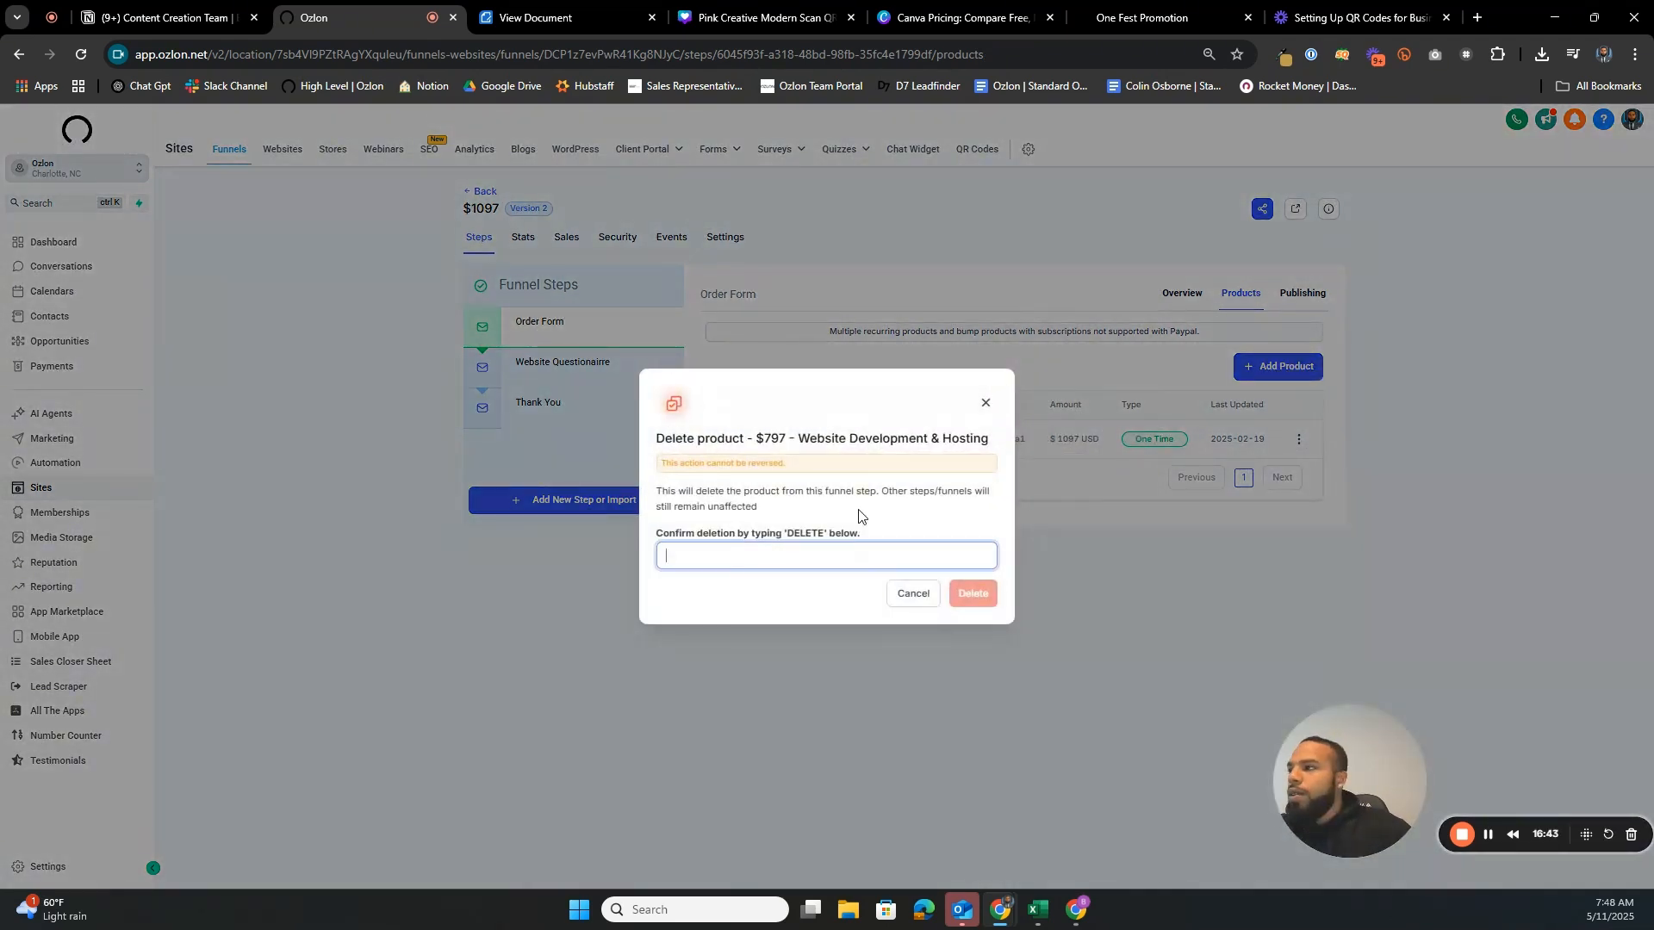
text(DELETE)
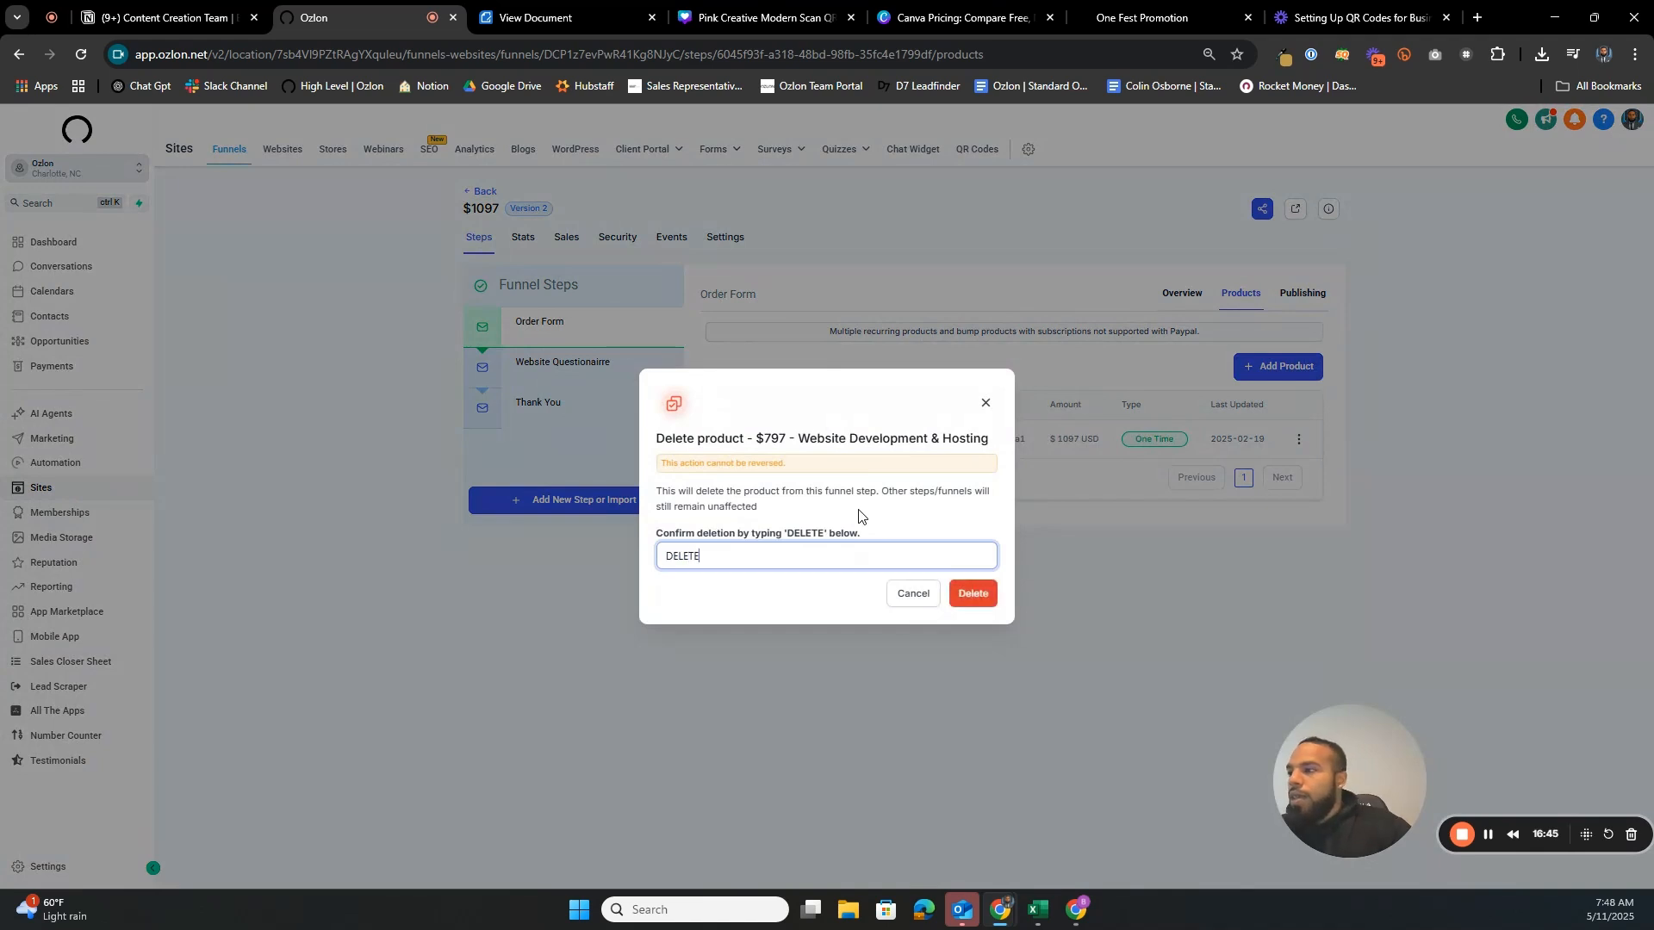
click(975, 593)
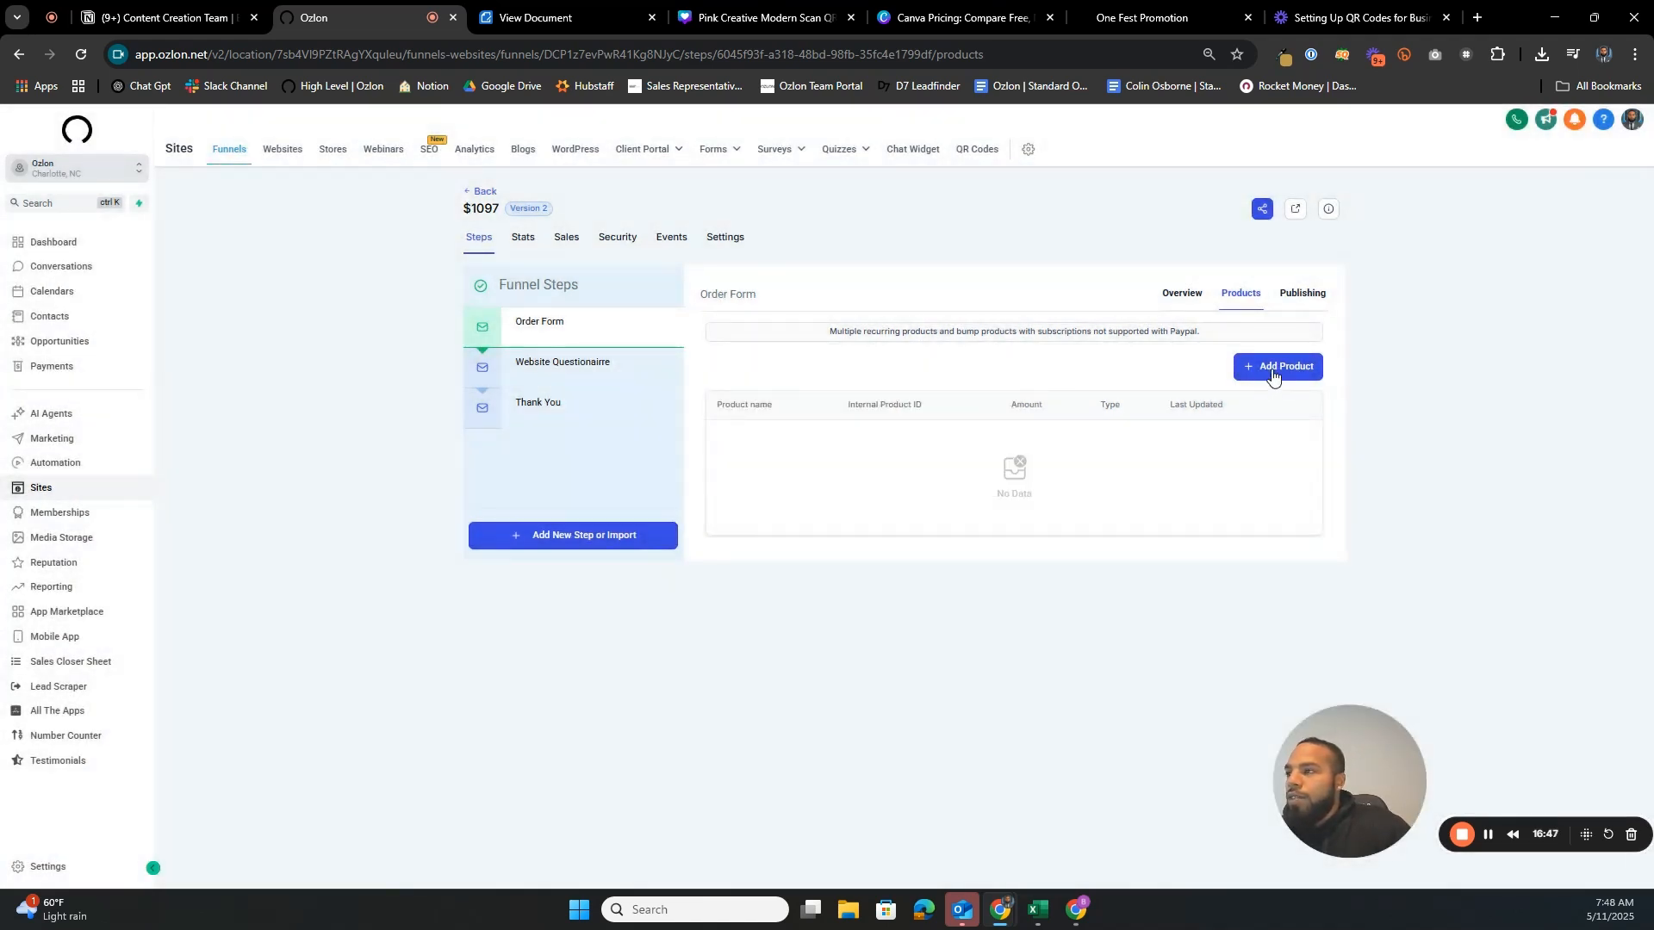
- Add the $1097 - Website Development & Hosting product to the Order Form step with its existing 797-named price and save it
click(1272, 371)
click(962, 412)
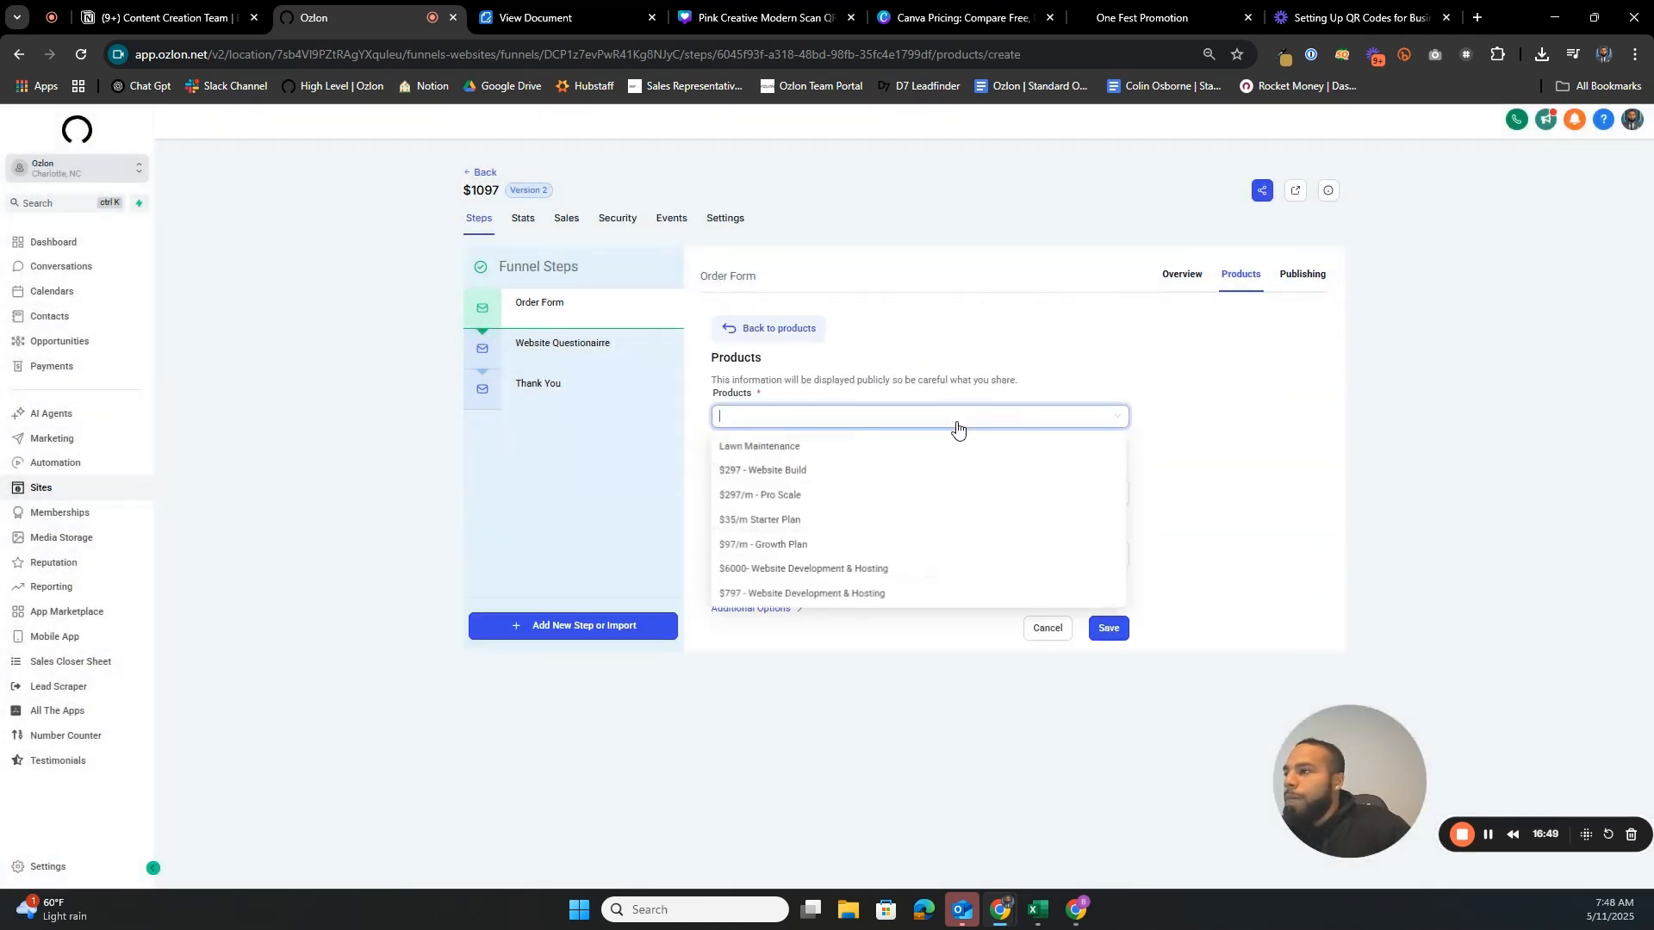
scroll(890, 521, down, 5)
scroll(872, 511, down, 5)
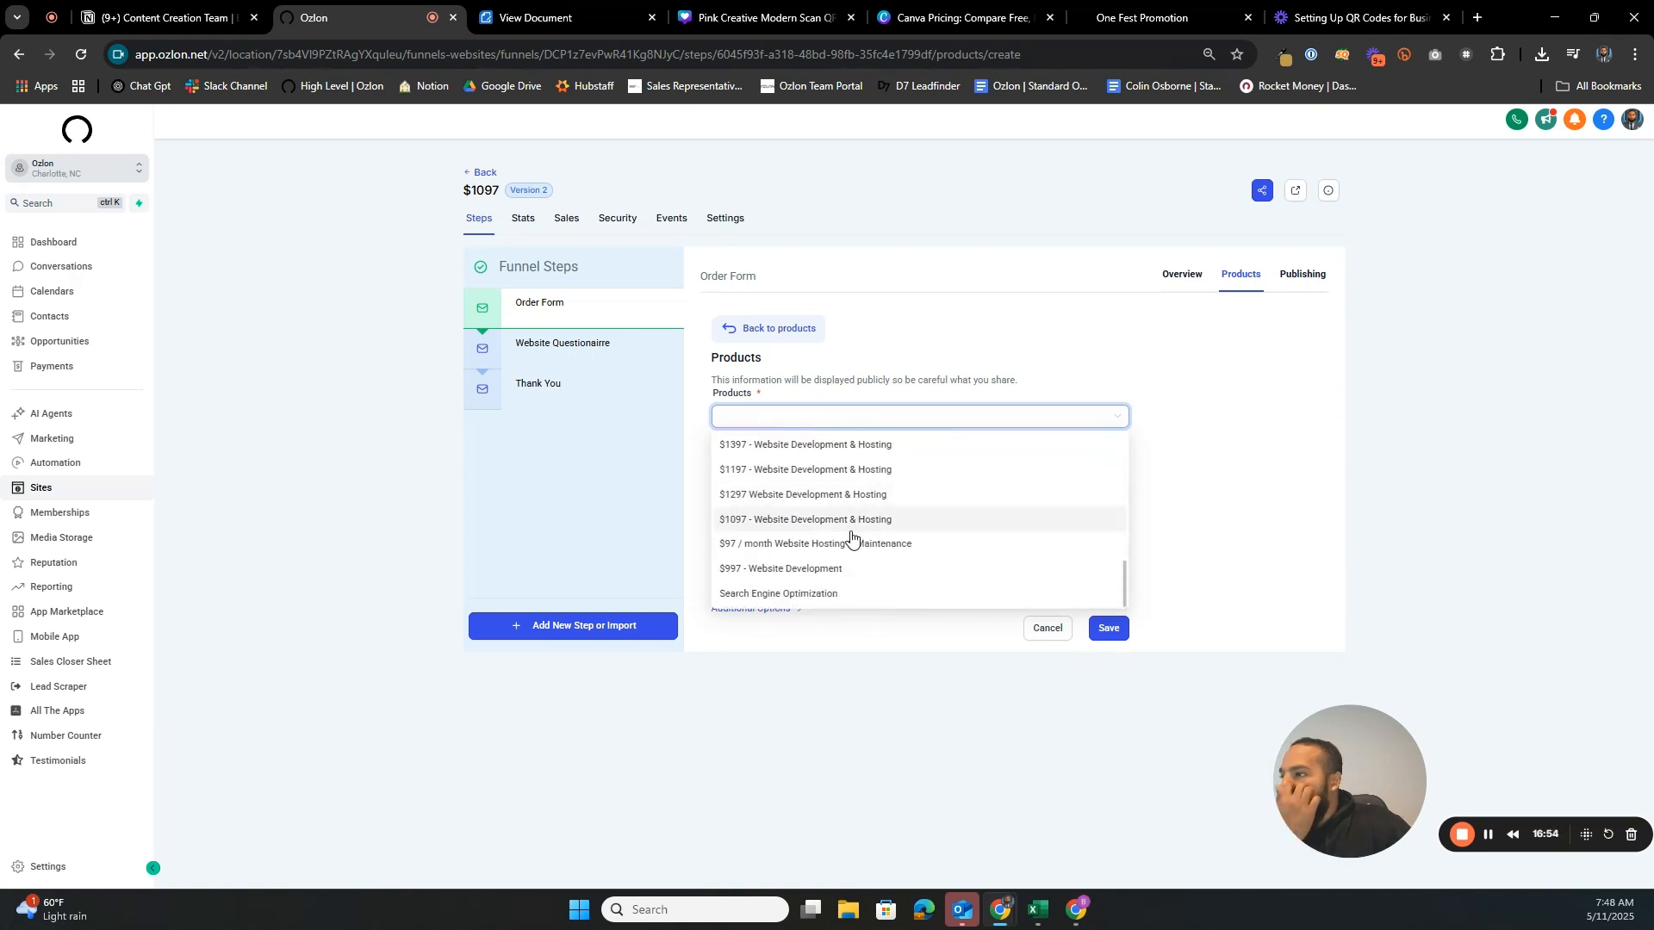
click(853, 520)
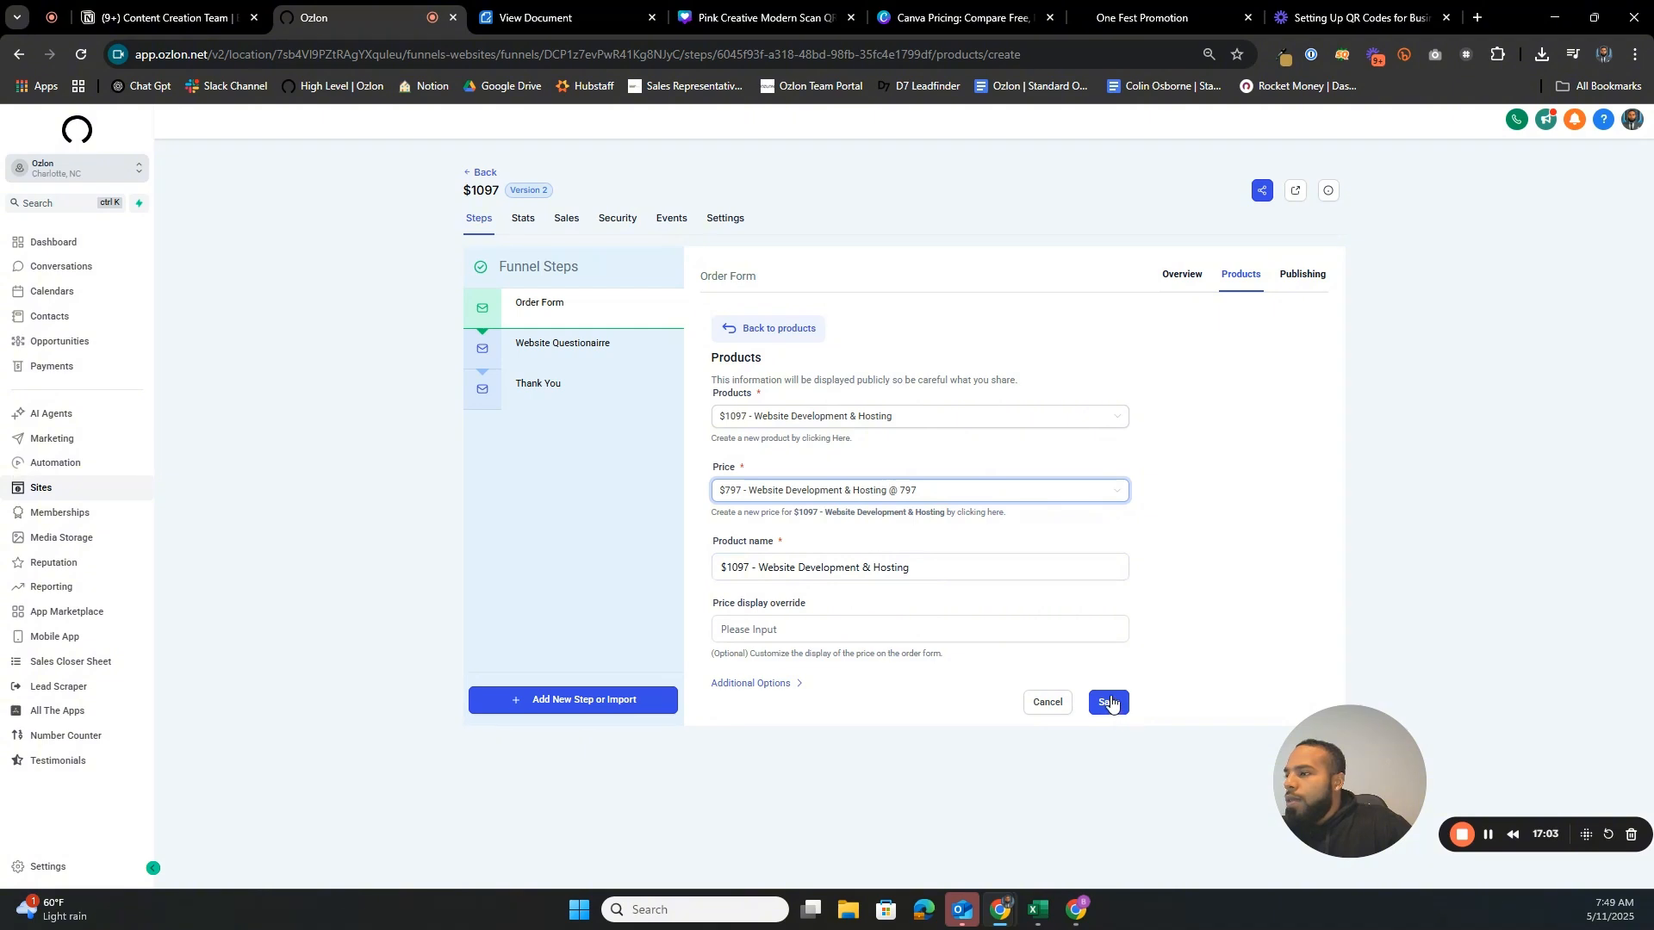
click(1110, 702)
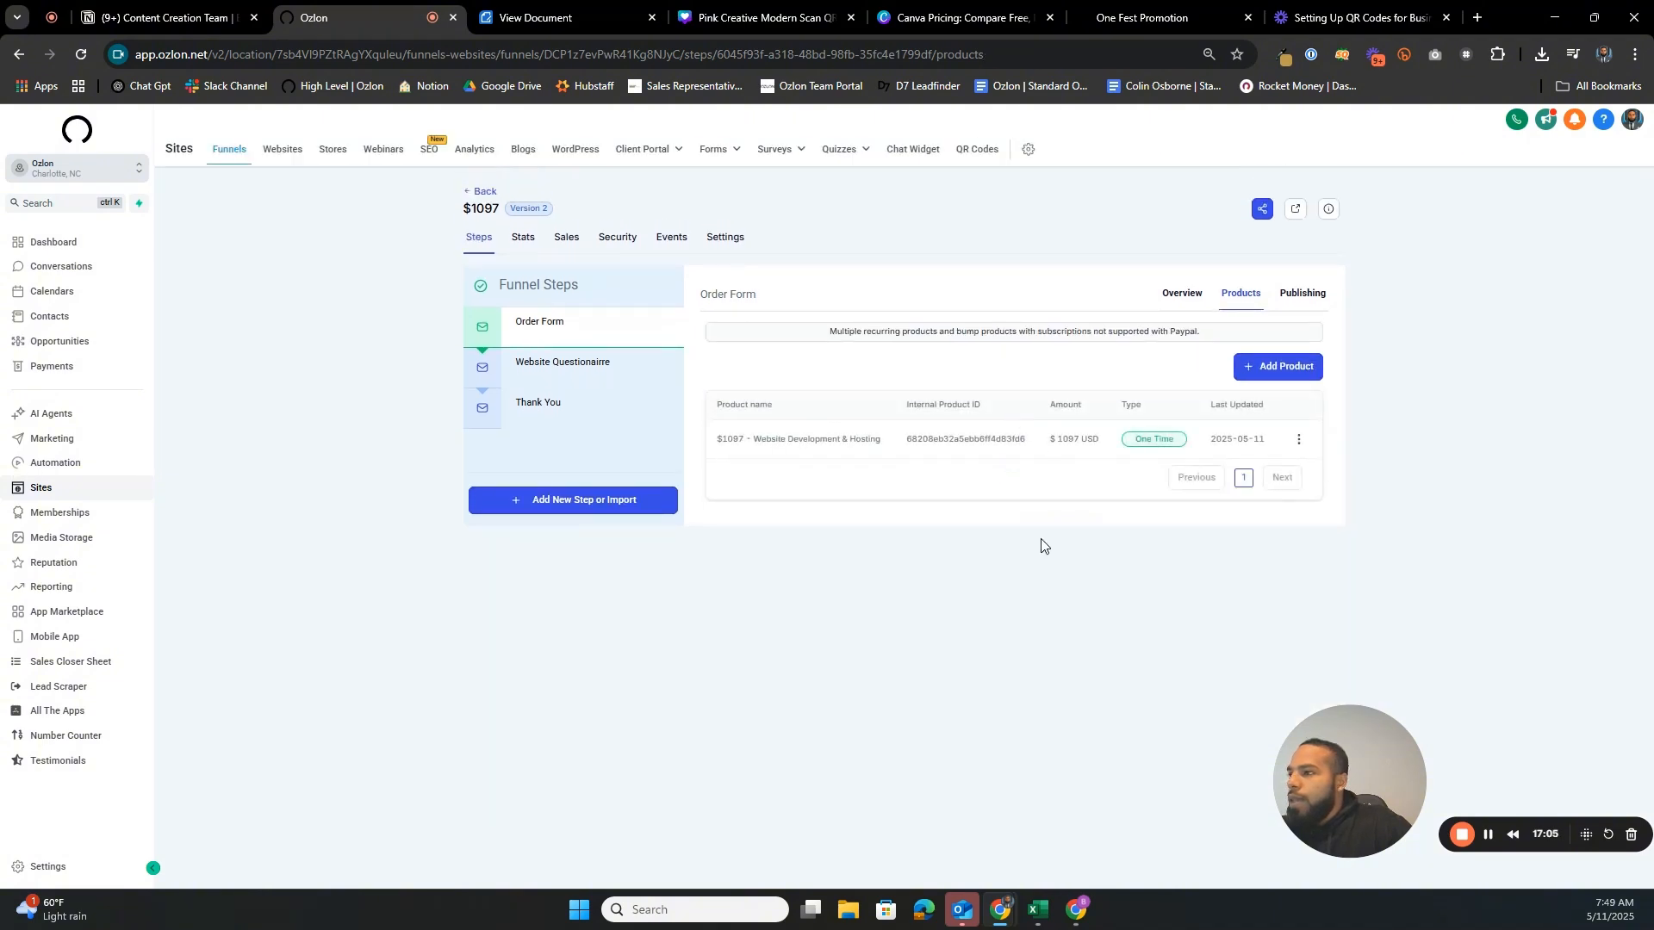
- Open the $1097 - Website Development & Hosting product for editing from the Payments product list
click(53, 370)
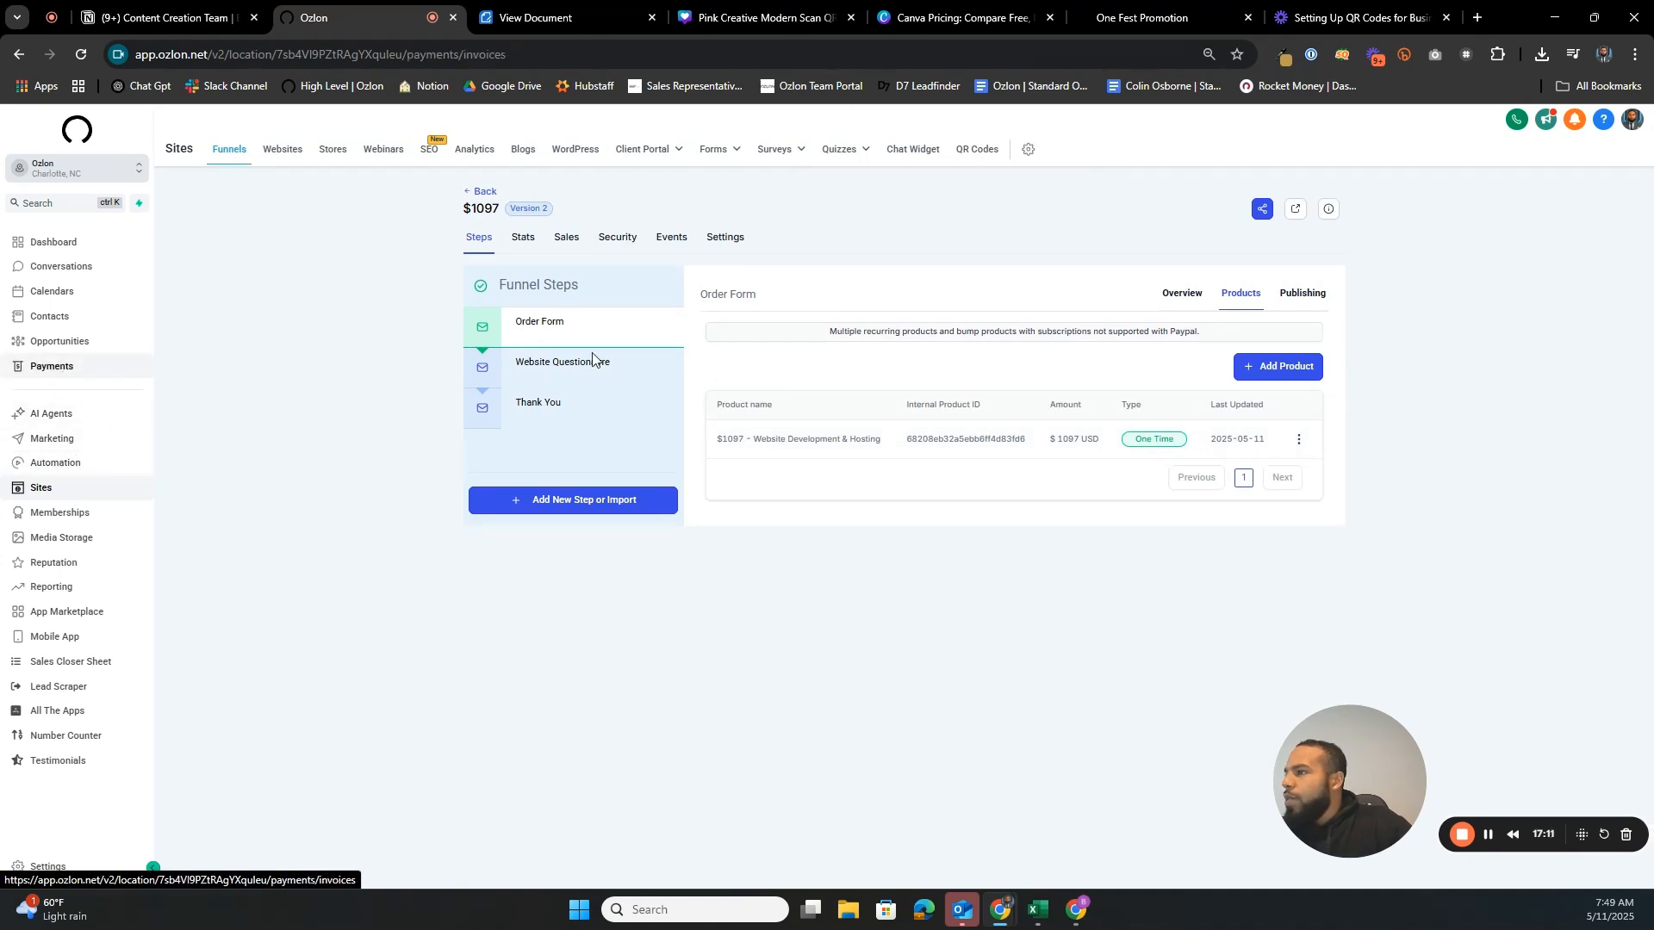
click(642, 155)
mouse_move(801, 154)
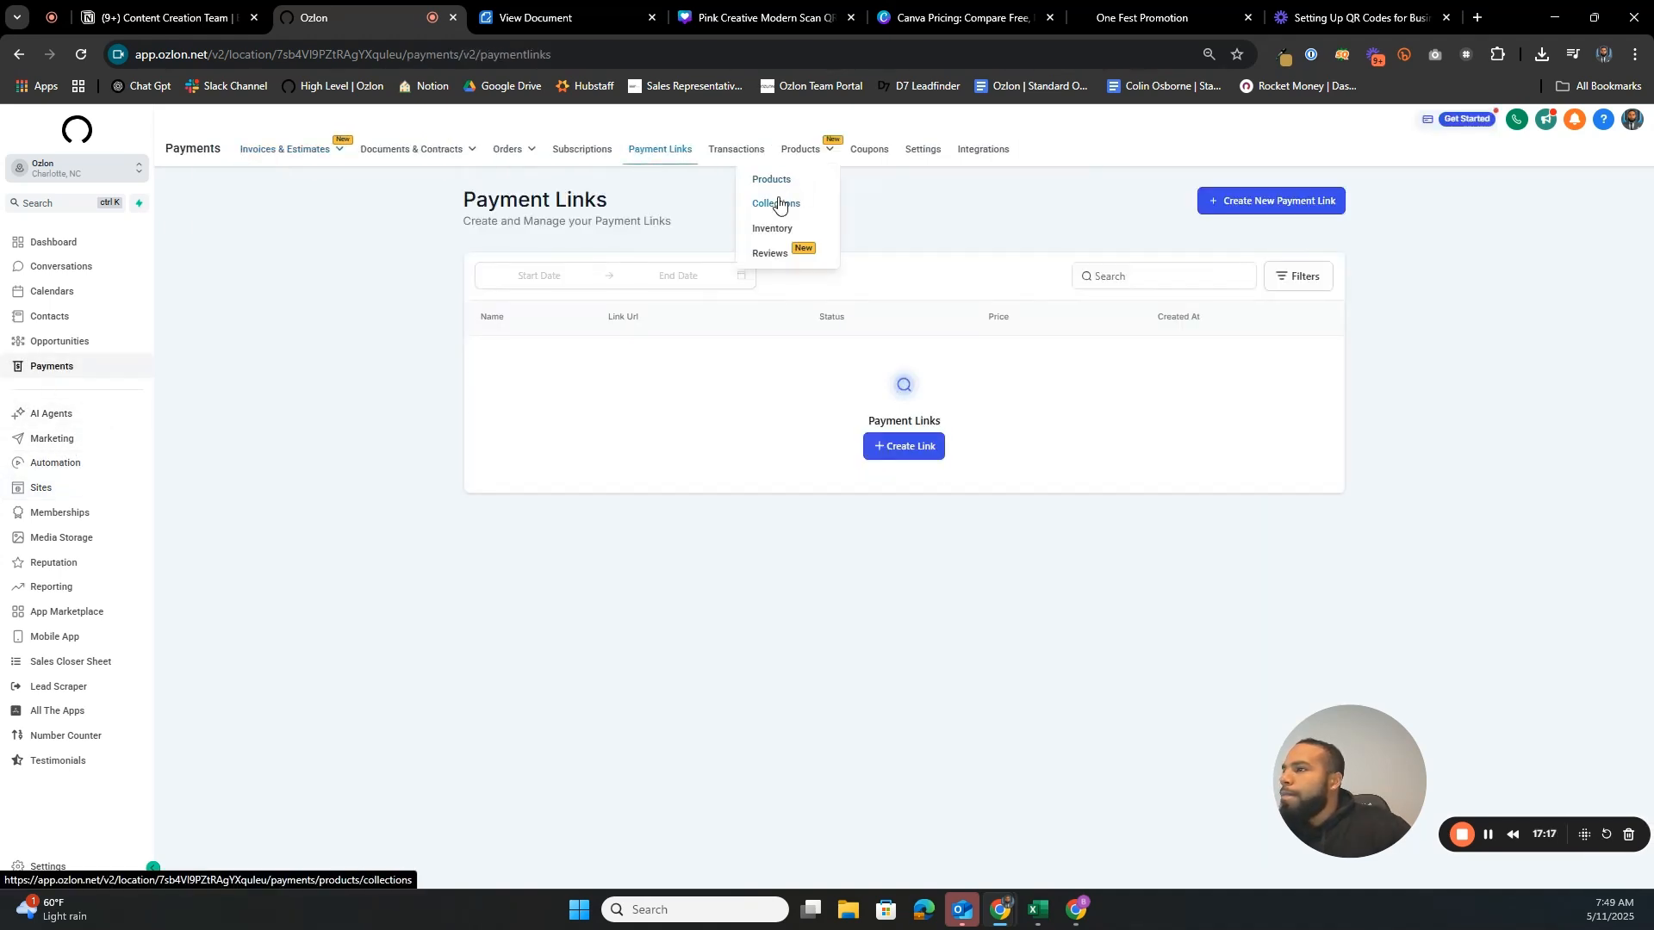
click(772, 176)
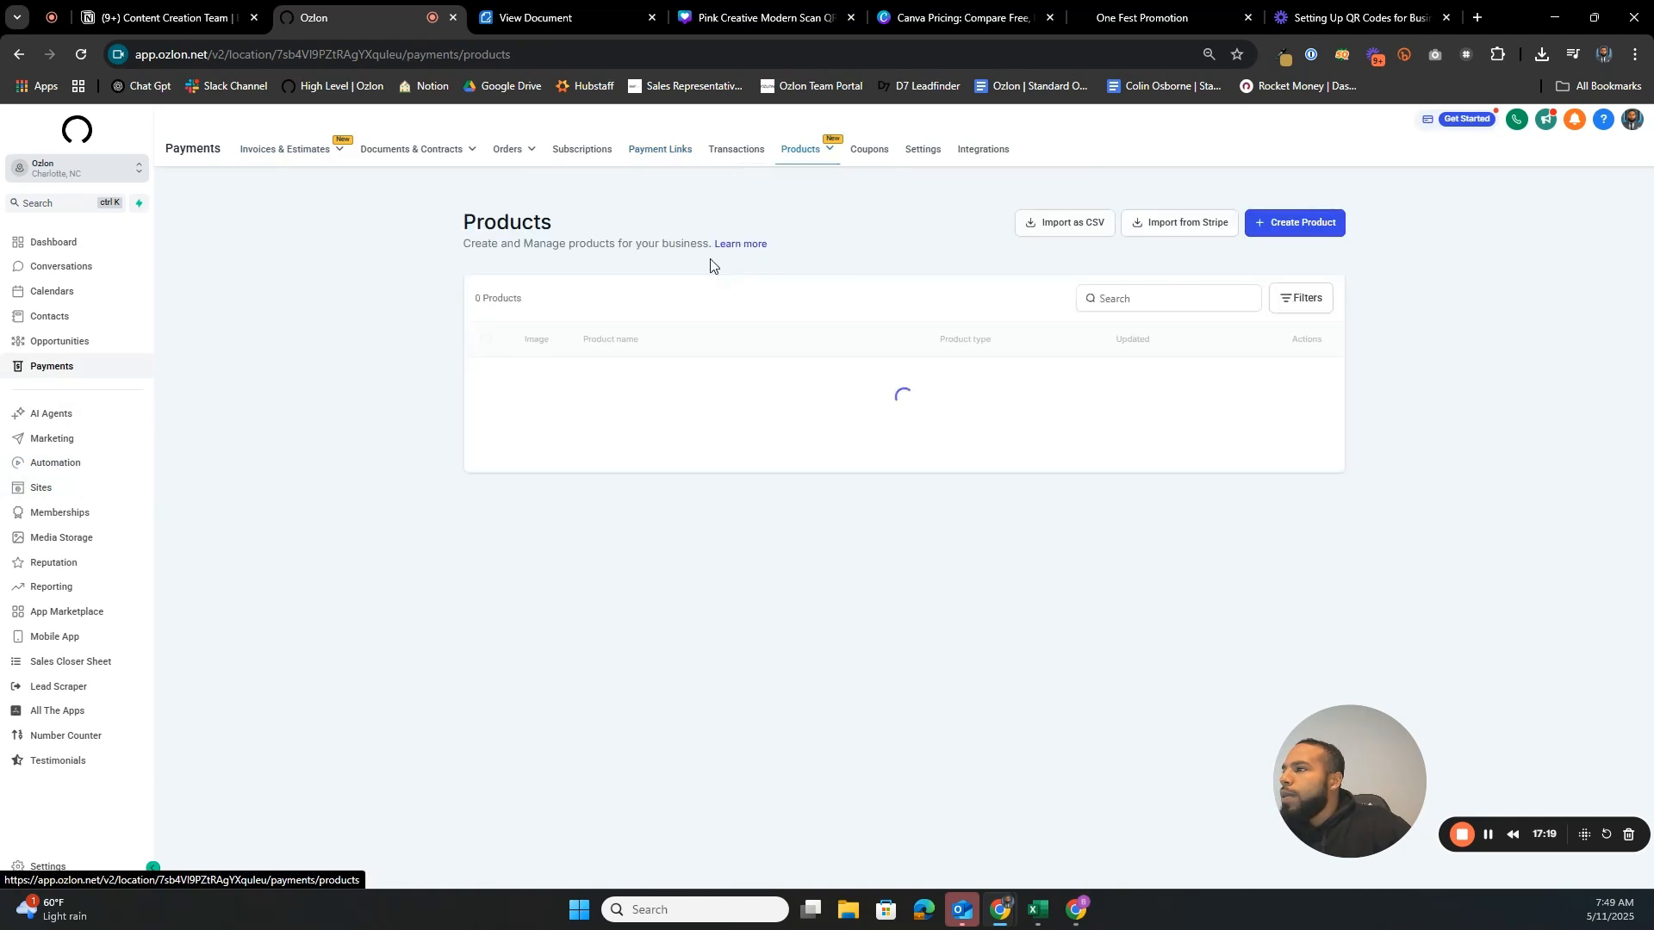
scroll(676, 449, down, 1)
click(1162, 841)
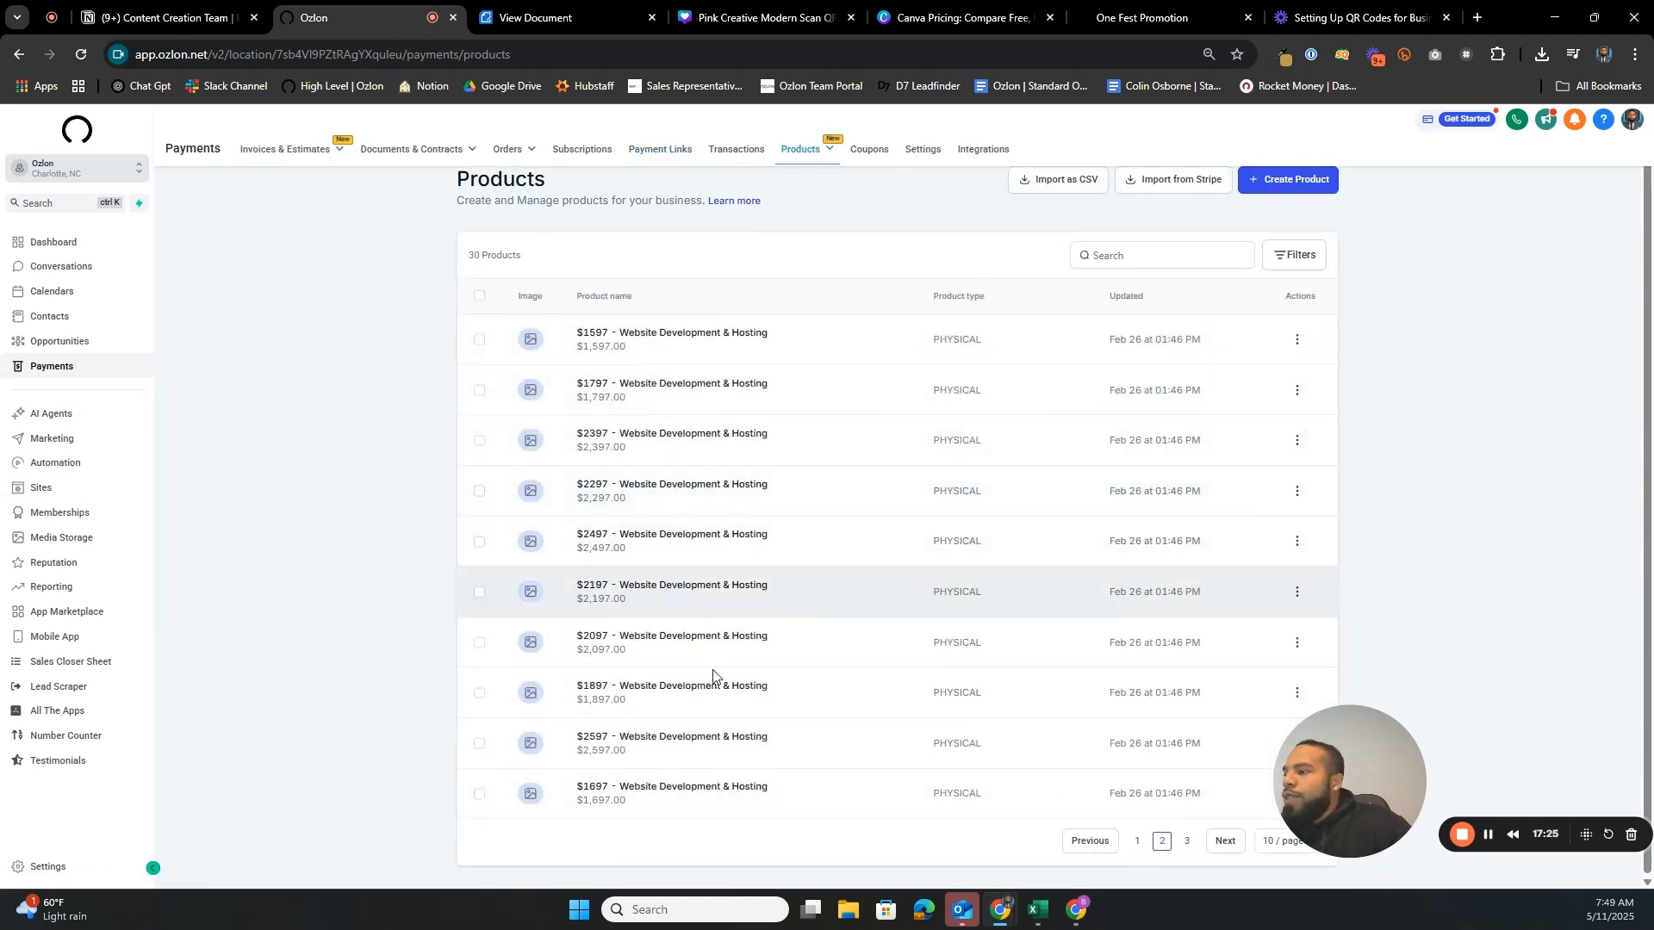
click(1187, 842)
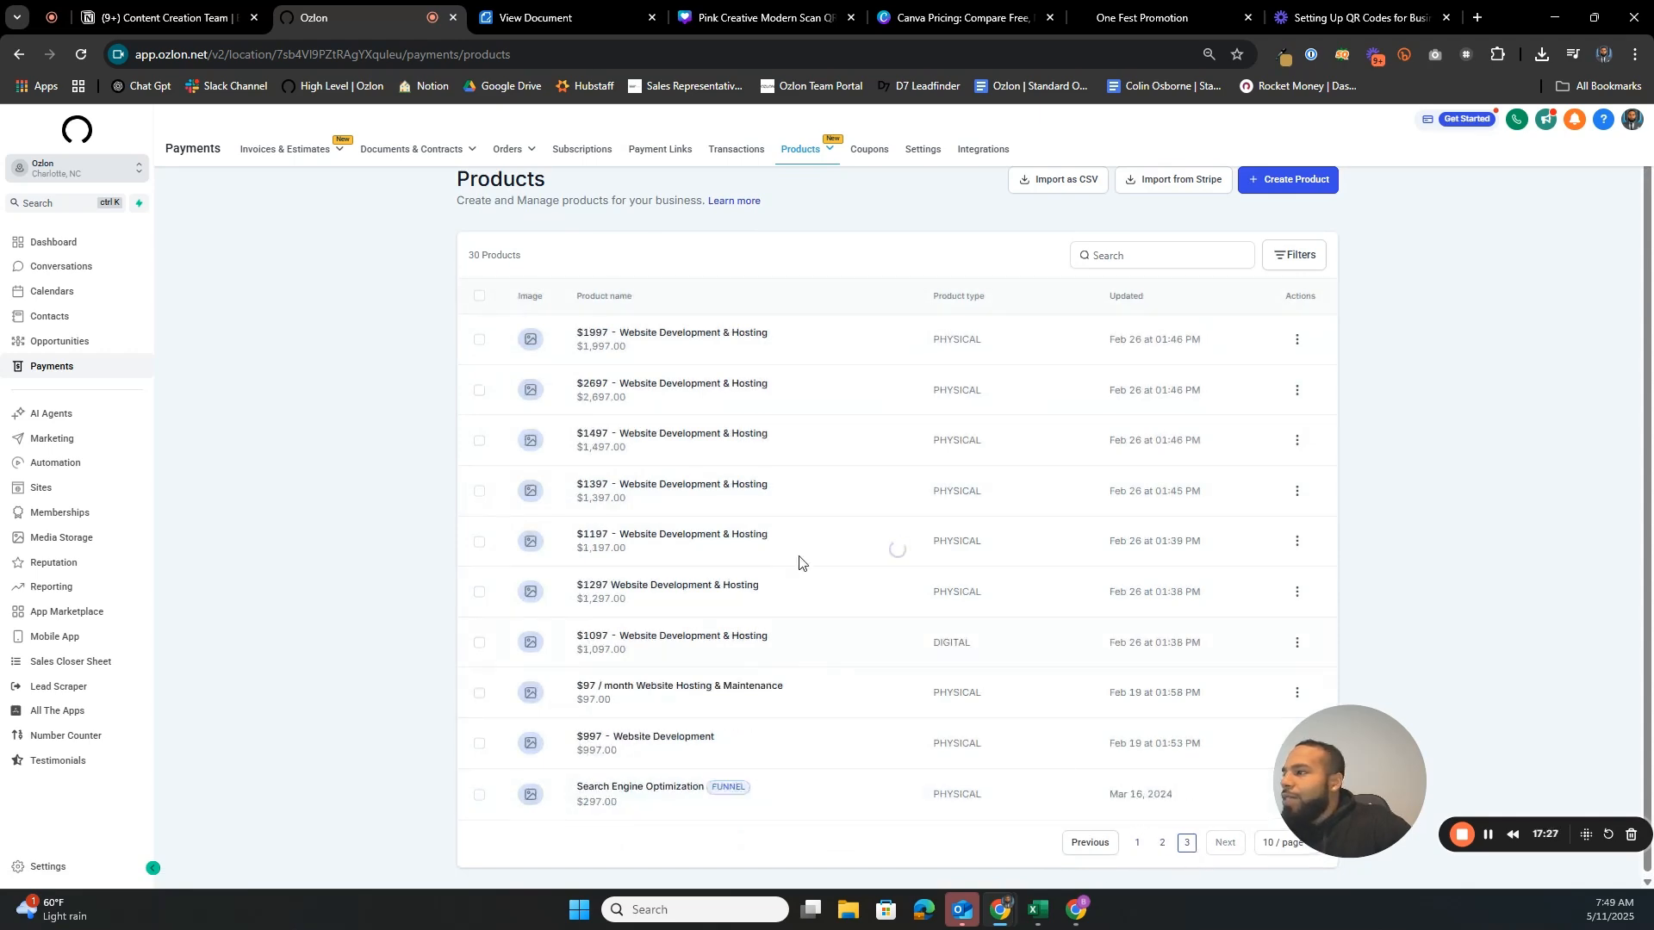
click(602, 642)
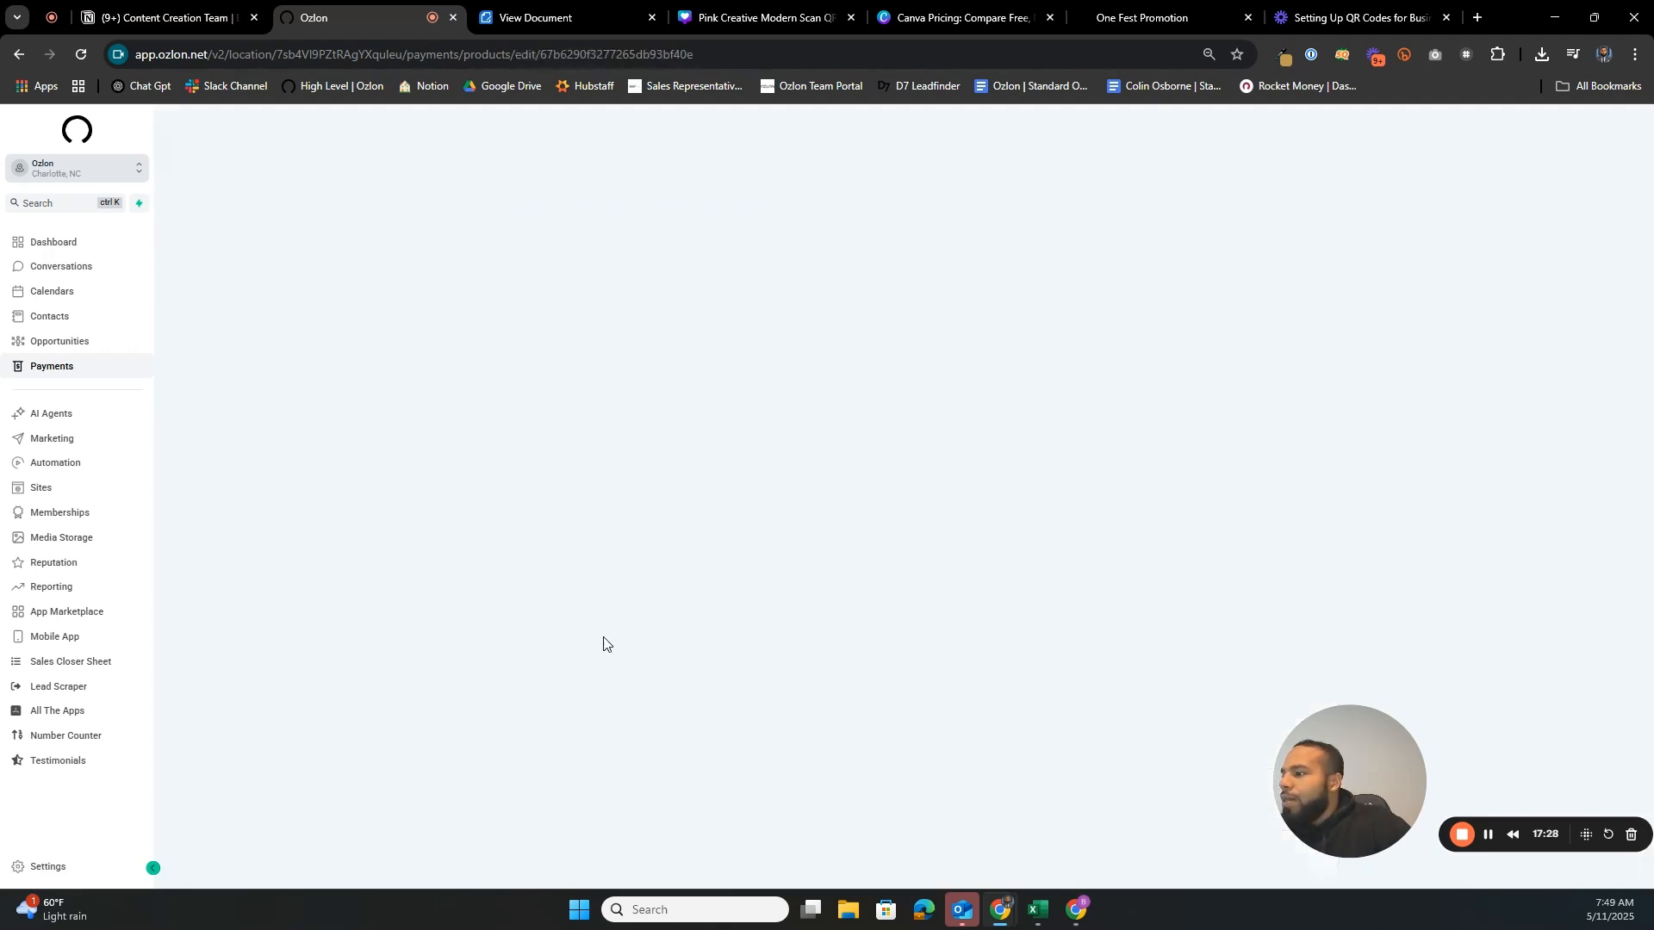
- Change the leading amount in the product's pricing name to $1097 and save the price
scroll(806, 474, down, 8)
scroll(802, 485, down, 4)
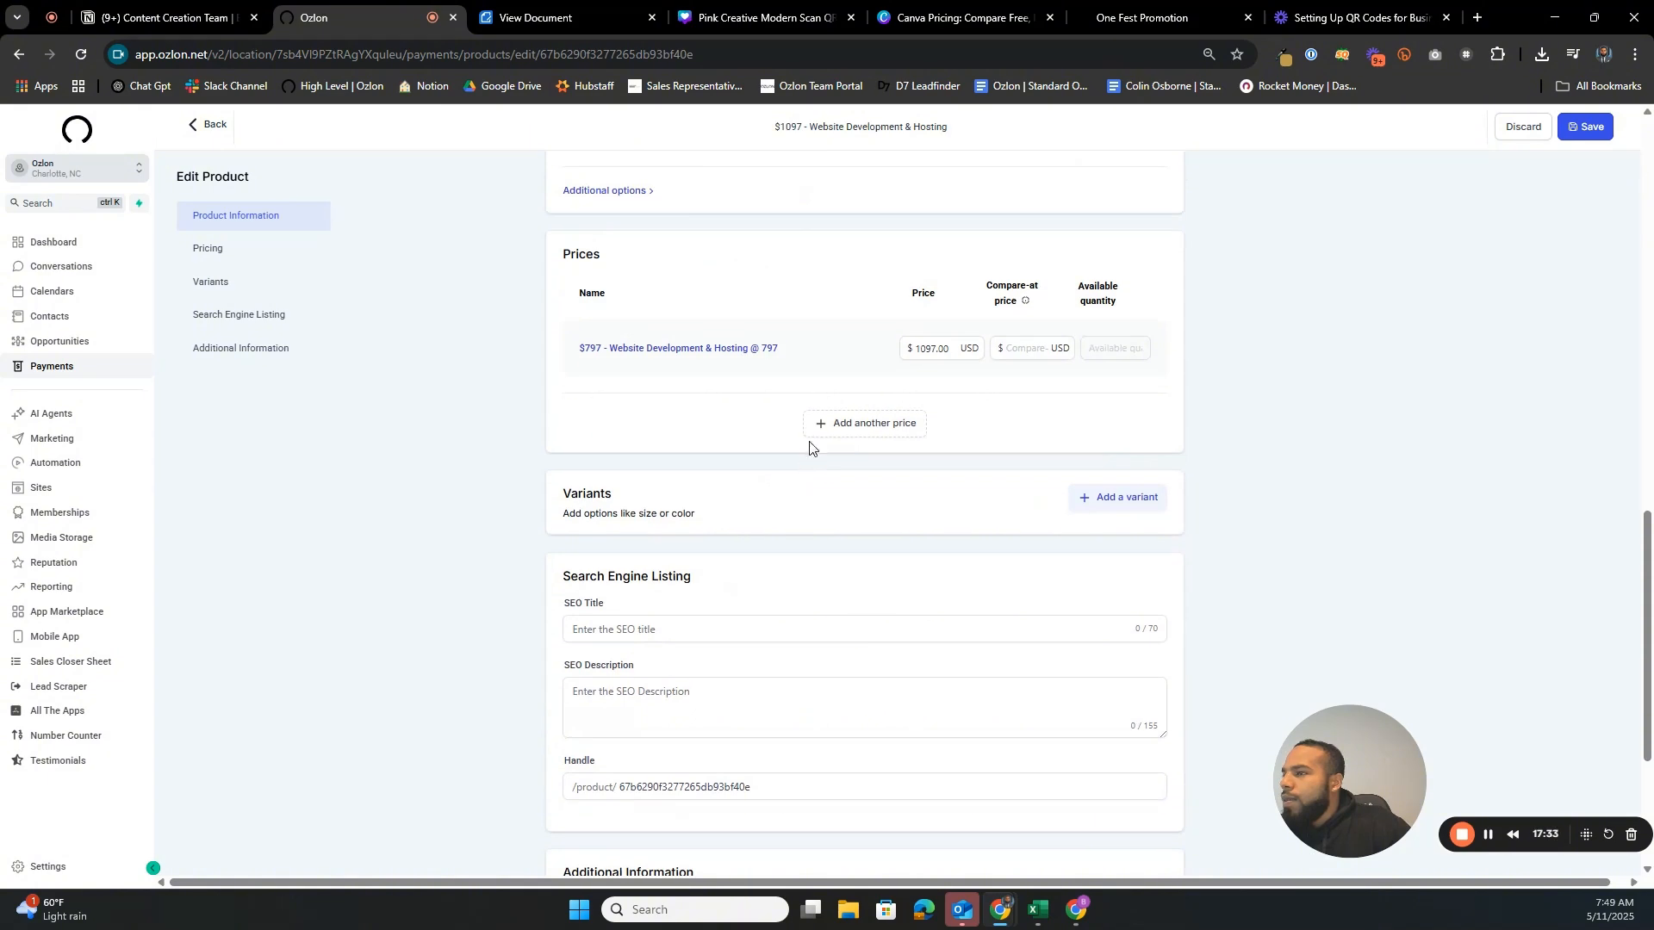
click(759, 353)
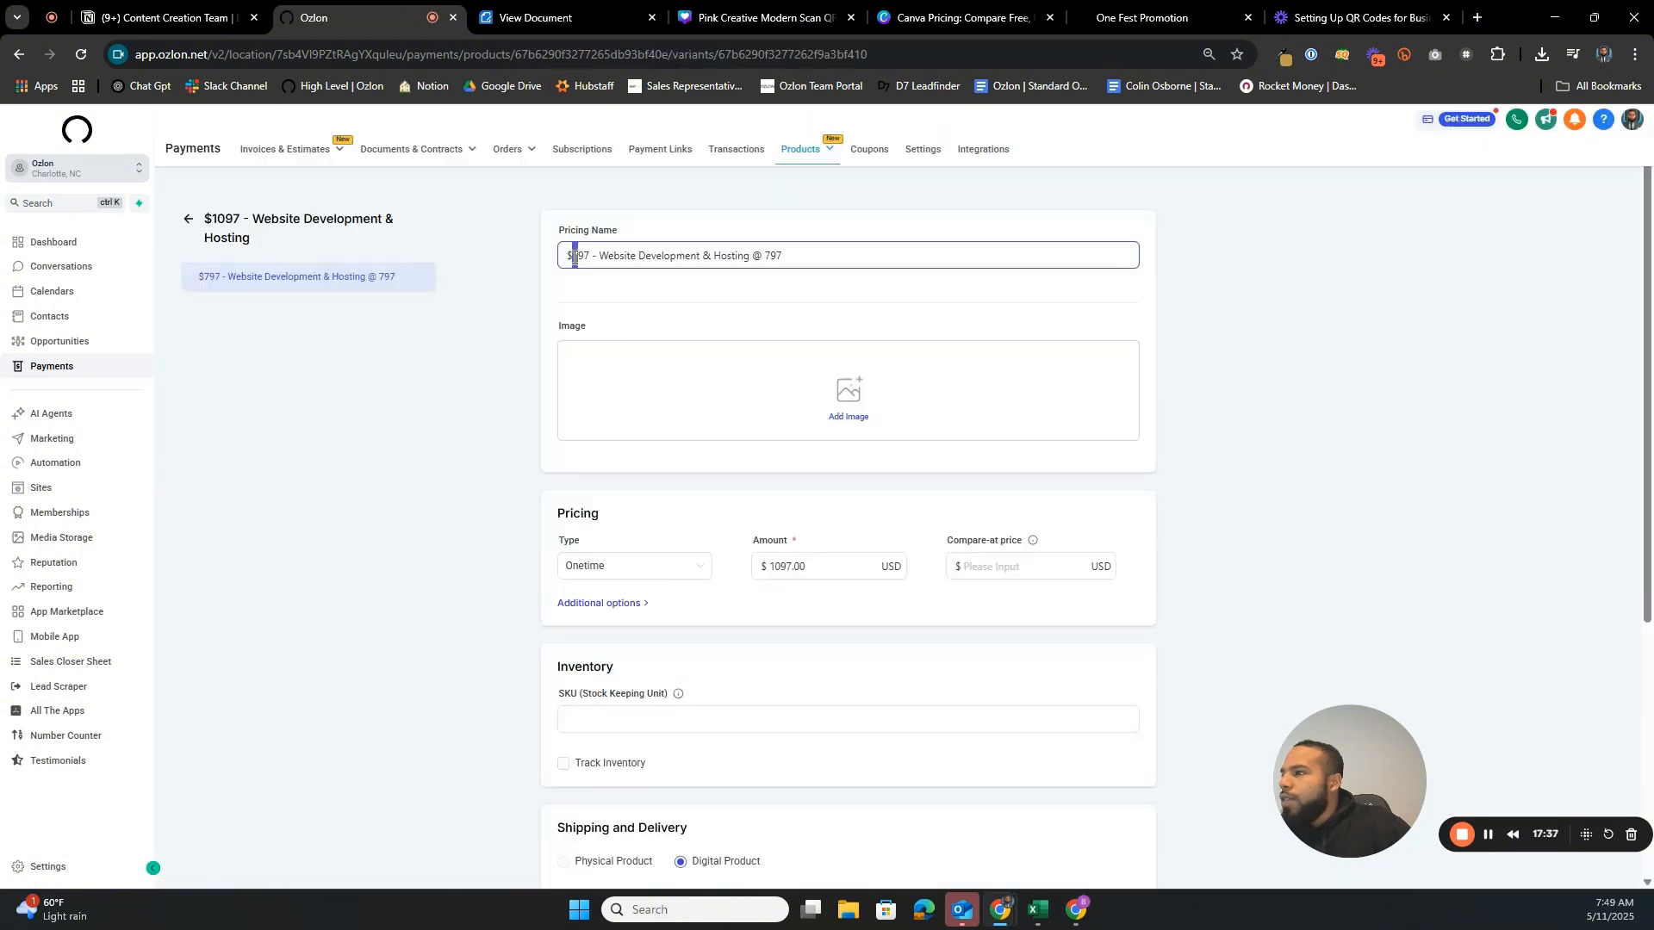
text(10)
scroll(1227, 554, down, 5)
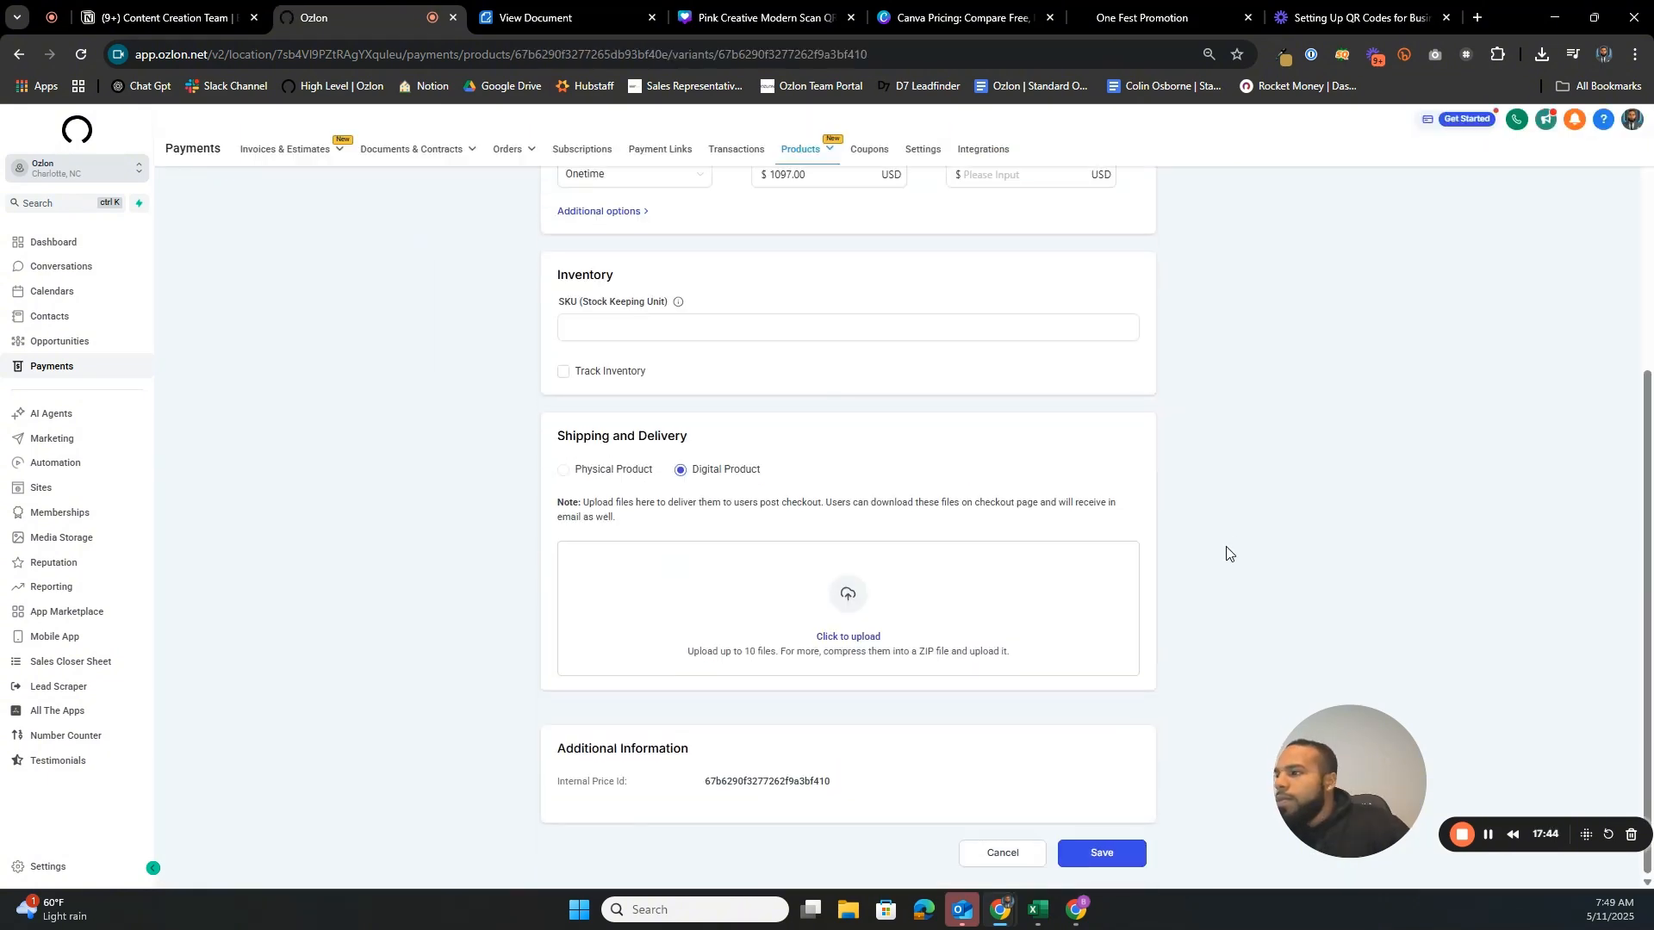
click(1103, 853)
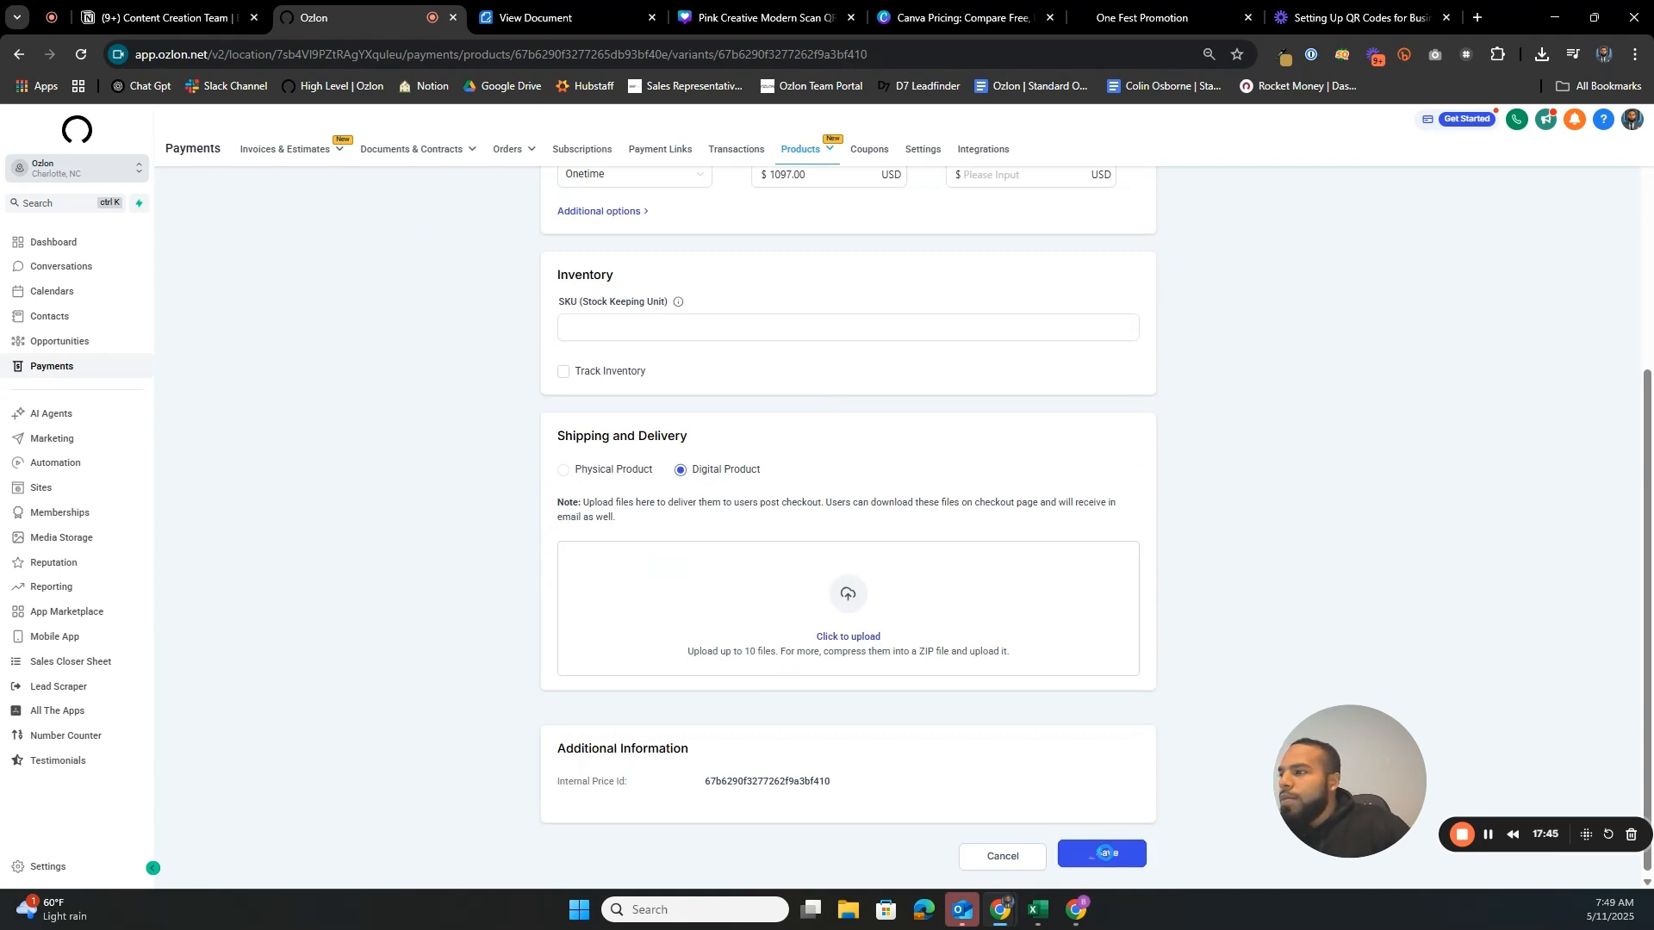
- Reopen the $1097 funnel under Sites and check the products of its Order Form step
click(41, 489)
click(510, 369)
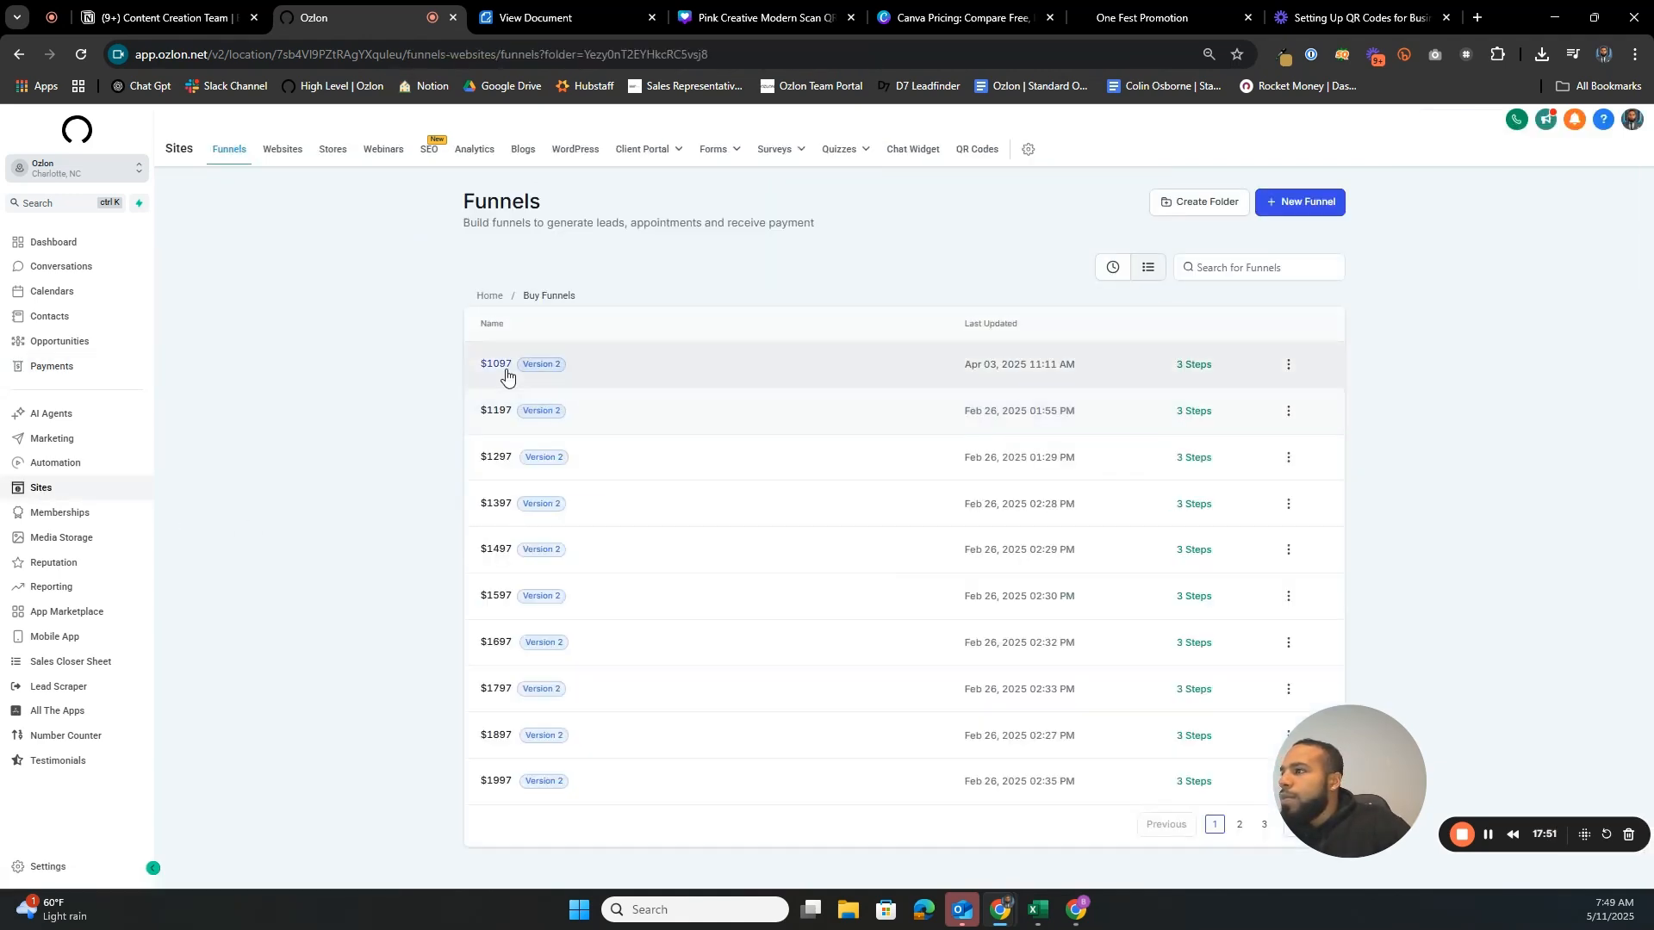
click(496, 364)
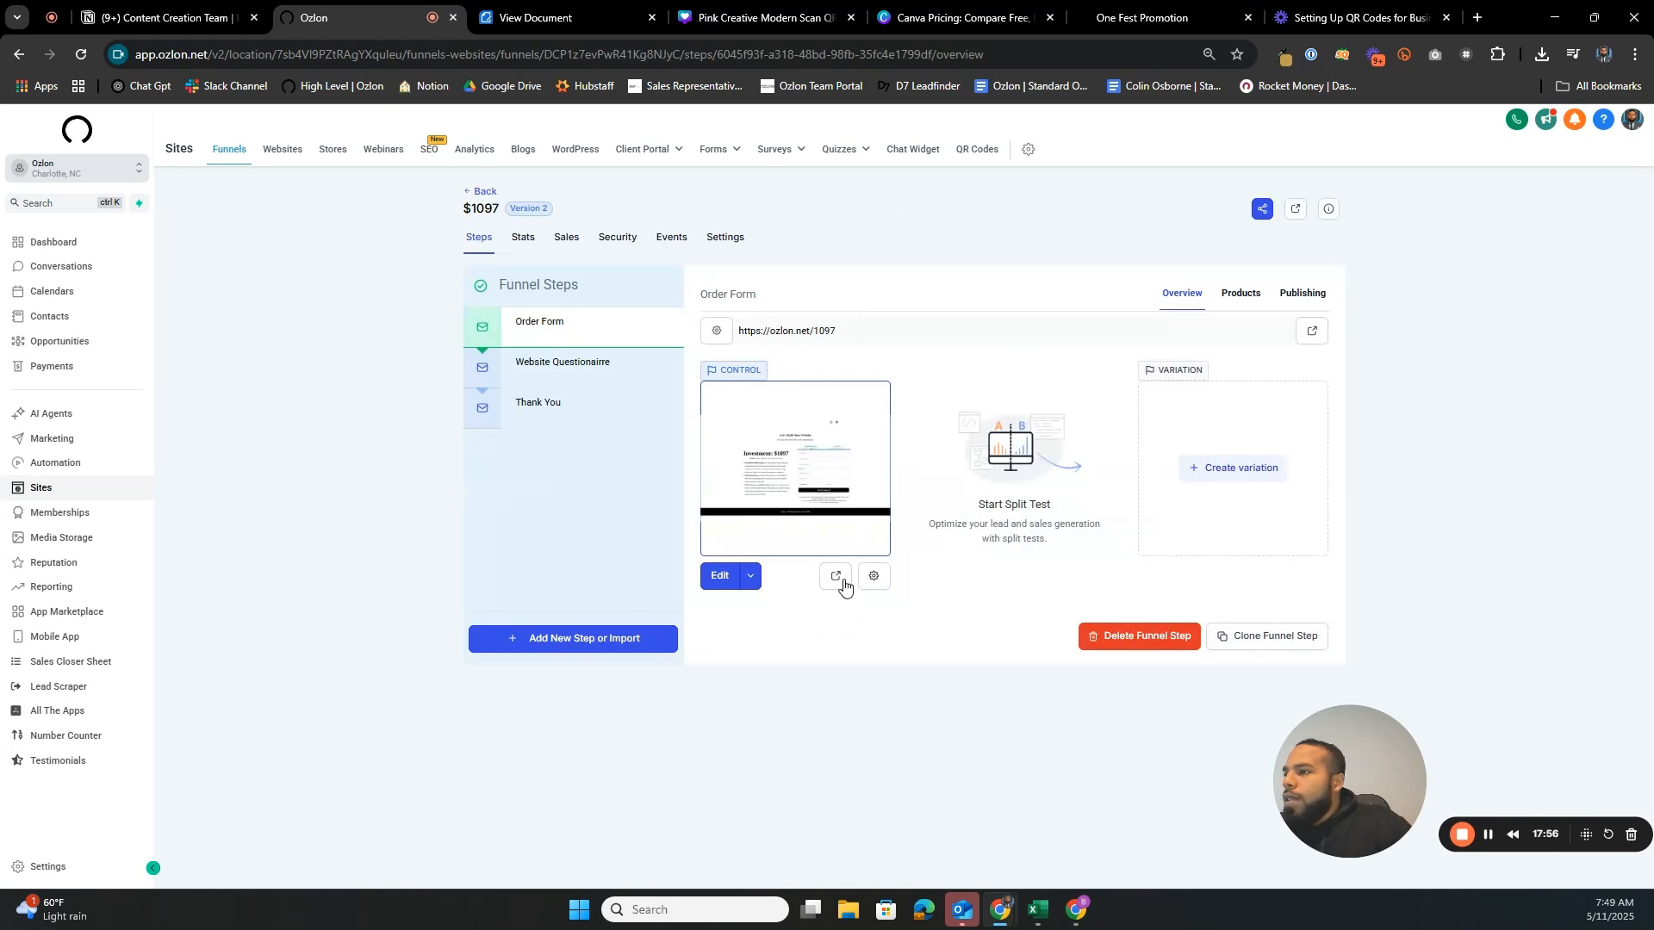
click(1233, 297)
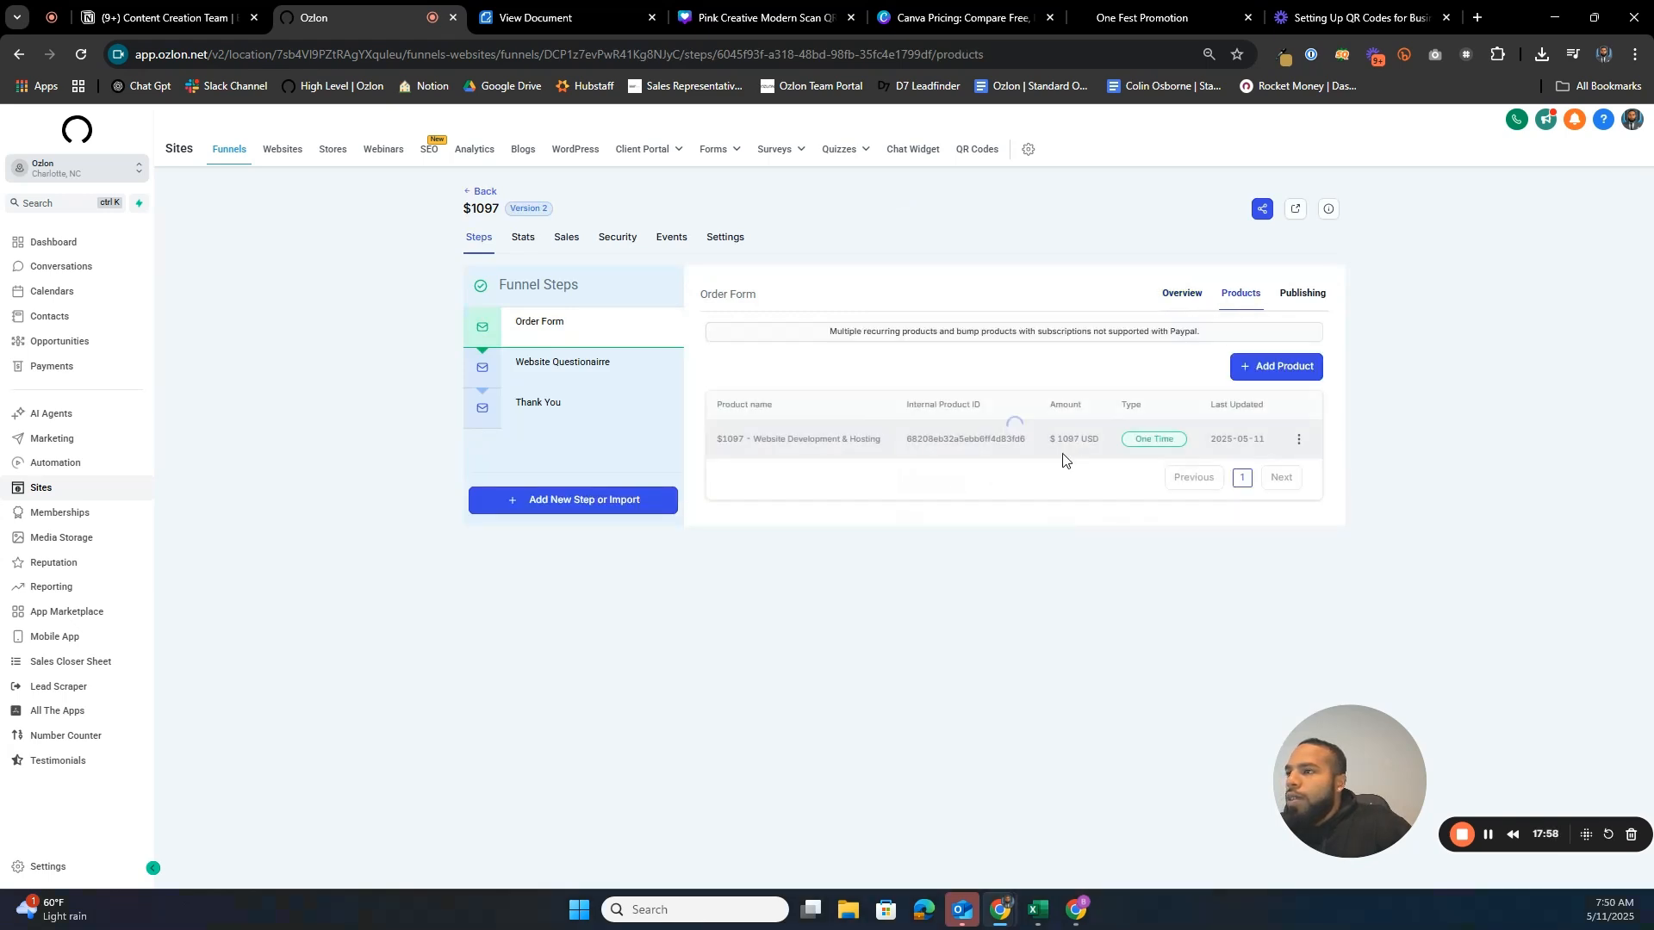
- Open the Order Form step's control page in the page builder
click(1173, 294)
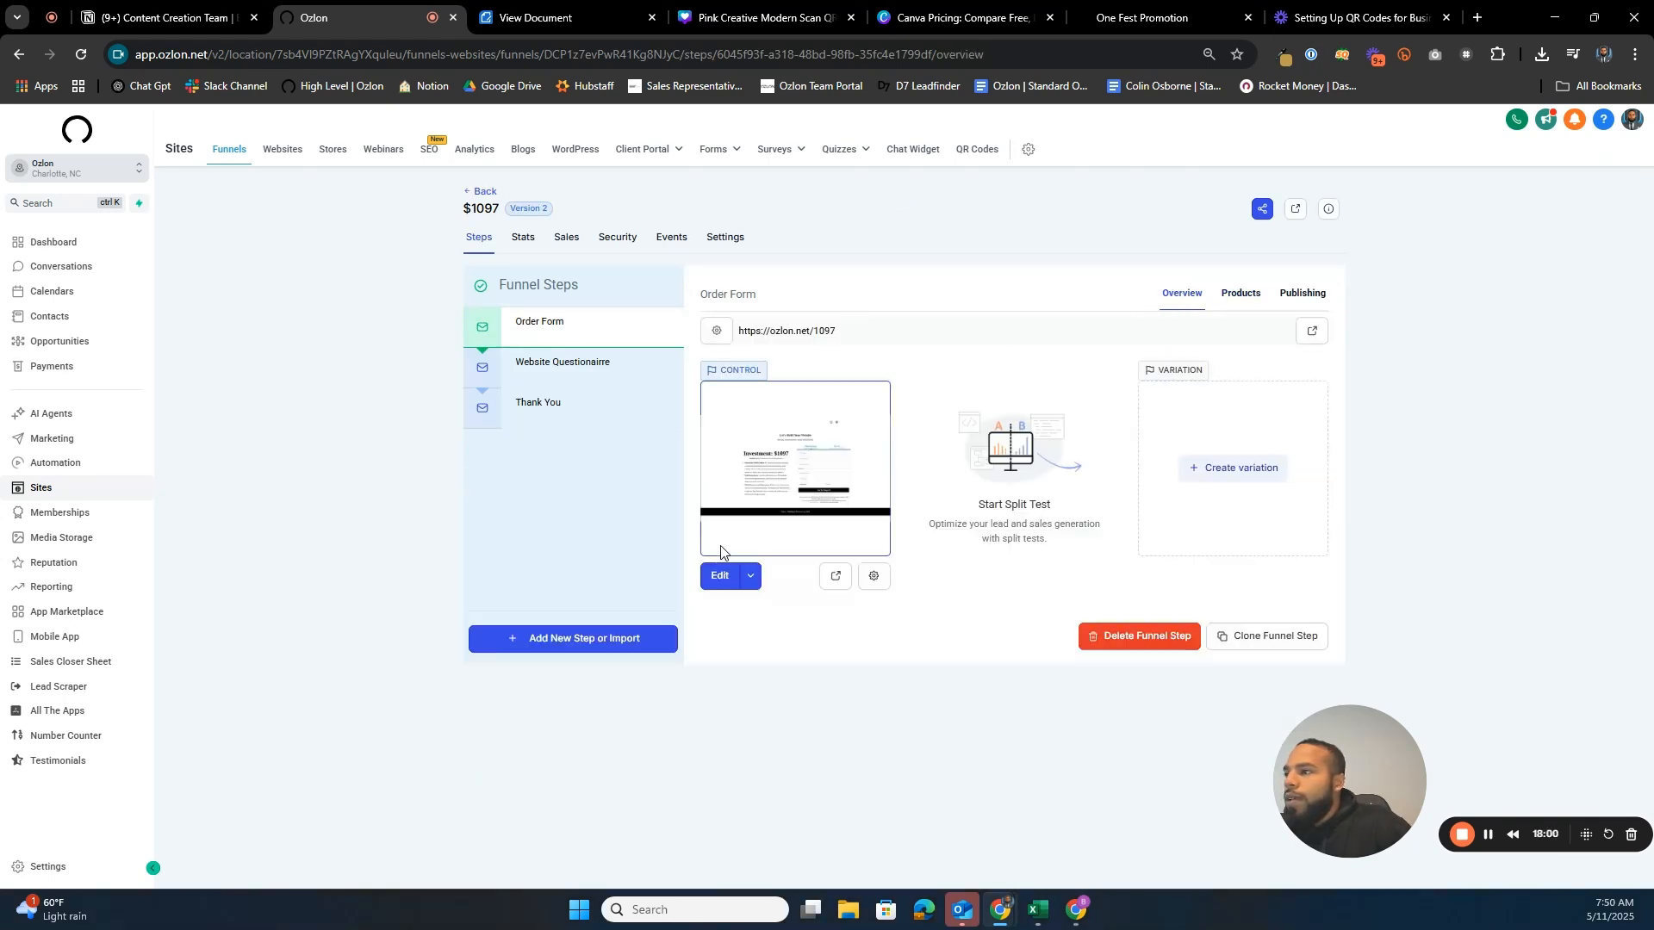
click(749, 580)
click(779, 532)
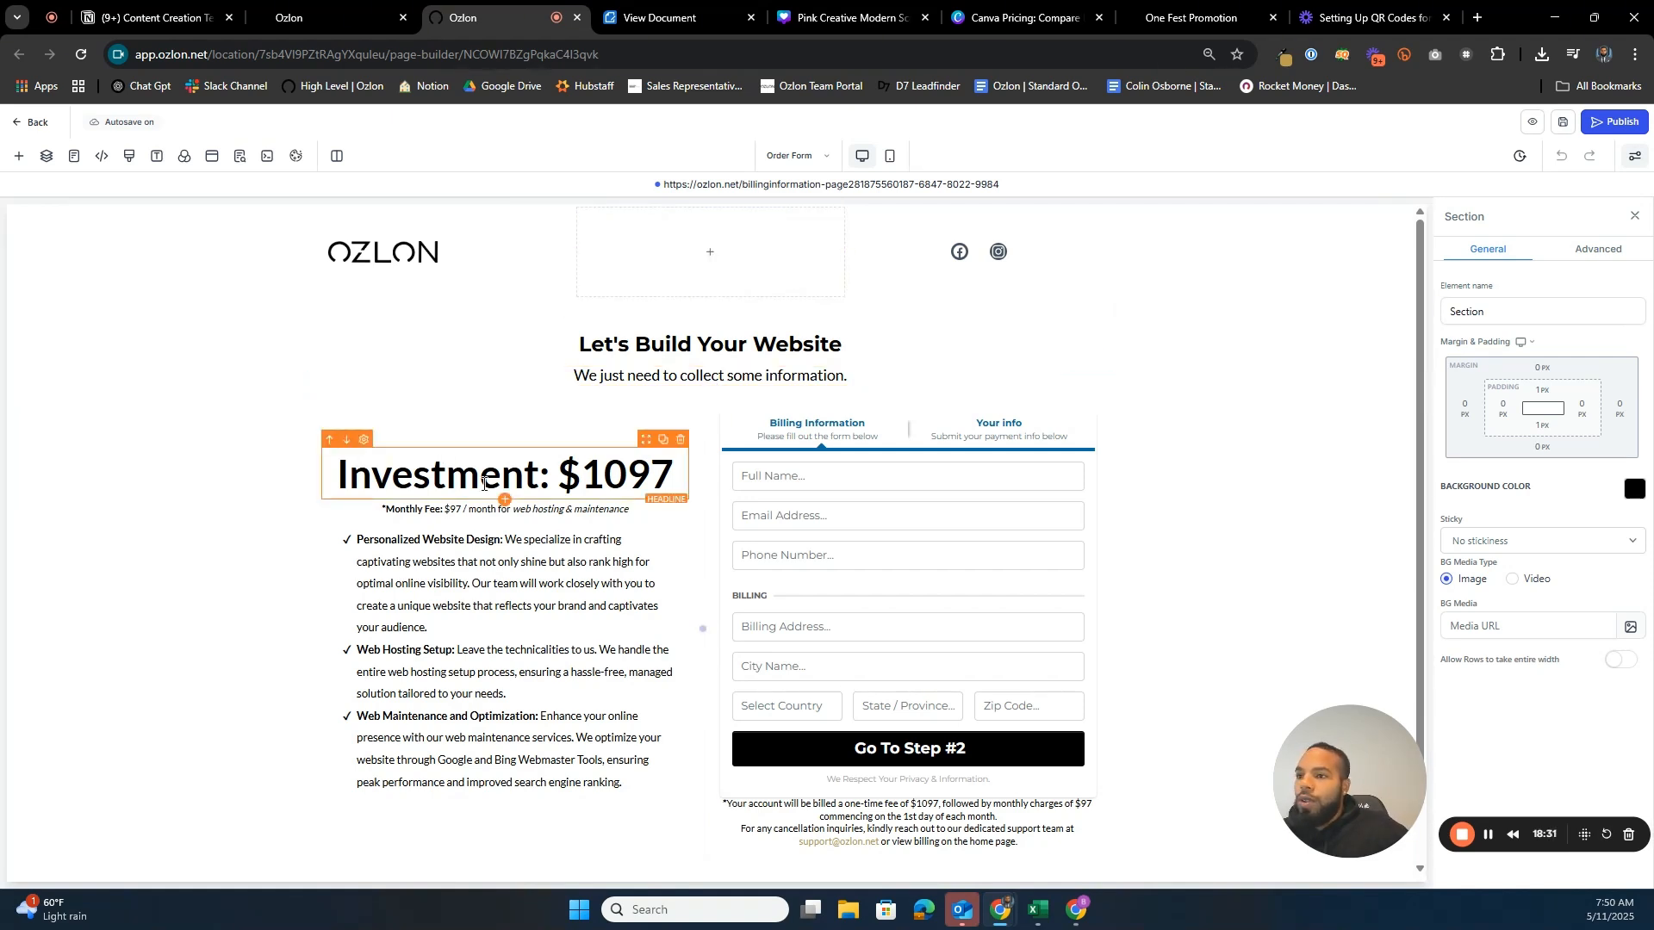
- Look through the page builder's available elements for the order elements and compare them with the page's two-step order form
click(18, 156)
scroll(245, 466, down, 7)
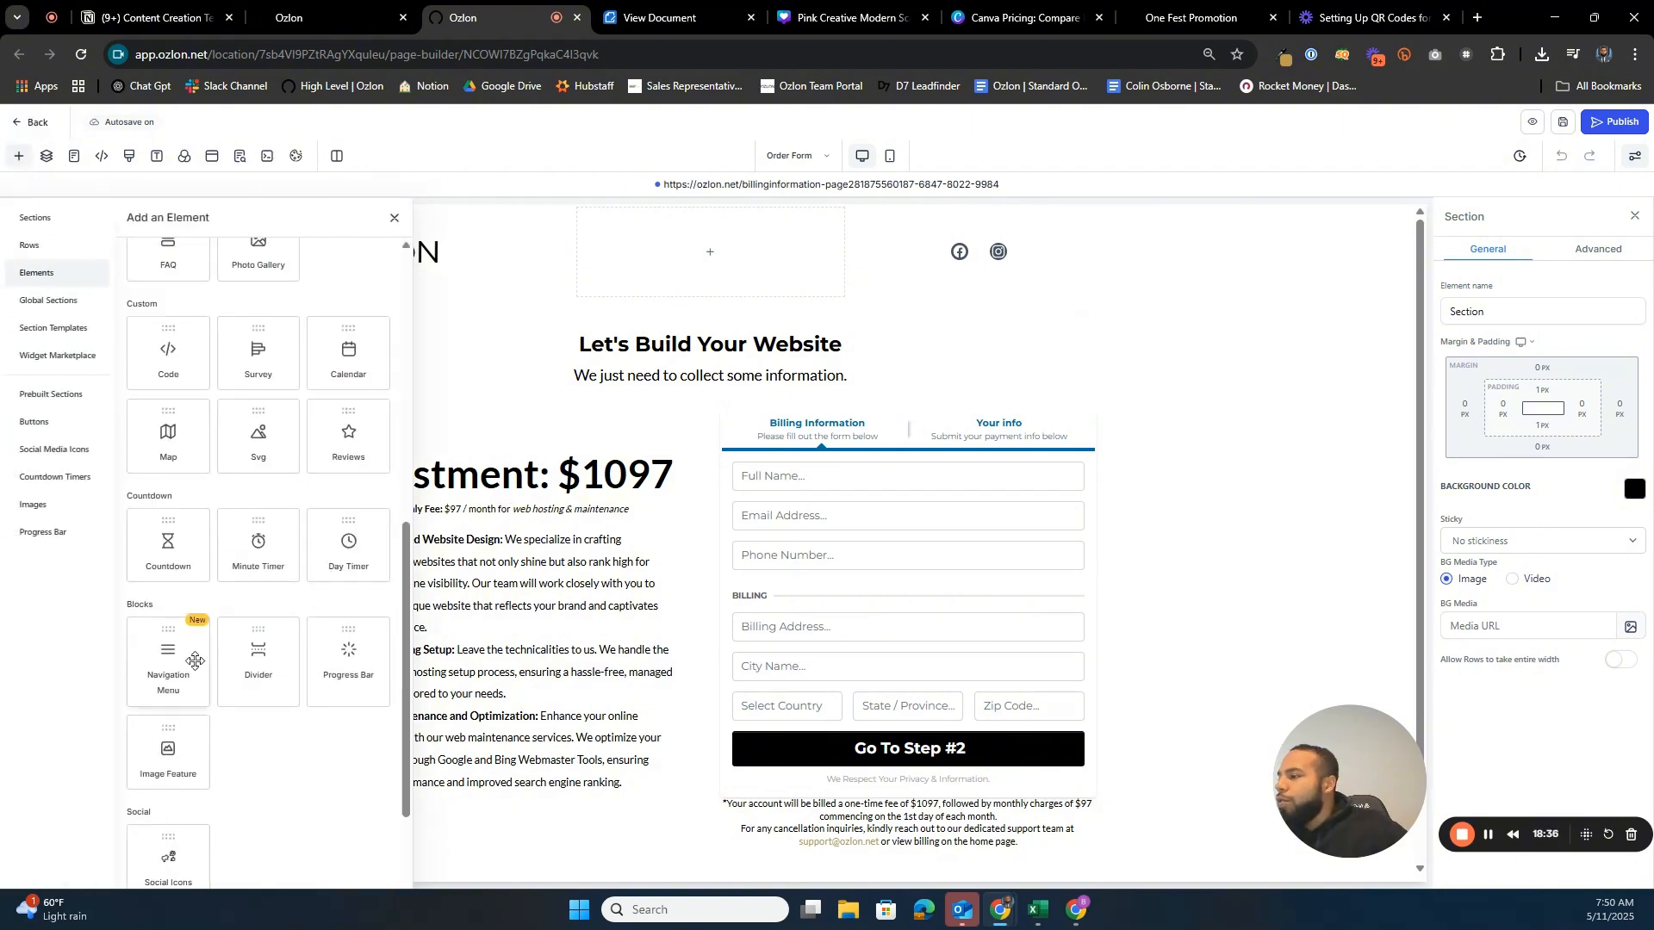
scroll(224, 534, up, 4)
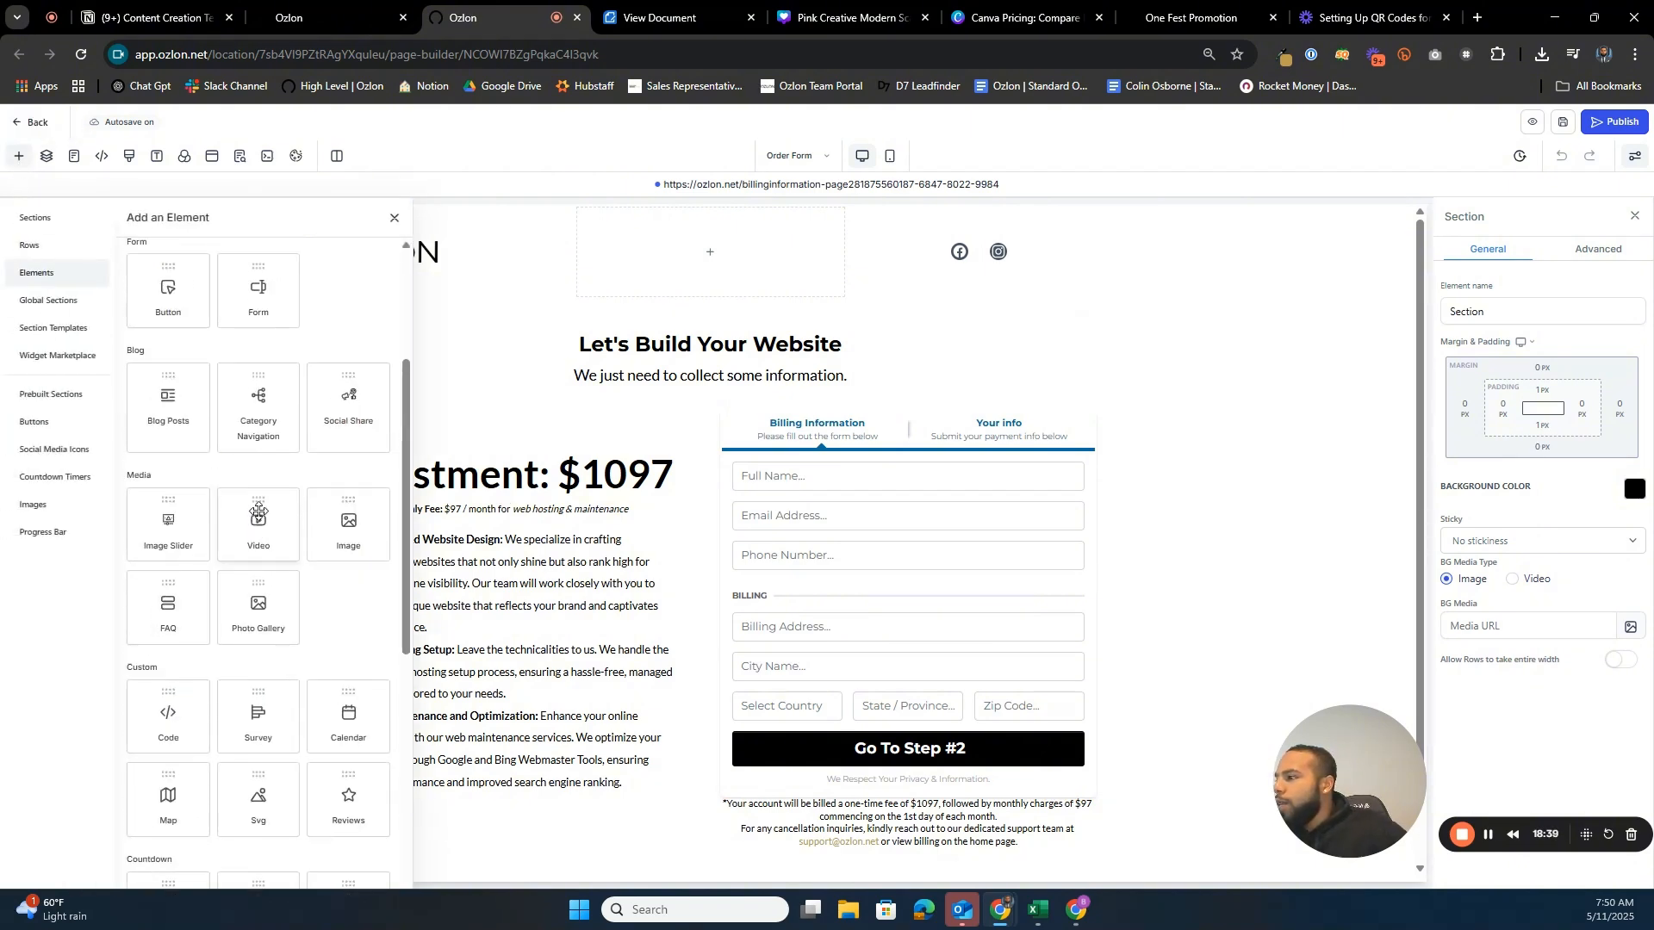
scroll(261, 508, down, 4)
scroll(261, 509, down, 2)
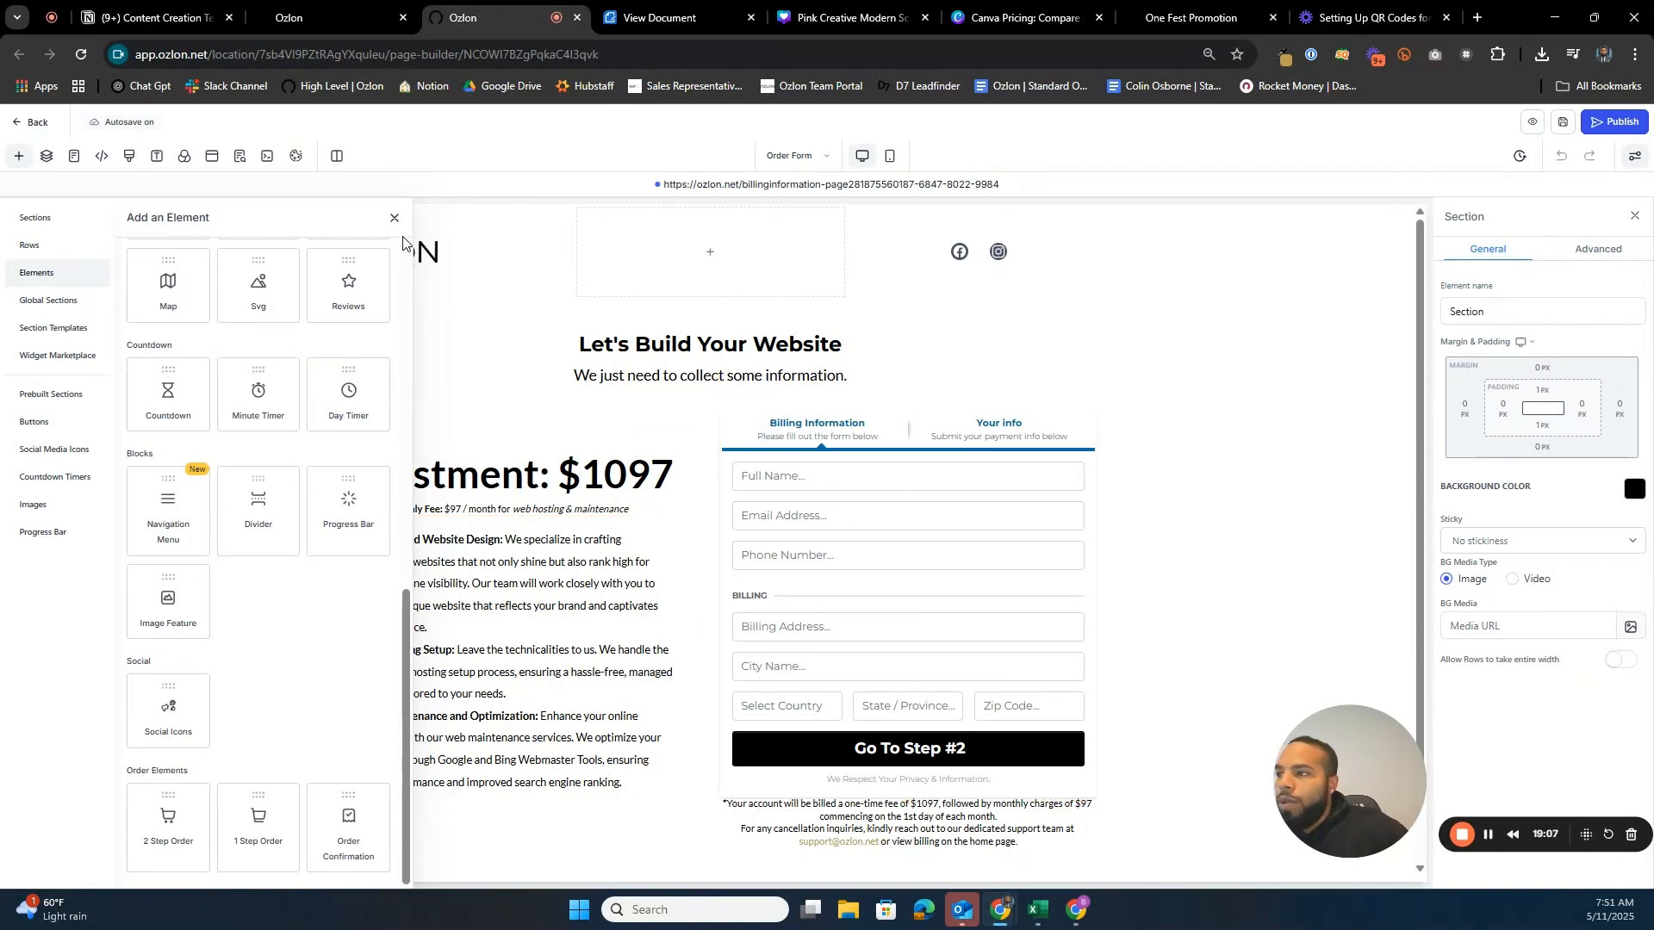
scroll(887, 500, down, 2)
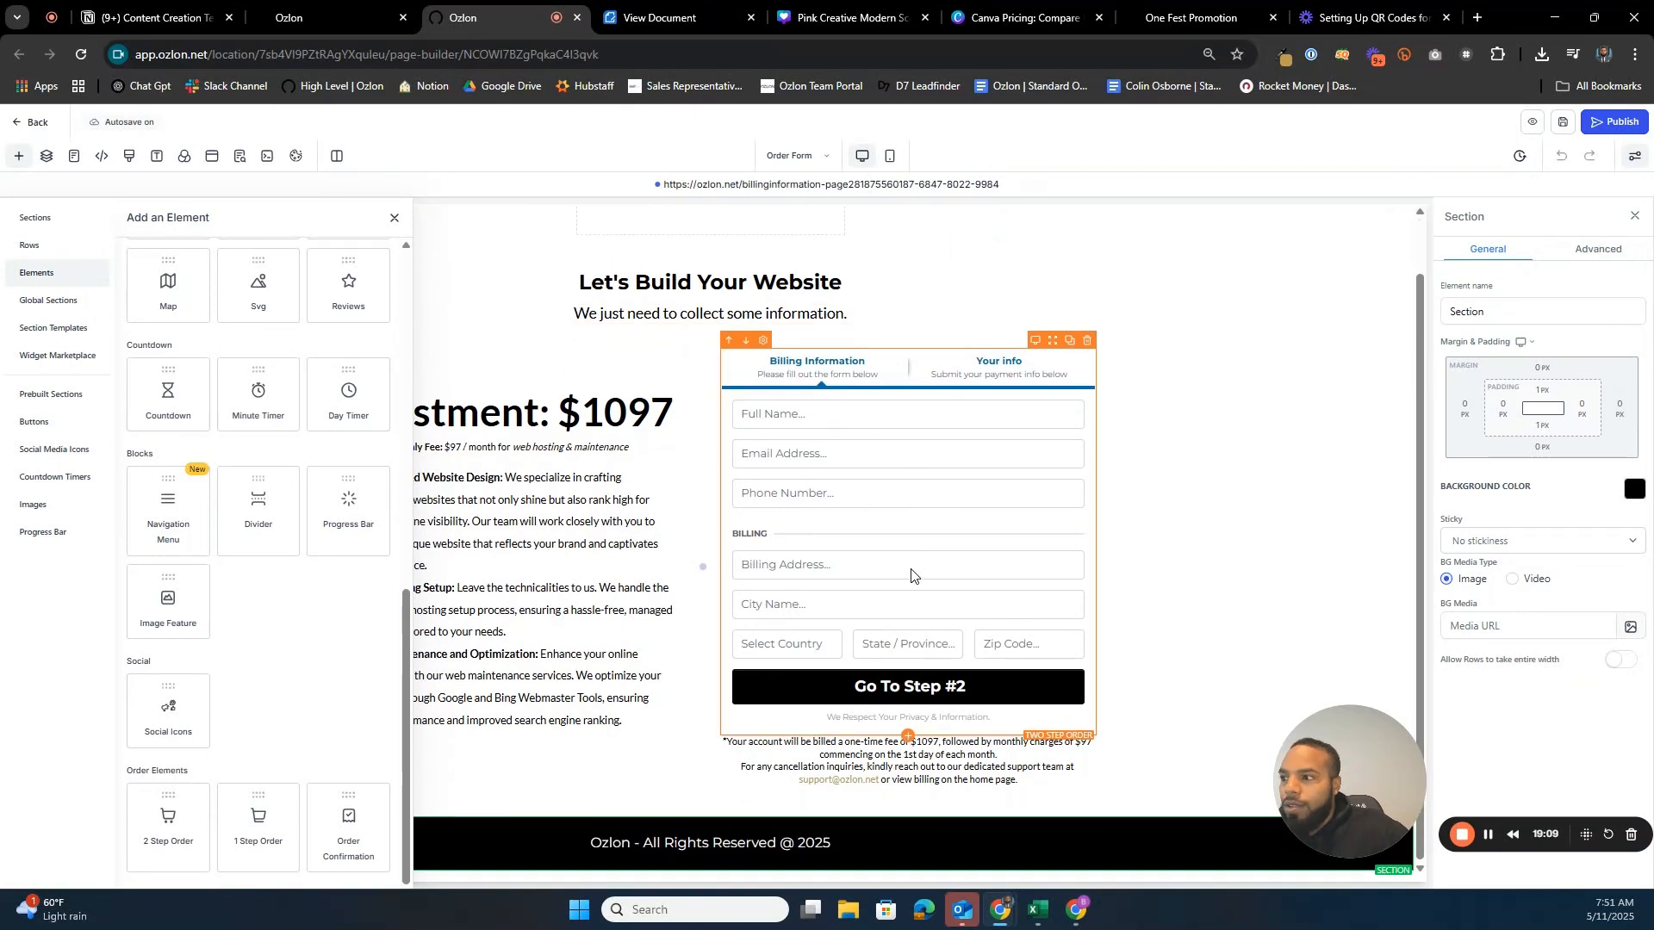
scroll(948, 603, up, 2)
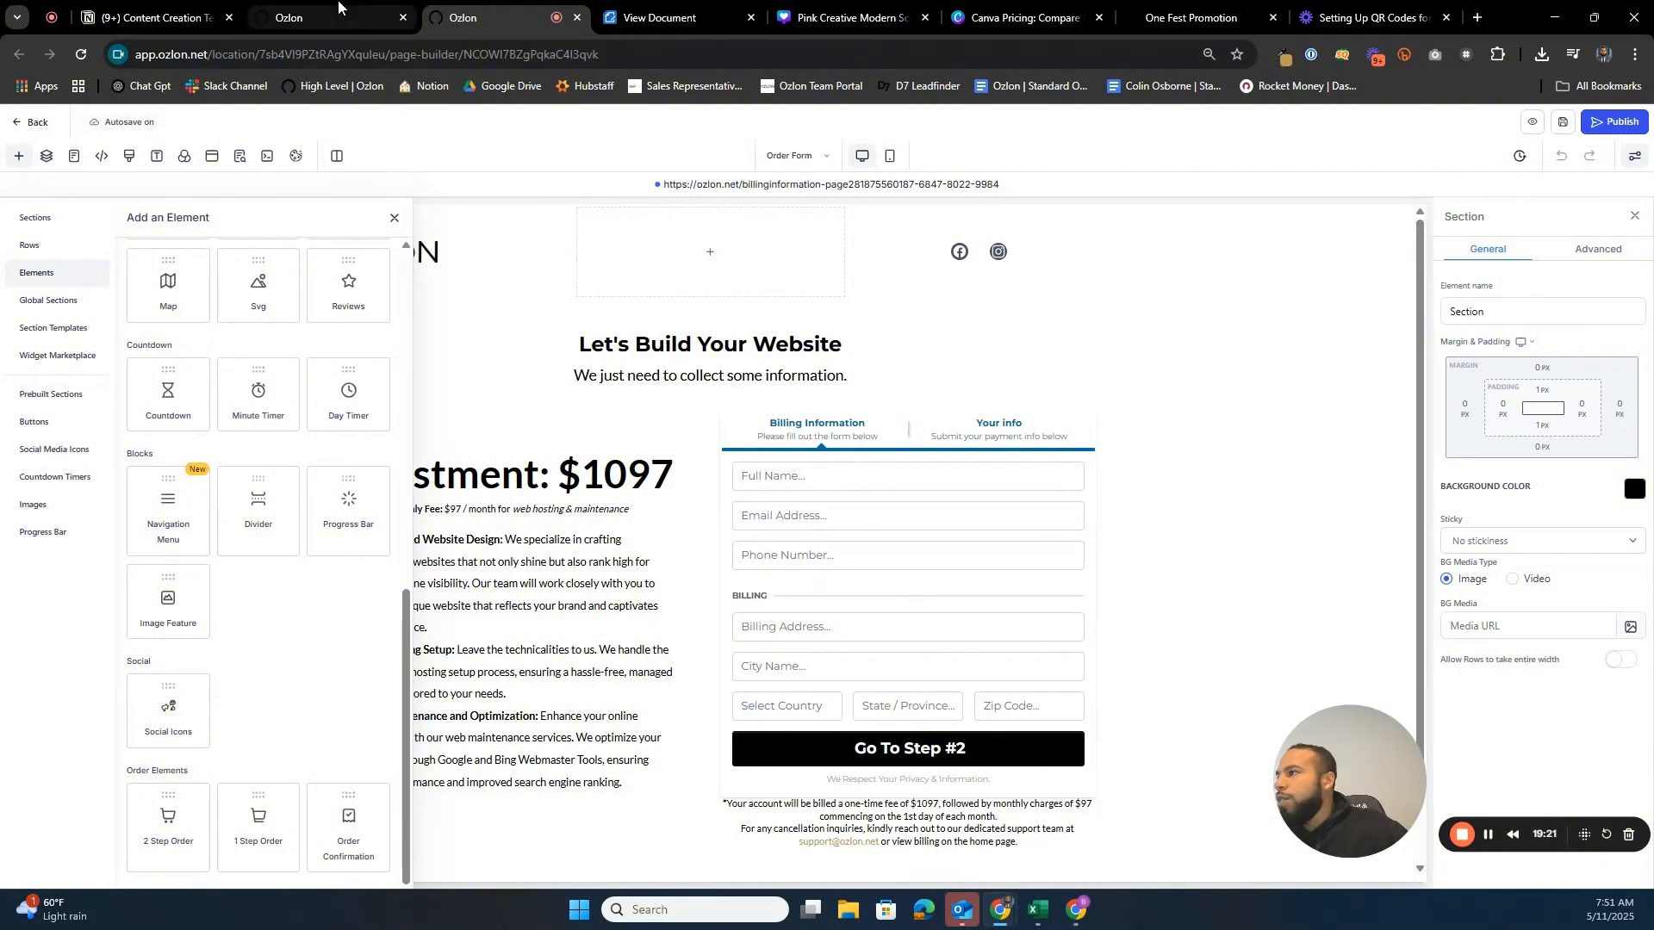
- Return to the $1097 funnel overview and open the live Order Form page to view it
click(310, 17)
click(1310, 333)
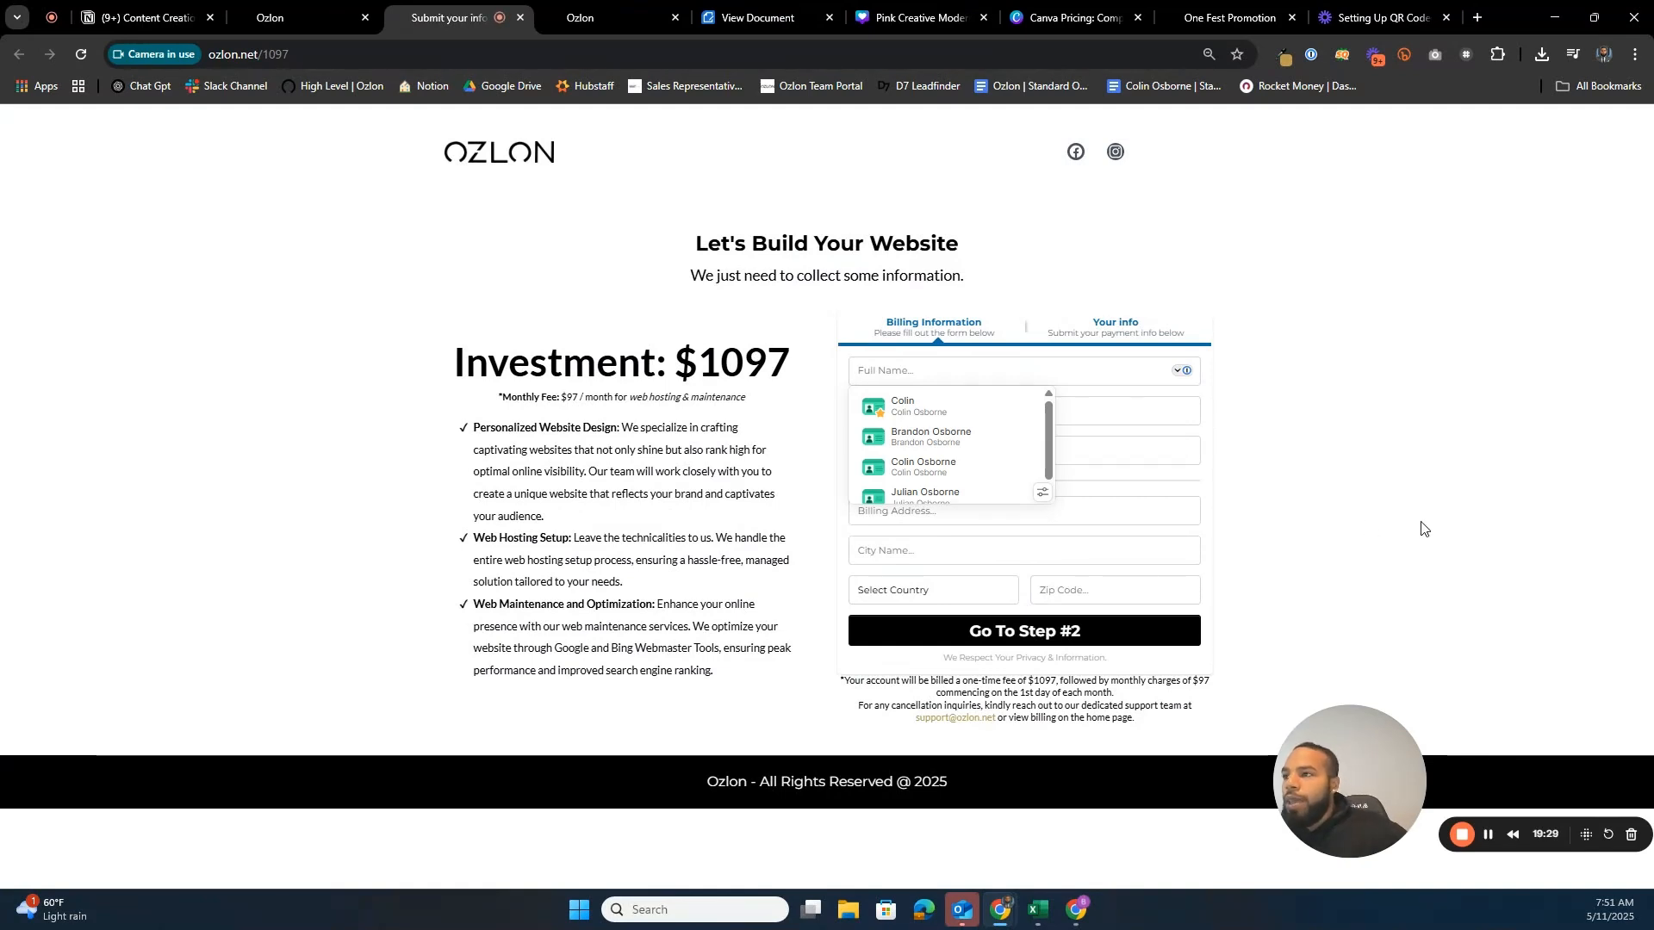
- Return to the Order Form in the page builder, select its Two Step Order element and close the element library
click(276, 17)
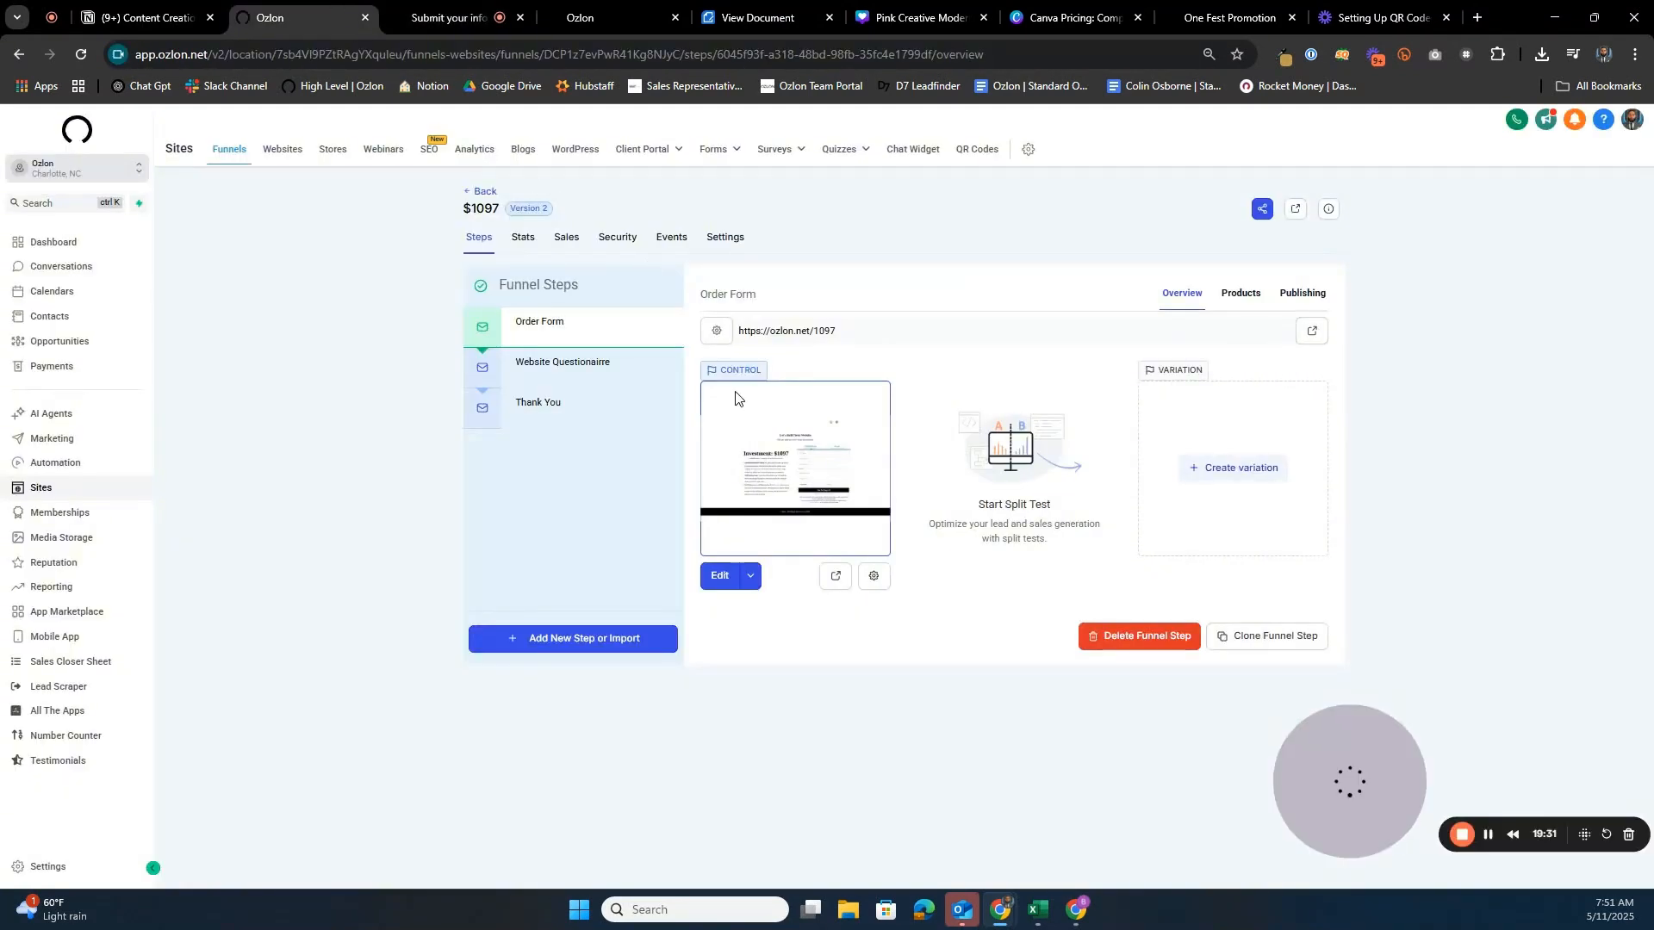
click(577, 12)
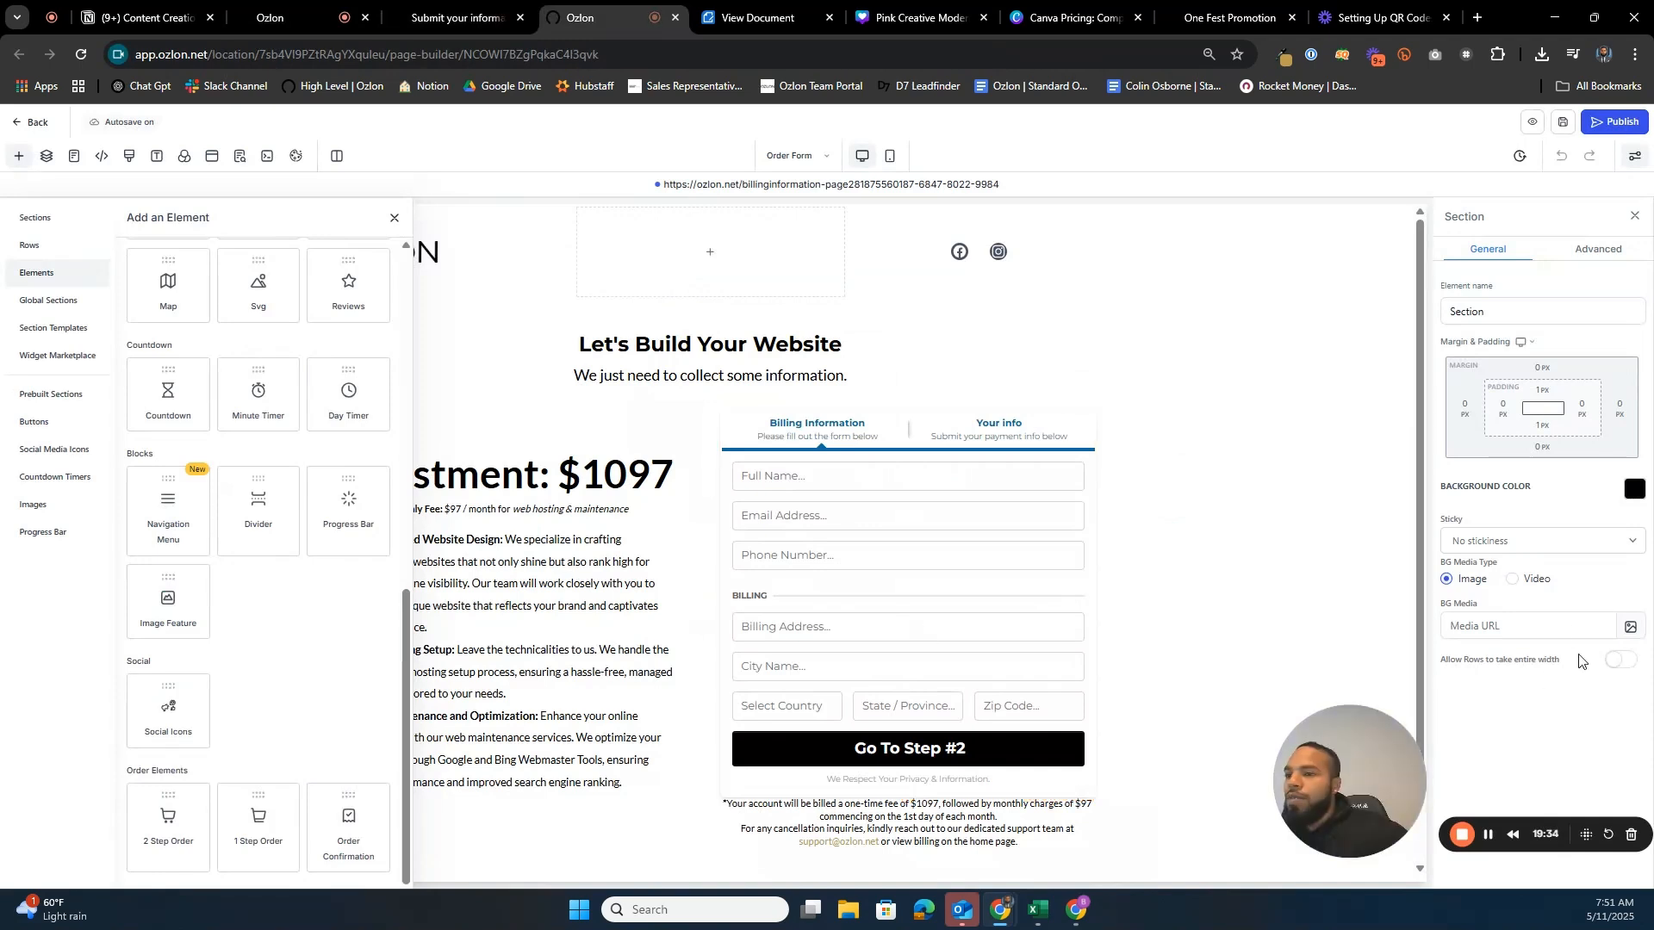
double_click(1055, 636)
click(395, 218)
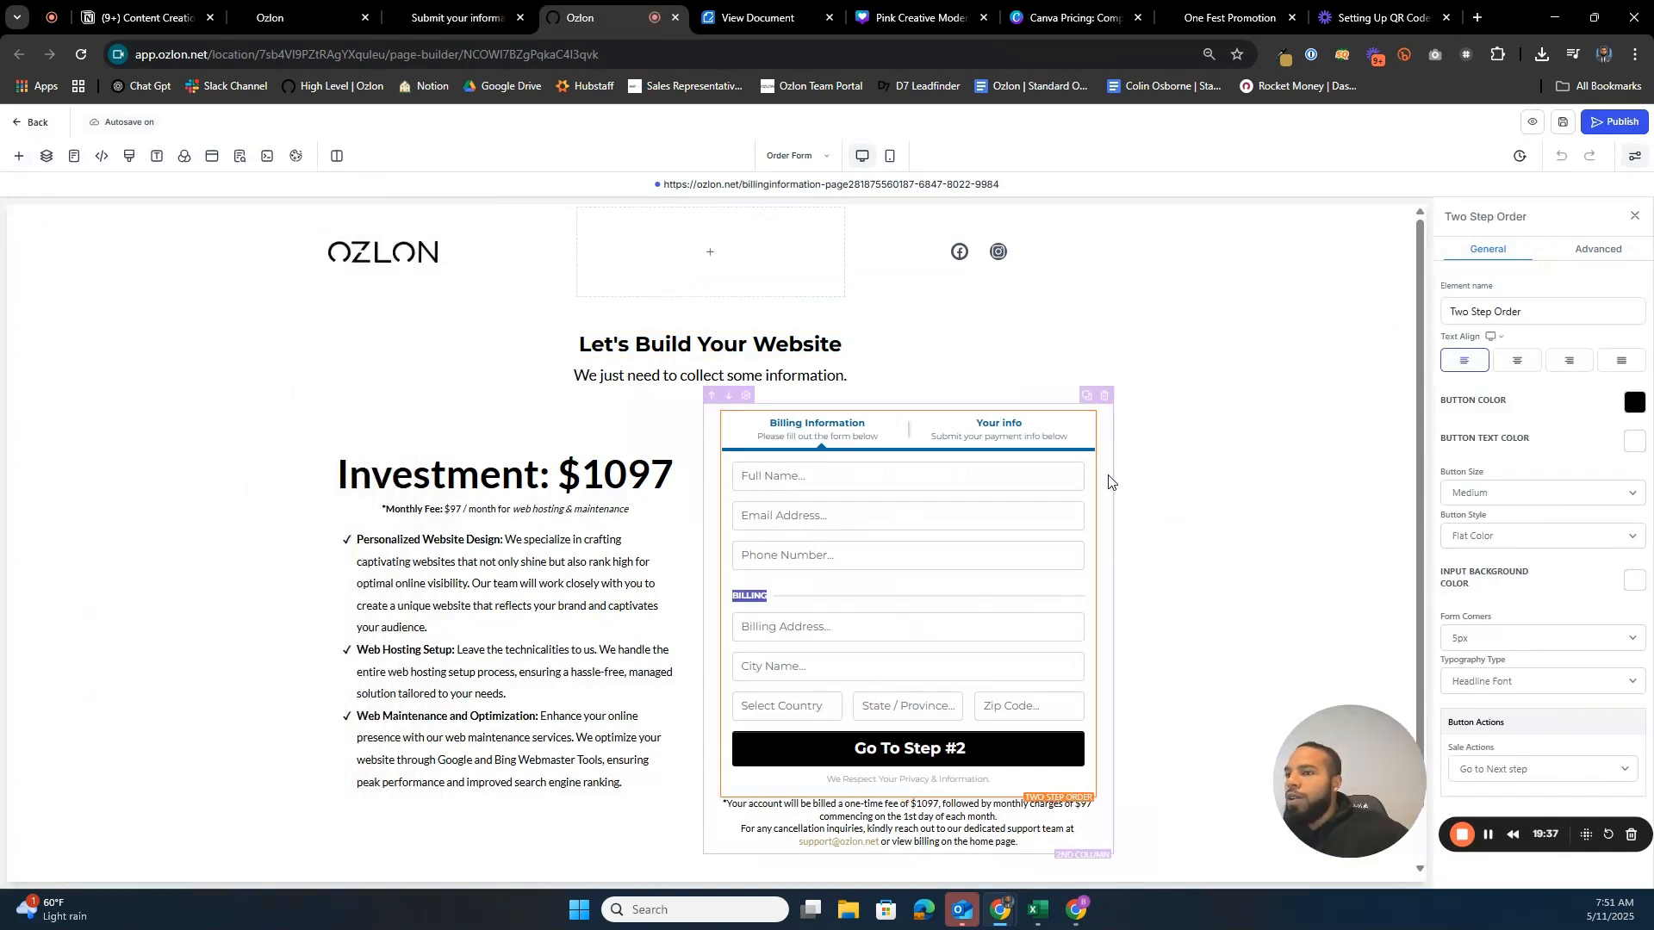
- Review the Sale Actions choices available for the Two Step Order element's button
drag(1314, 778, 120, 795)
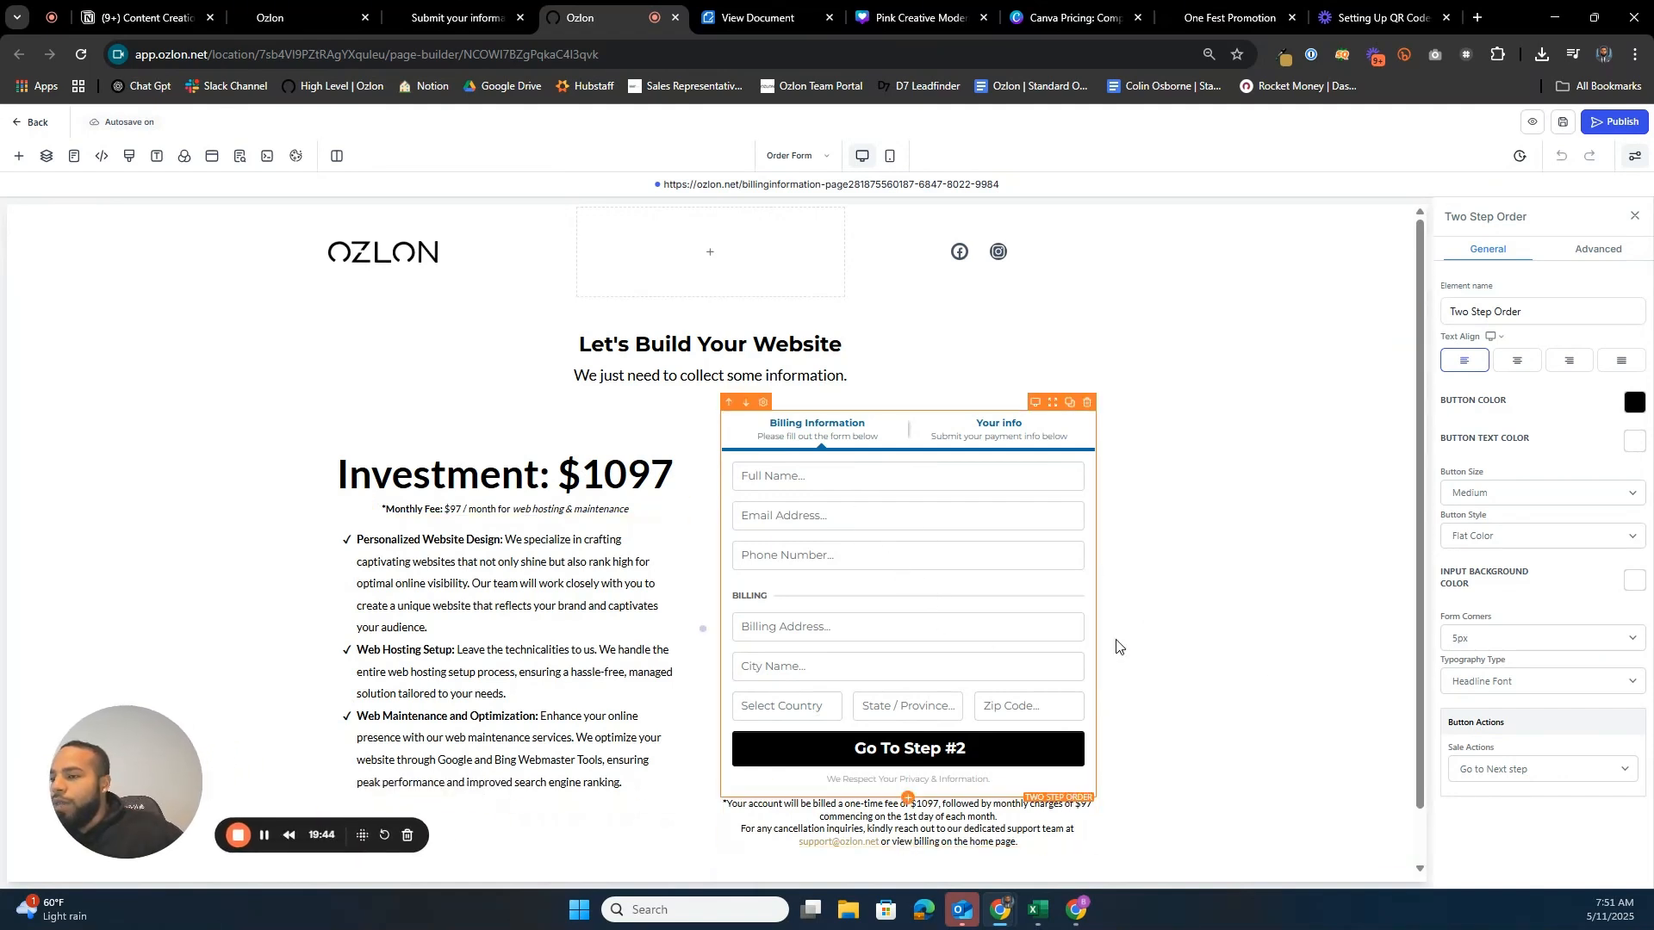
click(1539, 769)
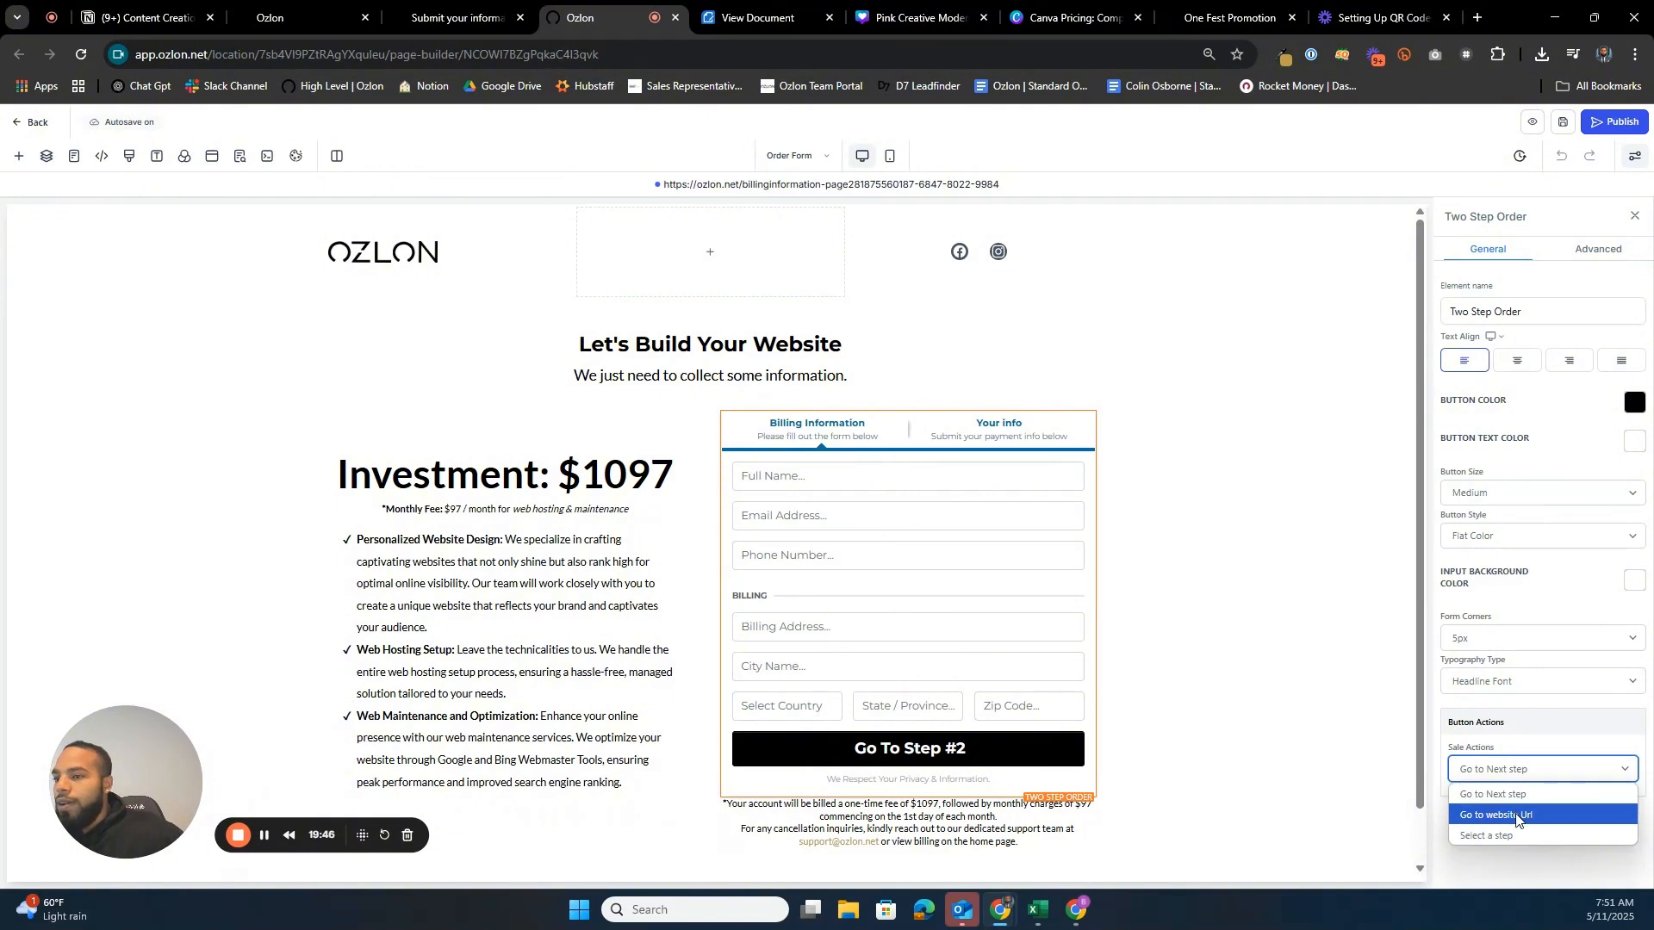
click(1522, 746)
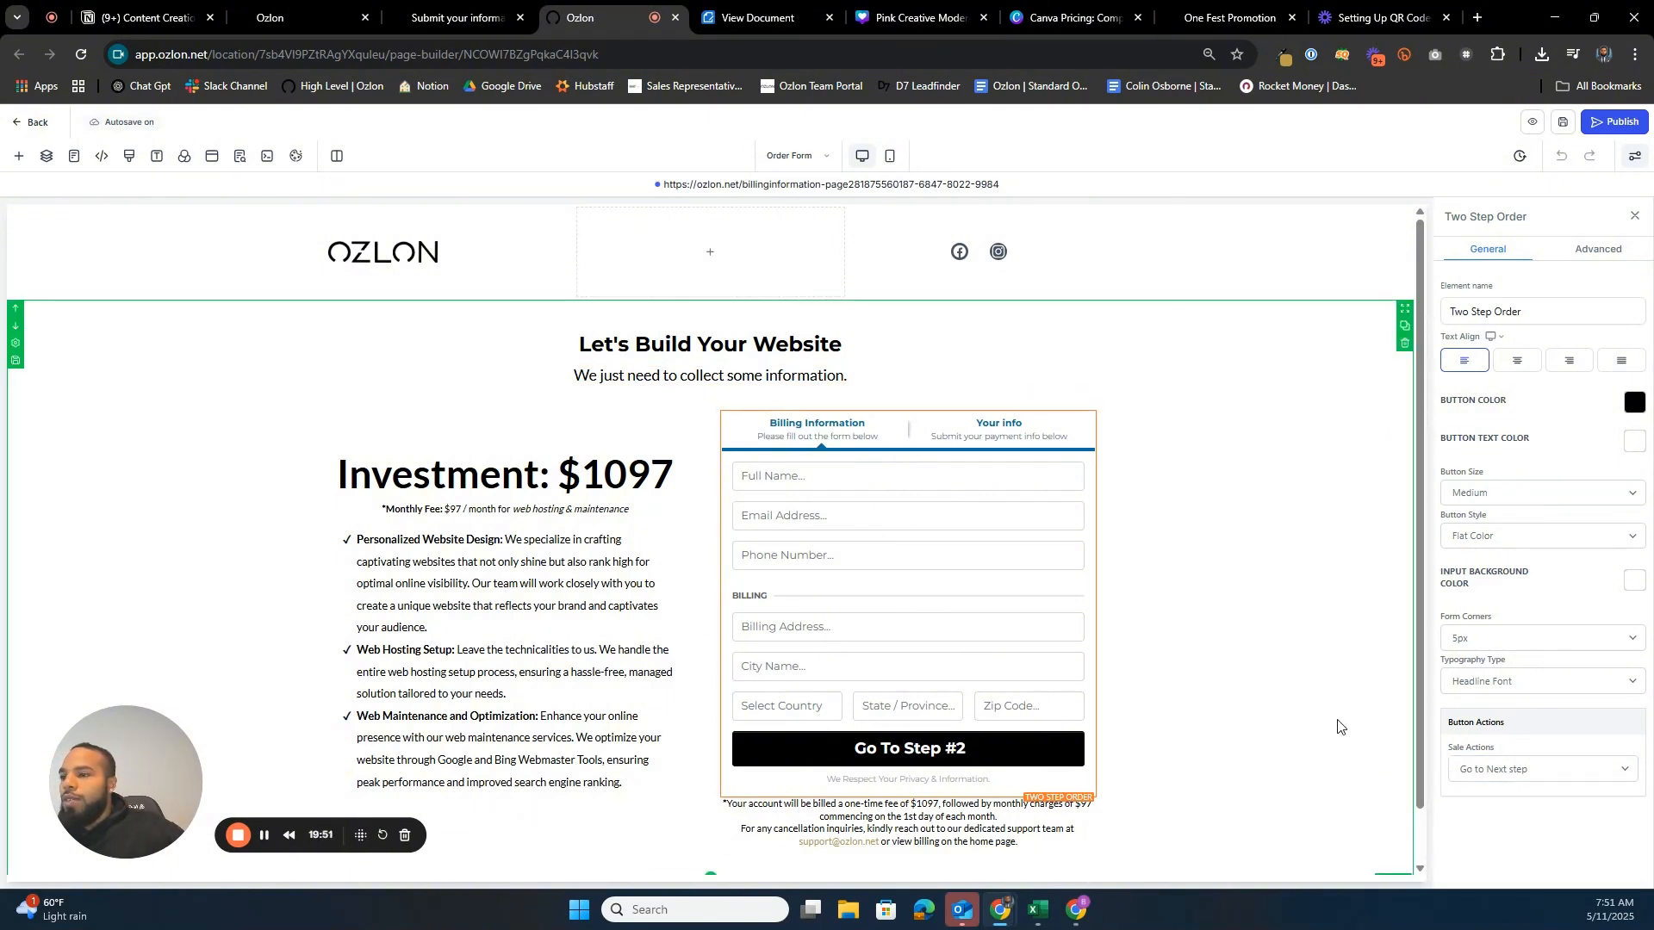
click(1583, 775)
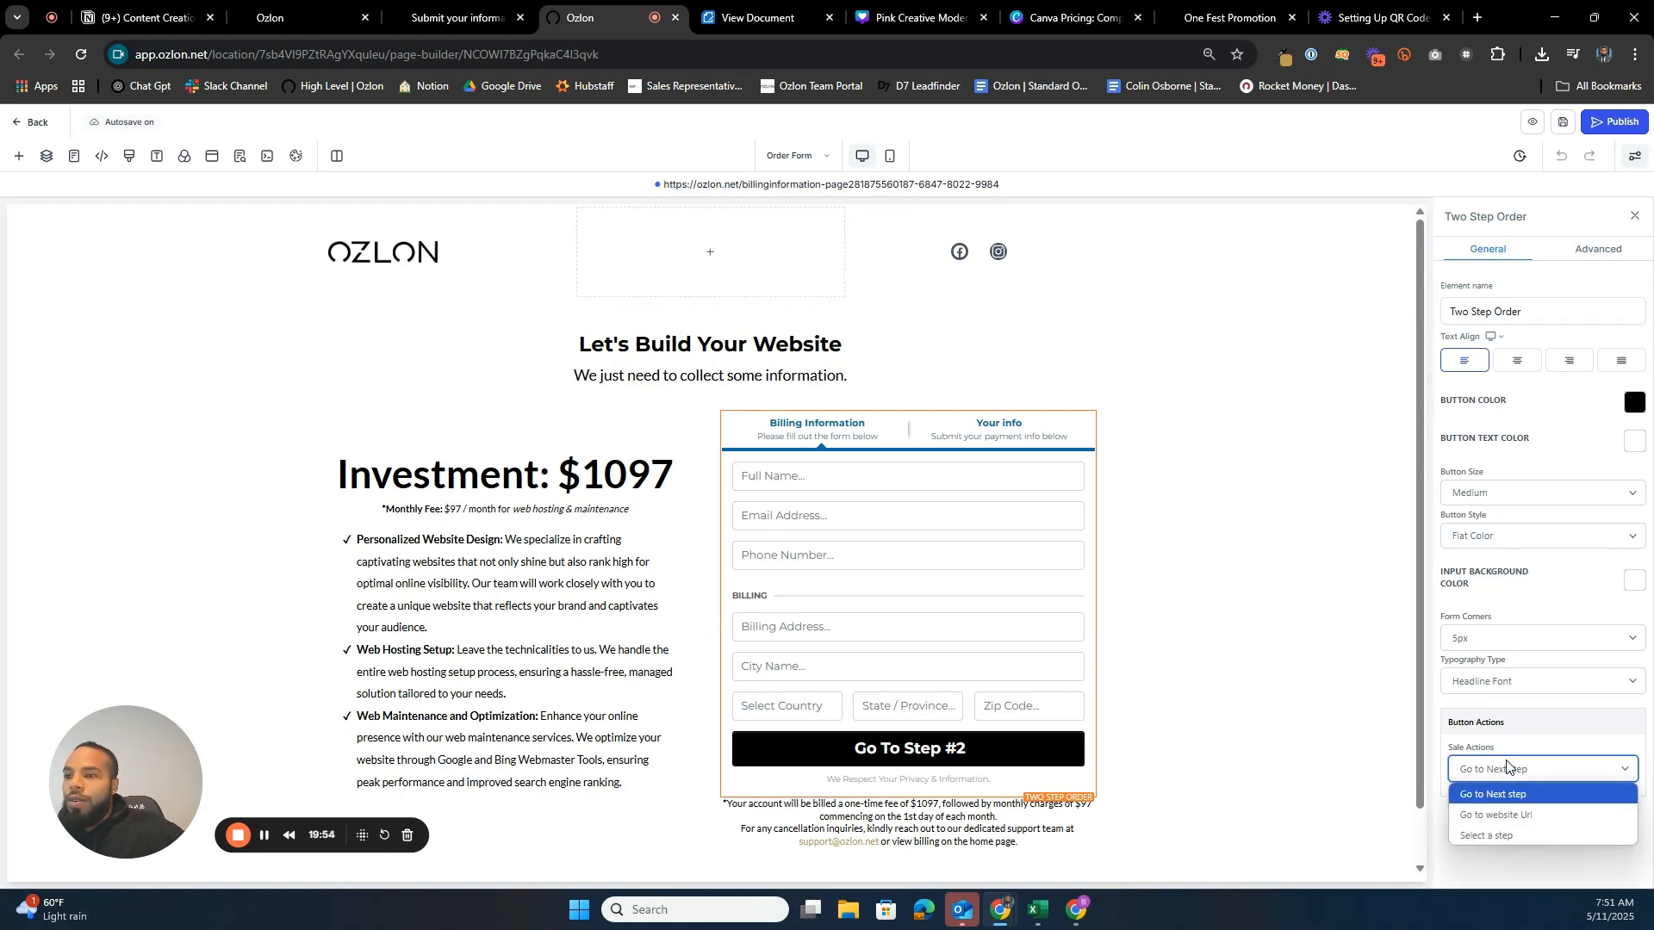
click(1508, 764)
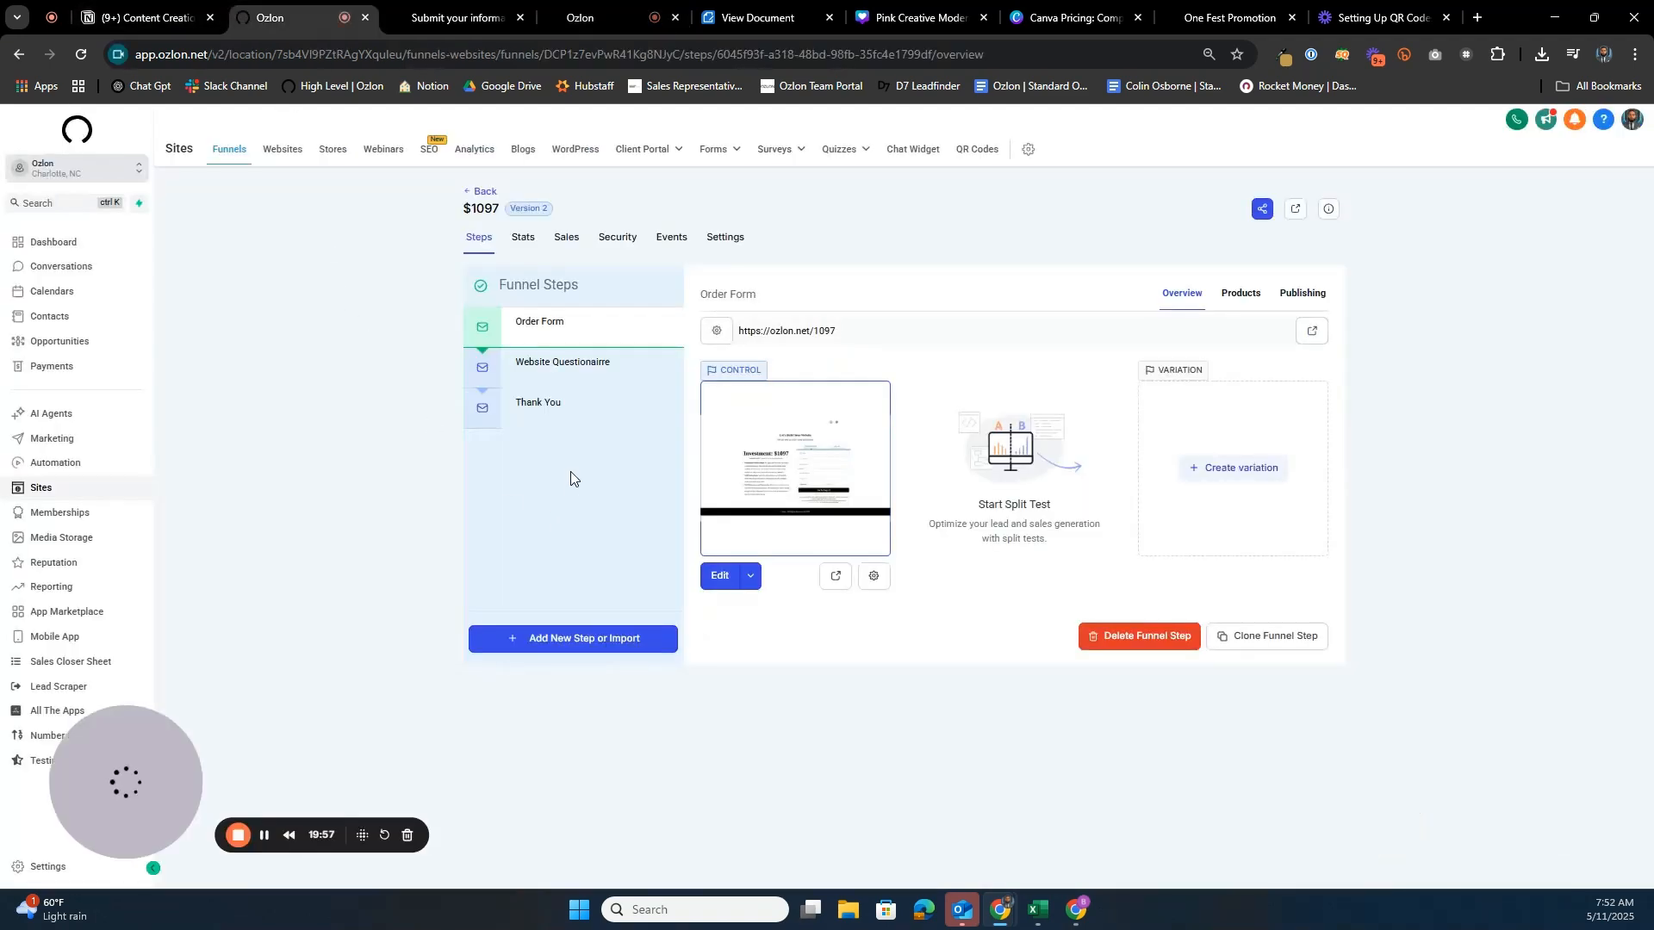
- Open the live page of the funnel's Website Questionnaire step and read through its form questions
click(573, 365)
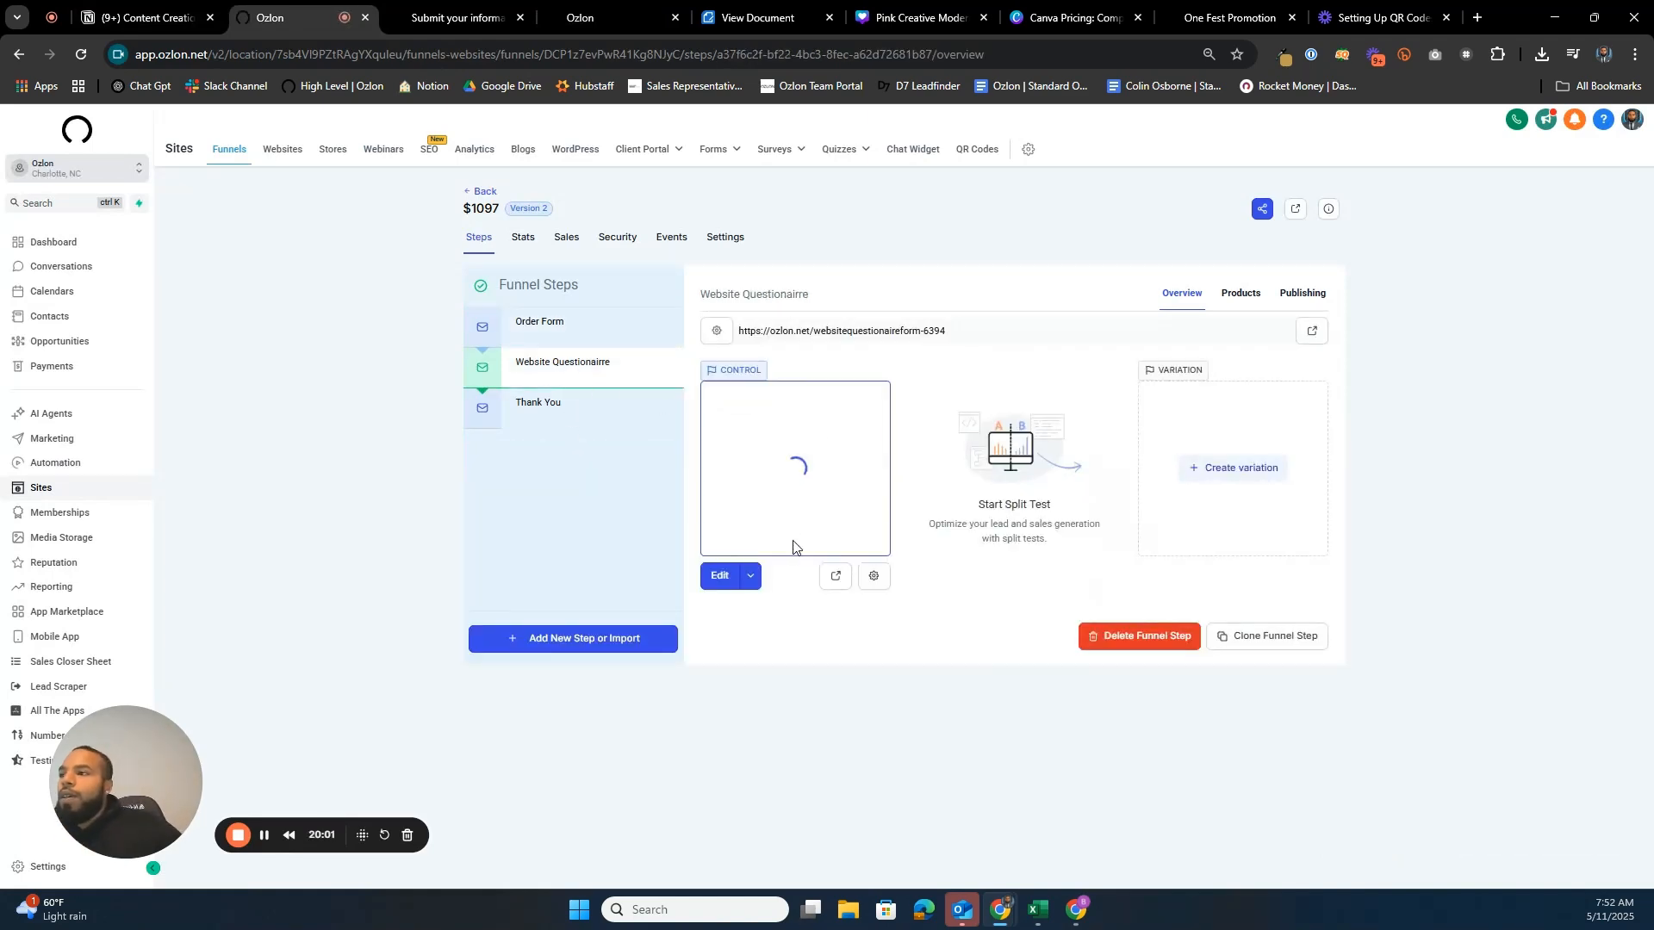
click(834, 577)
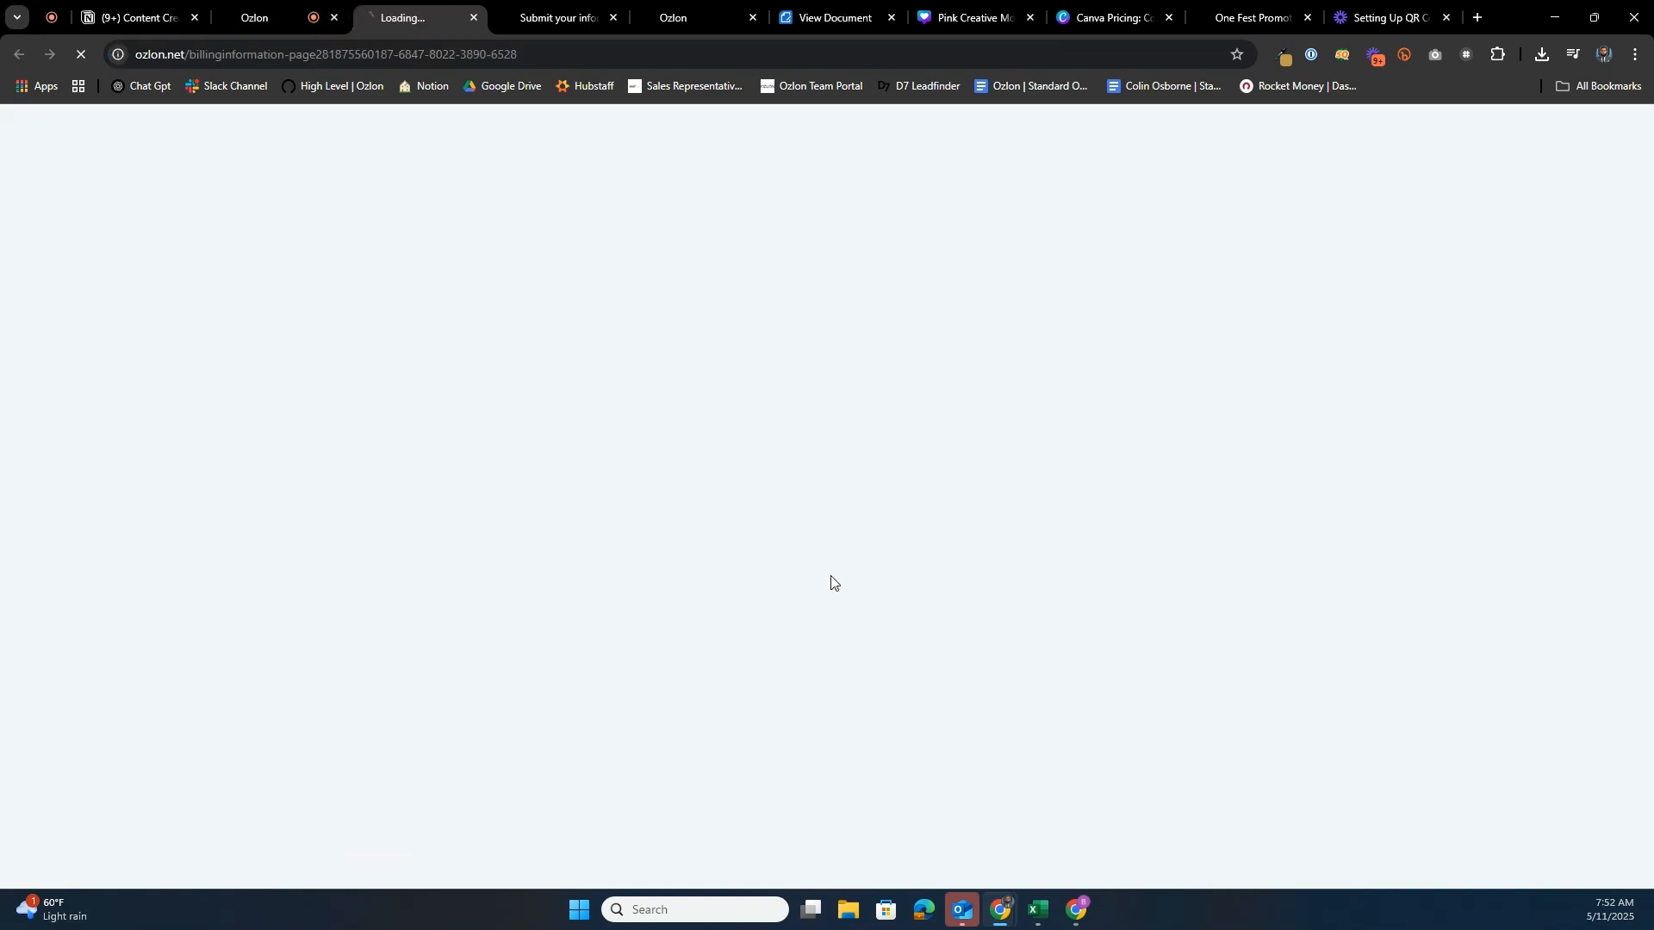
scroll(698, 345, down, 11)
scroll(724, 383, up, 11)
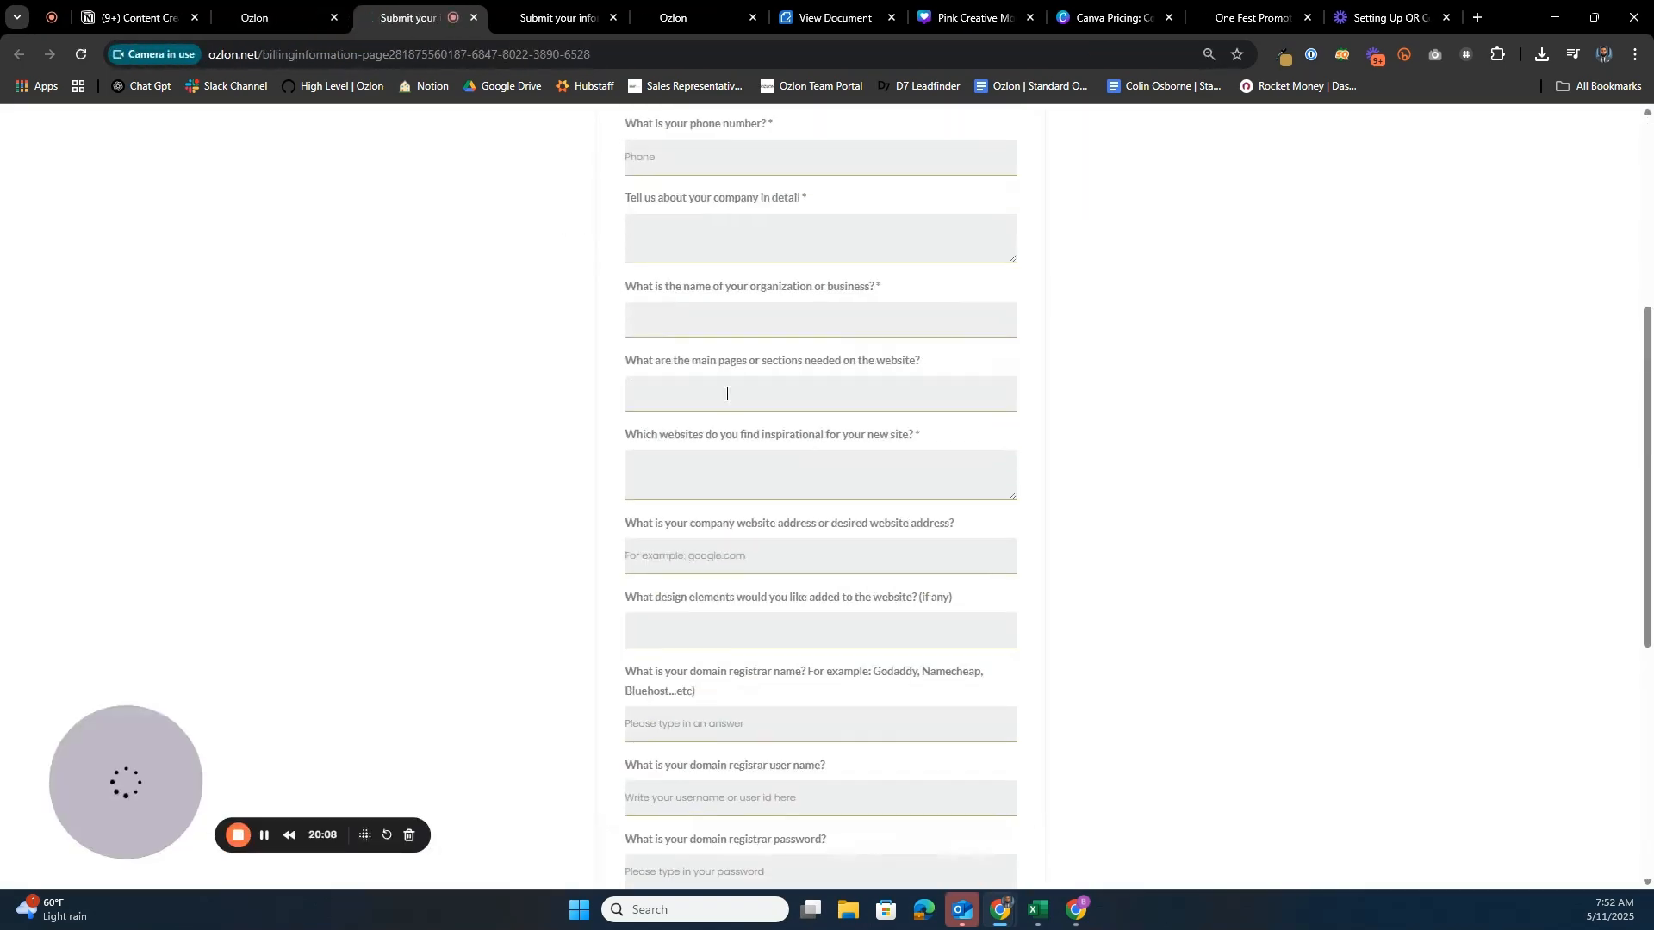
scroll(741, 362, down, 11)
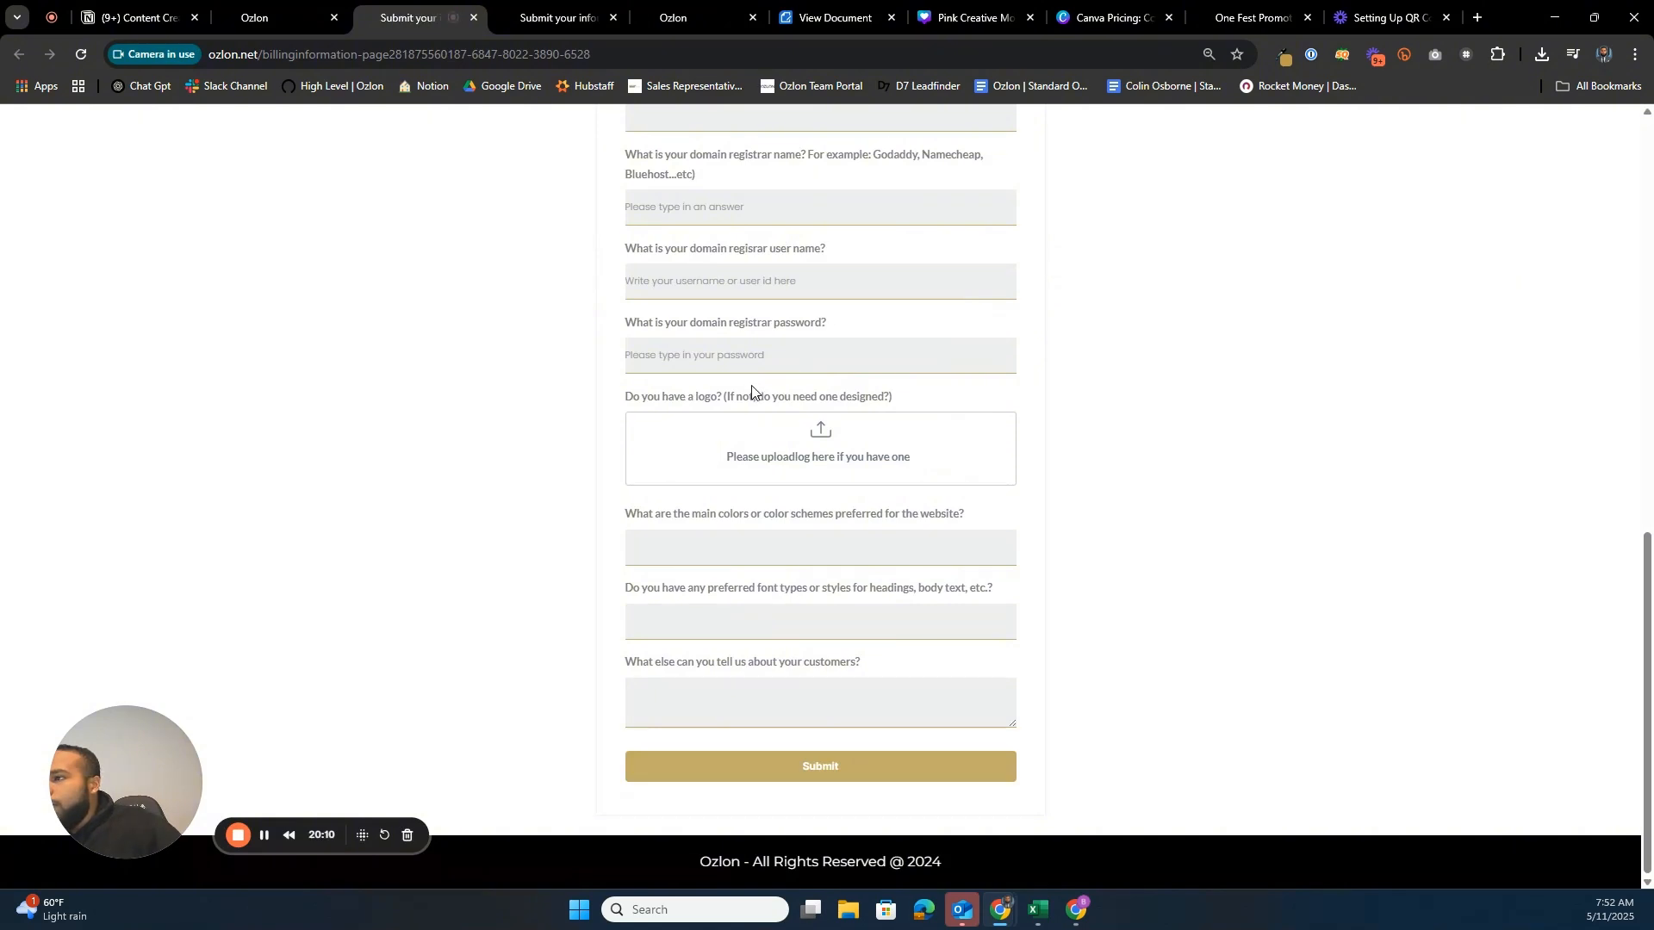
scroll(752, 392, up, 11)
scroll(694, 379, down, 5)
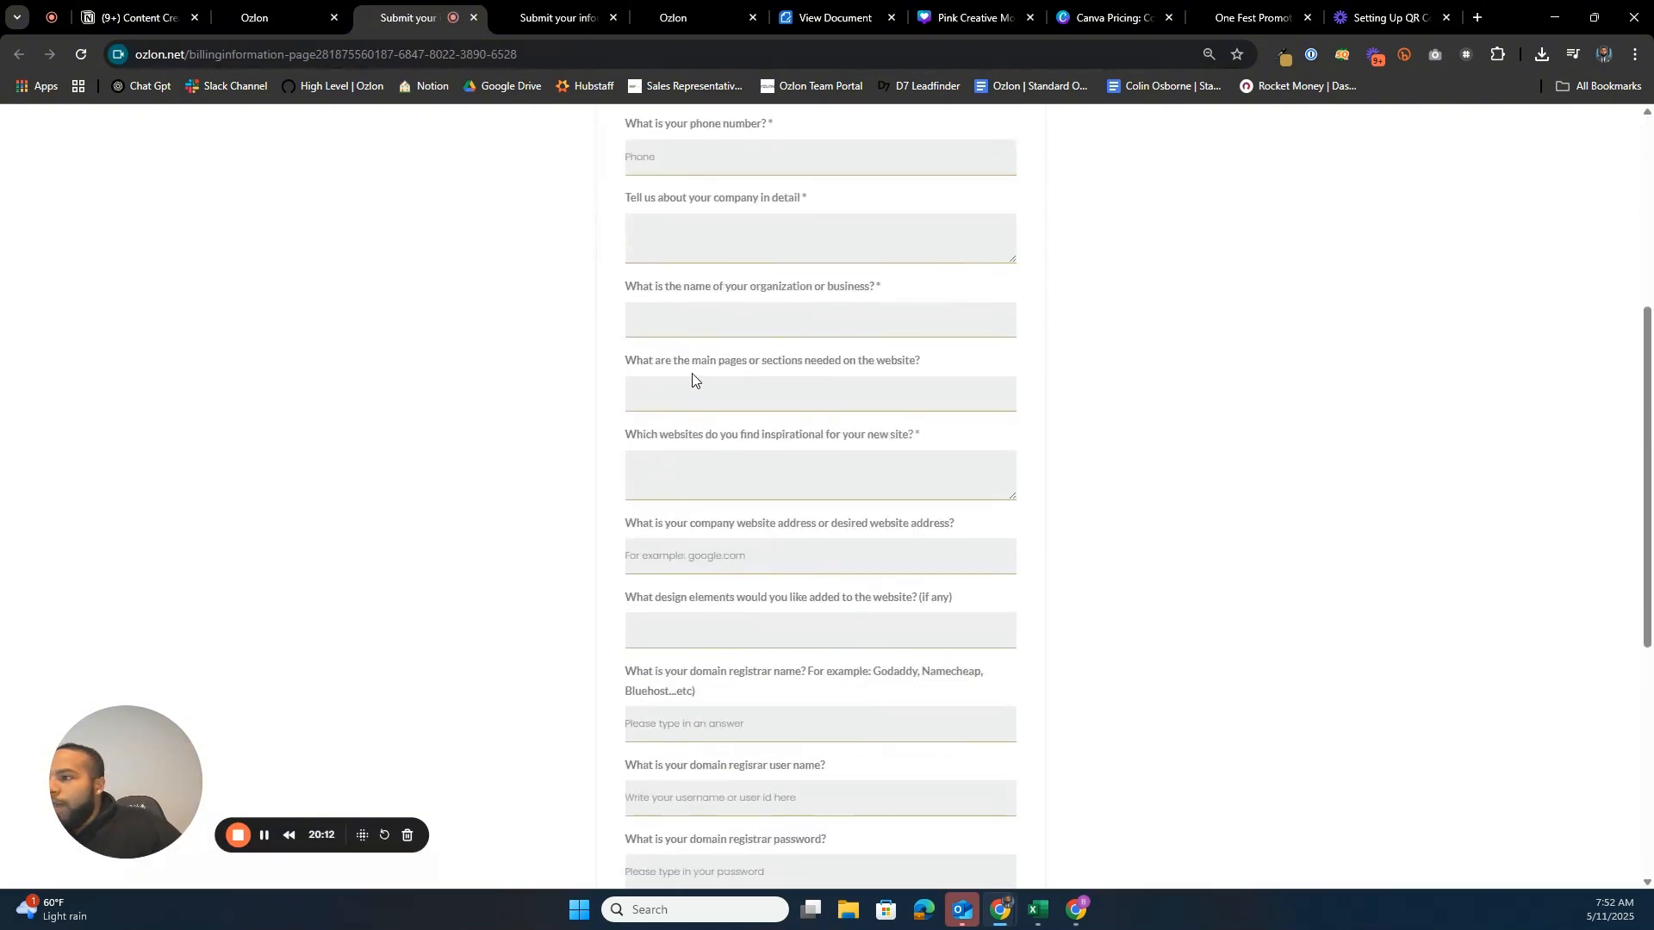
scroll(726, 475, down, 6)
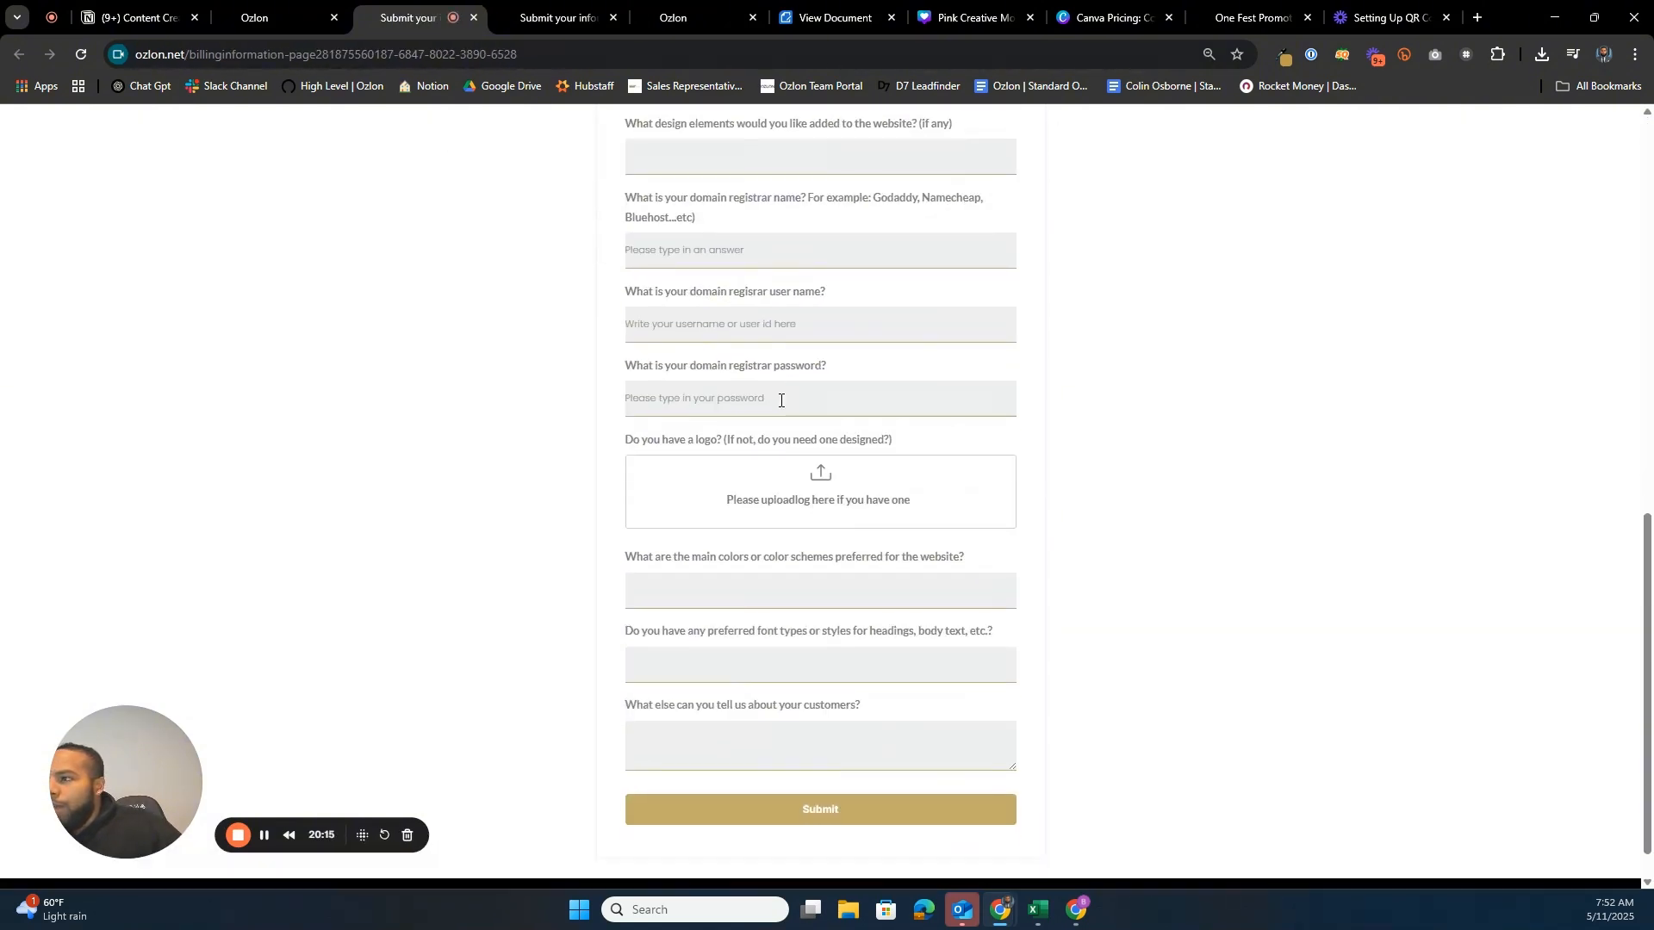
scroll(723, 483, up, 10)
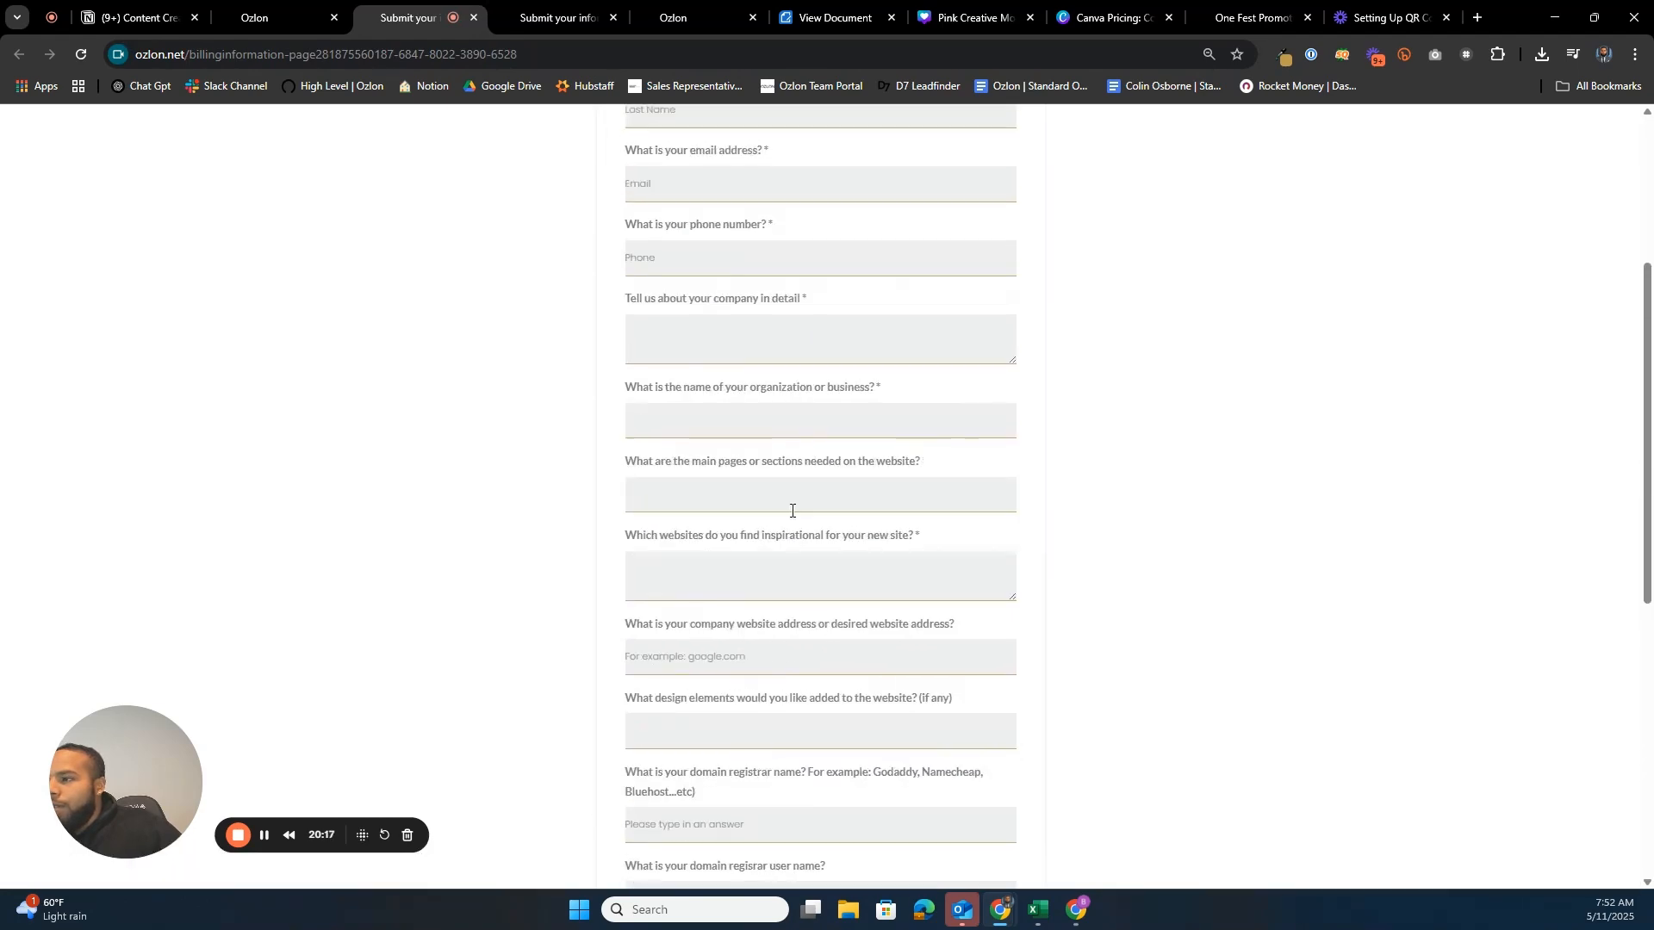
- Return to the $1097 funnel overview and open the live page of its Thank You step
click(274, 17)
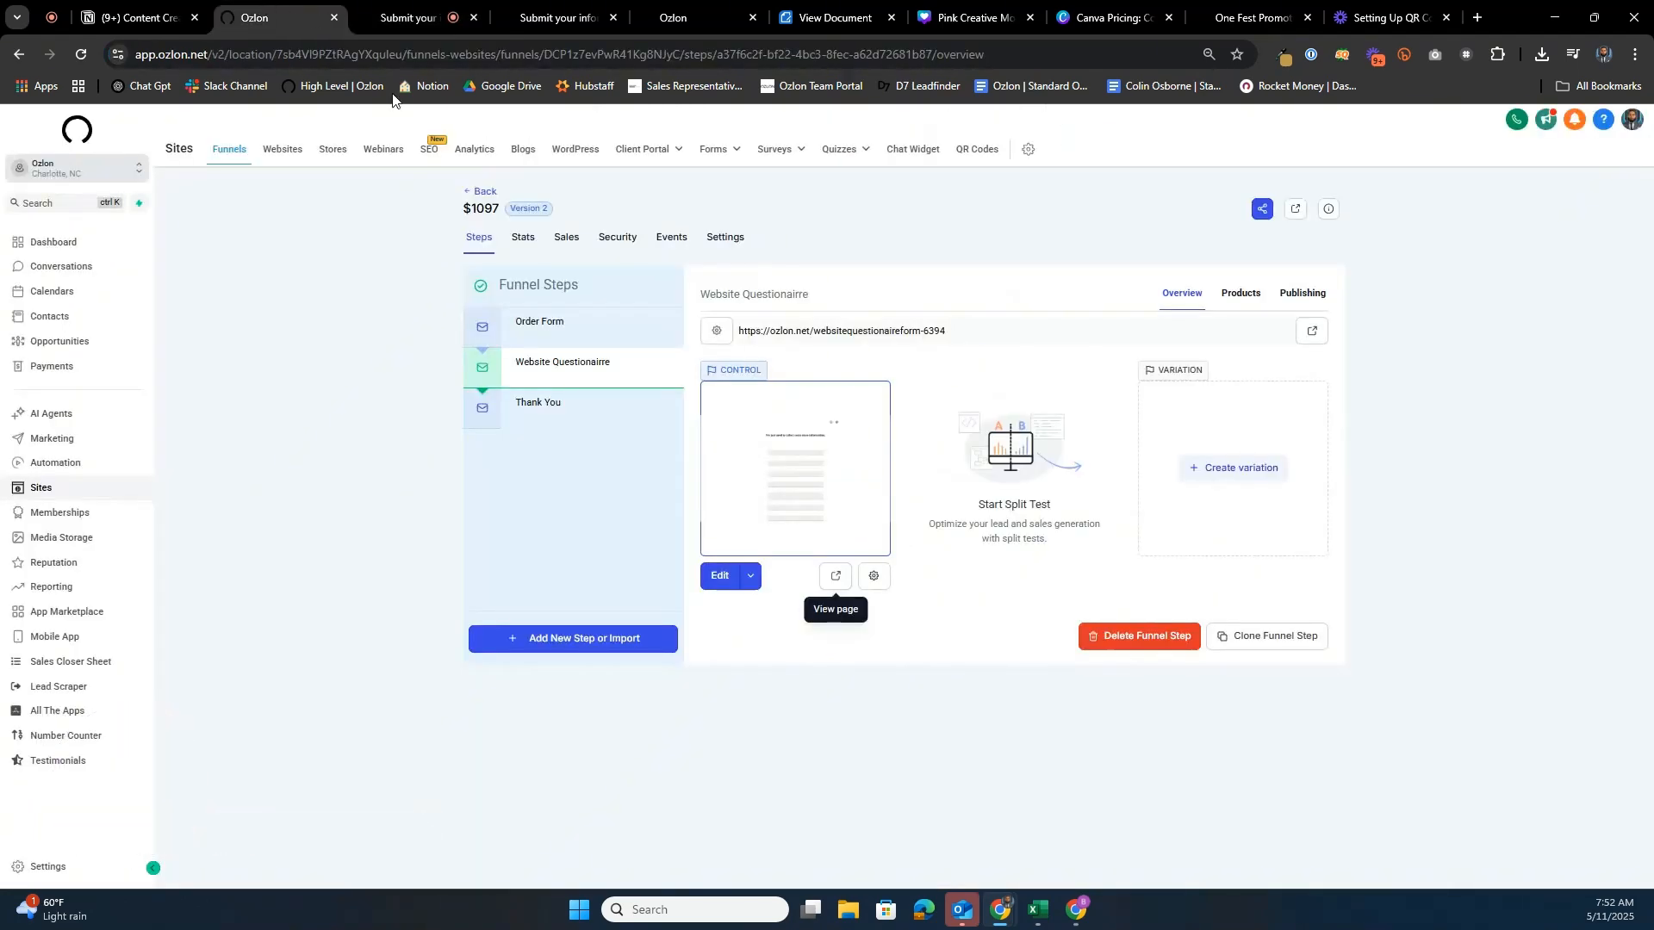
click(568, 416)
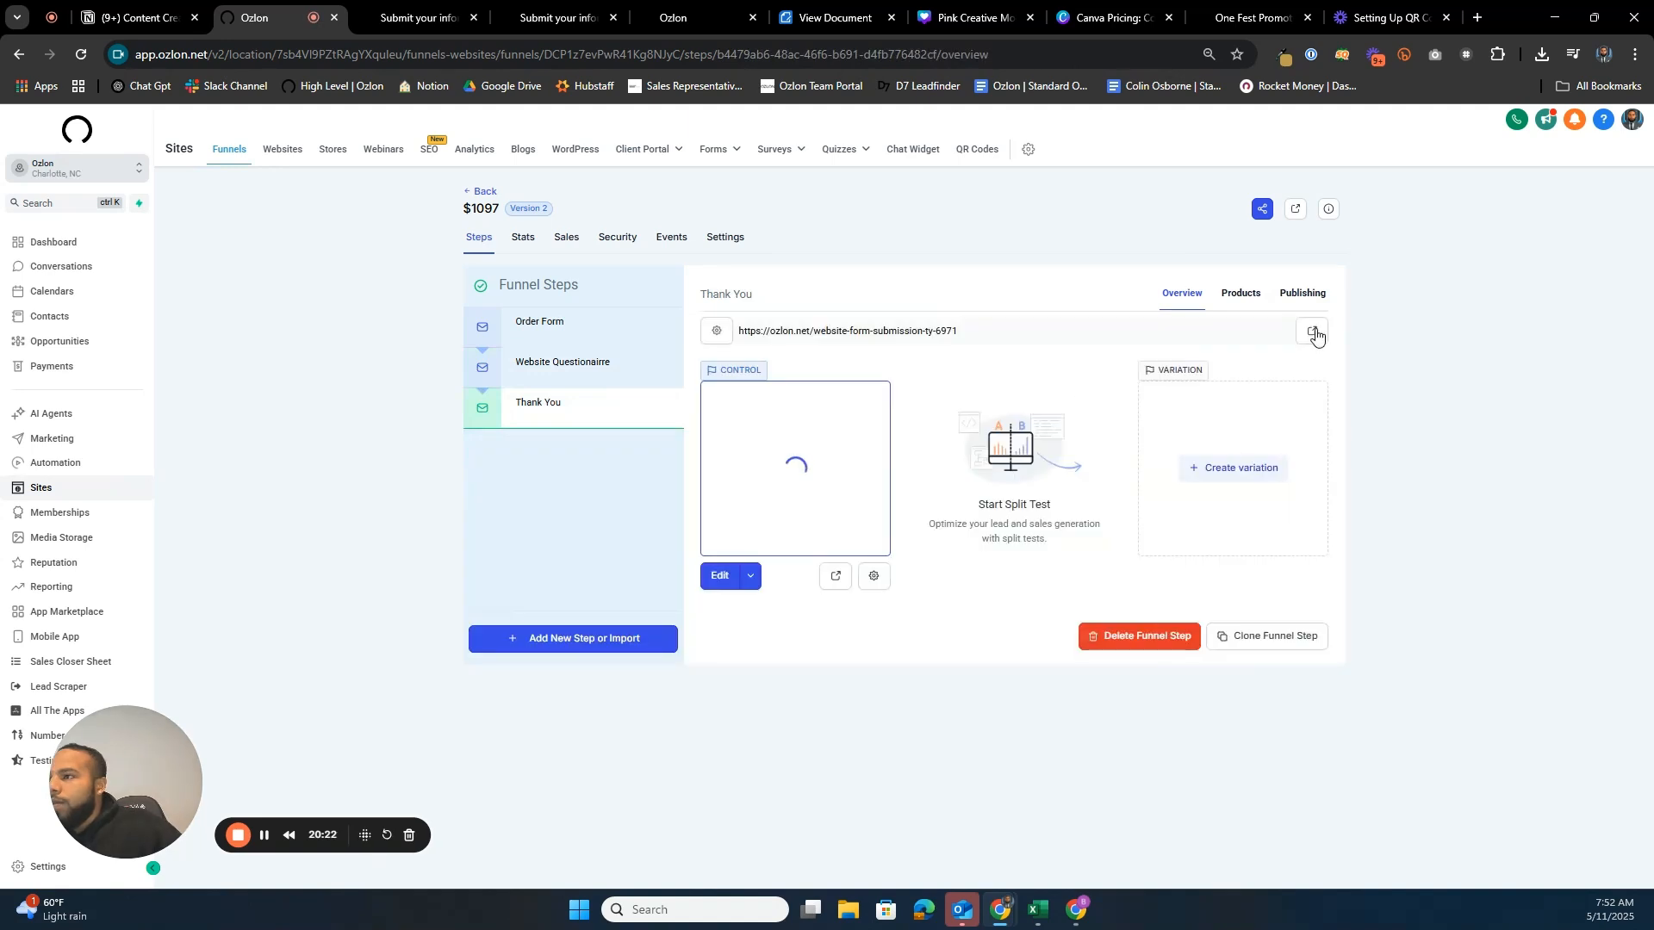
click(1312, 331)
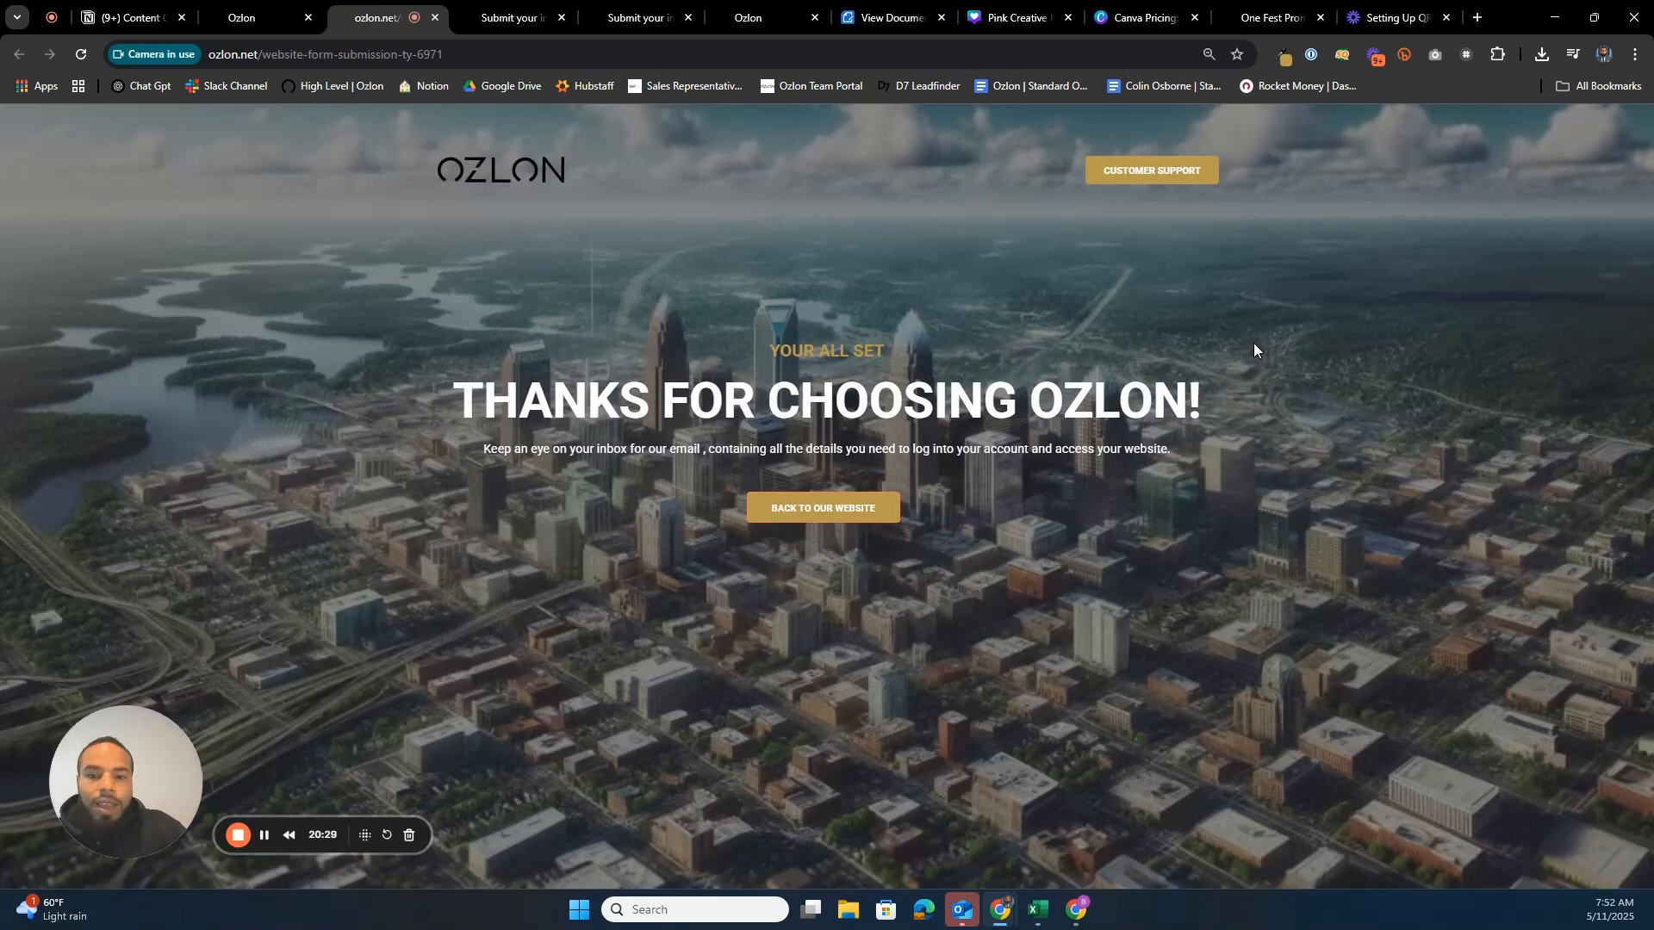
- Go from the funnel to Conversations, show the Recents of the team inbox and open the third conversation
click(250, 17)
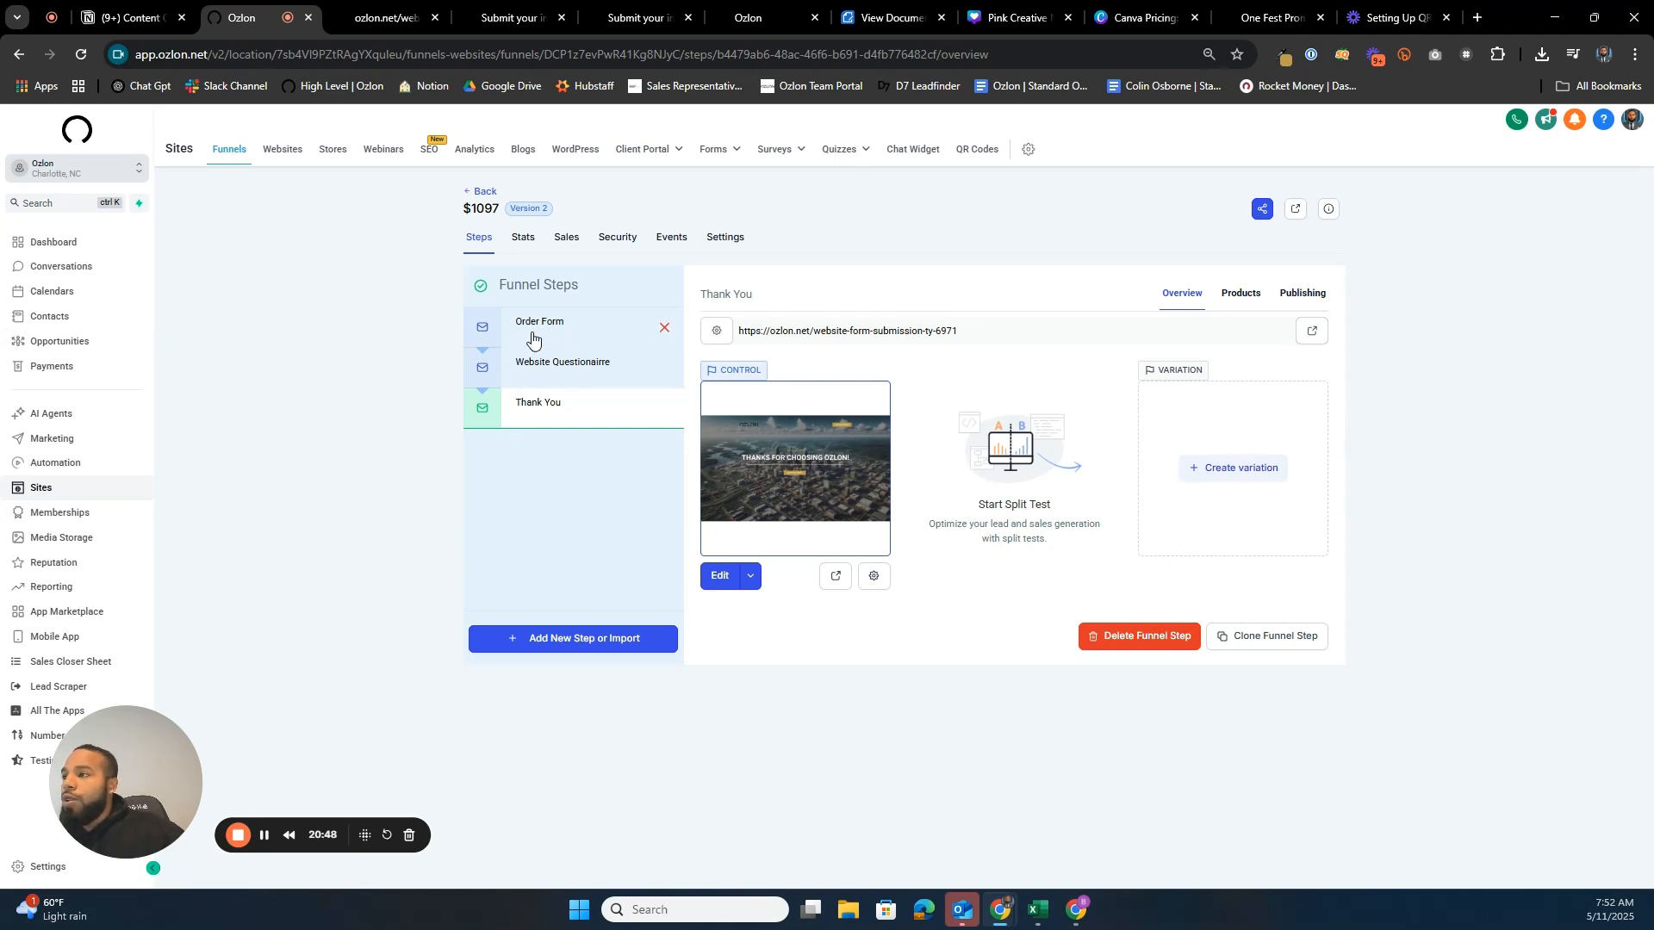
click(79, 267)
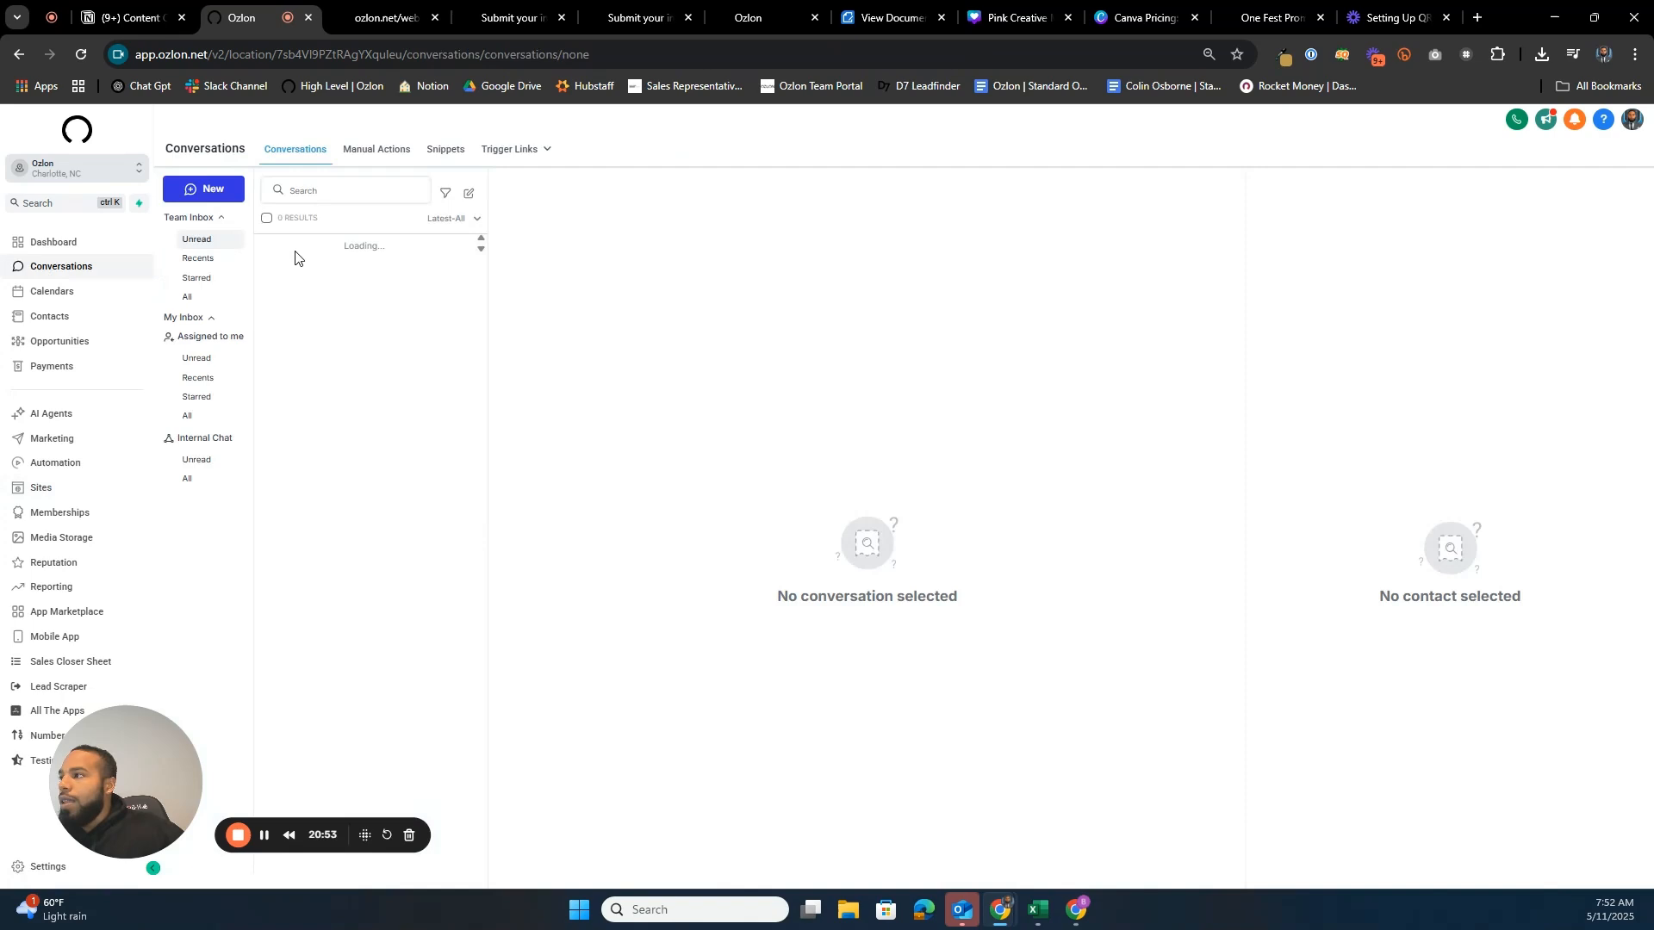
click(293, 274)
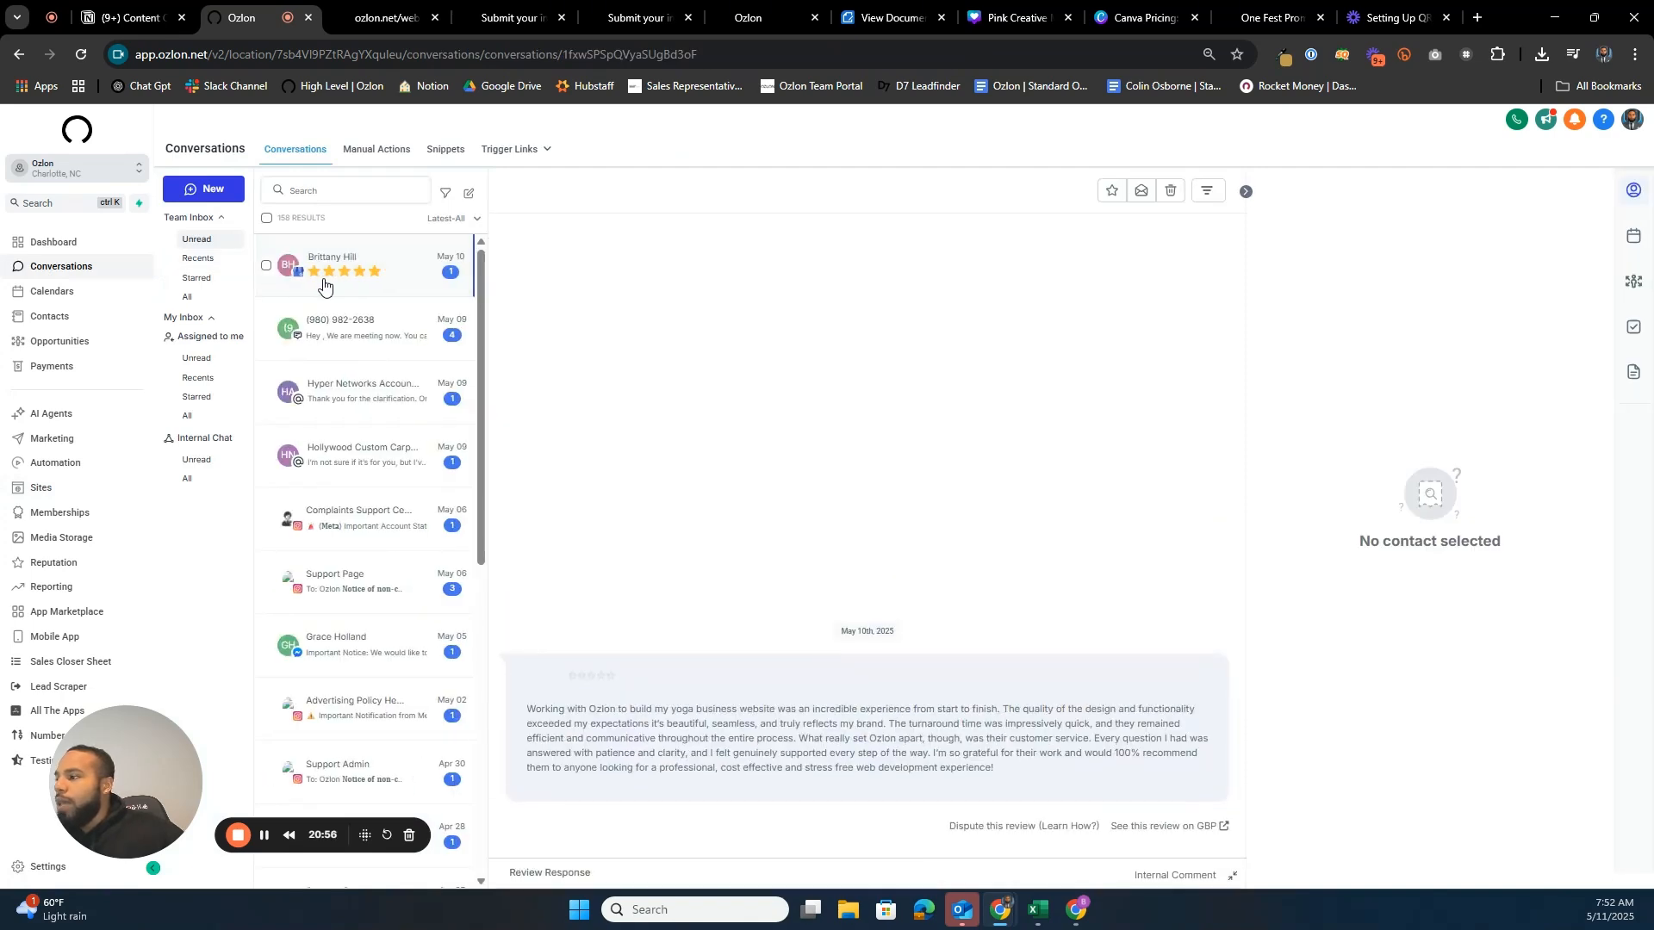
click(208, 264)
click(369, 395)
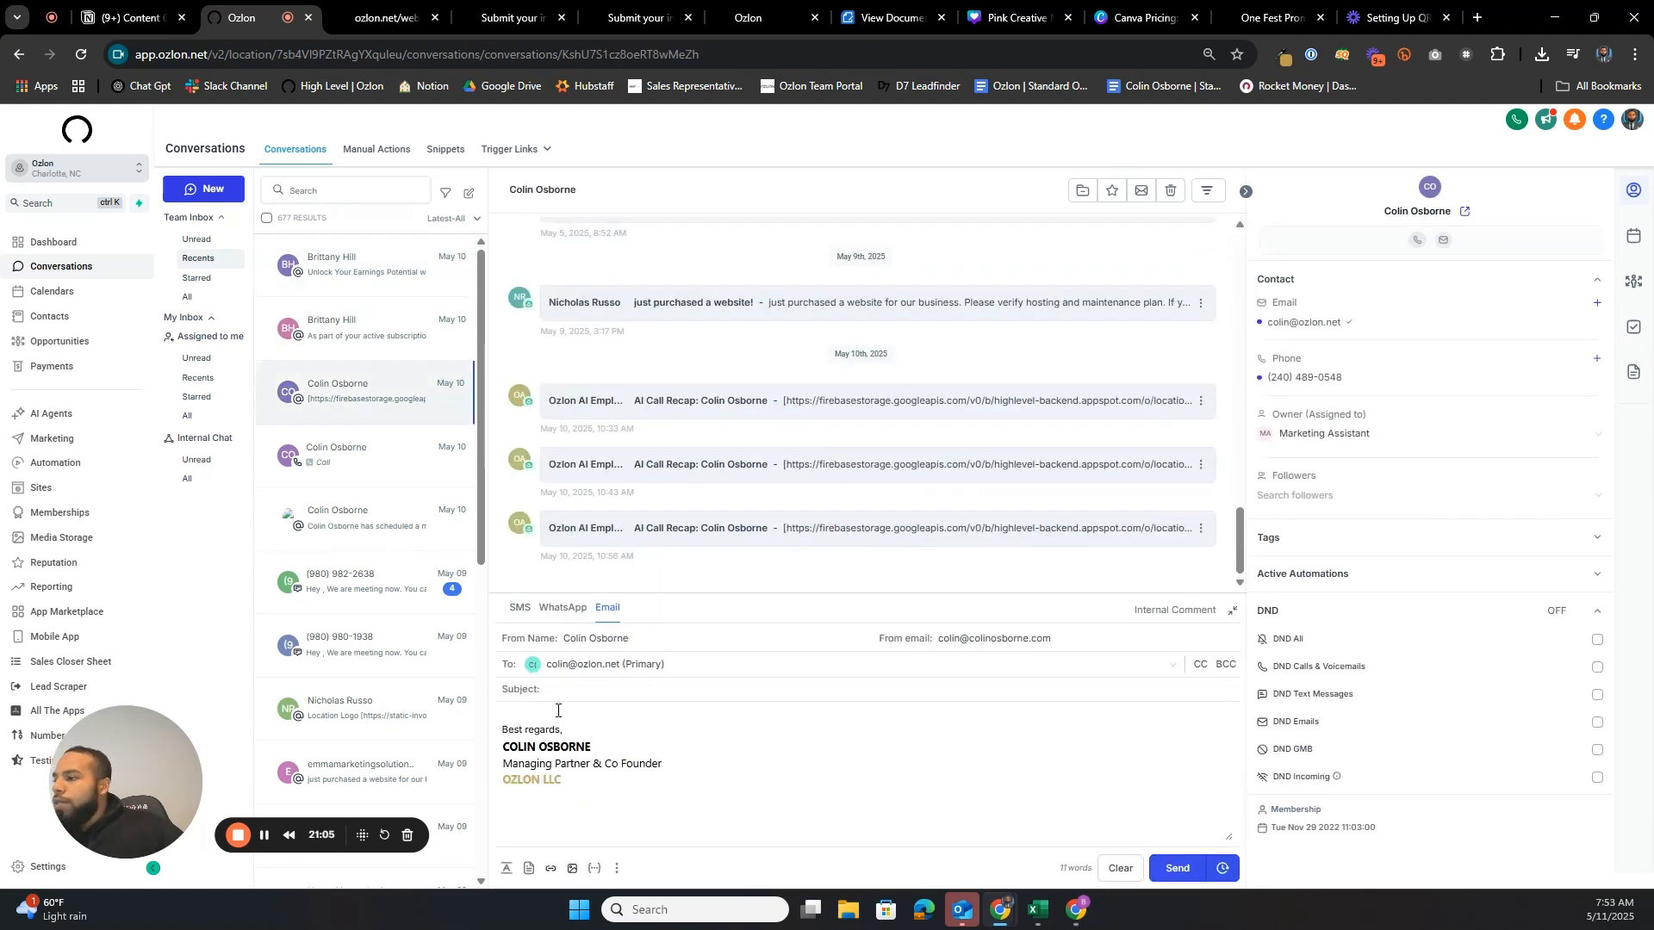
- Start a payment request from the conversation's SMS composer and browse the products it offers
click(520, 609)
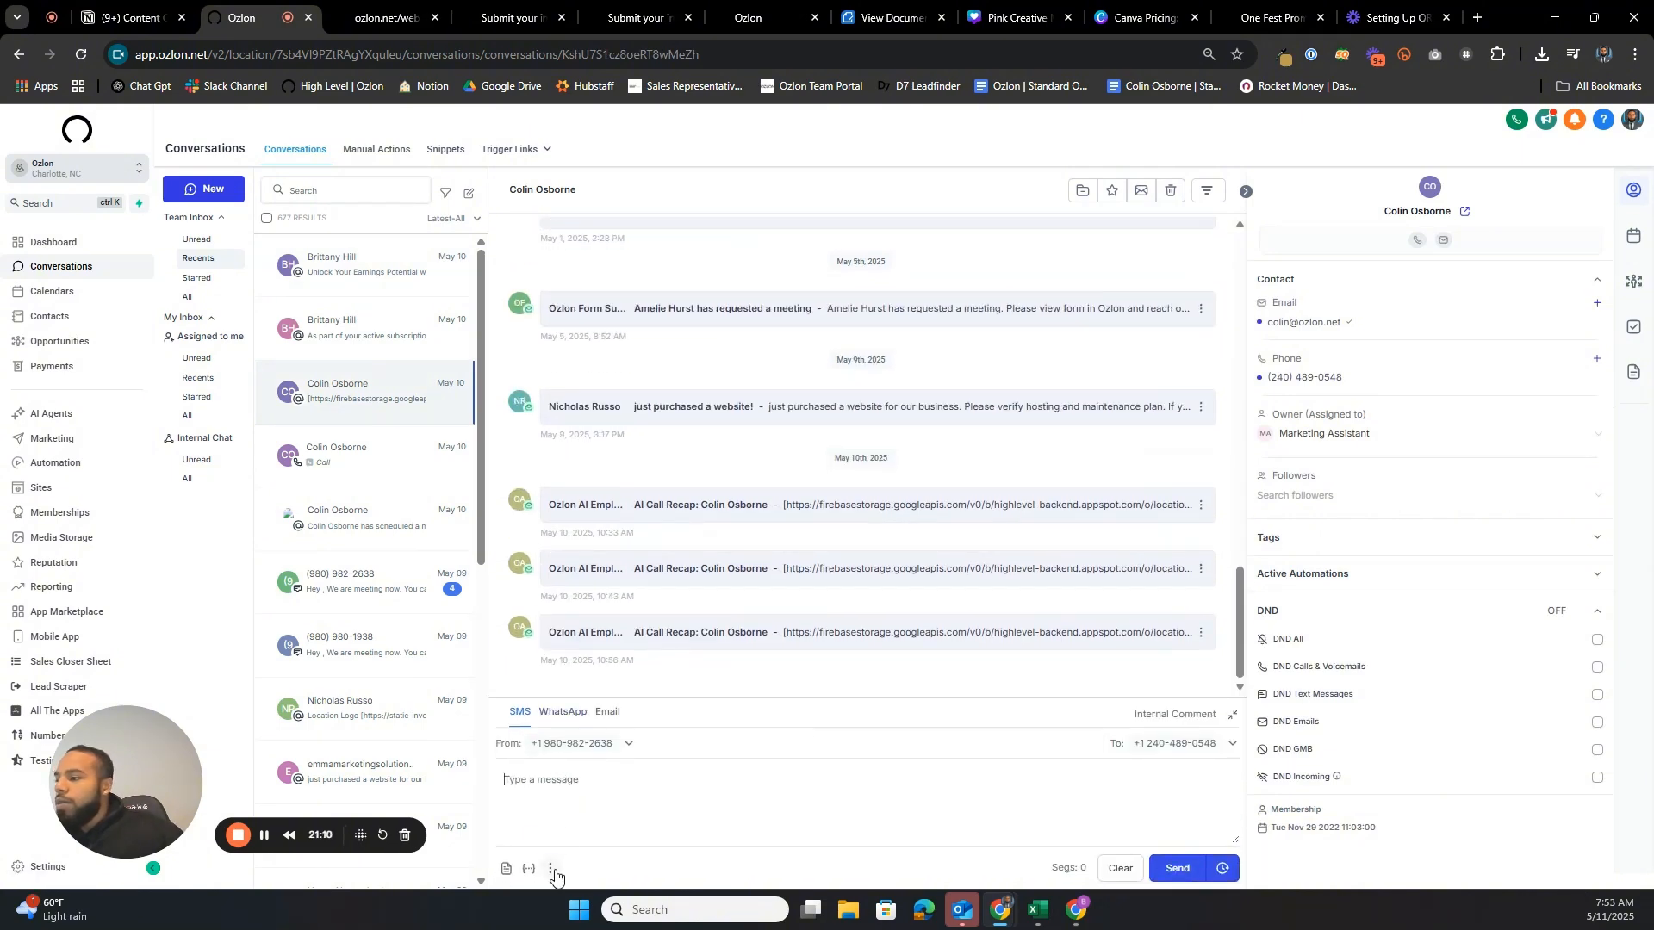
click(552, 868)
click(556, 814)
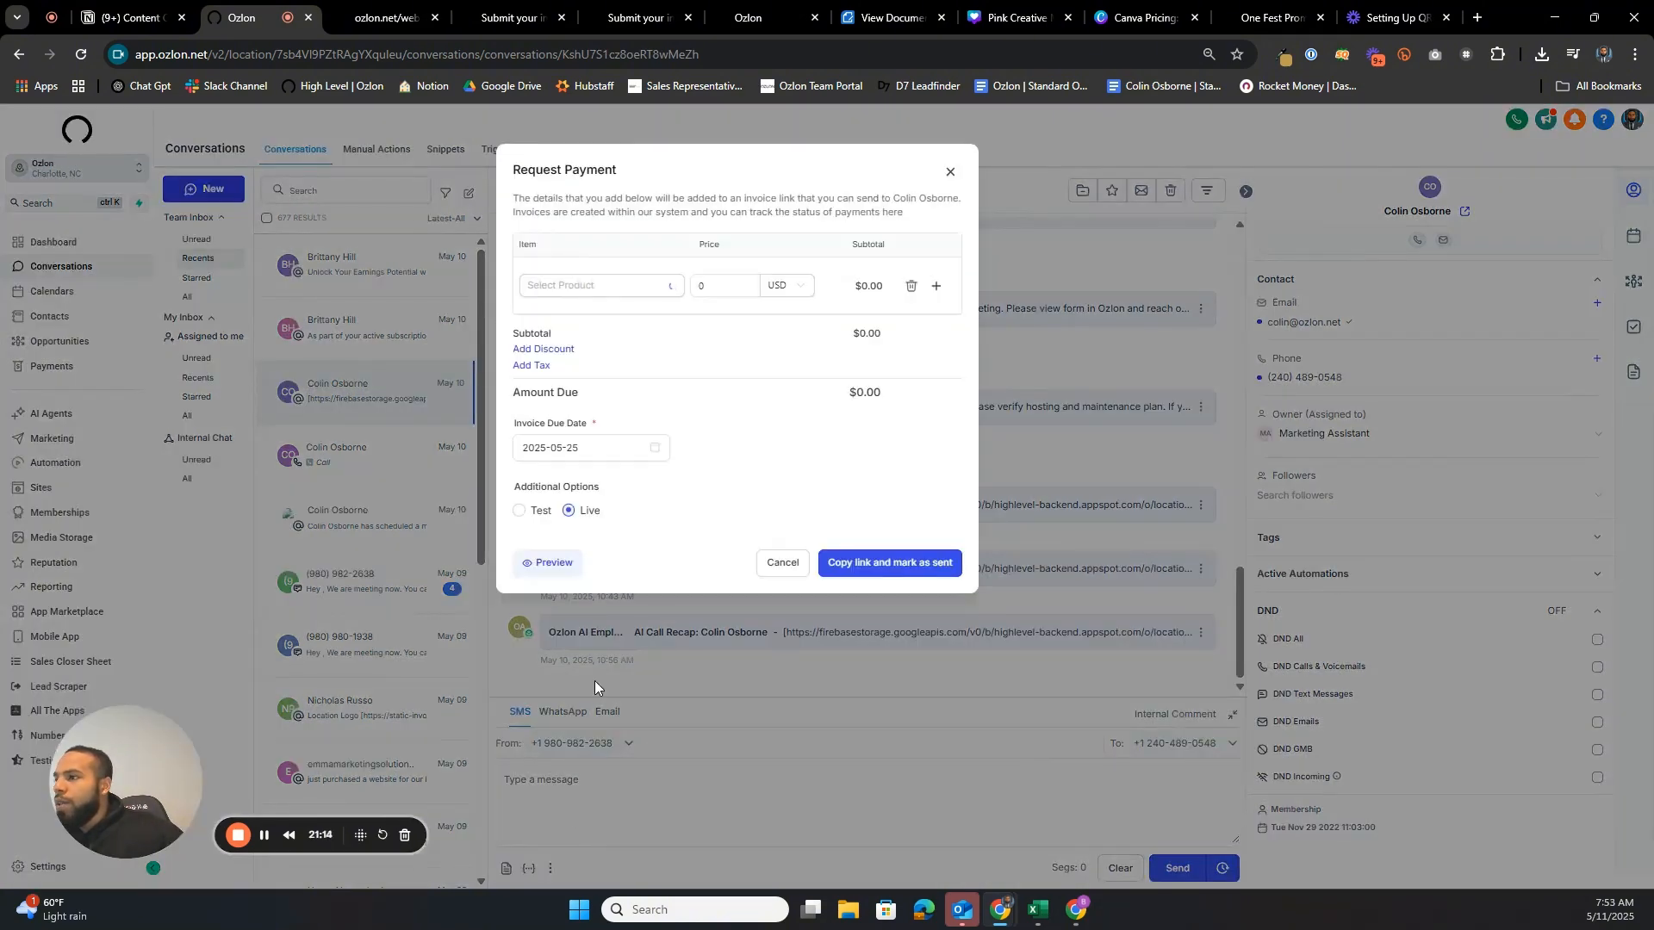
click(672, 287)
scroll(594, 404, down, 3)
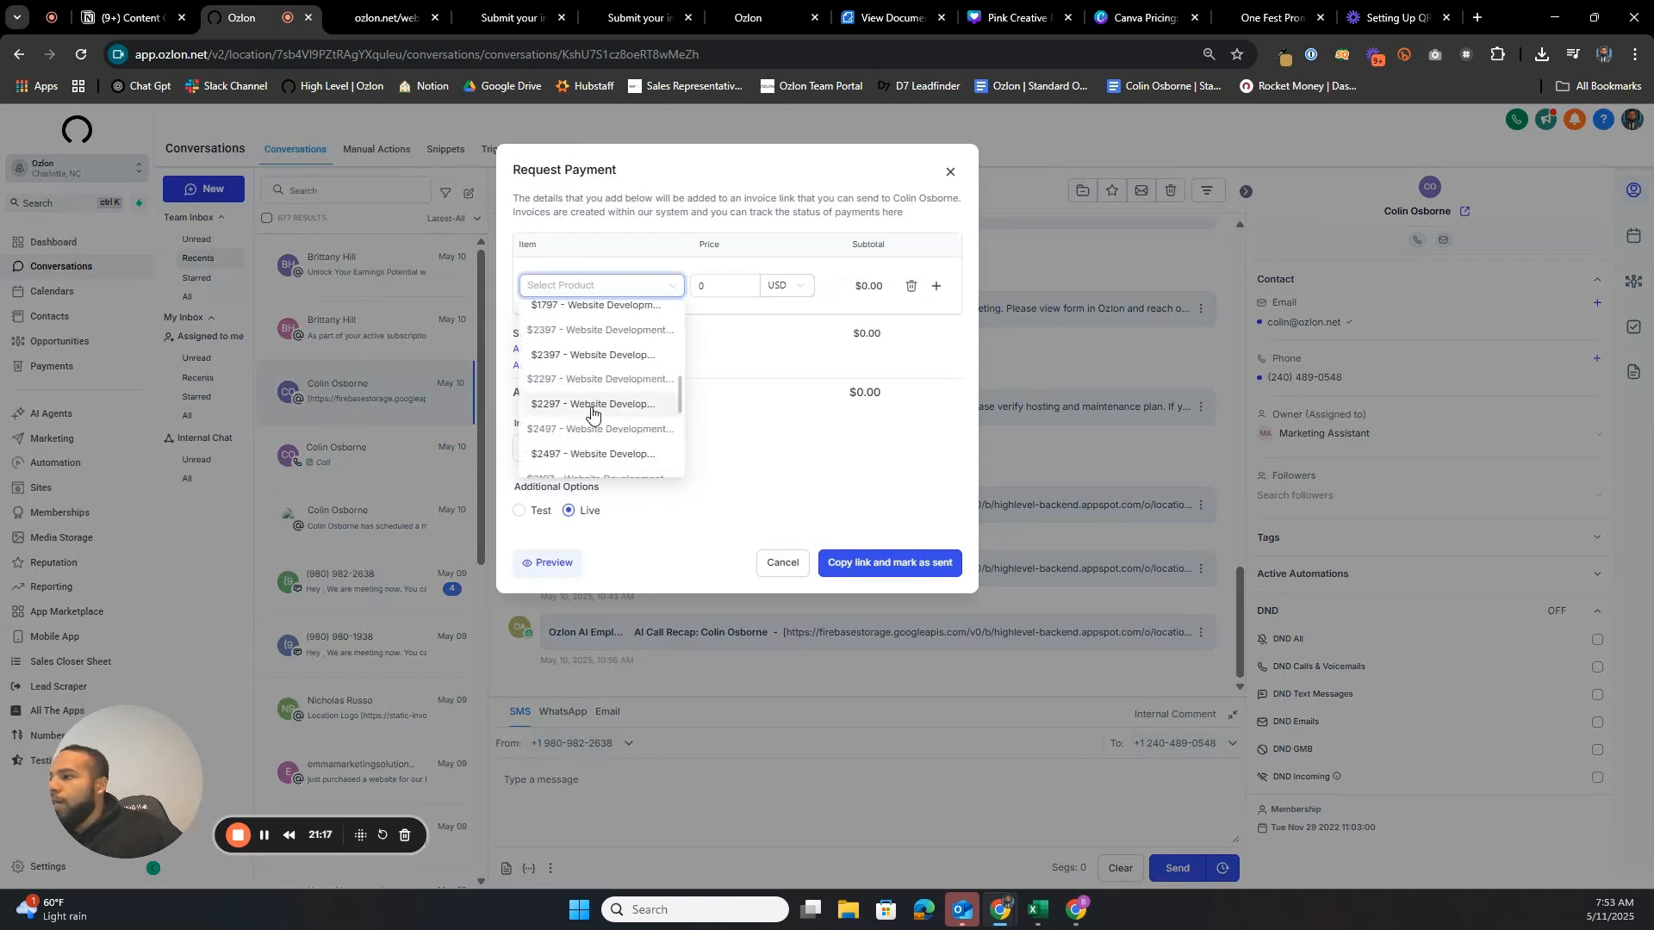
scroll(592, 414, up, 5)
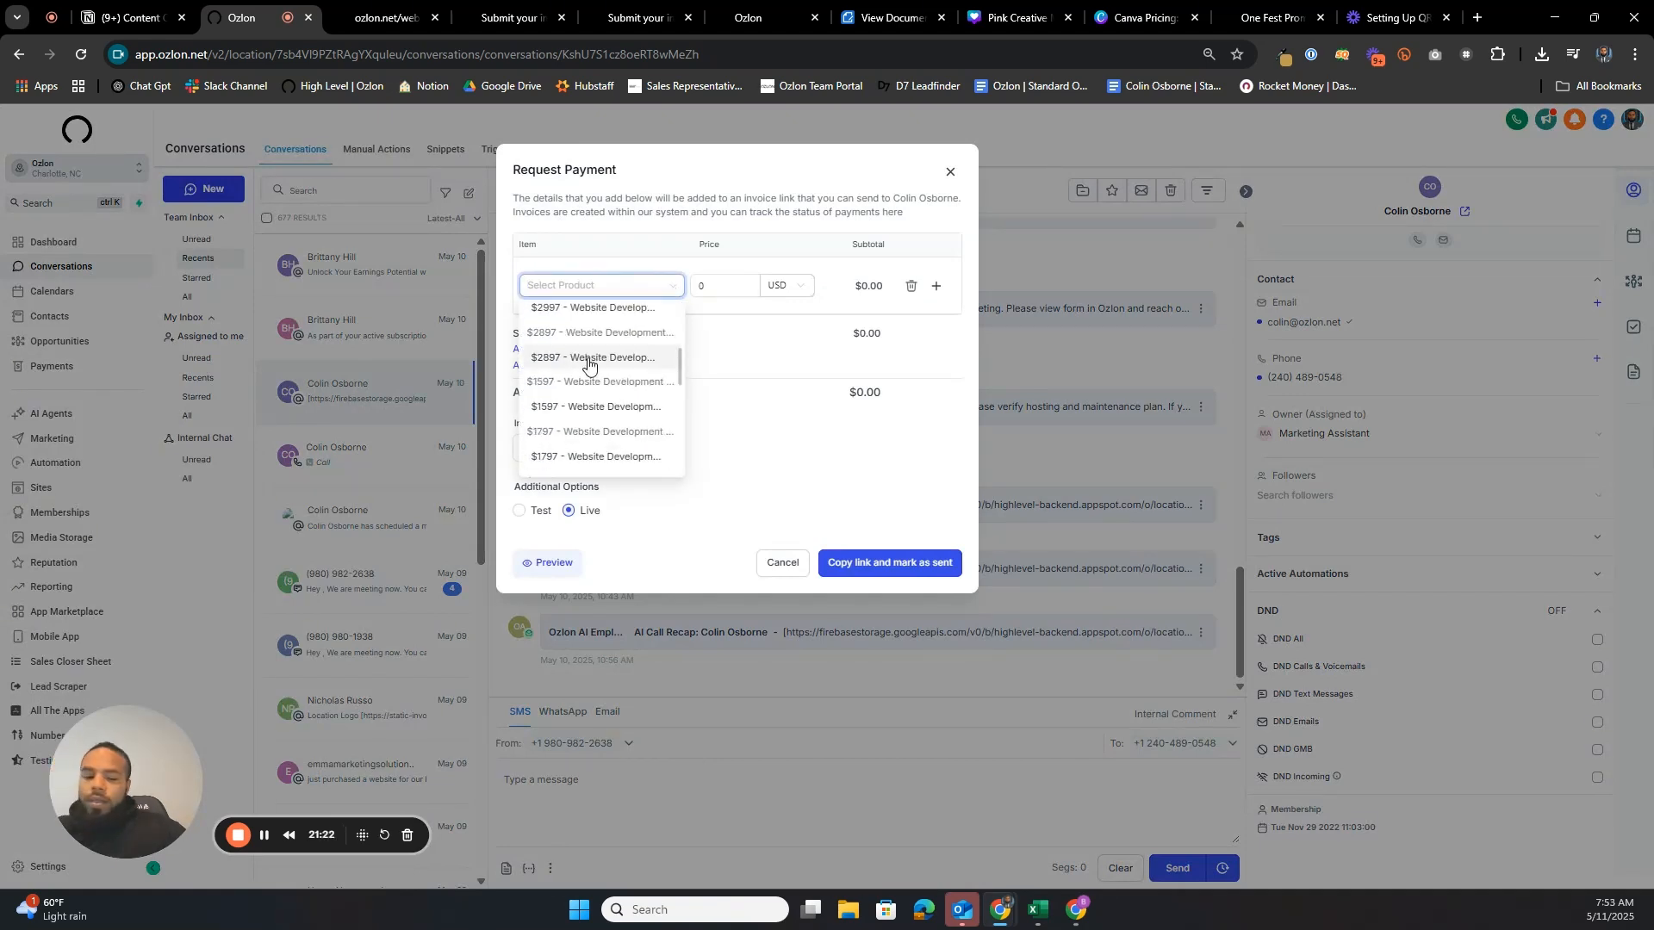
- Search the payment request's products for LAWN and clear the search text
text(LAW)
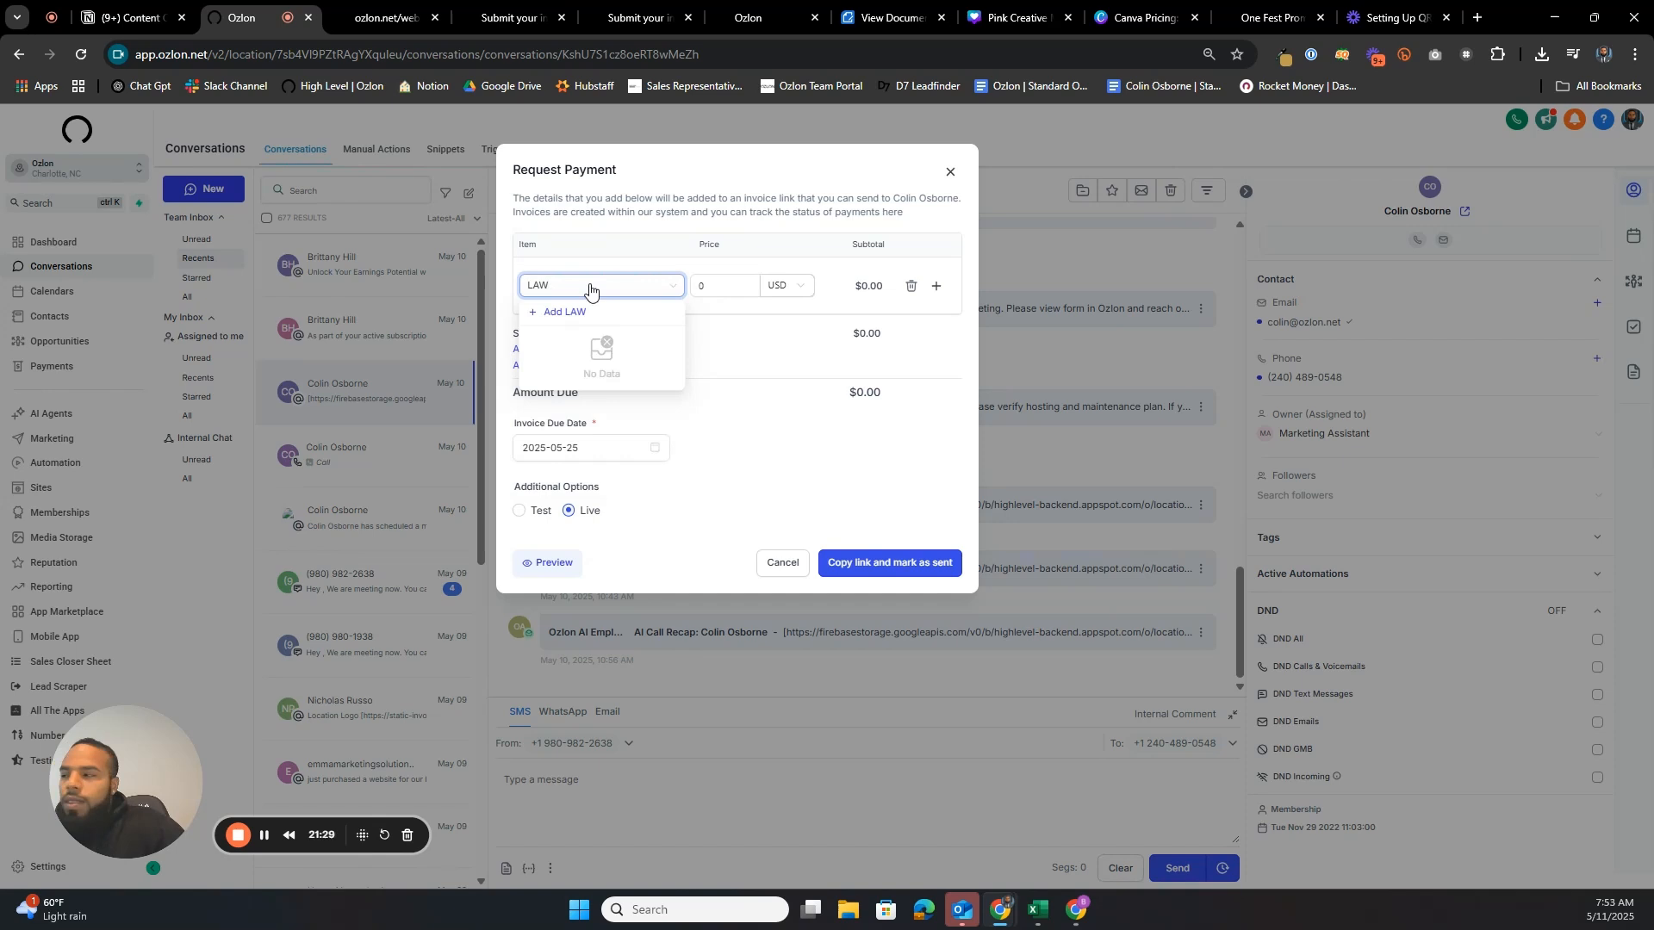
key(BackSpace)
key(BackSpace)
key(BackSpace)
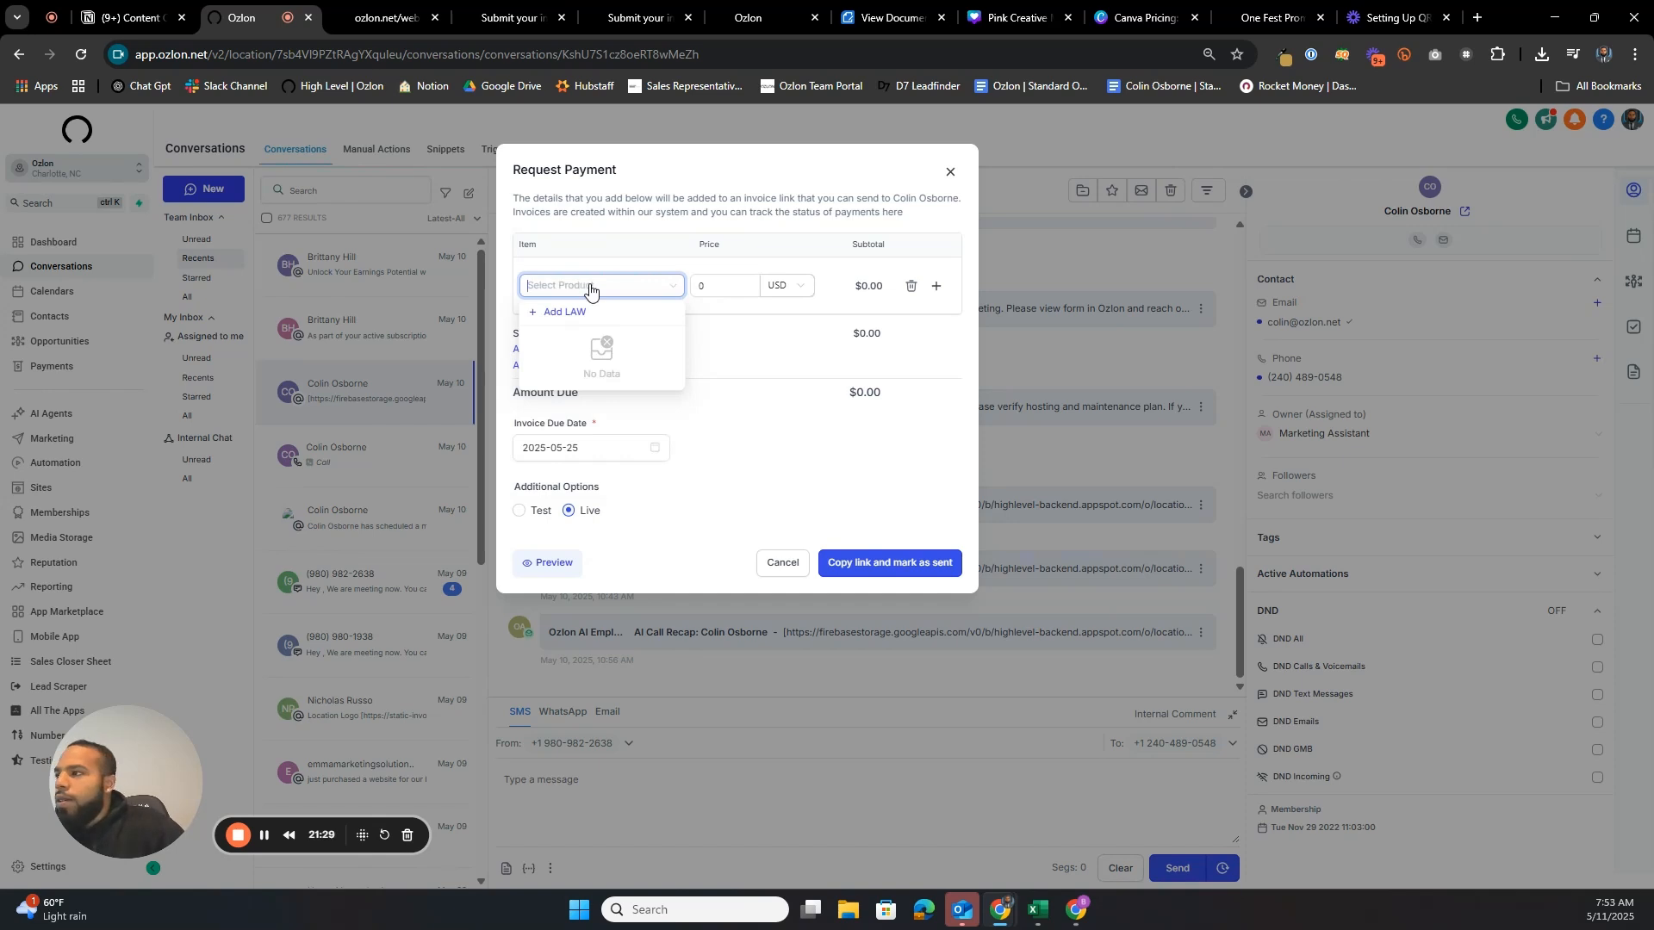
text(LAWN)
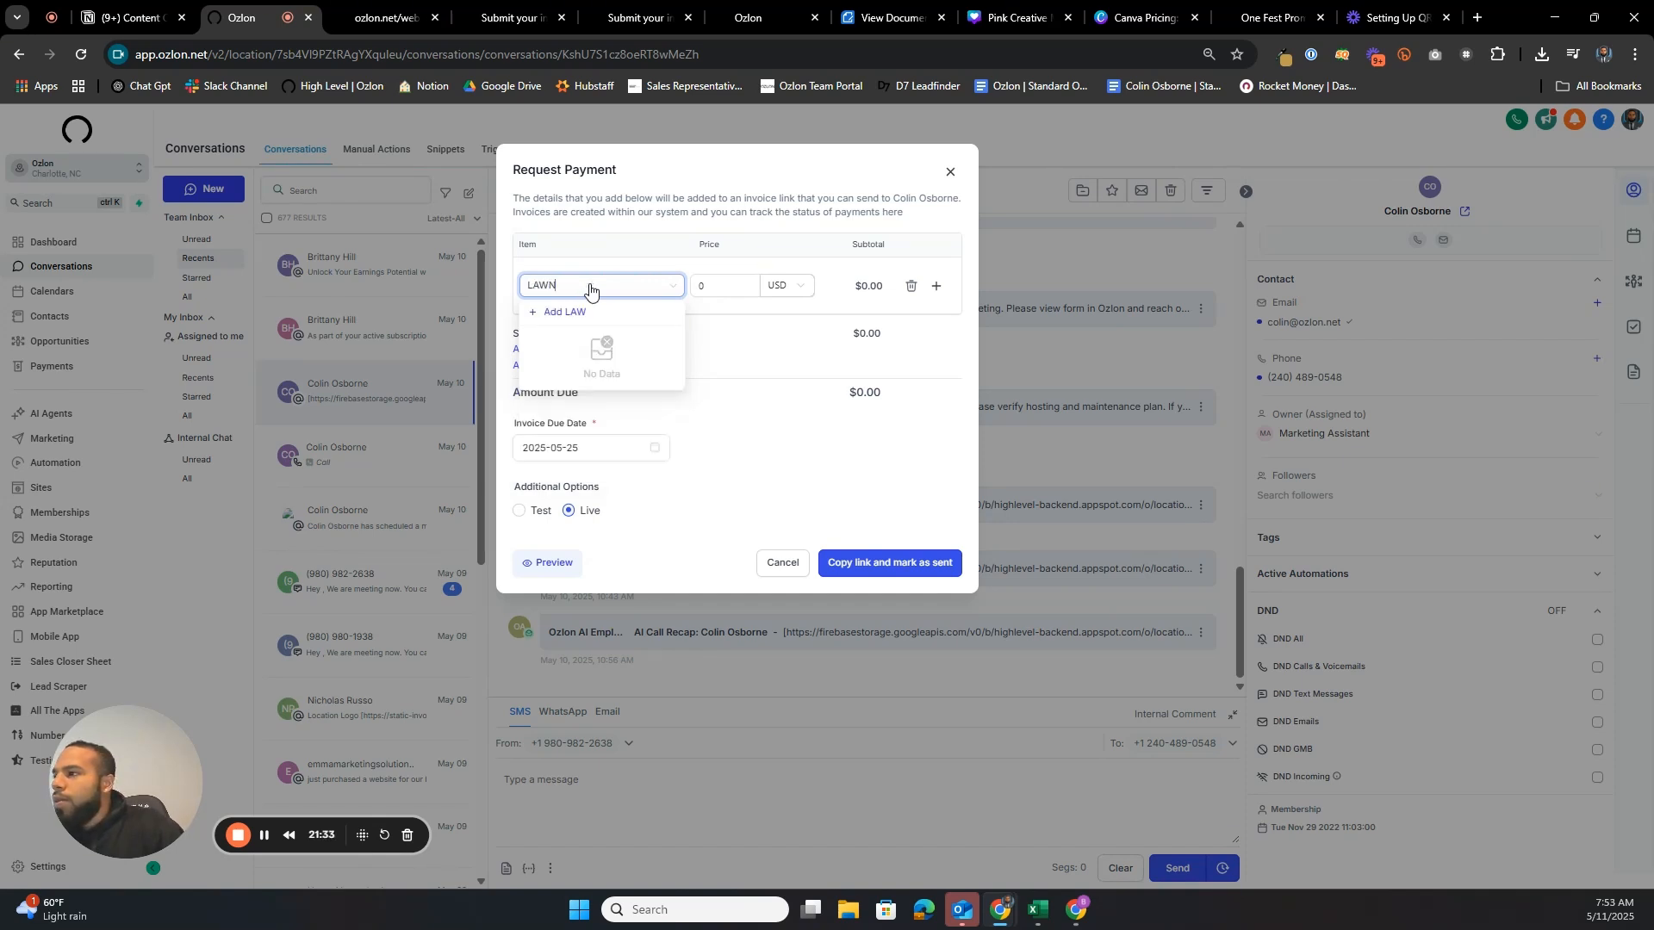
key(BackSpace)
key(BackSpace)
key(BackSpace)
key(BackSpace)
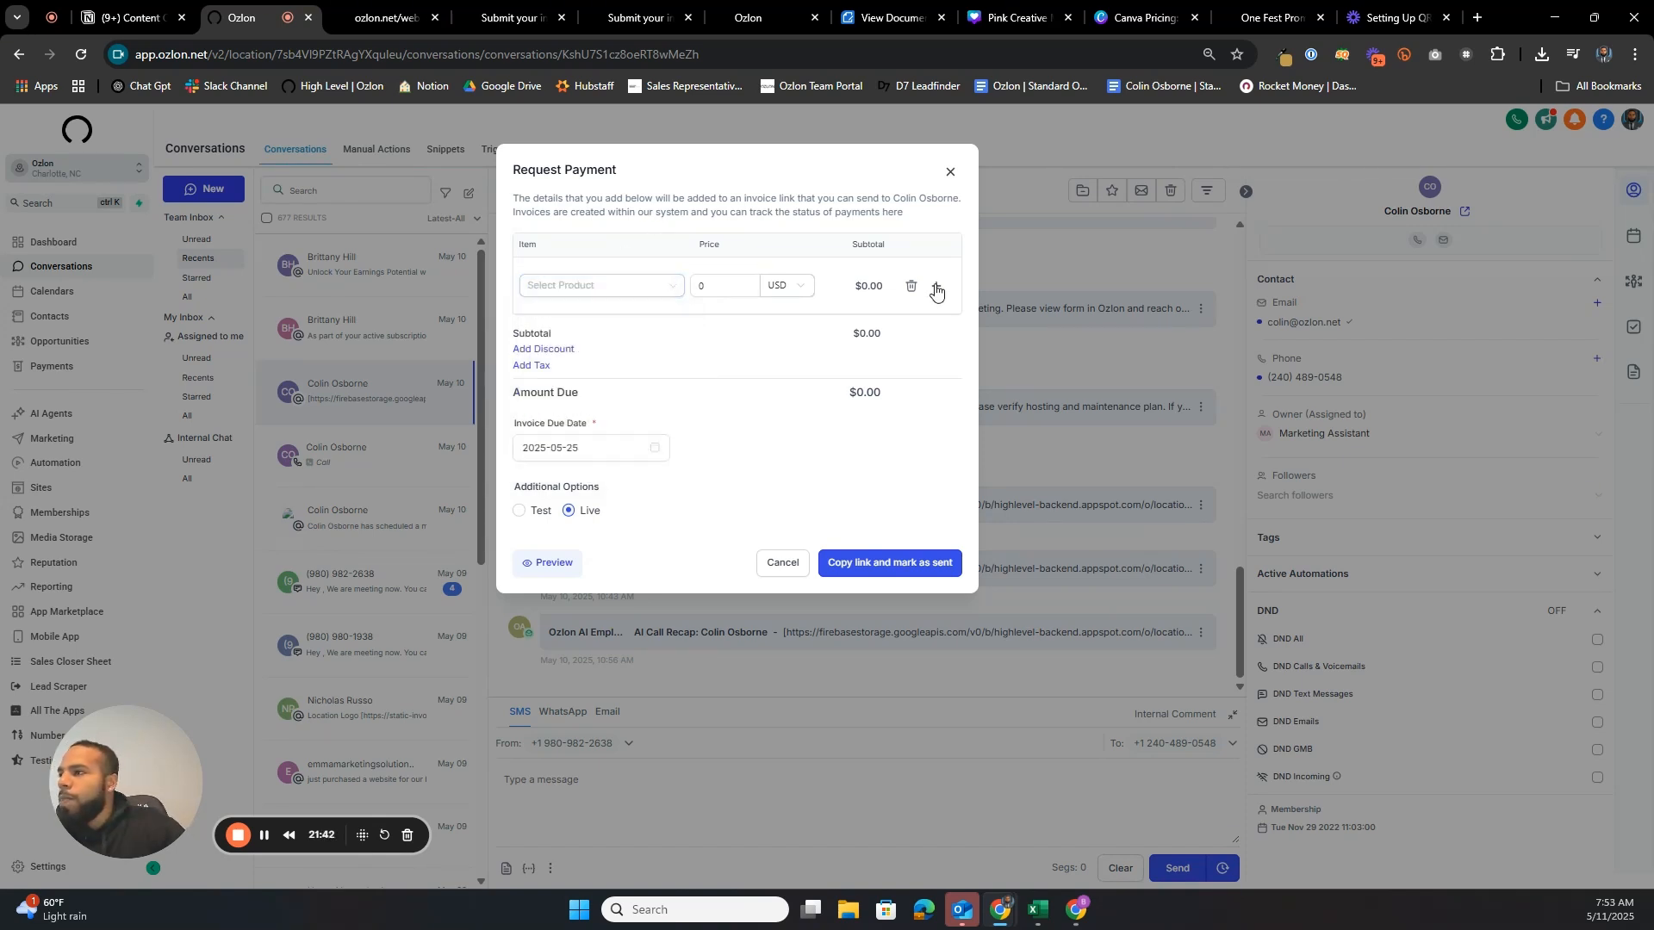
- Try adding and removing an extra line item, recheck the product choices and cancel the payment request
click(937, 288)
click(911, 342)
click(672, 286)
scroll(616, 349, down, 2)
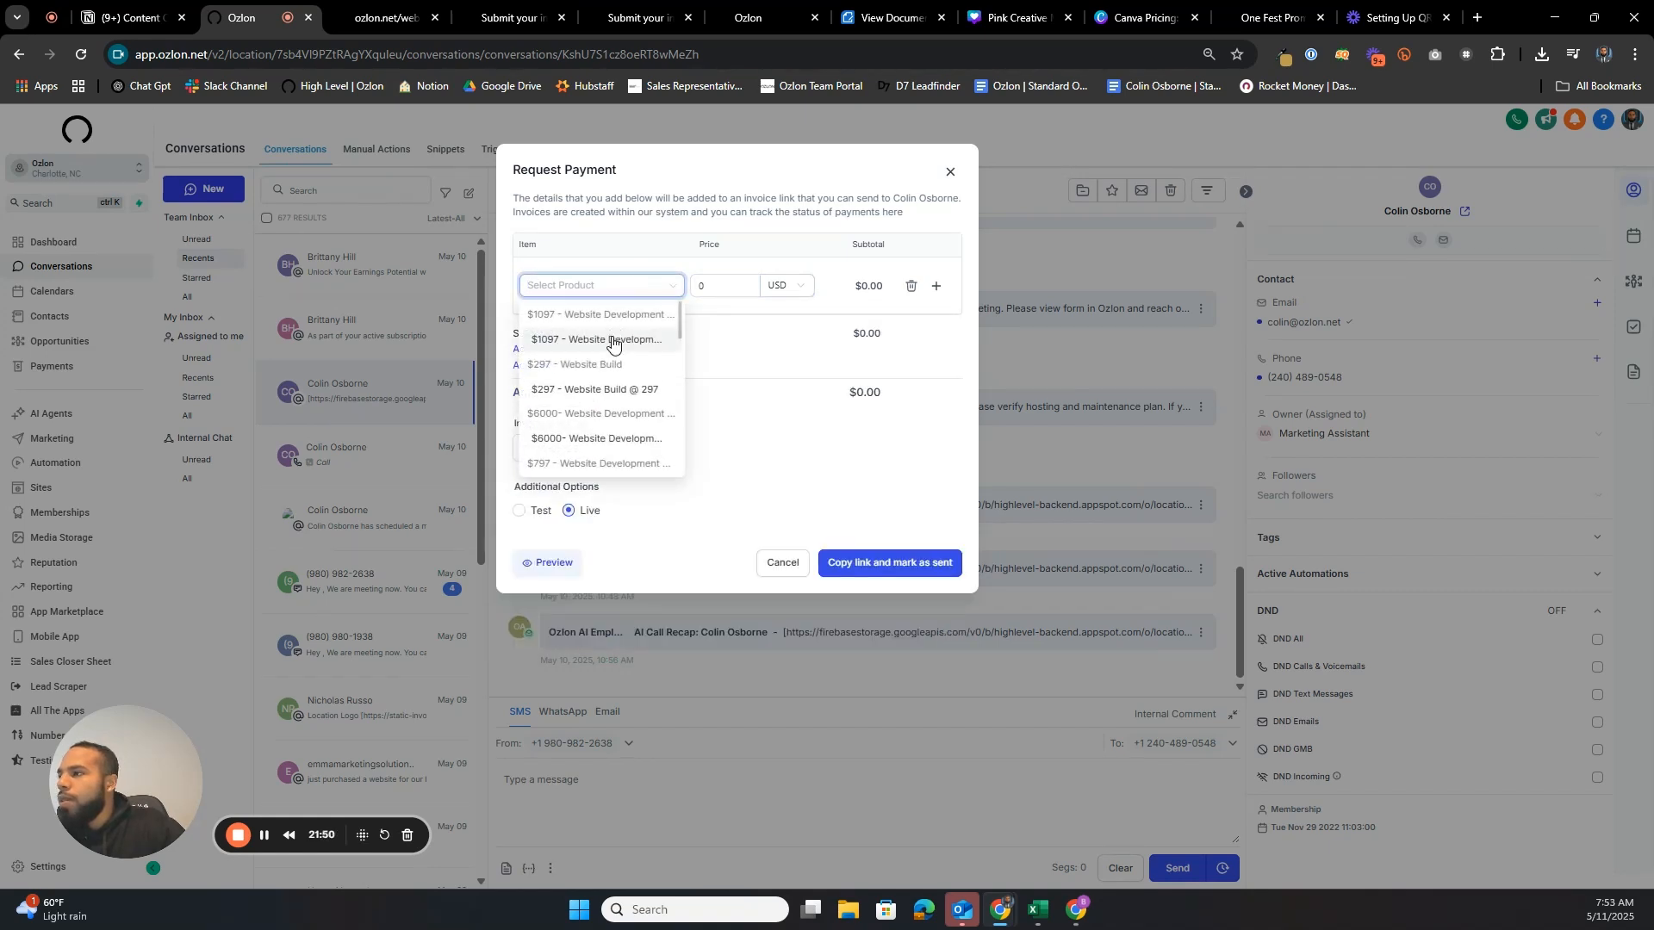
scroll(613, 360, down, 3)
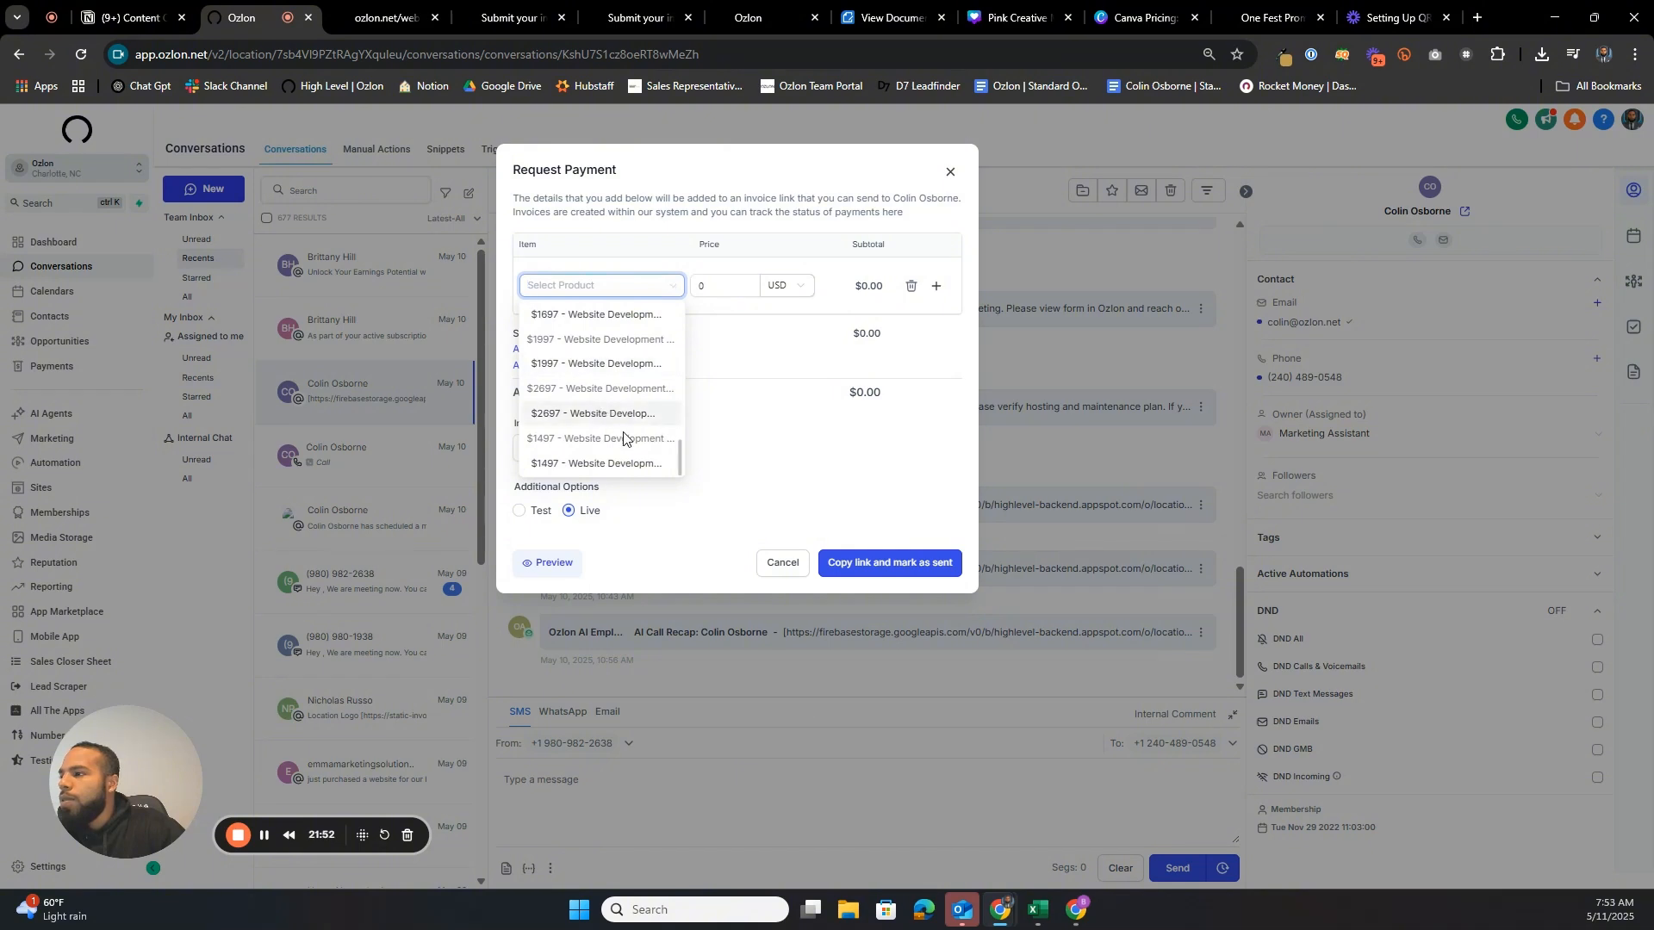
click(689, 194)
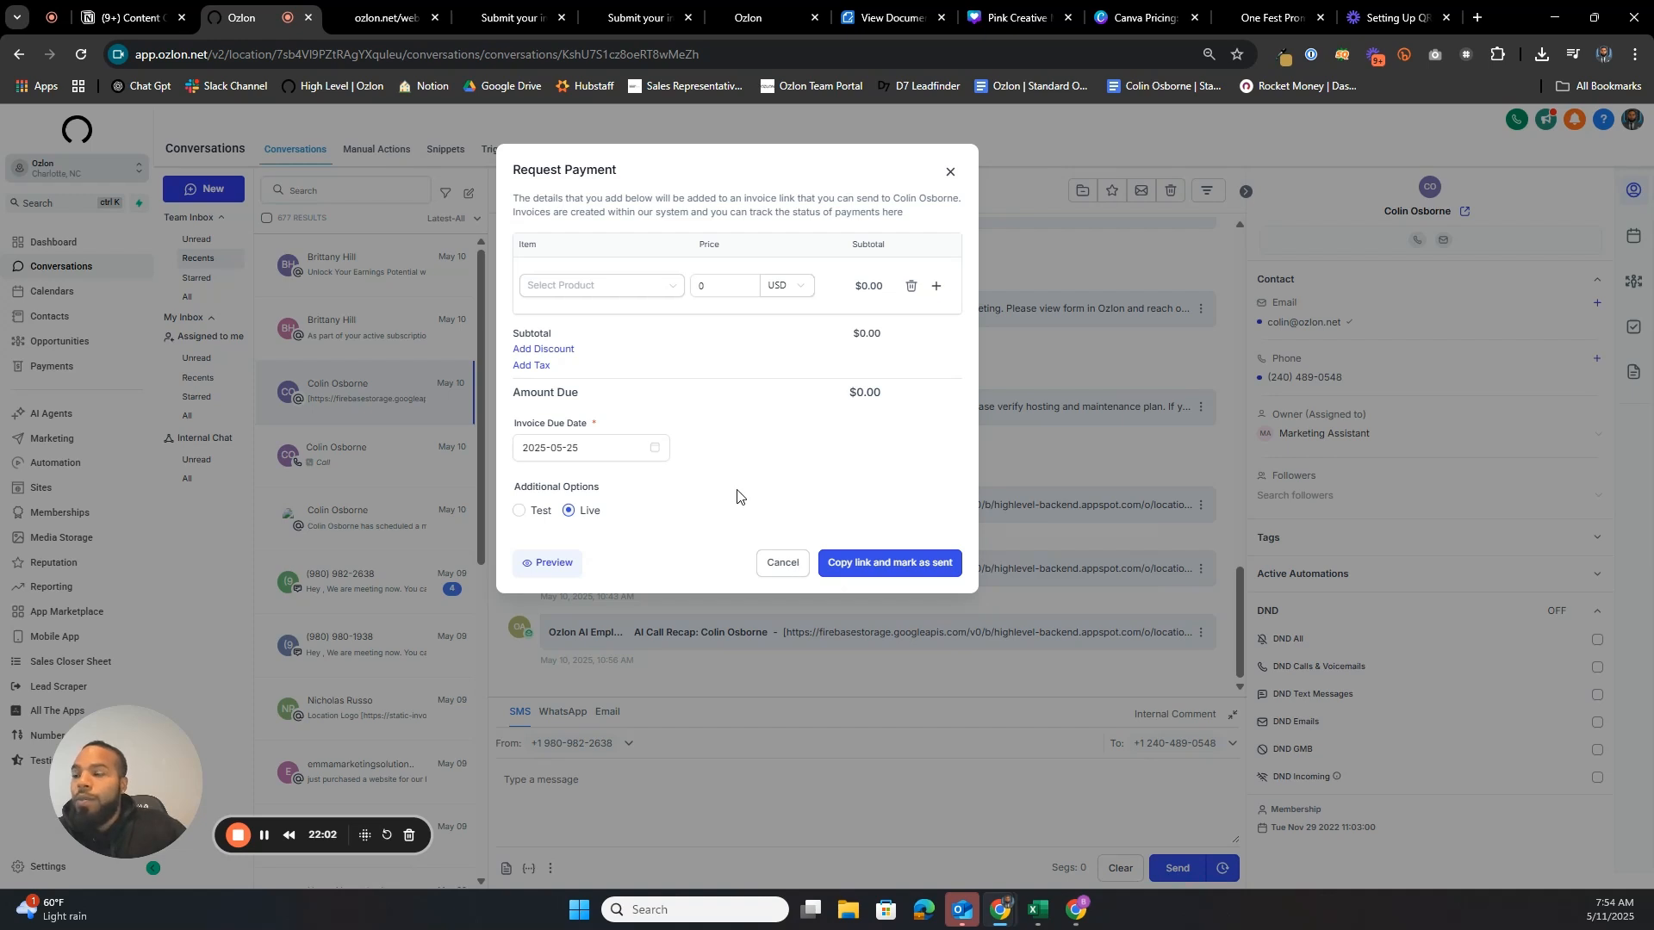
click(784, 573)
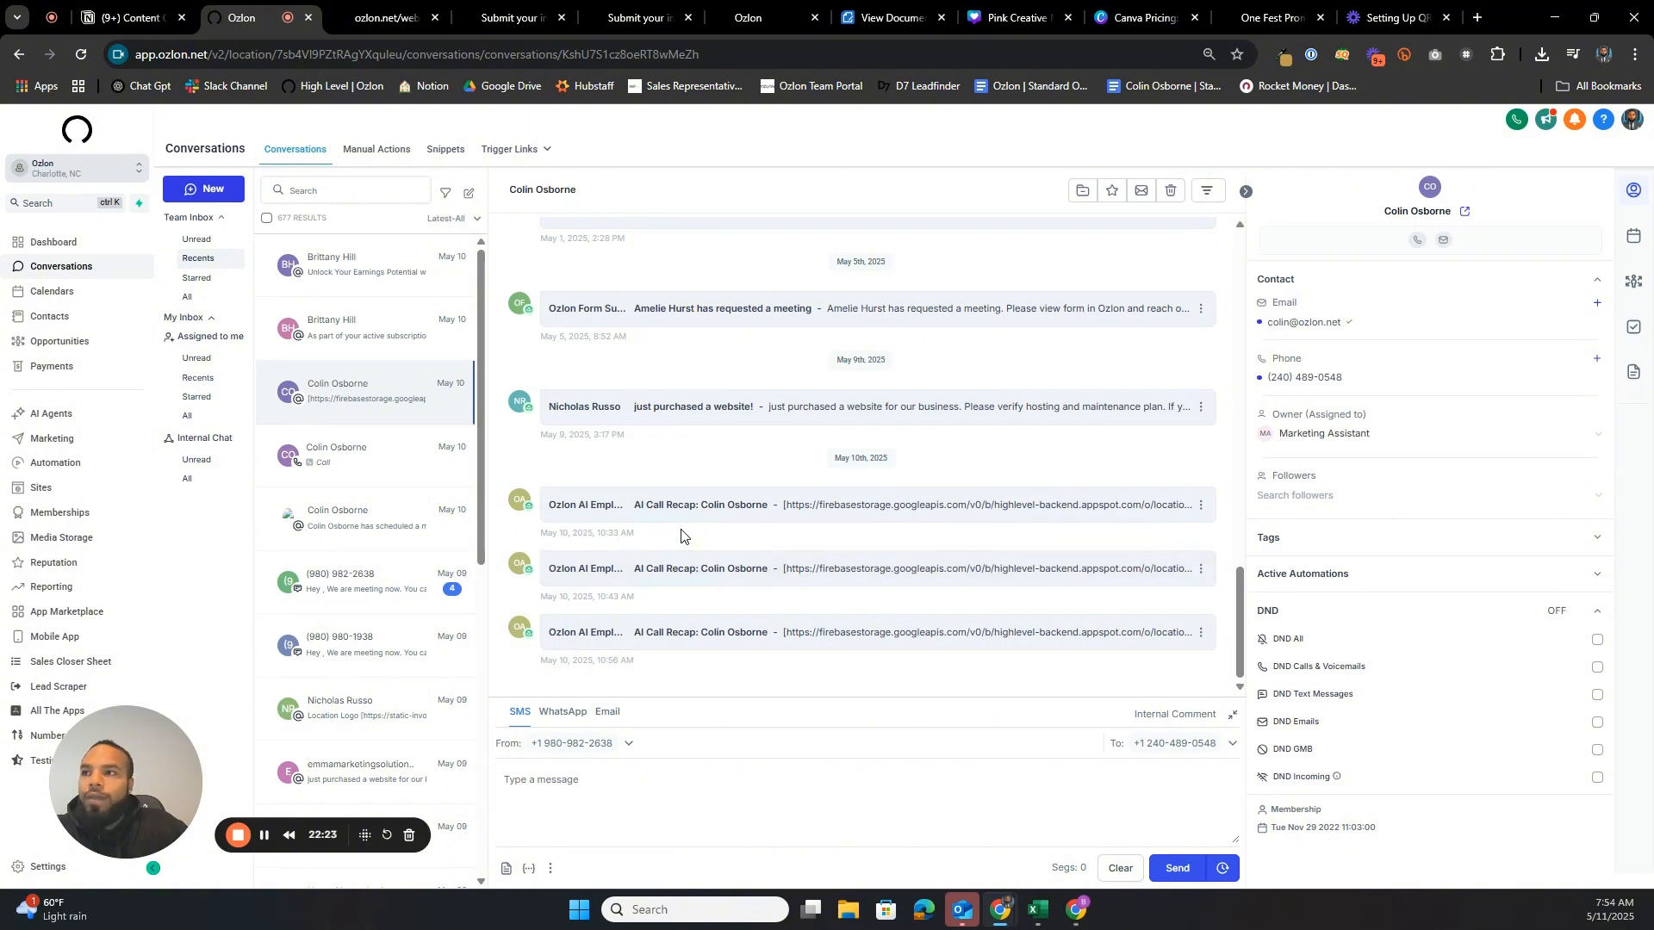
- Open the Funnels list under Sites
click(53, 491)
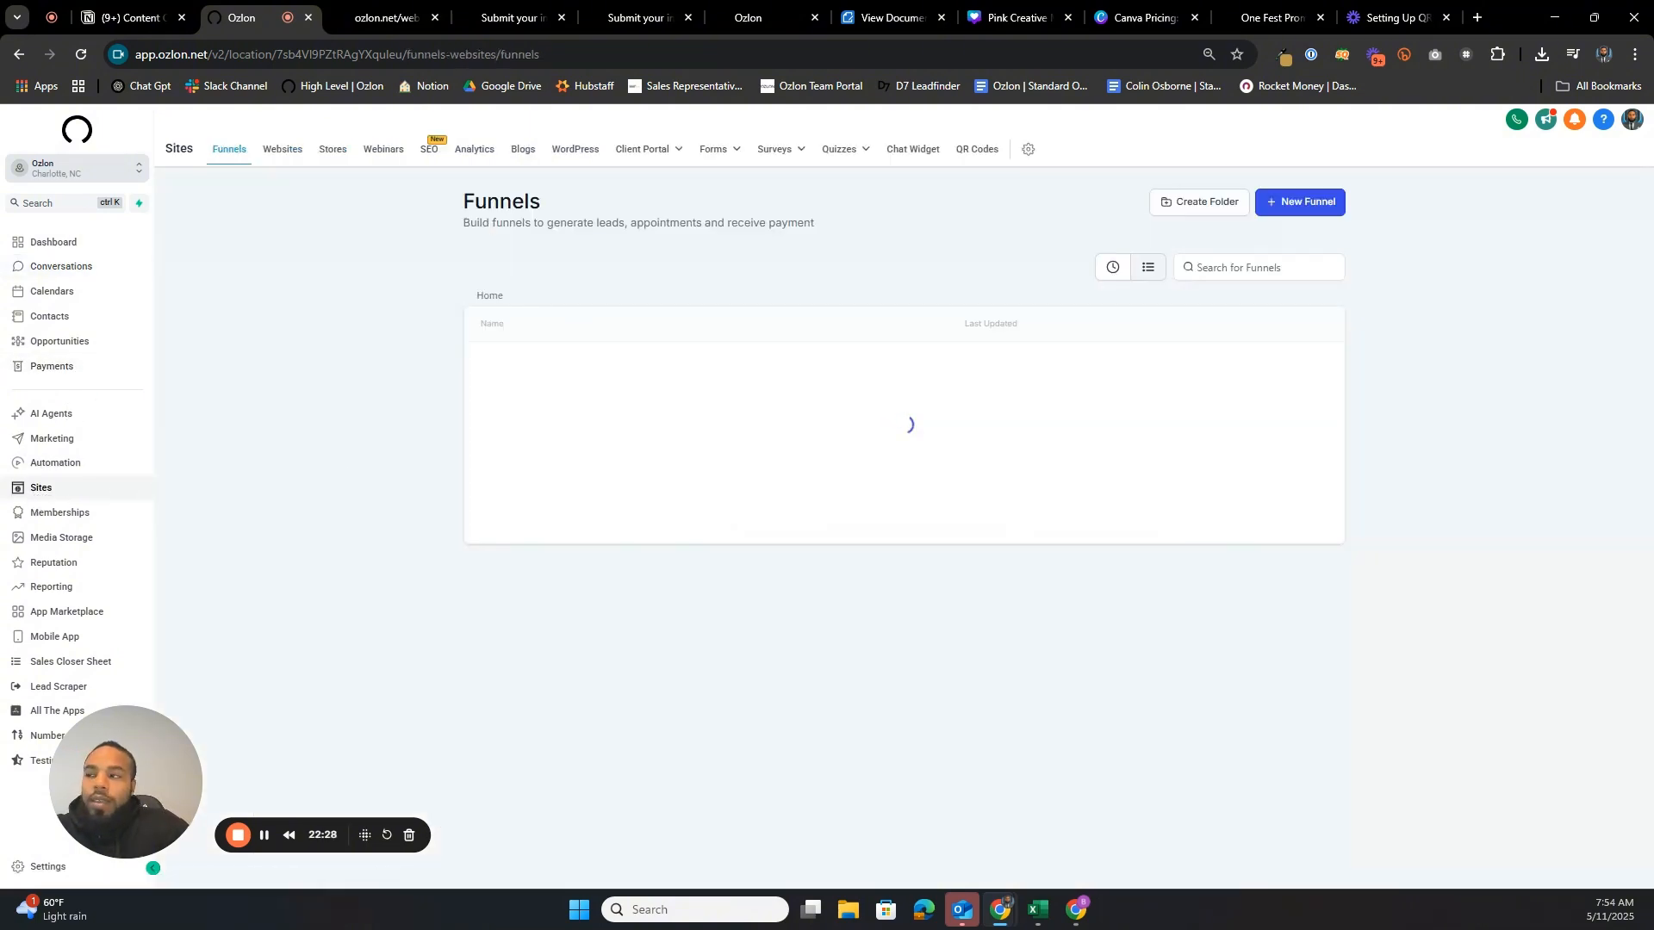